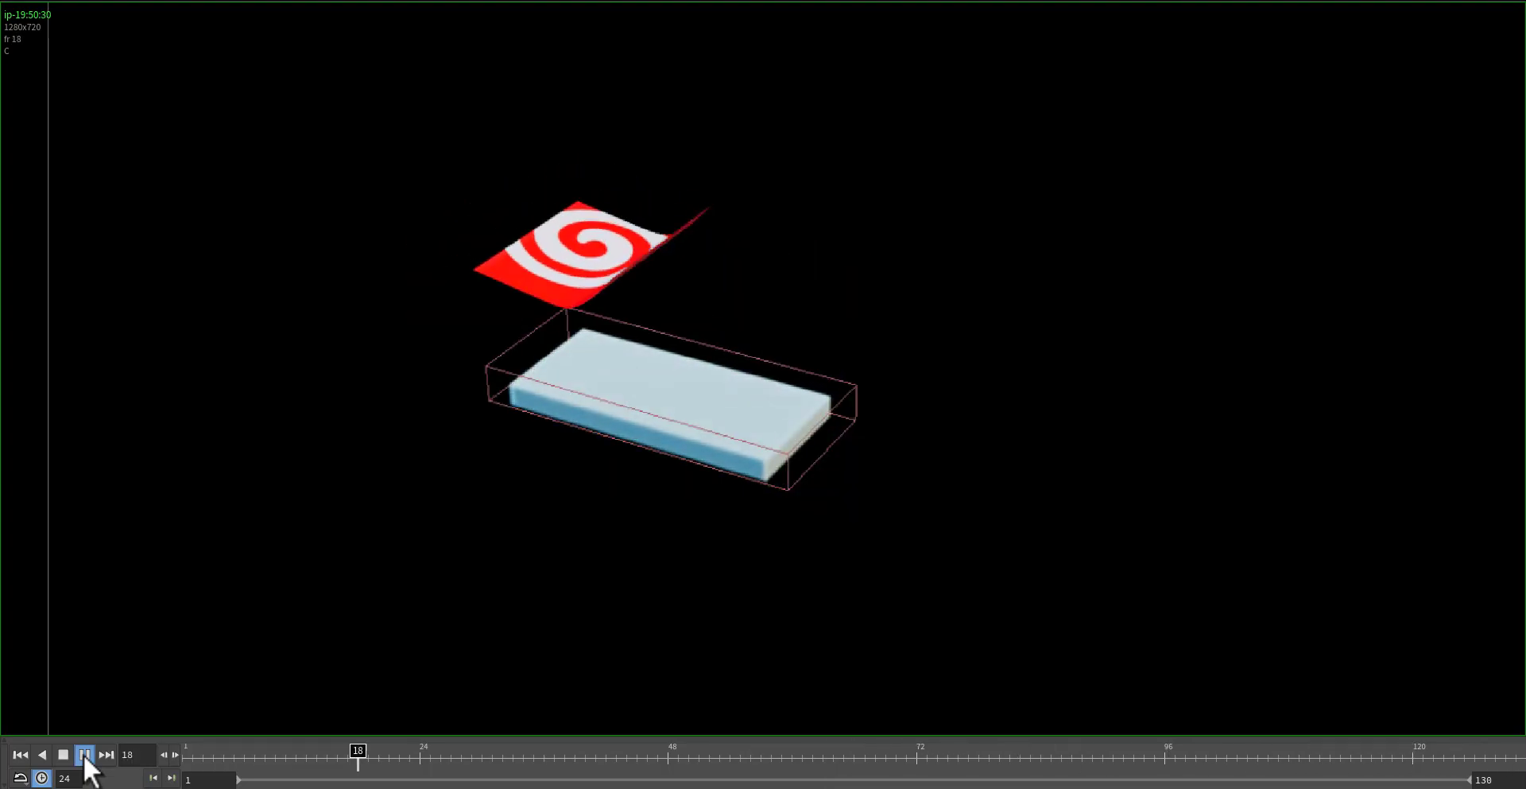
Step: Switch to the Houdini scene, restore the full pane layout, and go up to the object-level network
key(alt+Tab)
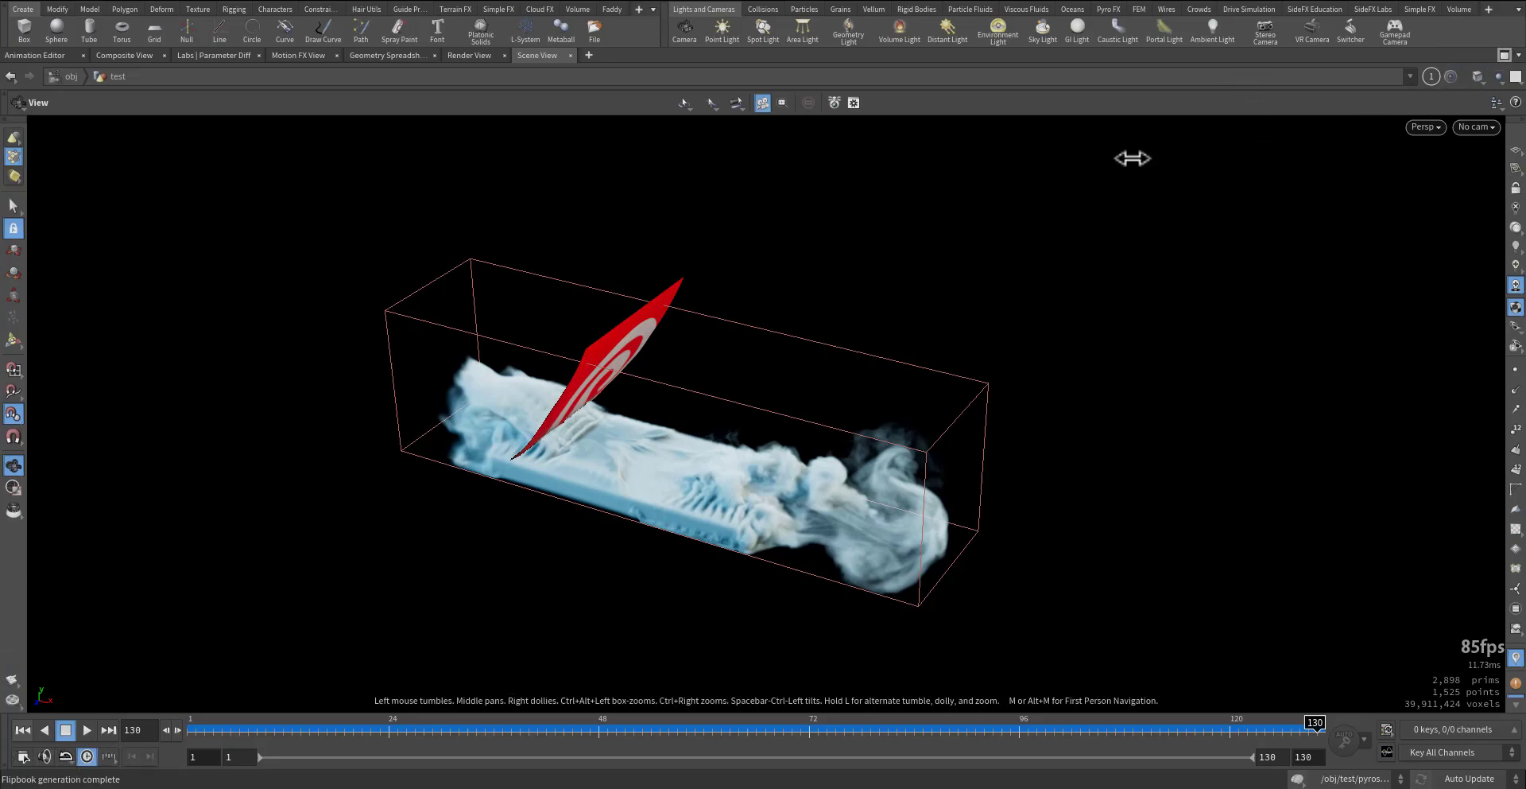
key(ctrl+b)
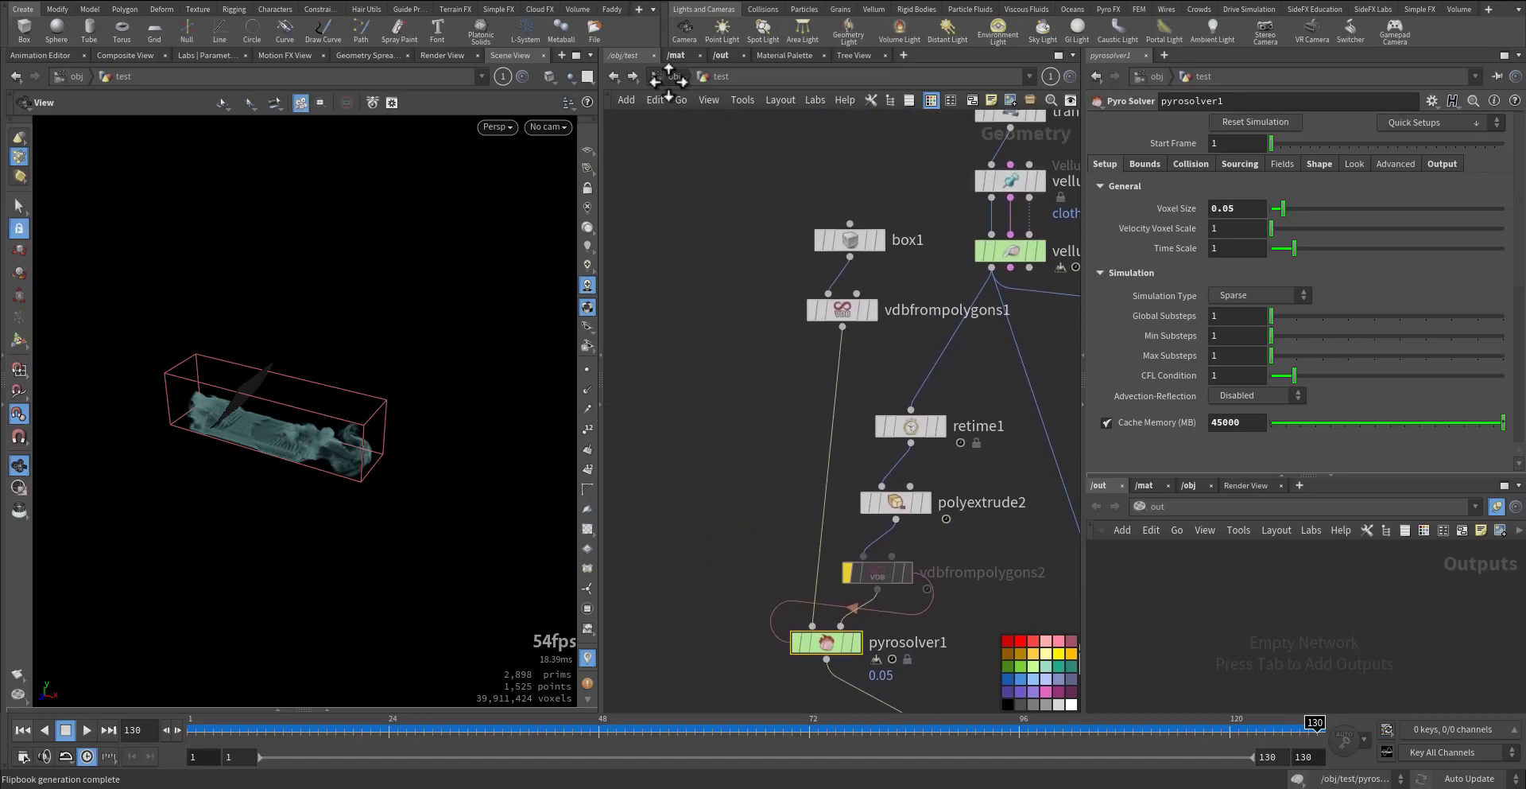
click(674, 76)
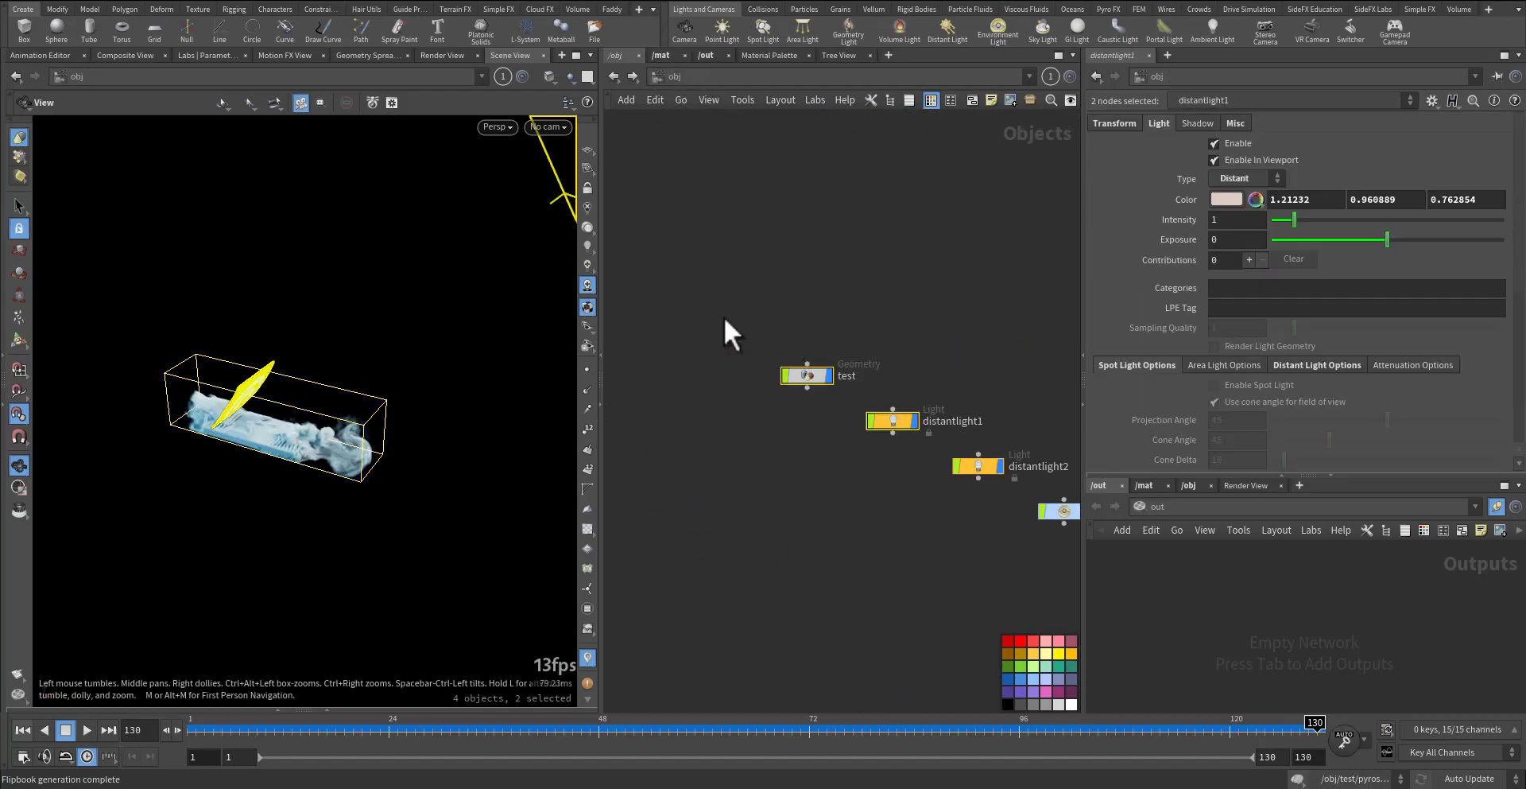
Step: Inspect the scene's lights and the environment light's parameters, toggling the environment light's viewport display off and back on
drag(823, 421, 823, 417)
middle_drag(943, 392, 804, 309)
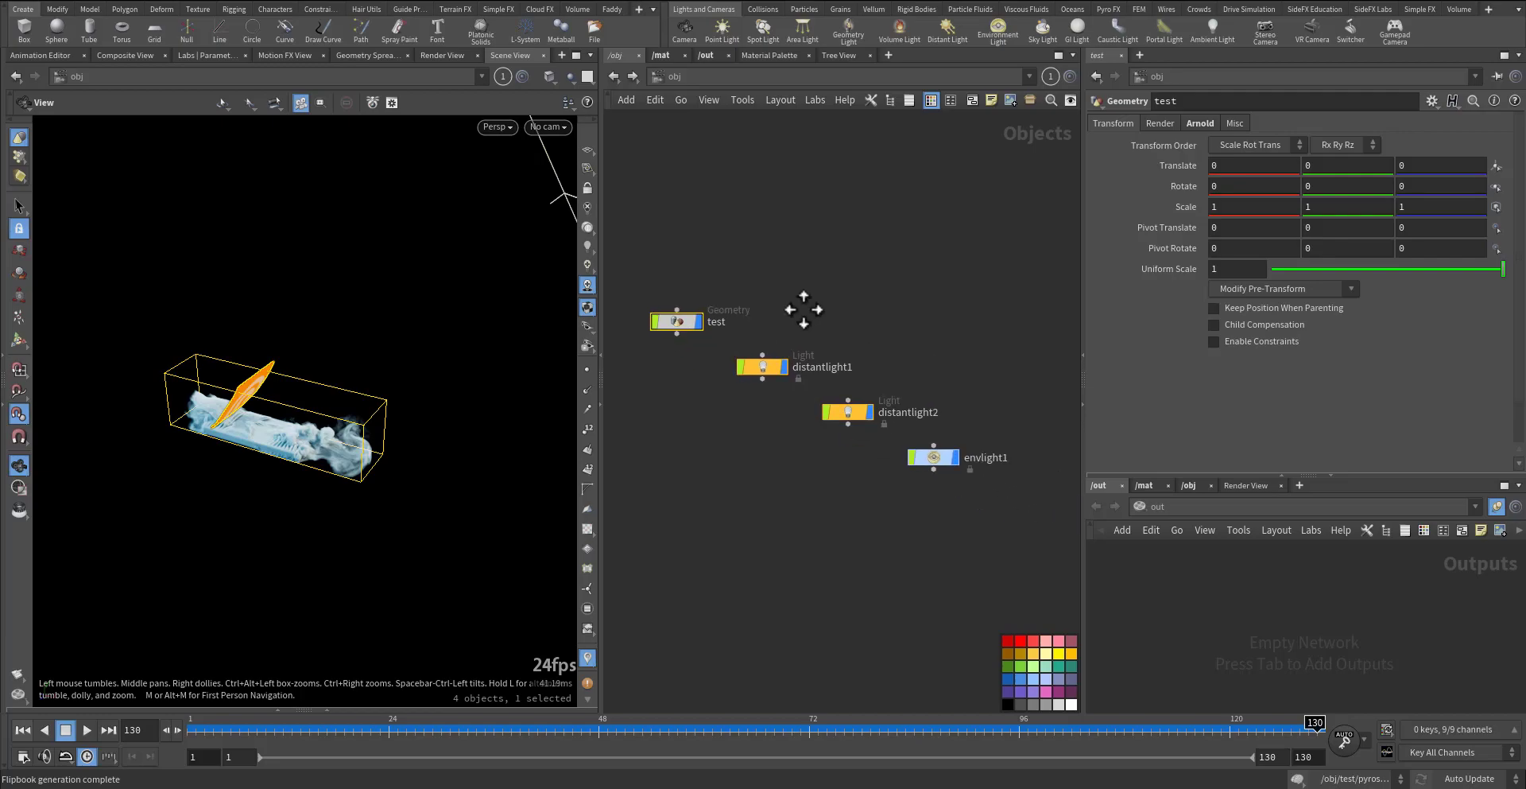
drag(825, 414, 844, 453)
drag(991, 392, 912, 519)
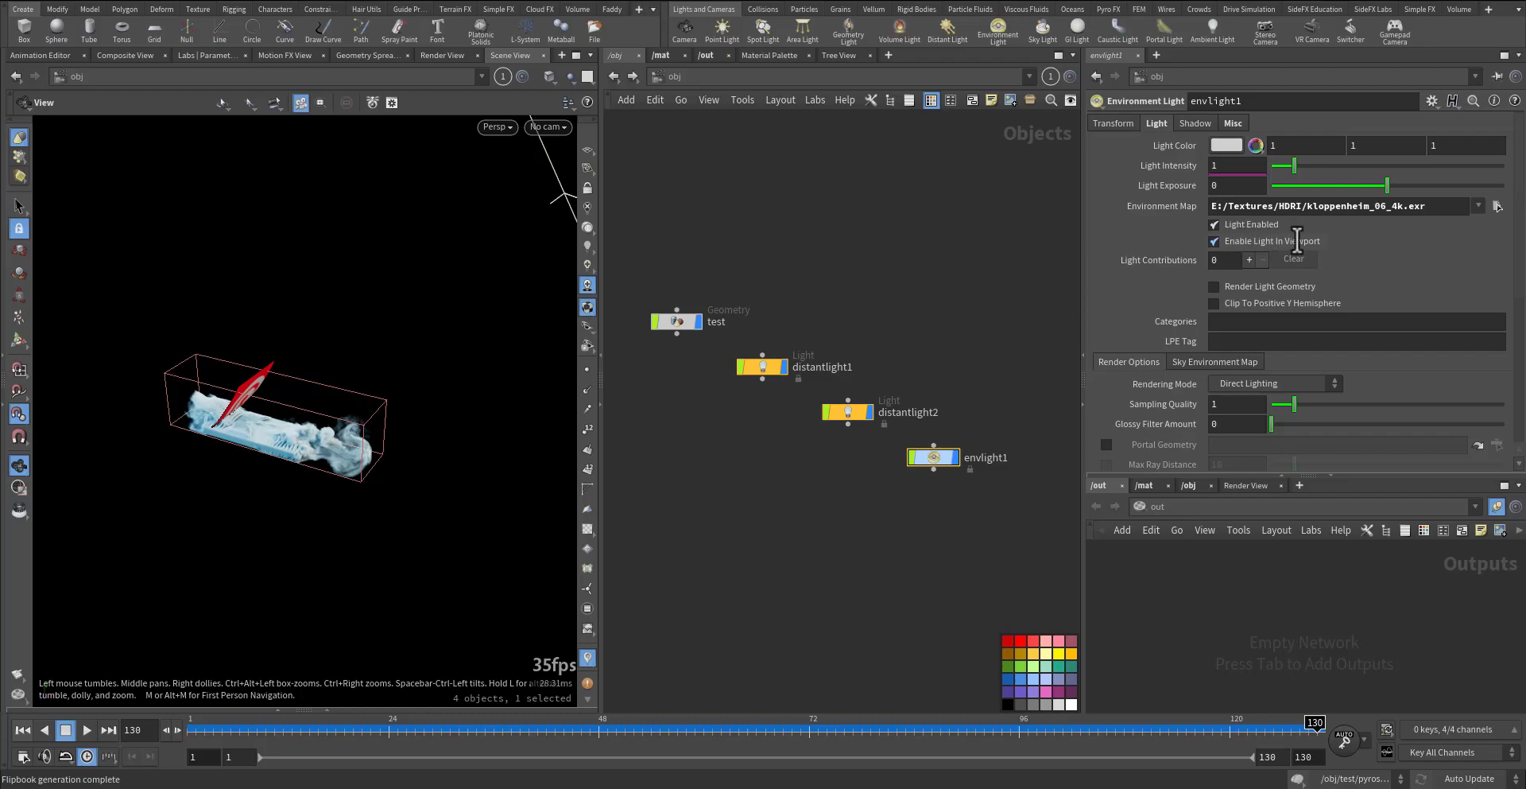
middle_drag(767, 286, 804, 300)
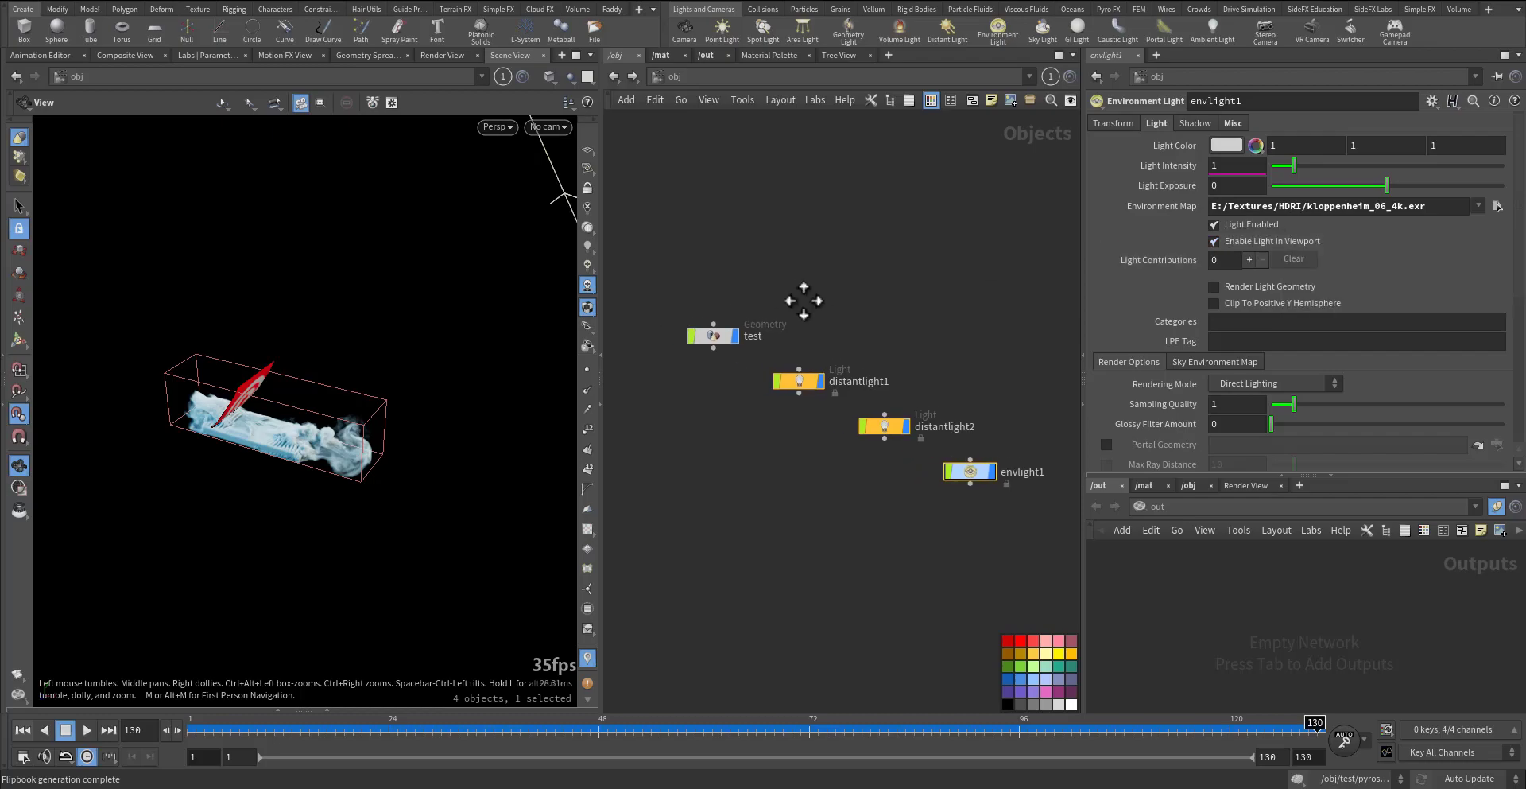
click(1213, 241)
click(1213, 241)
Step: Enter the test geometry network again and return the timeline to frame 1
middle_drag(698, 345, 814, 335)
scroll(814, 335, up, 1)
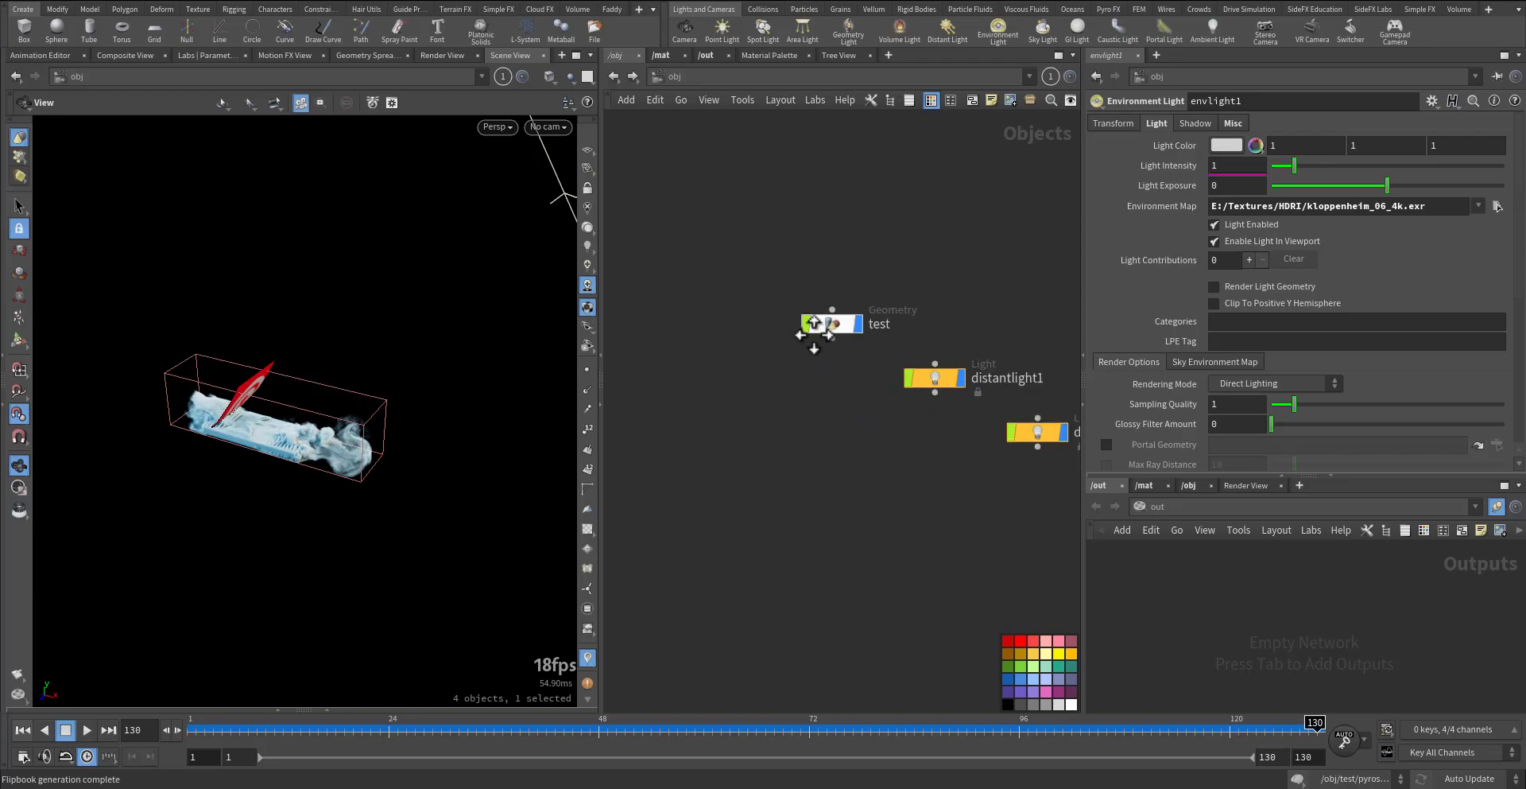
double_click(814, 324)
scroll(482, 362, up, 5)
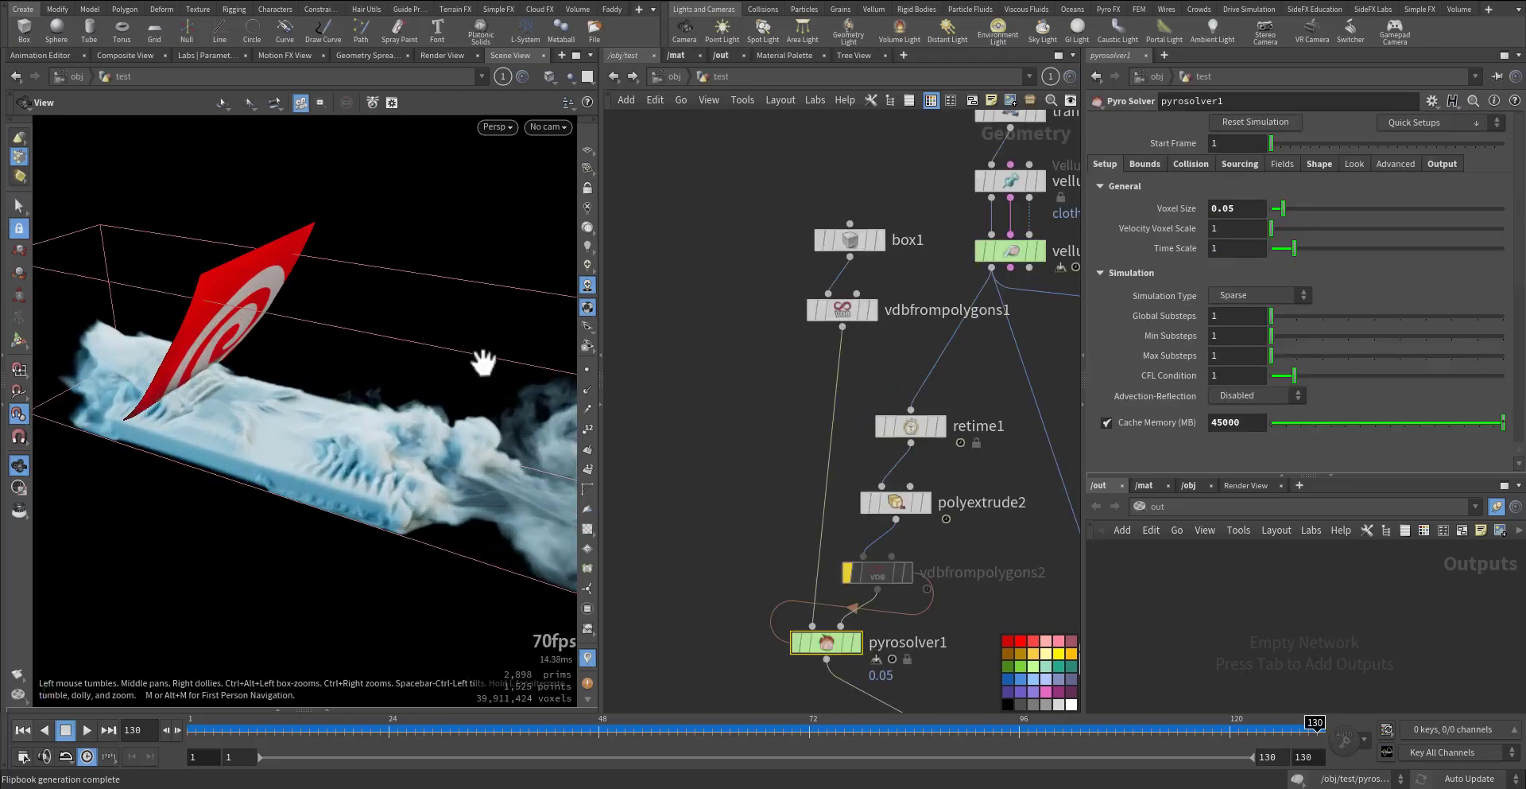
middle_drag(722, 342, 681, 521)
click(194, 728)
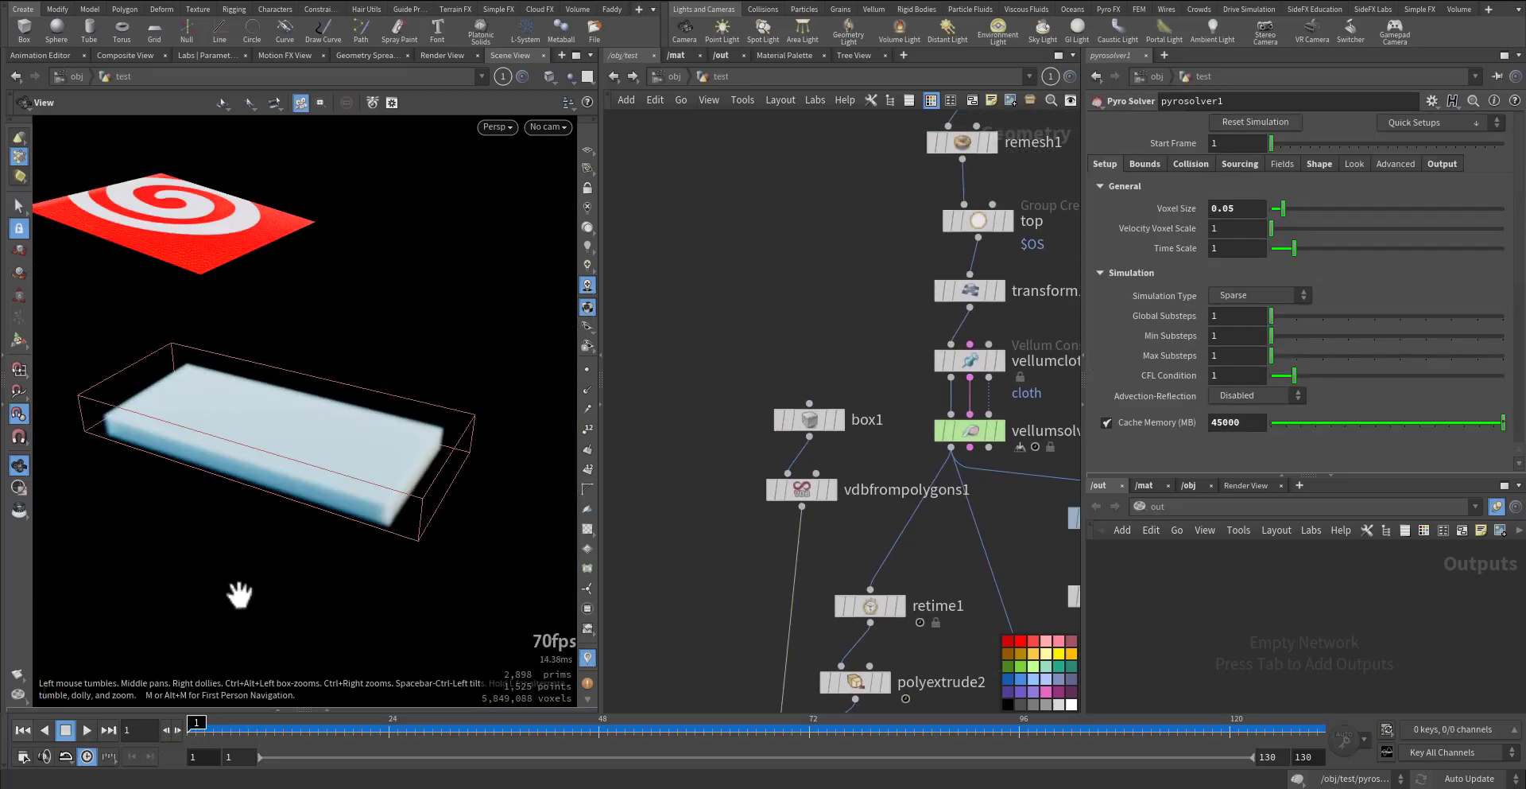
Step: Display the grid1 node at the start of the cloth chain and examine its orientation, size and center
middle_drag(747, 232, 685, 399)
middle_drag(811, 310, 746, 433)
scroll(852, 378, up, 2)
click(867, 364)
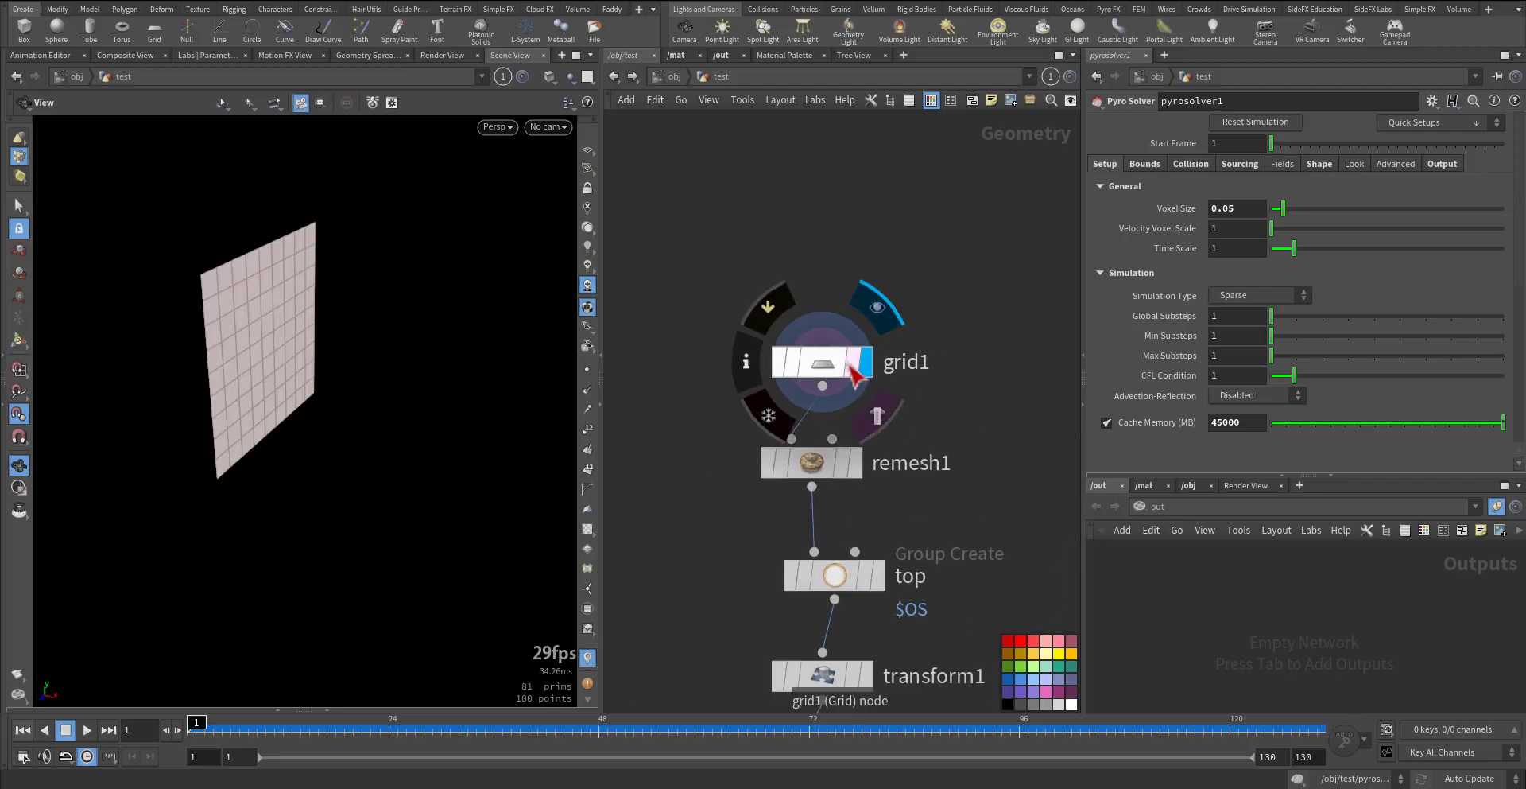
click(852, 368)
mouse_move(340, 382)
mouse_down()
mouse_move(170, 398)
mouse_move(507, 357)
mouse_move(363, 382)
mouse_up()
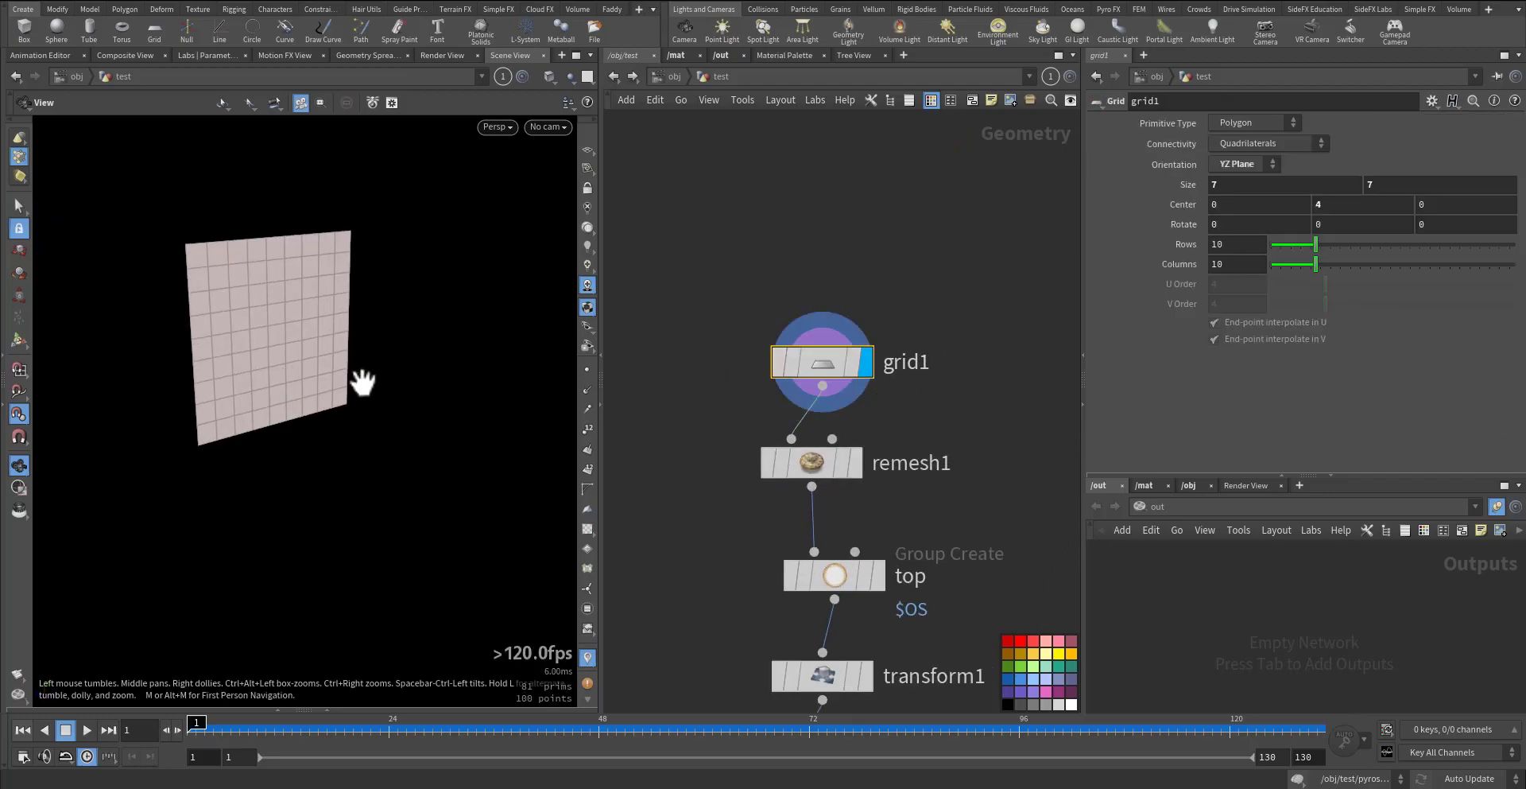
Step: Display the remesh1 node and examine the triangulated grid along with its target size
middle_drag(663, 443, 647, 323)
click(839, 344)
click(799, 344)
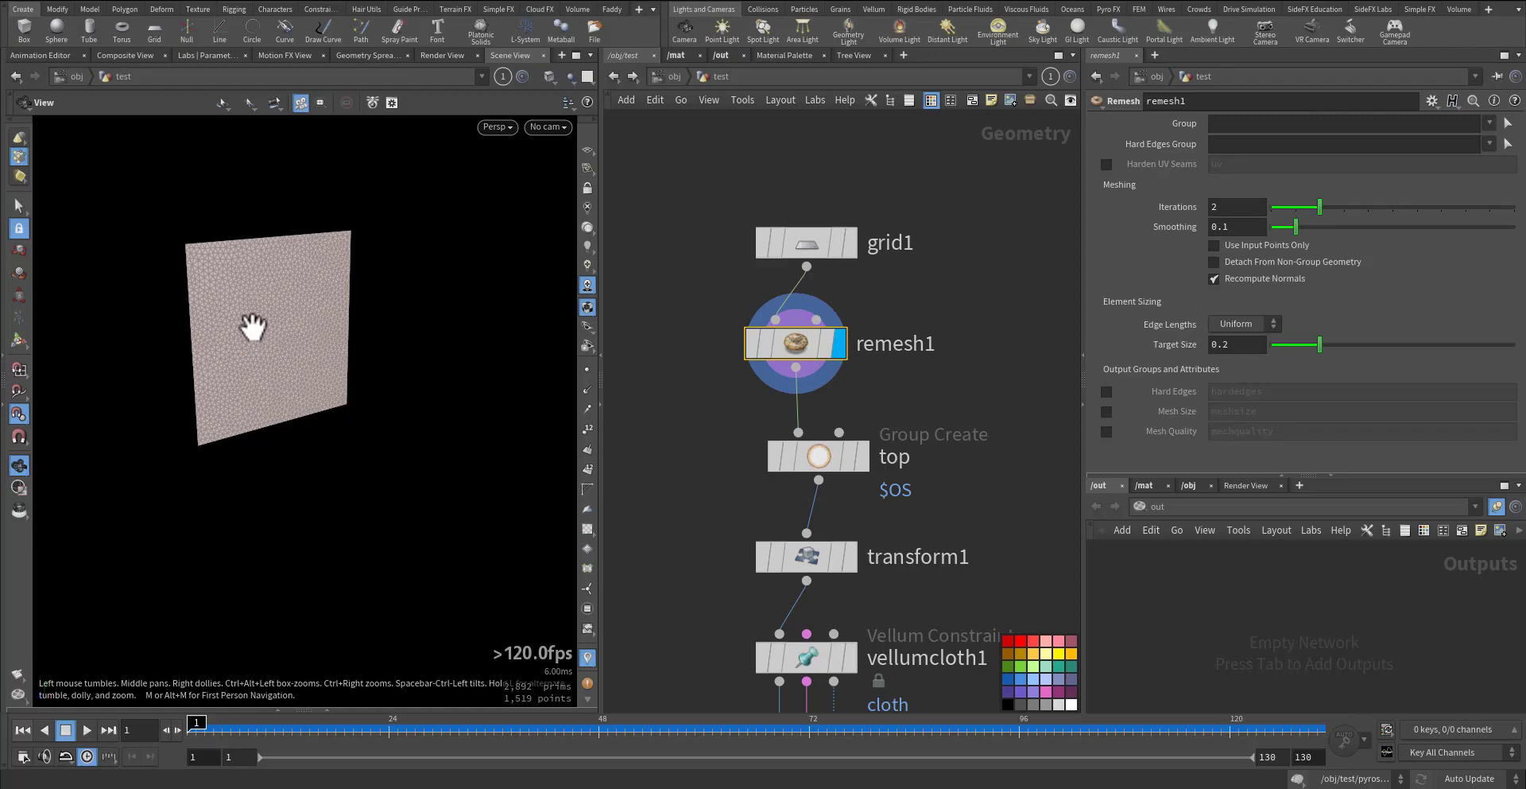
drag(252, 326, 317, 330)
Step: Display the top group node and examine which edge points its base group contains
middle_drag(695, 443, 695, 366)
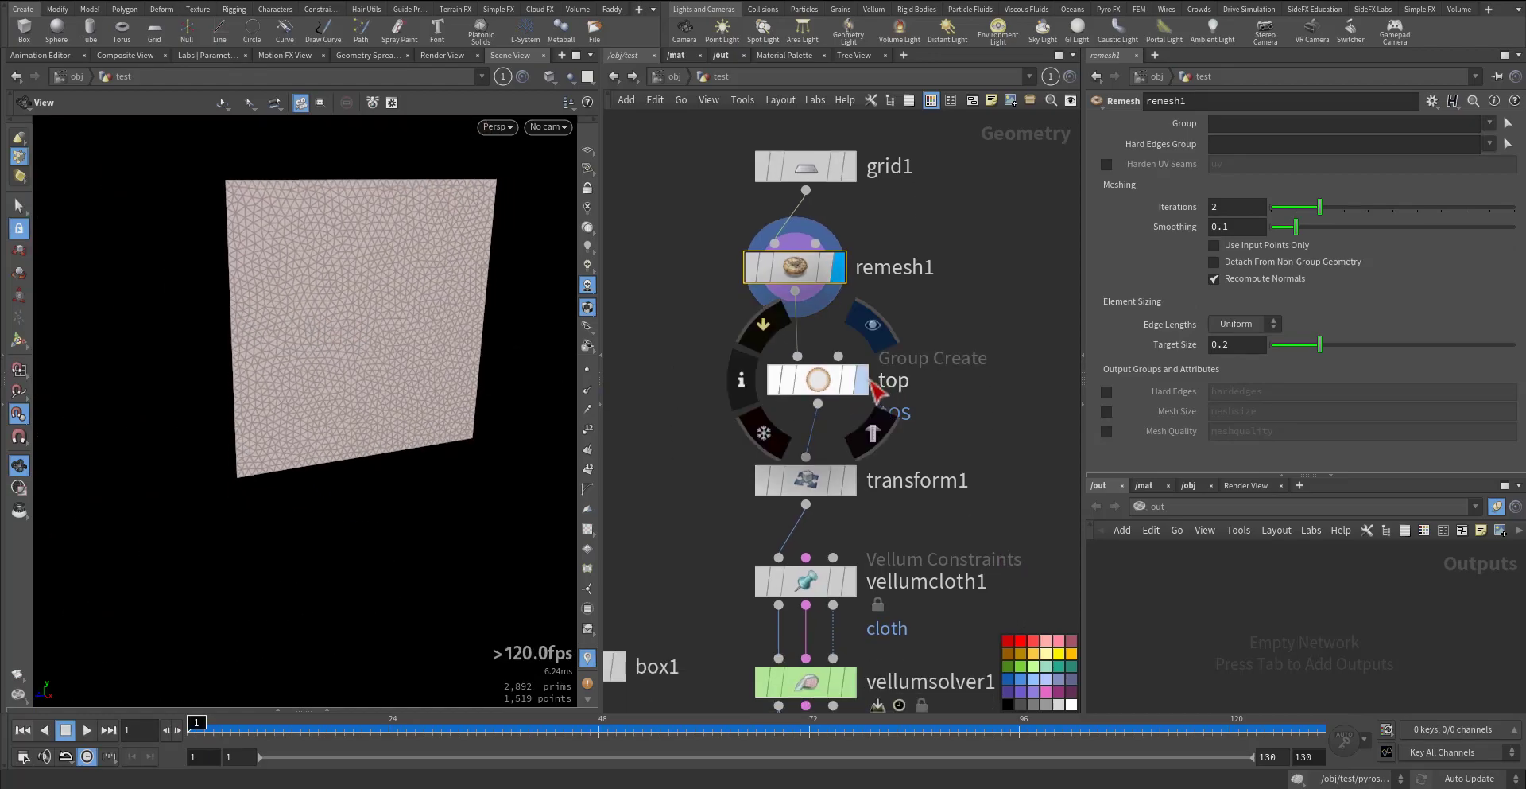
click(862, 380)
click(818, 380)
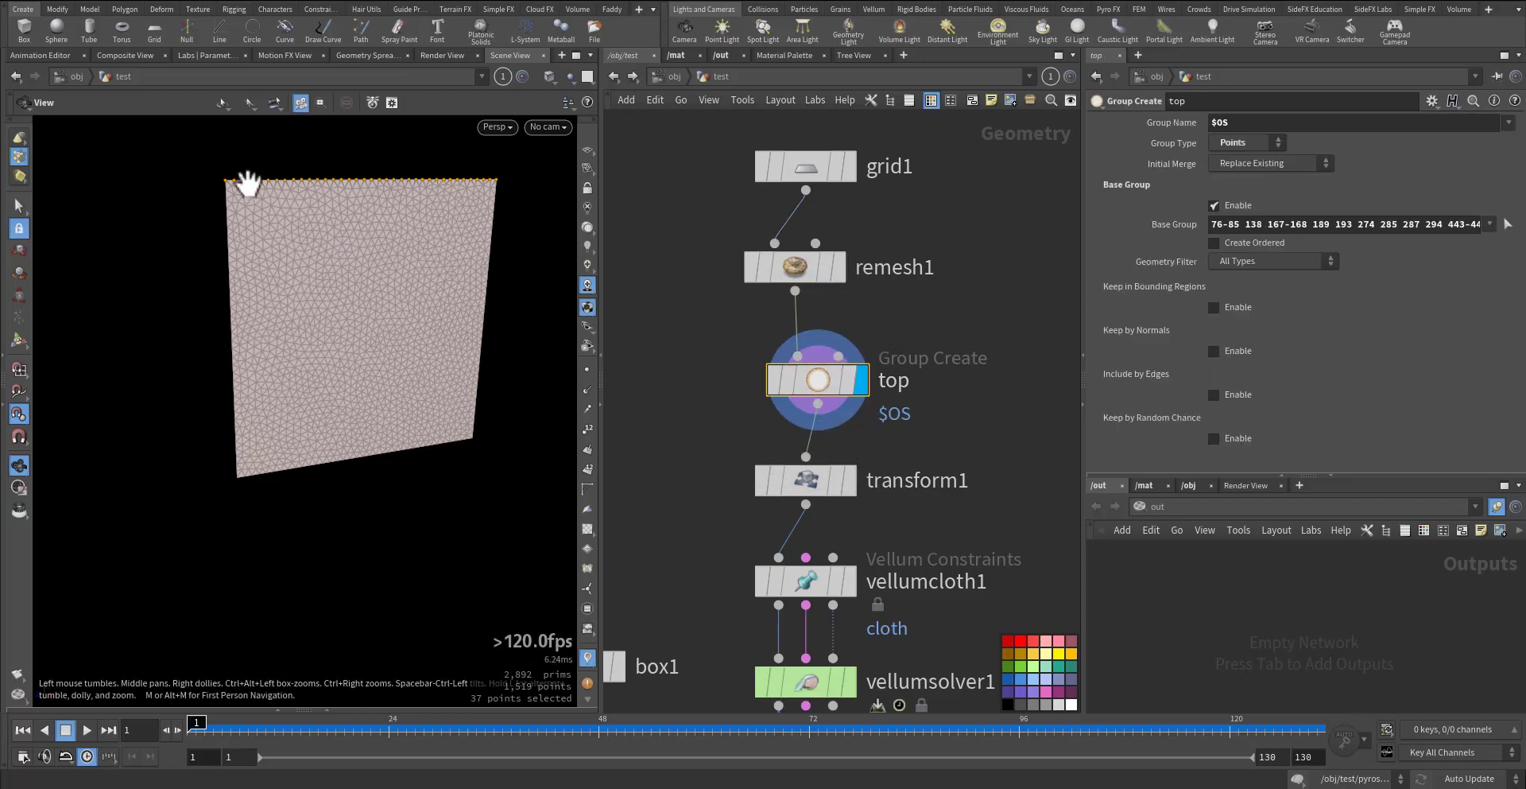
Step: Compare the transform1 result with the top group's geometry by displaying each in turn, ending on transform1
middle_drag(680, 430, 695, 296)
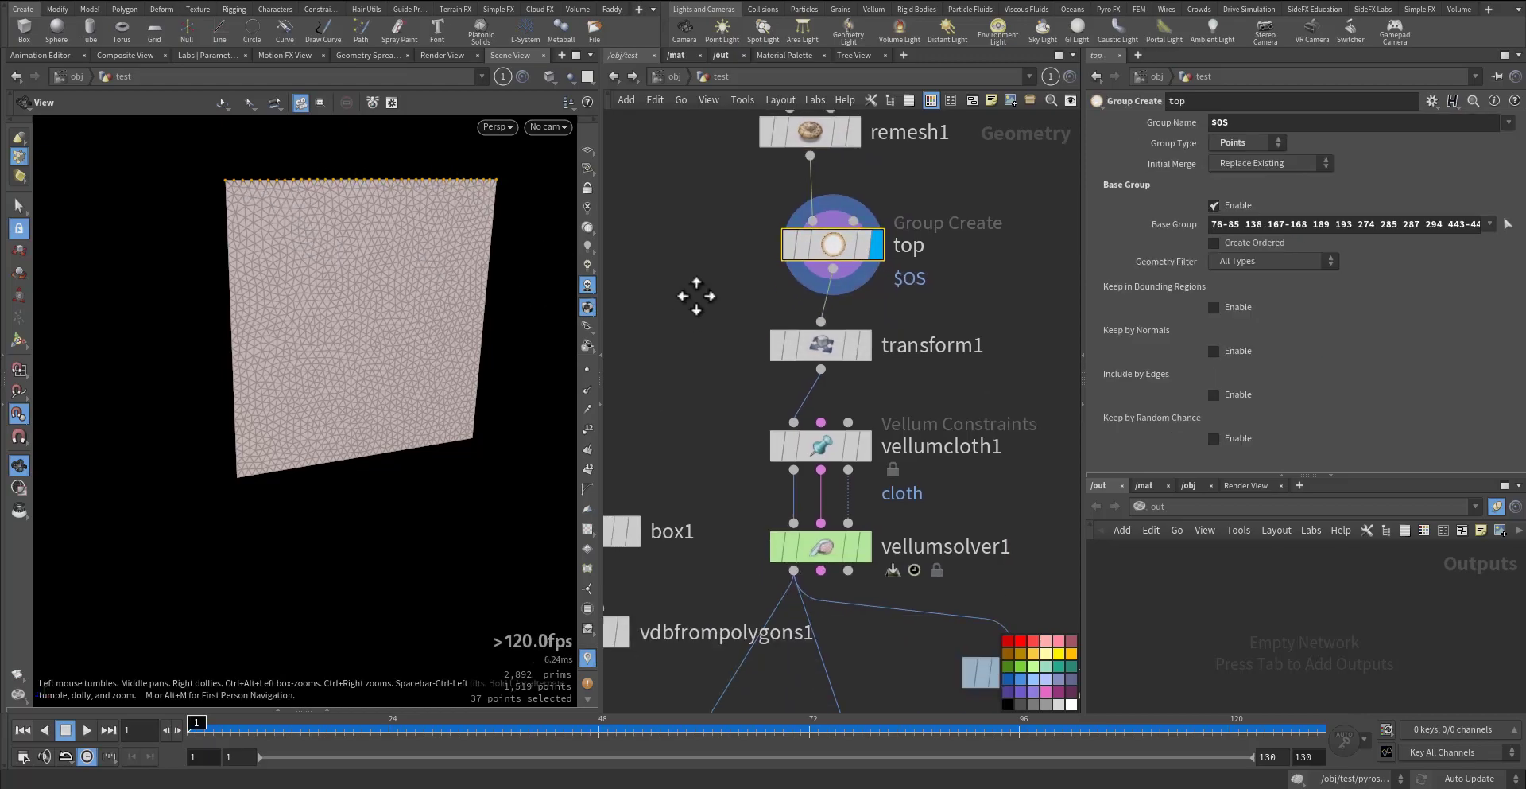
click(863, 345)
click(821, 345)
drag(411, 265, 503, 268)
click(834, 245)
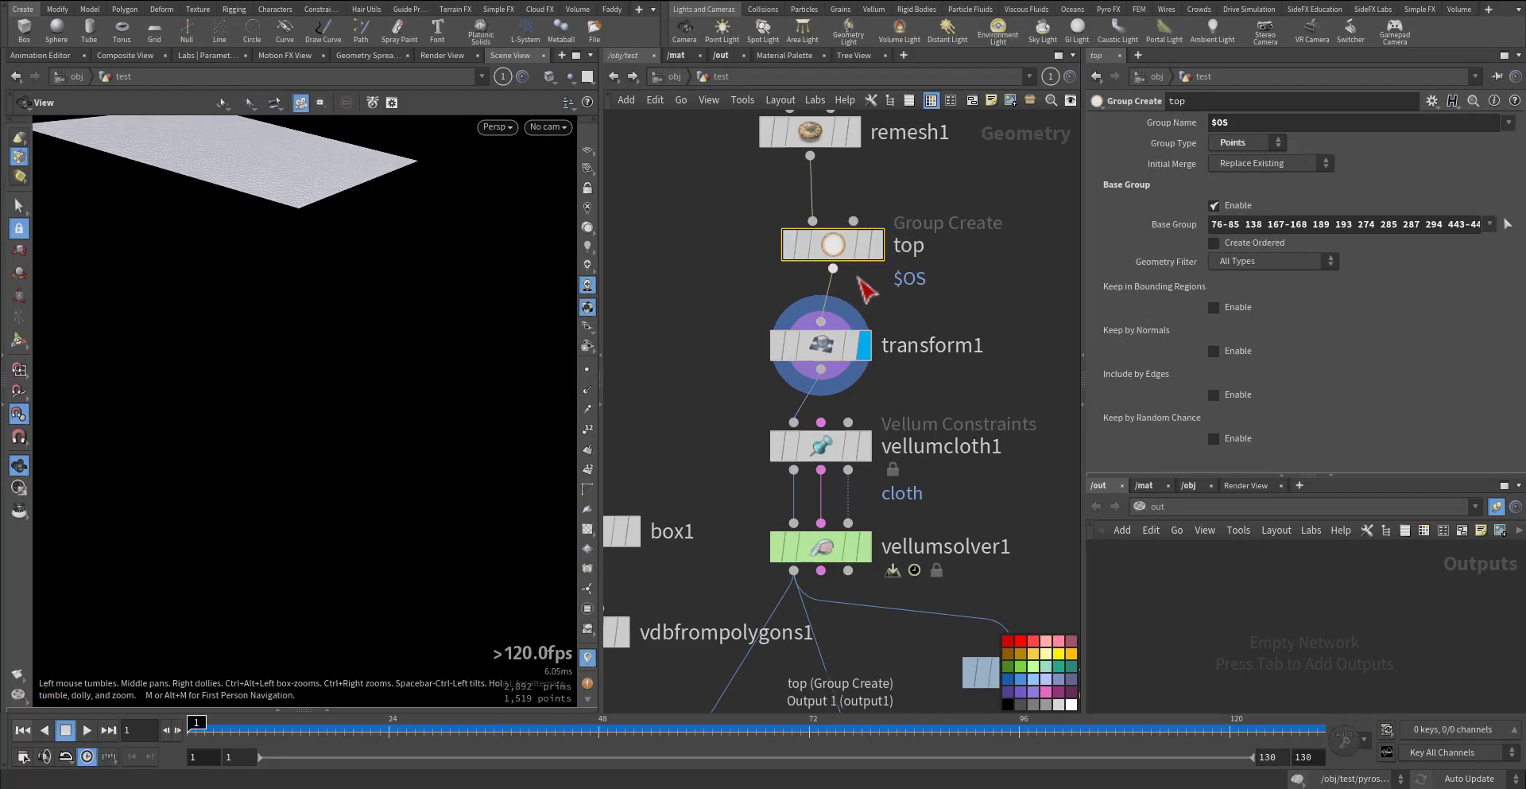
click(877, 245)
drag(398, 255, 493, 205)
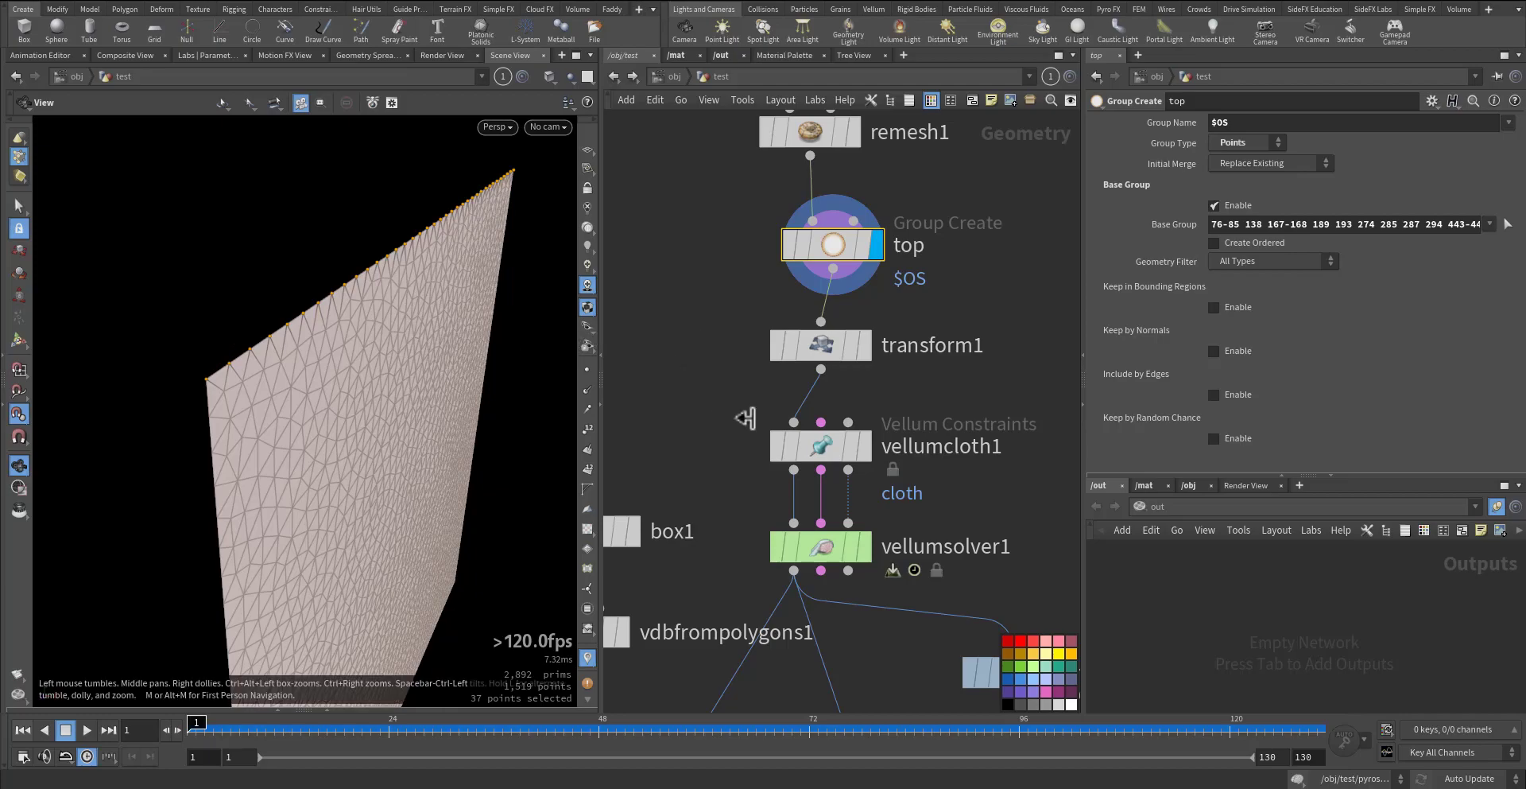
click(864, 347)
scroll(420, 386, down, 3)
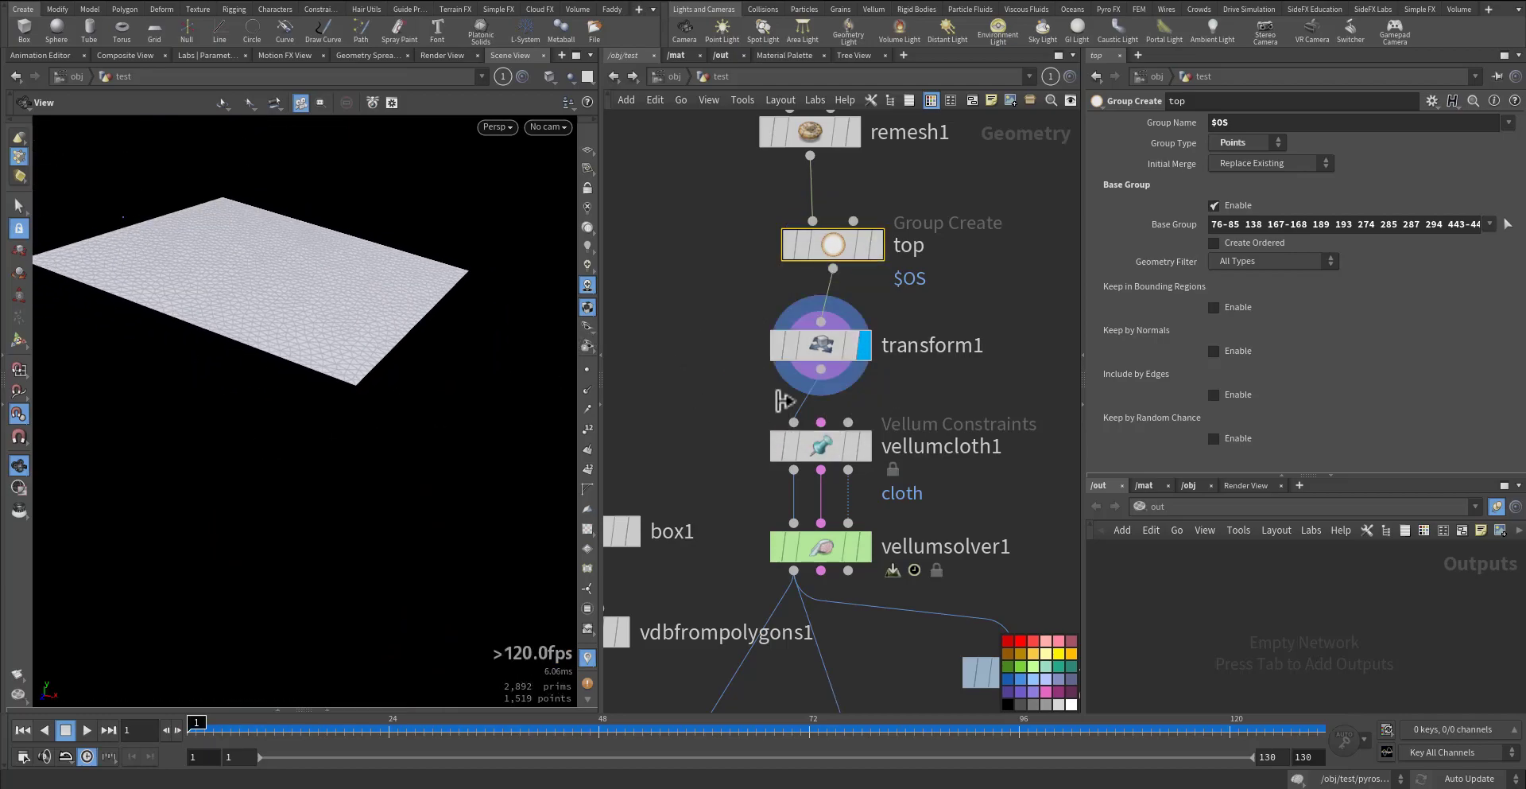
Step: Display the vellumcloth1 node and review its density, normal drag, pin points, stretch and bend settings
click(865, 445)
click(821, 445)
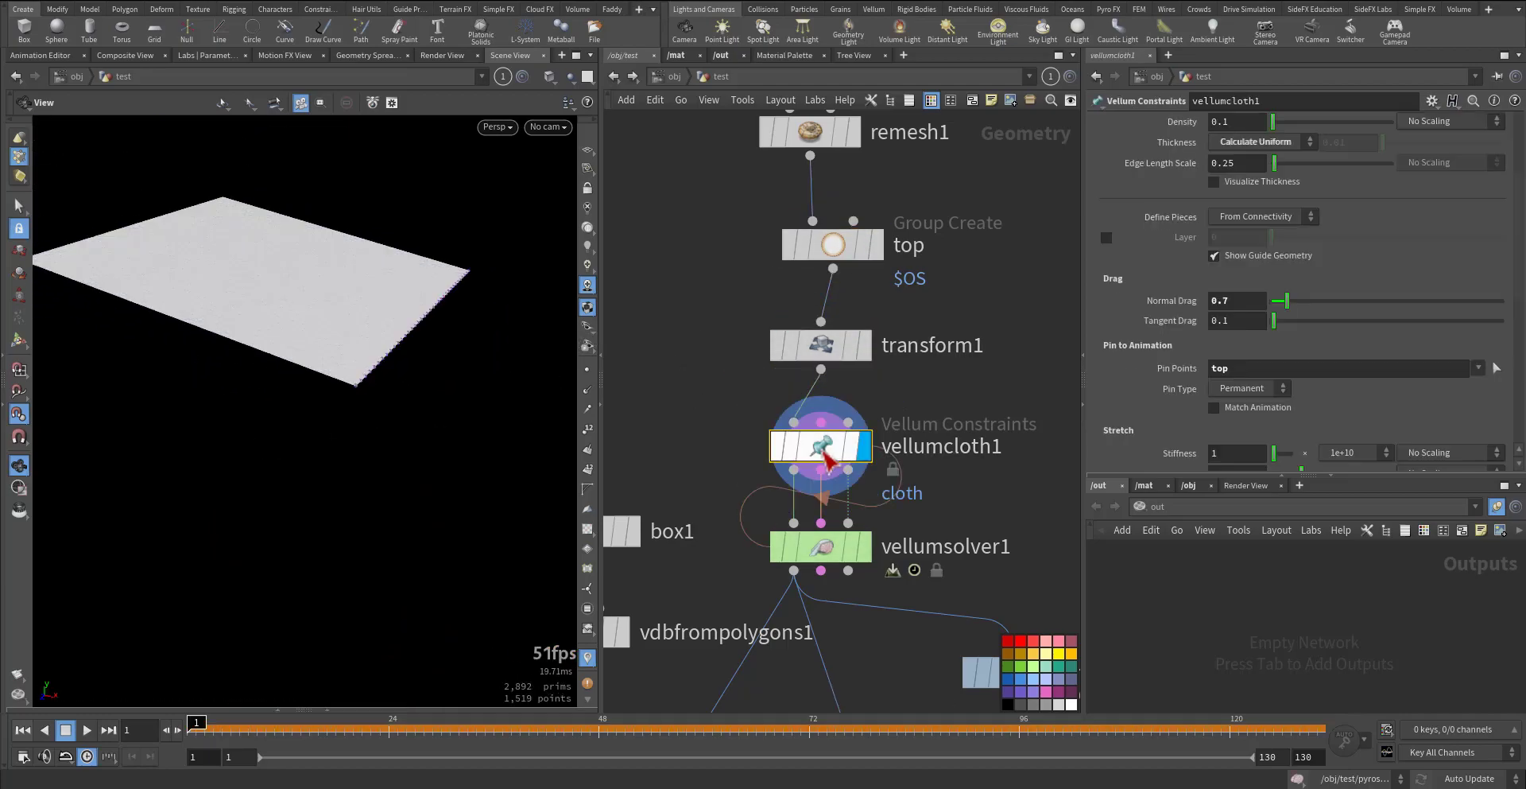
scroll(1285, 226, up, 3)
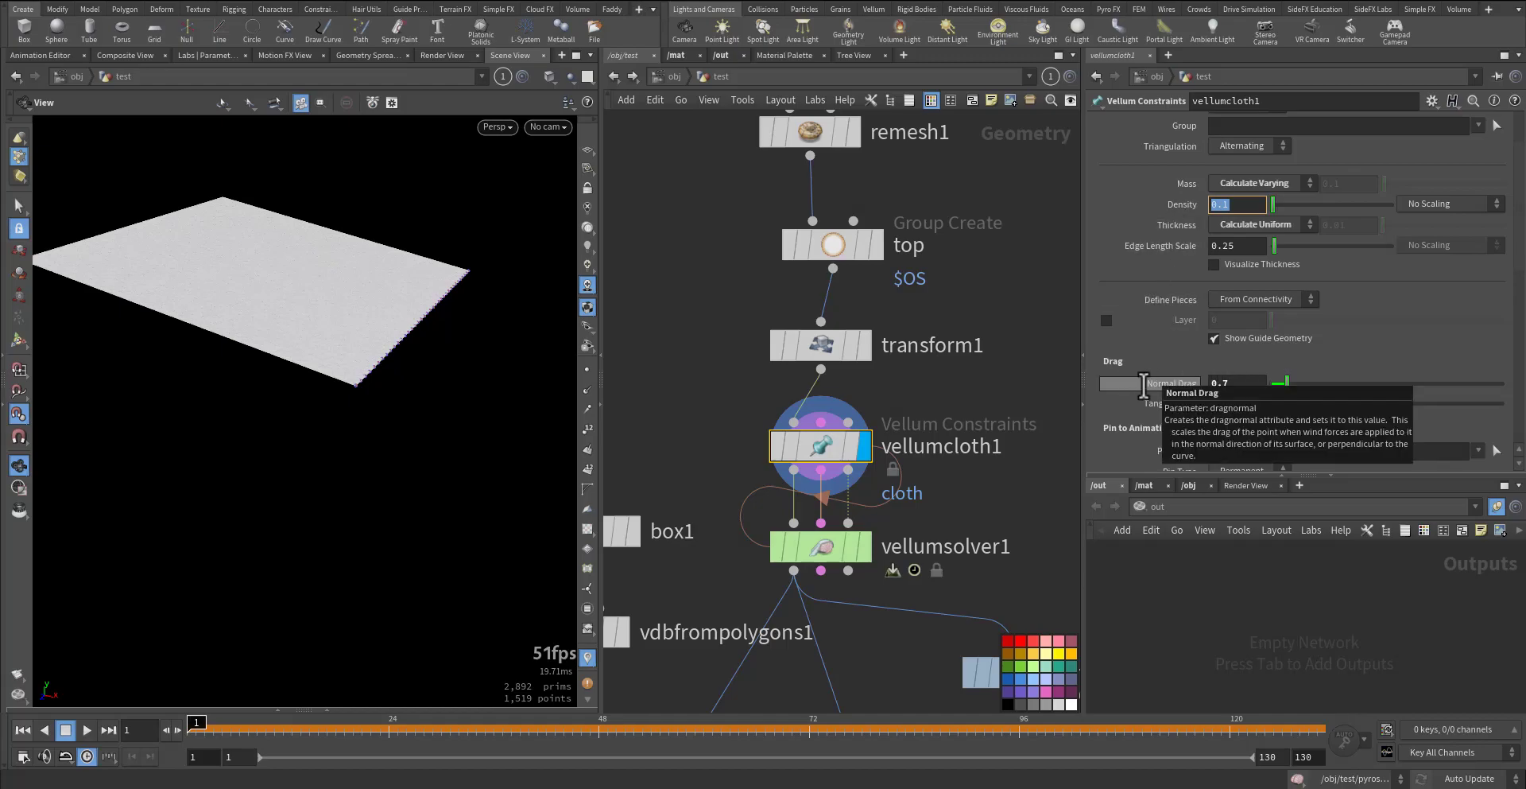
click(1239, 383)
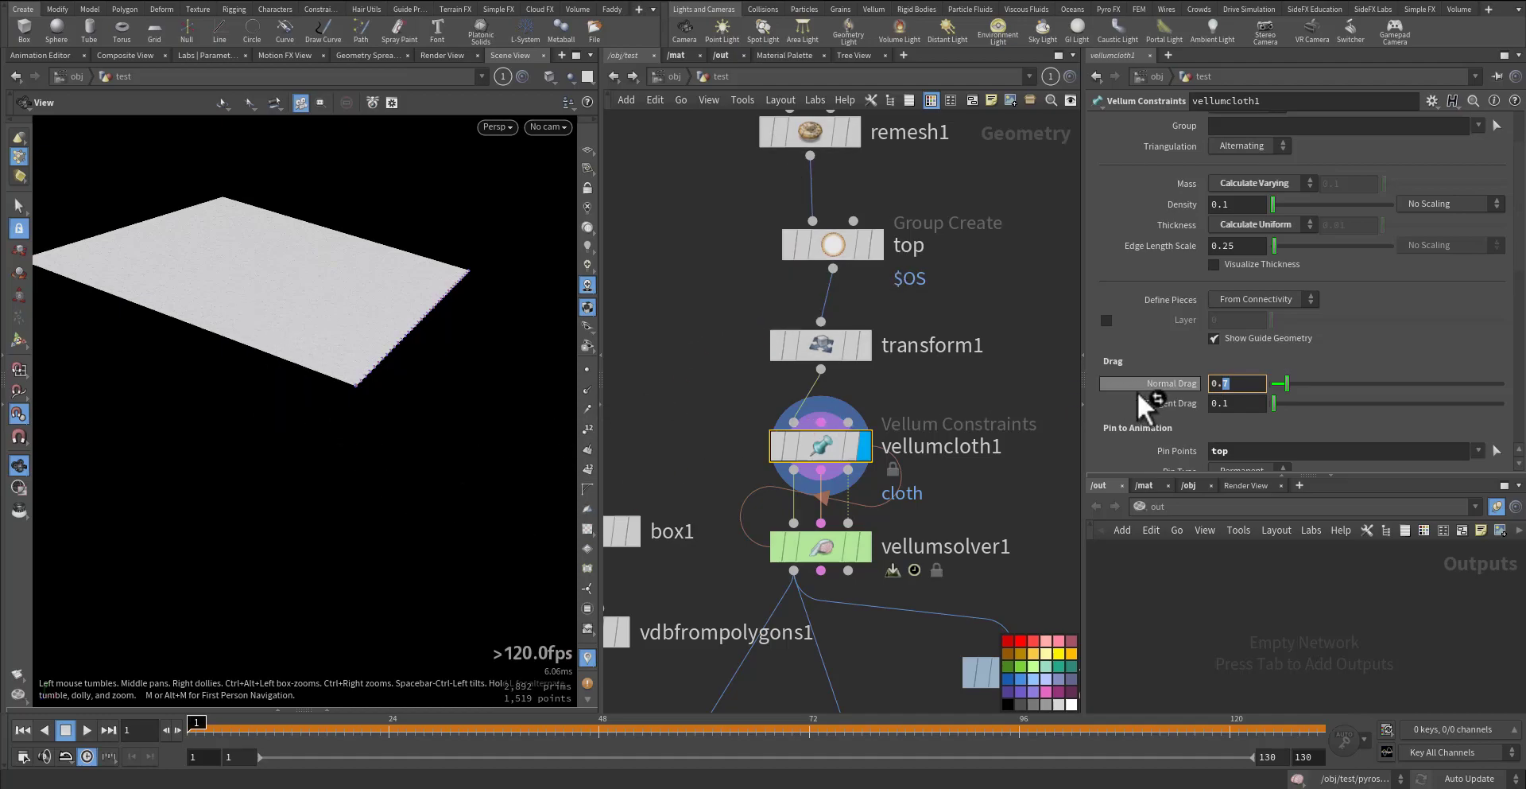
scroll(1138, 393, down, 5)
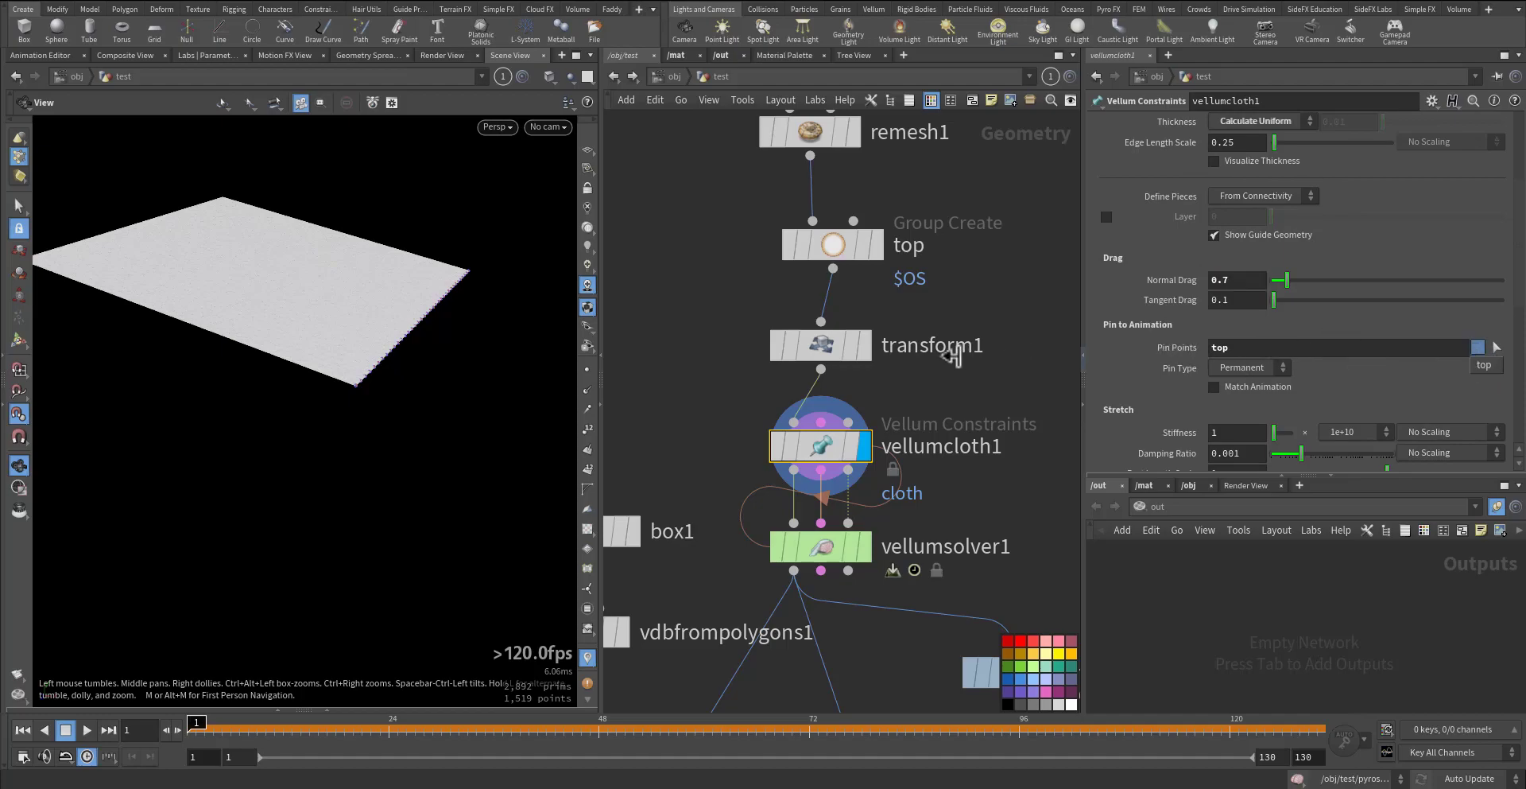
scroll(1141, 397, down, 12)
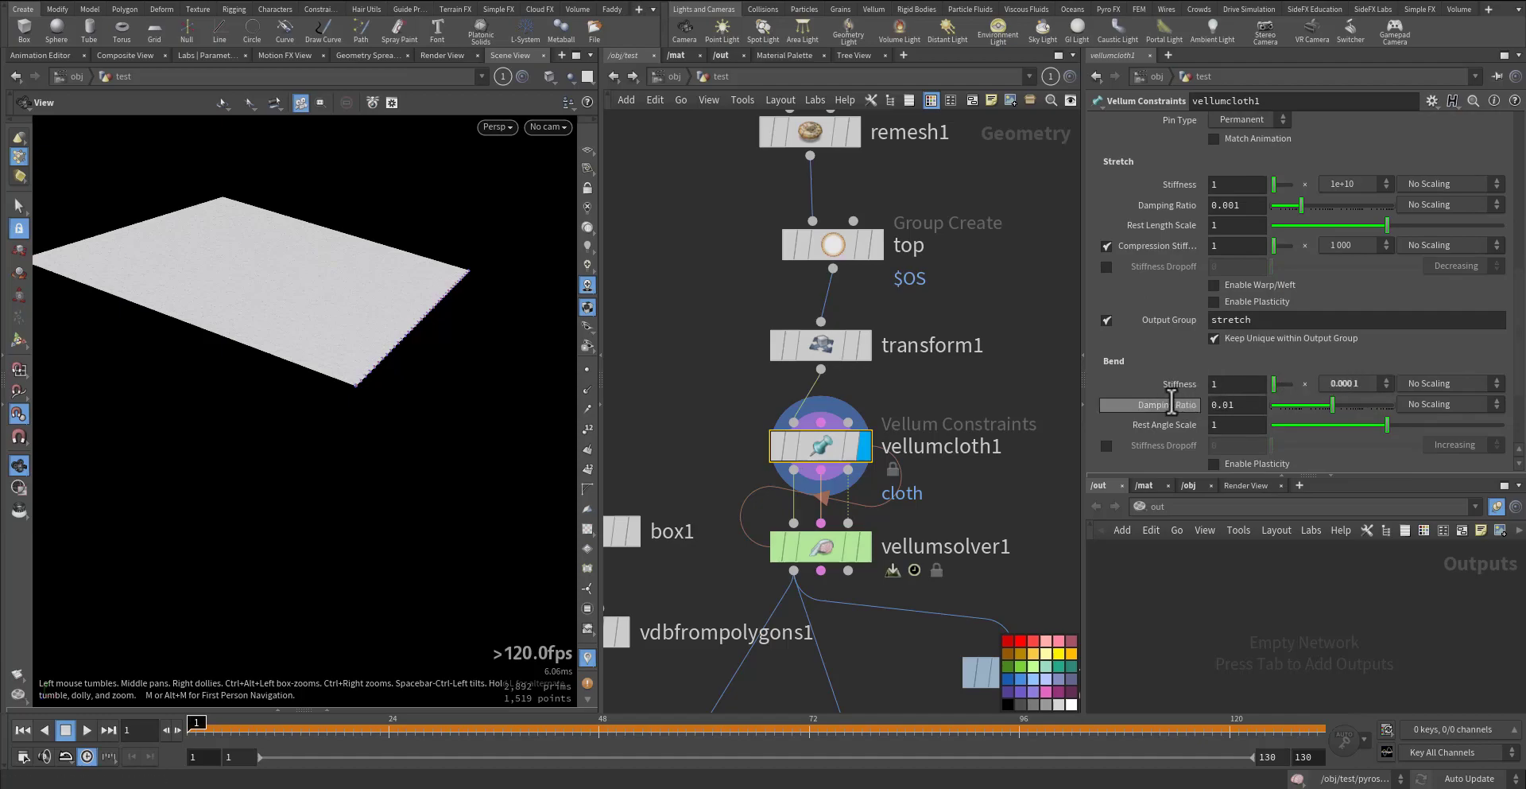
scroll(1172, 399, down, 6)
Step: Display the vellumsolver1 node, play the cloth simulation in the viewport, and stop playback at frame 20
middle_drag(986, 425, 931, 351)
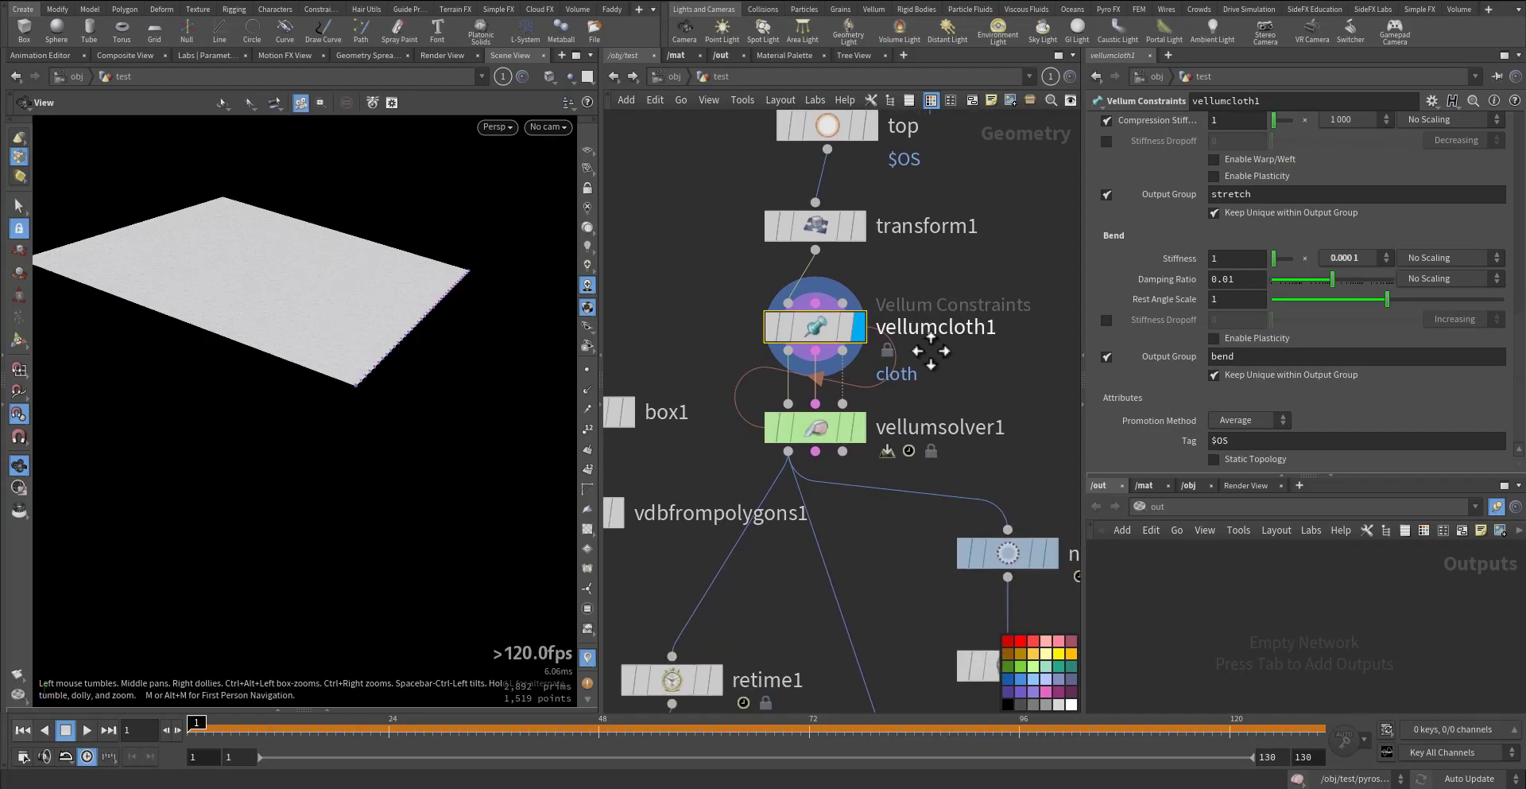
mouse_move(853, 426)
key(r)
click(819, 430)
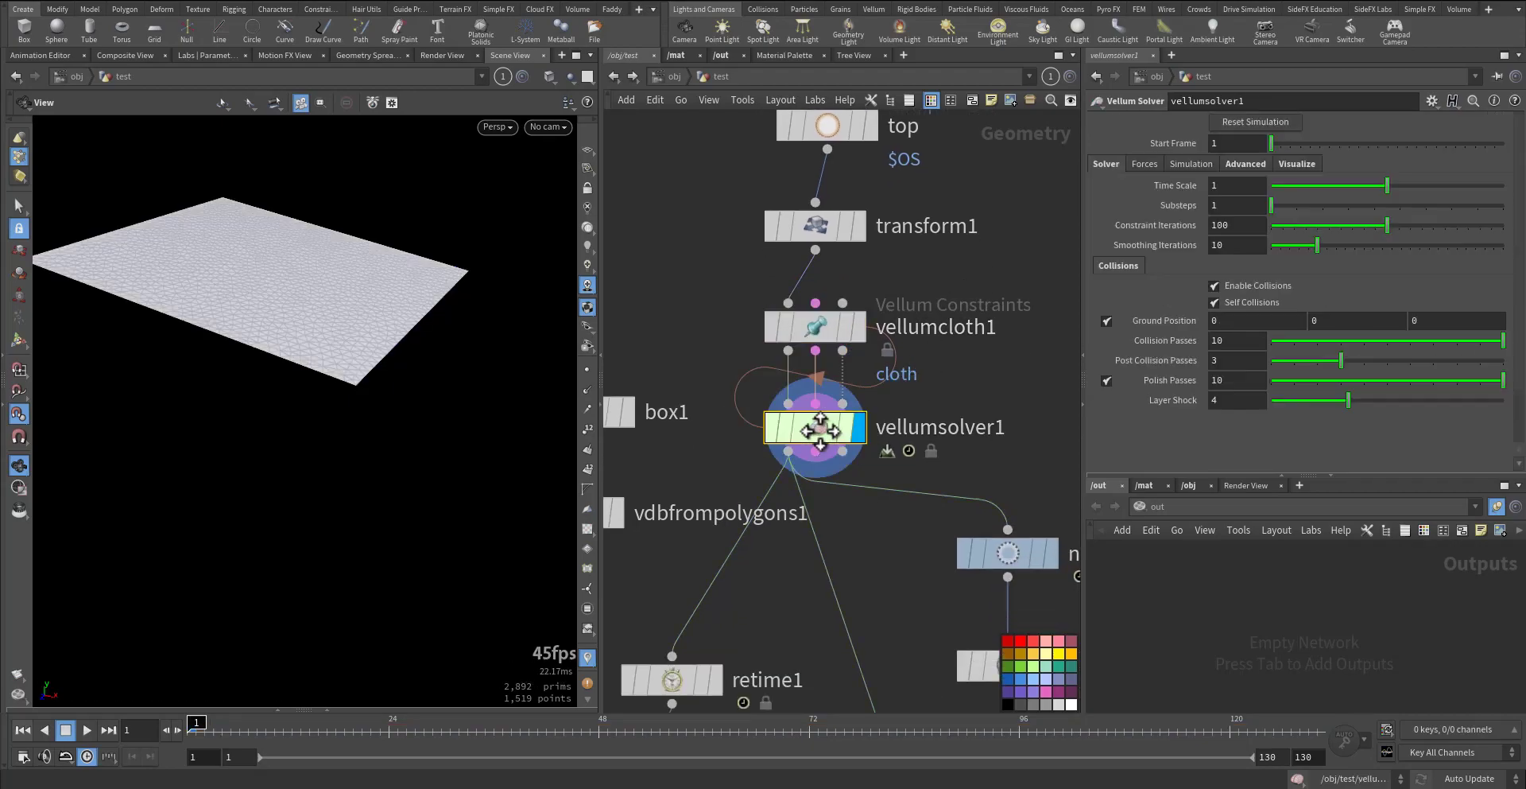
right_drag(453, 411, 399, 458)
key(Up)
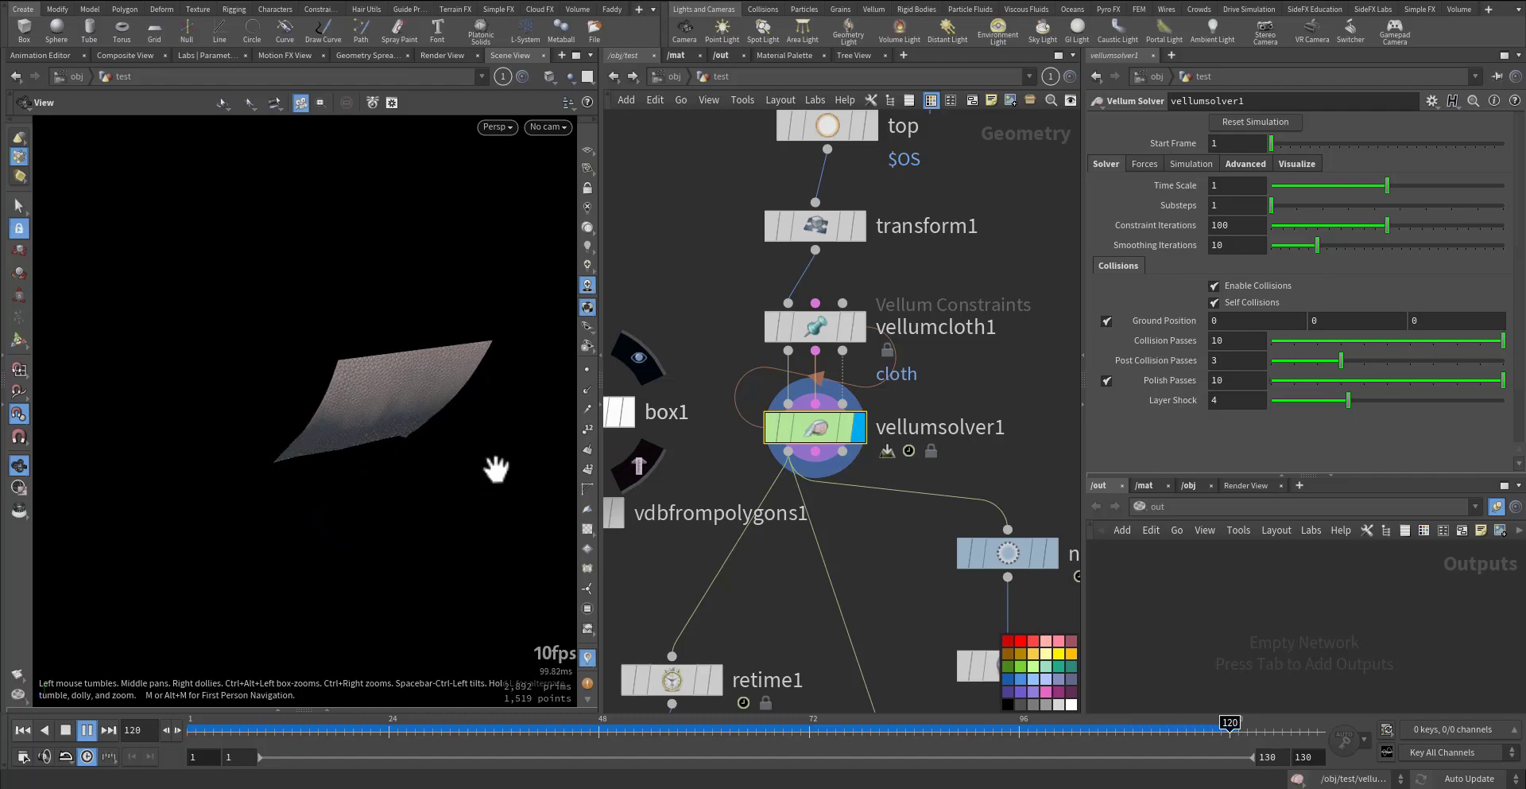
key(Up)
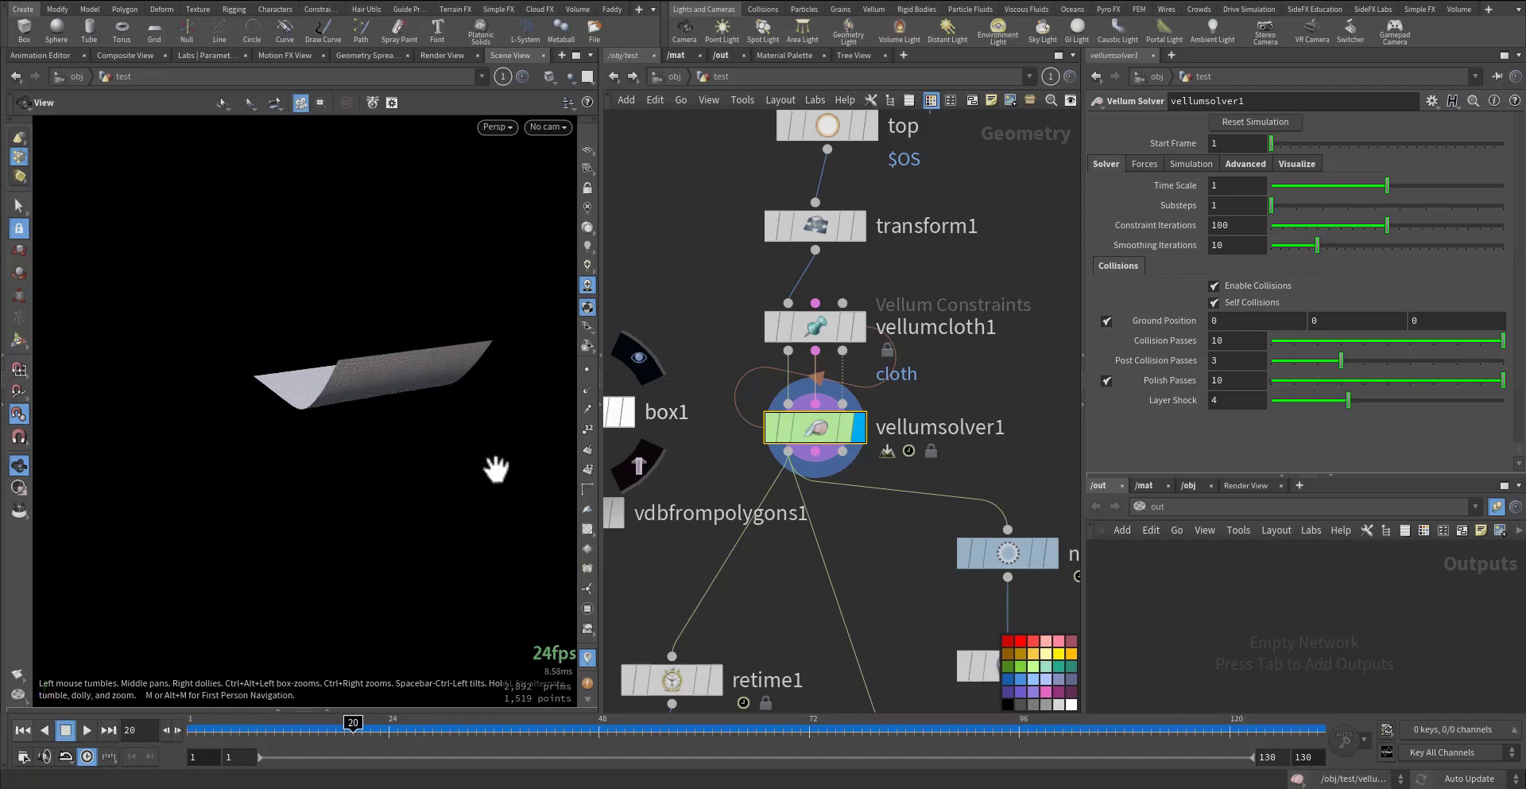
Step: Display the null1 node that branches off the Vellum solver and check its parameters
middle_drag(817, 534, 722, 435)
mouse_move(930, 458)
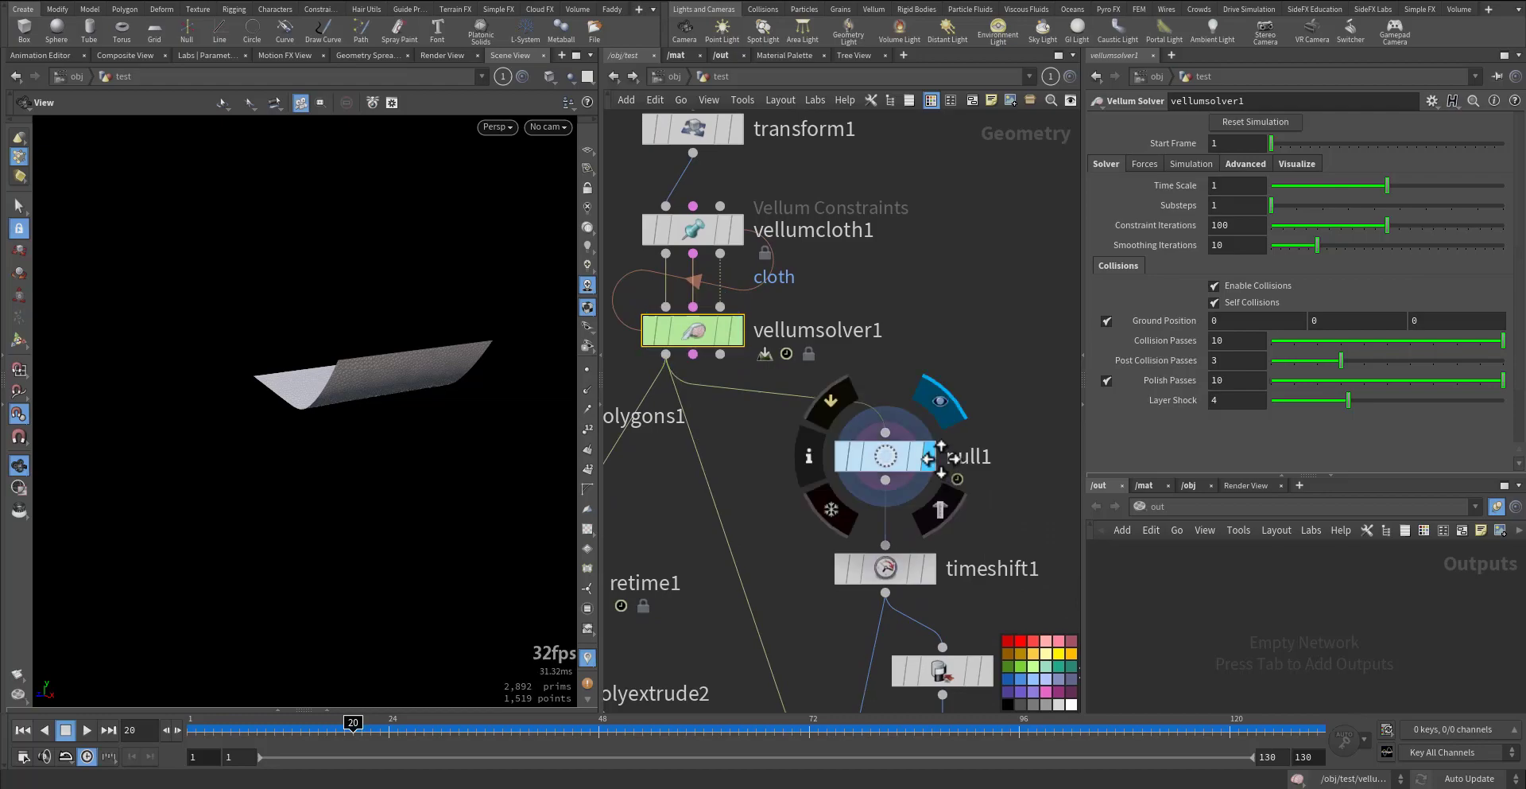
click(884, 456)
Step: Display the timeshift1 node and examine the frozen cloth together with its frame setting
middle_drag(803, 535, 806, 422)
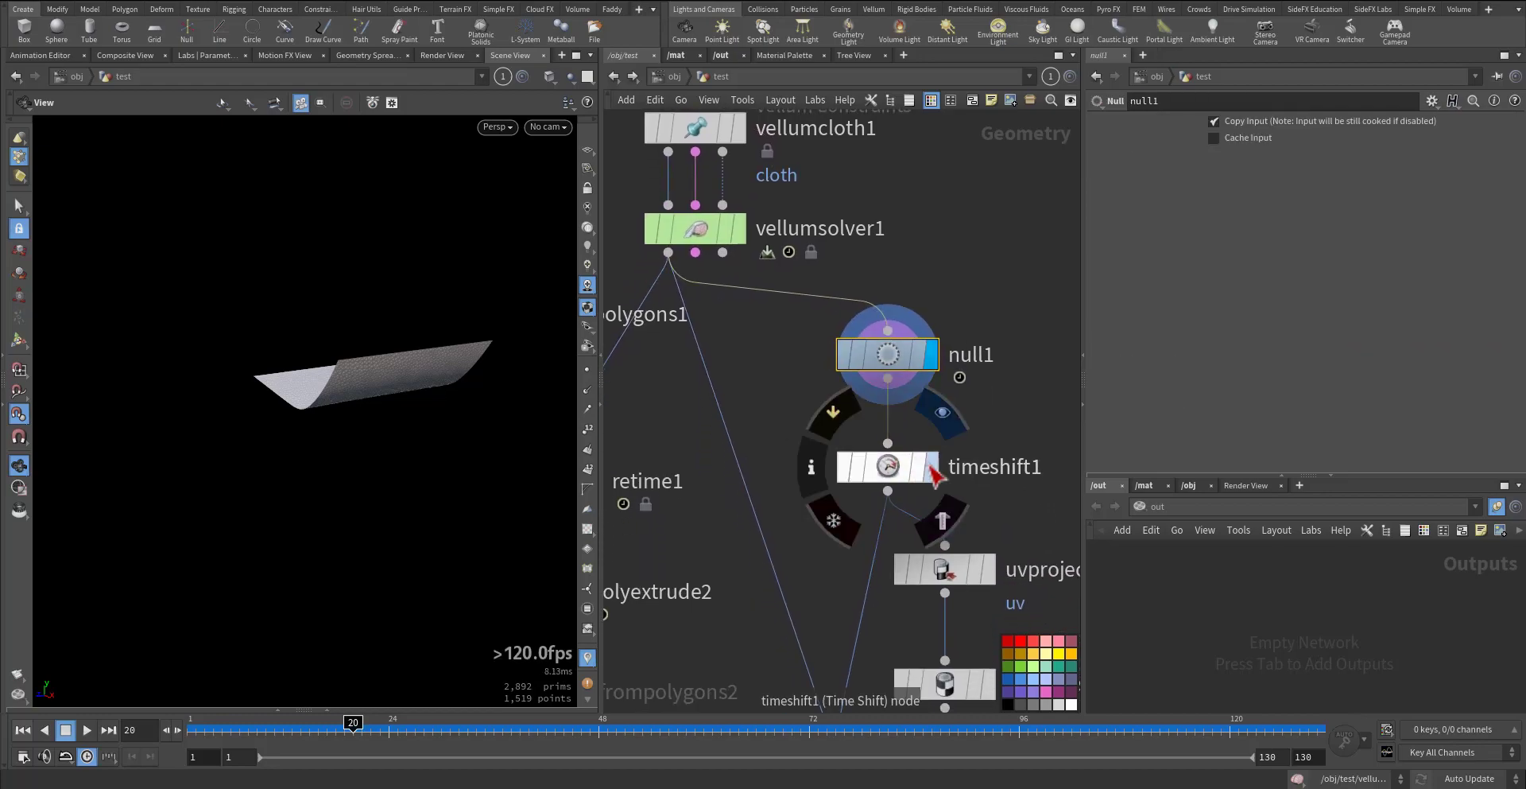
click(931, 470)
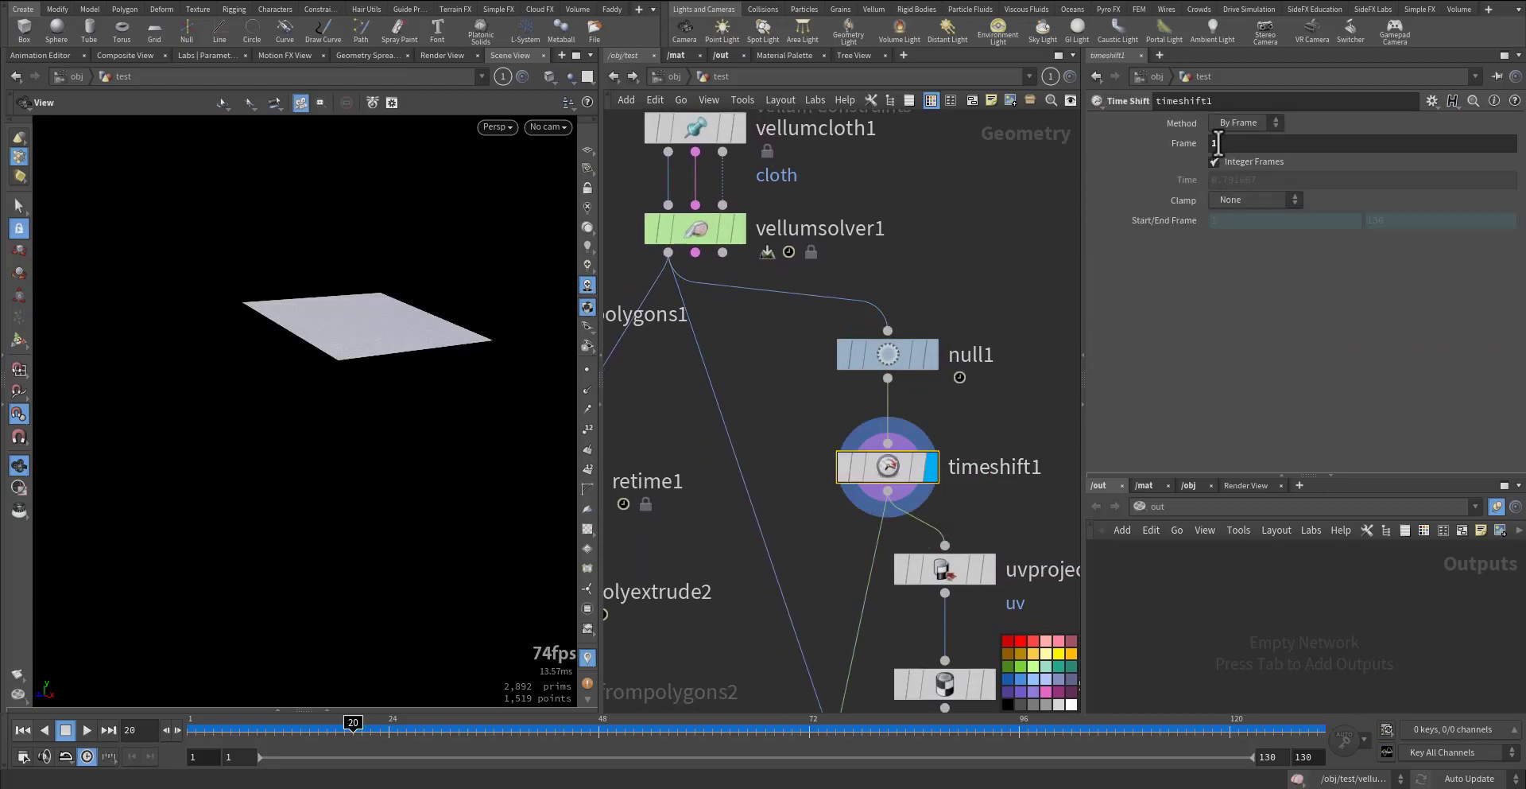
drag(171, 325, 354, 421)
Step: Display the uvproject1 node and review its projection transformation and initialization method
middle_drag(803, 533, 754, 419)
click(940, 407)
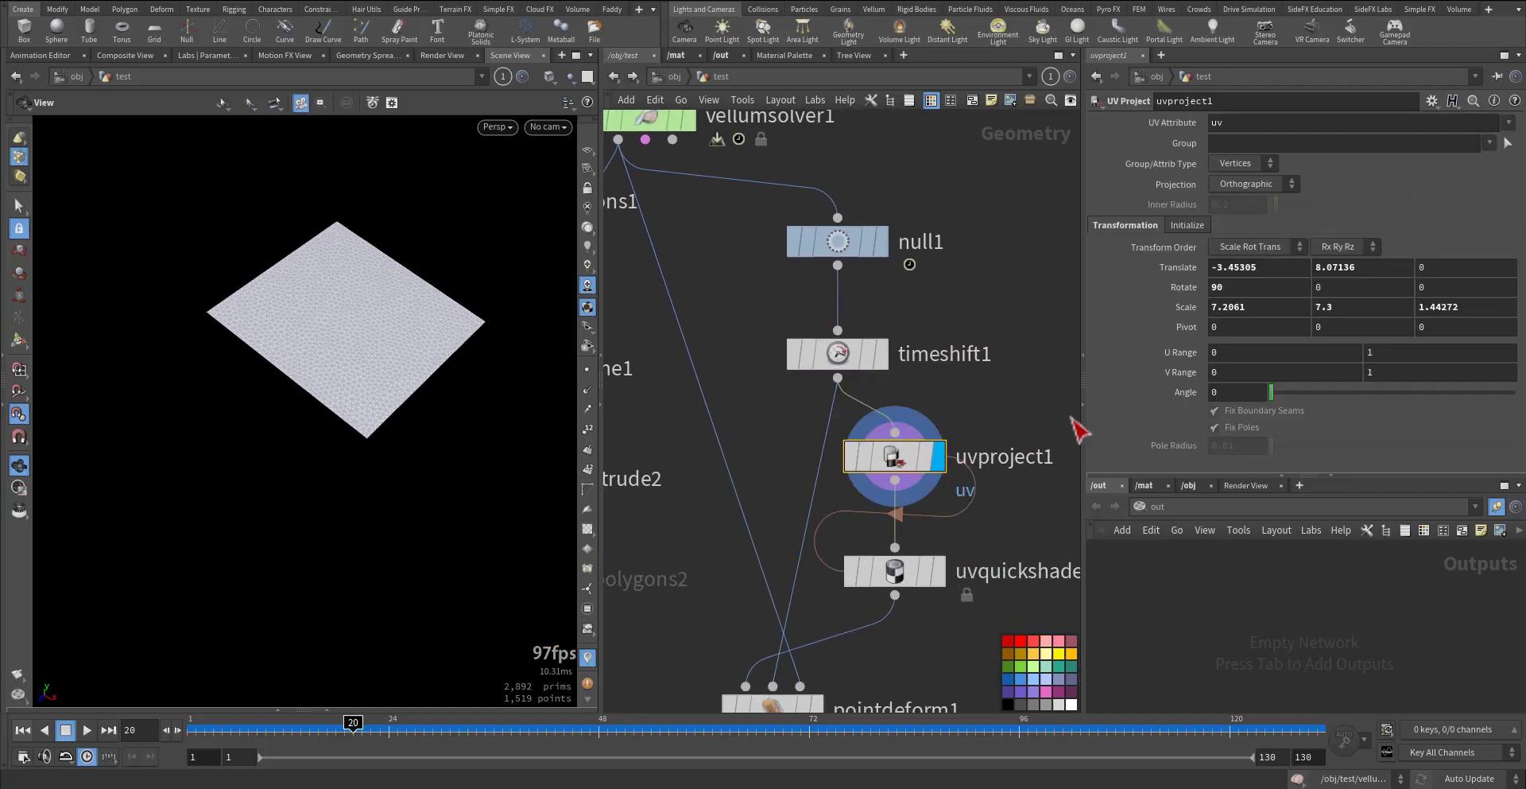
click(1190, 225)
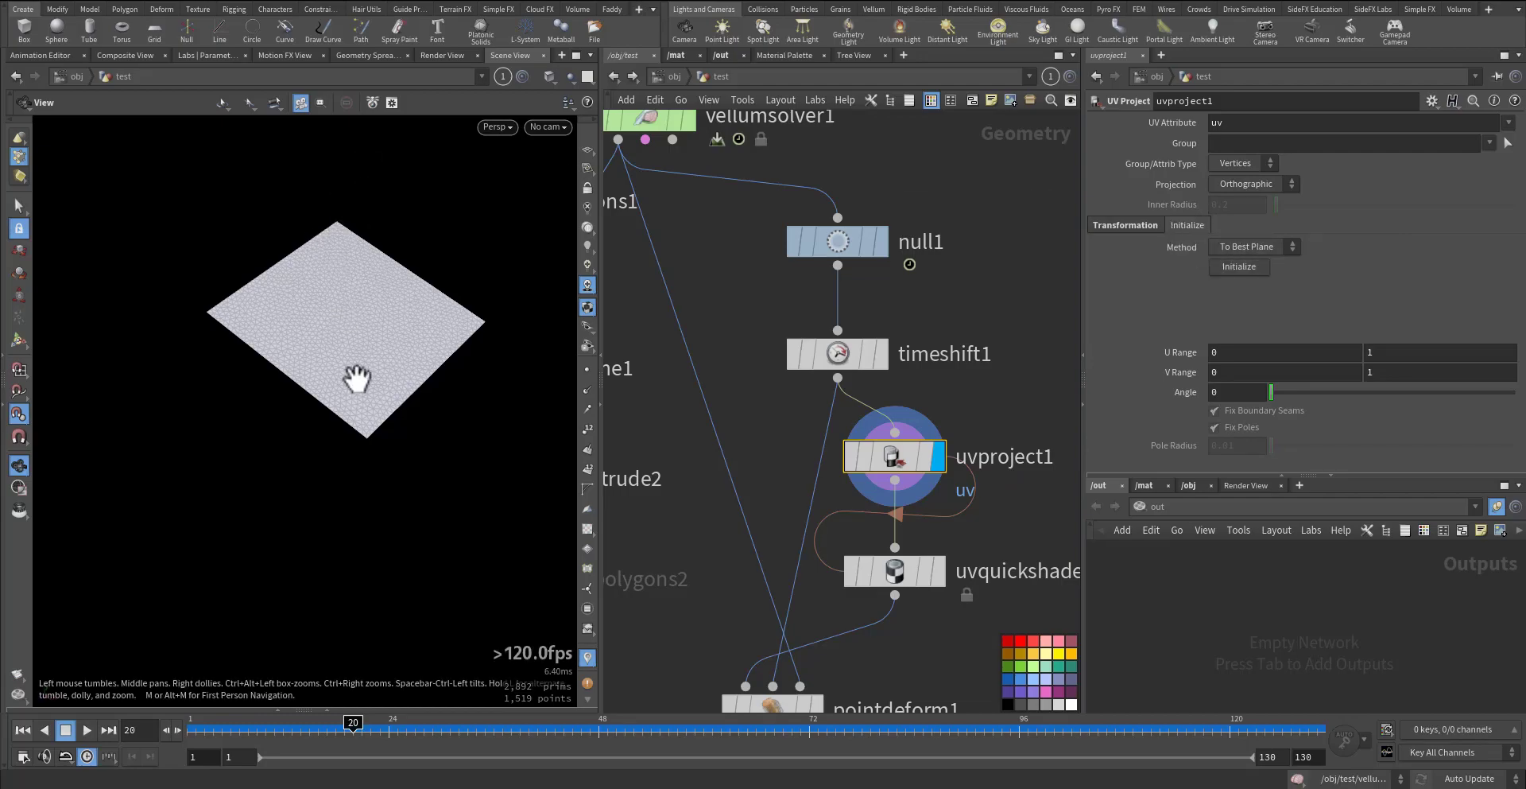
Step: Display the uvquickshade1 node and examine its texture map on the flat cloth up close
middle_drag(1002, 534, 979, 415)
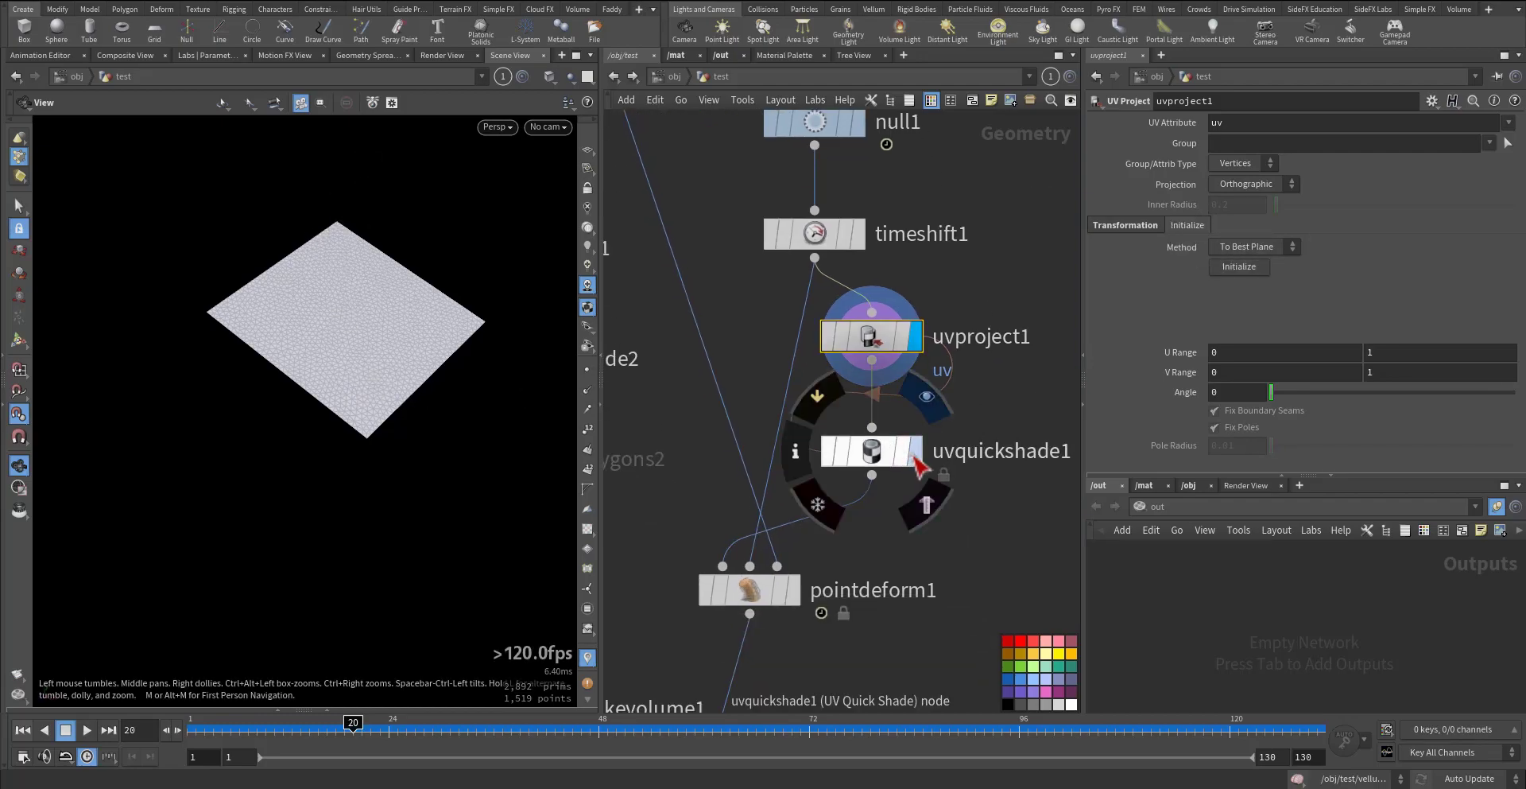
click(914, 452)
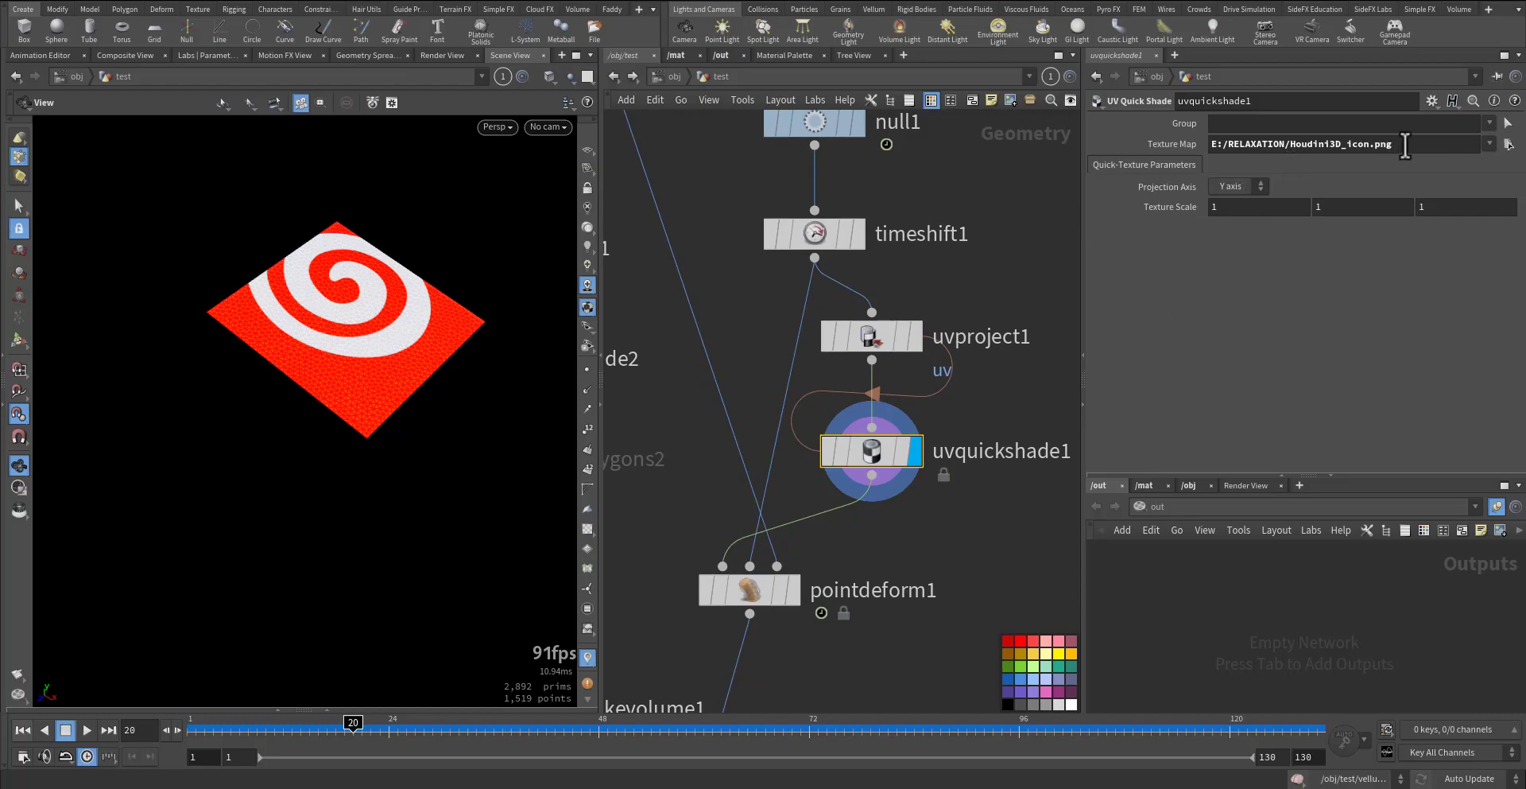
drag(409, 402, 359, 343)
right_drag(360, 343, 488, 327)
middle_drag(942, 537, 970, 443)
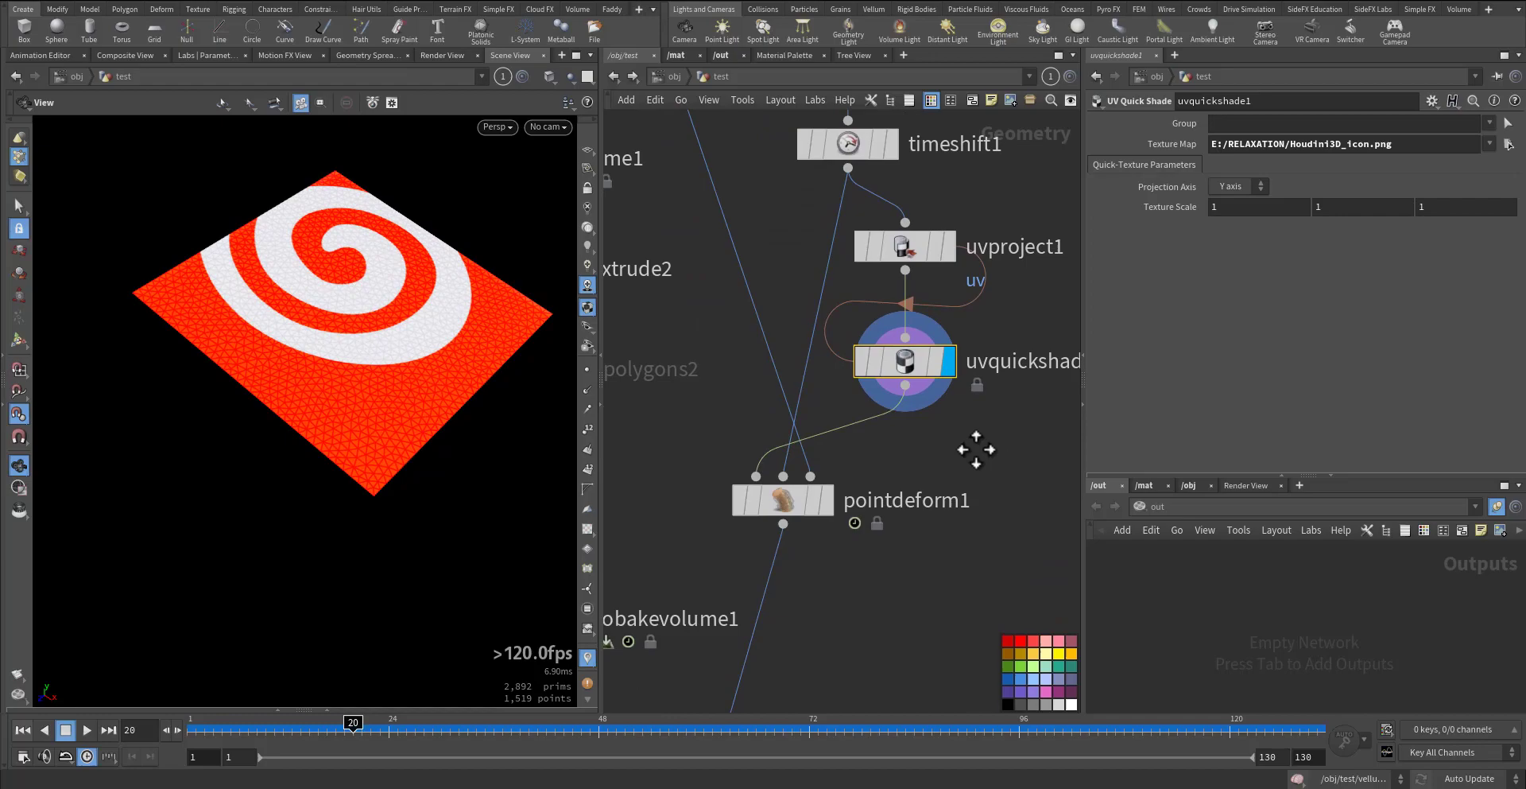
Step: Display the pointdeform1 node and review its capture and deform settings together with the textured cloth
click(826, 503)
click(797, 499)
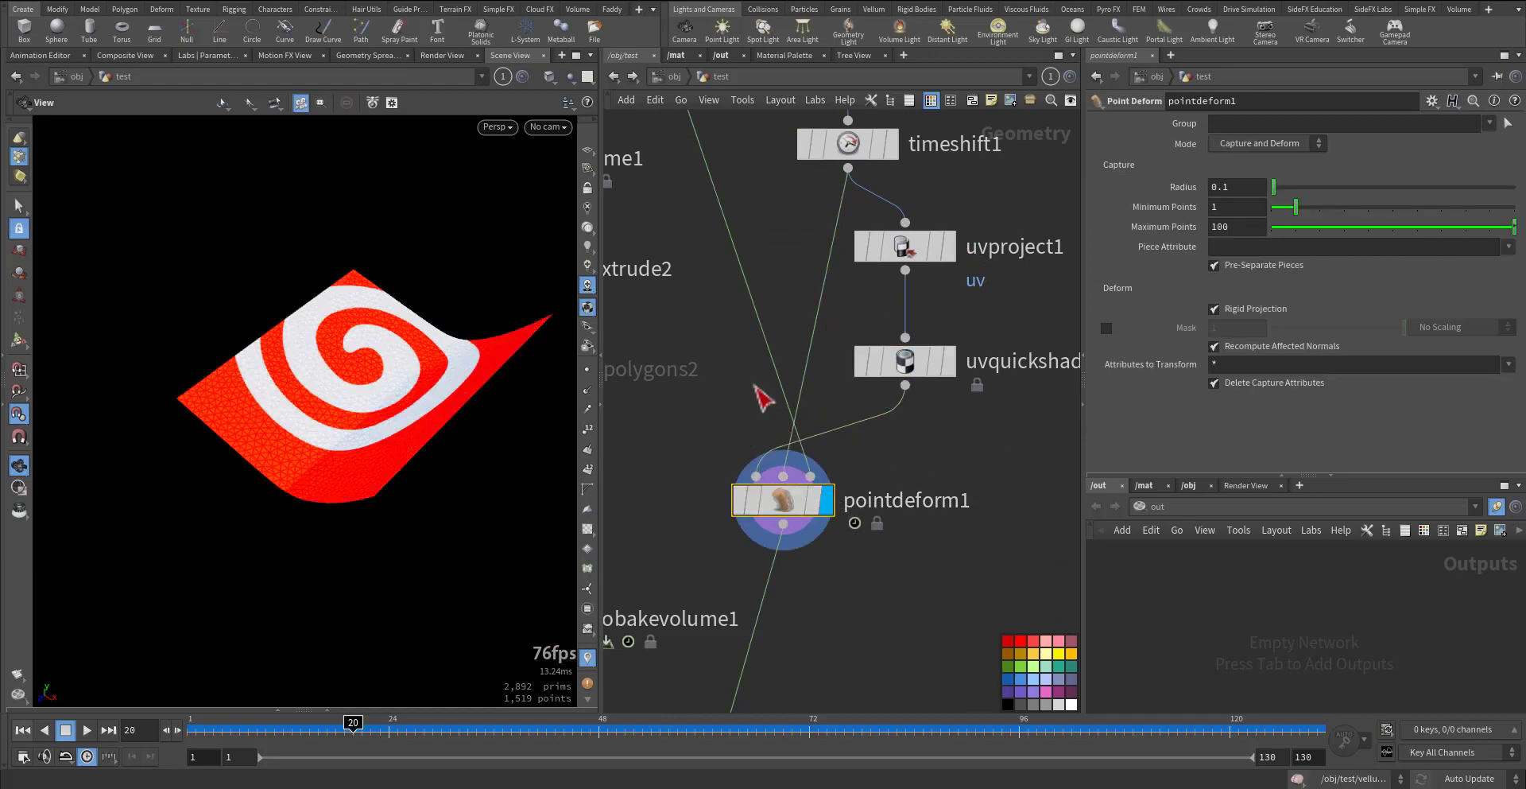
Step: Display the null1 node below the Vellum solver, play the simulated cloth, and return to the first frame
middle_drag(732, 358, 835, 655)
middle_drag(758, 388, 782, 475)
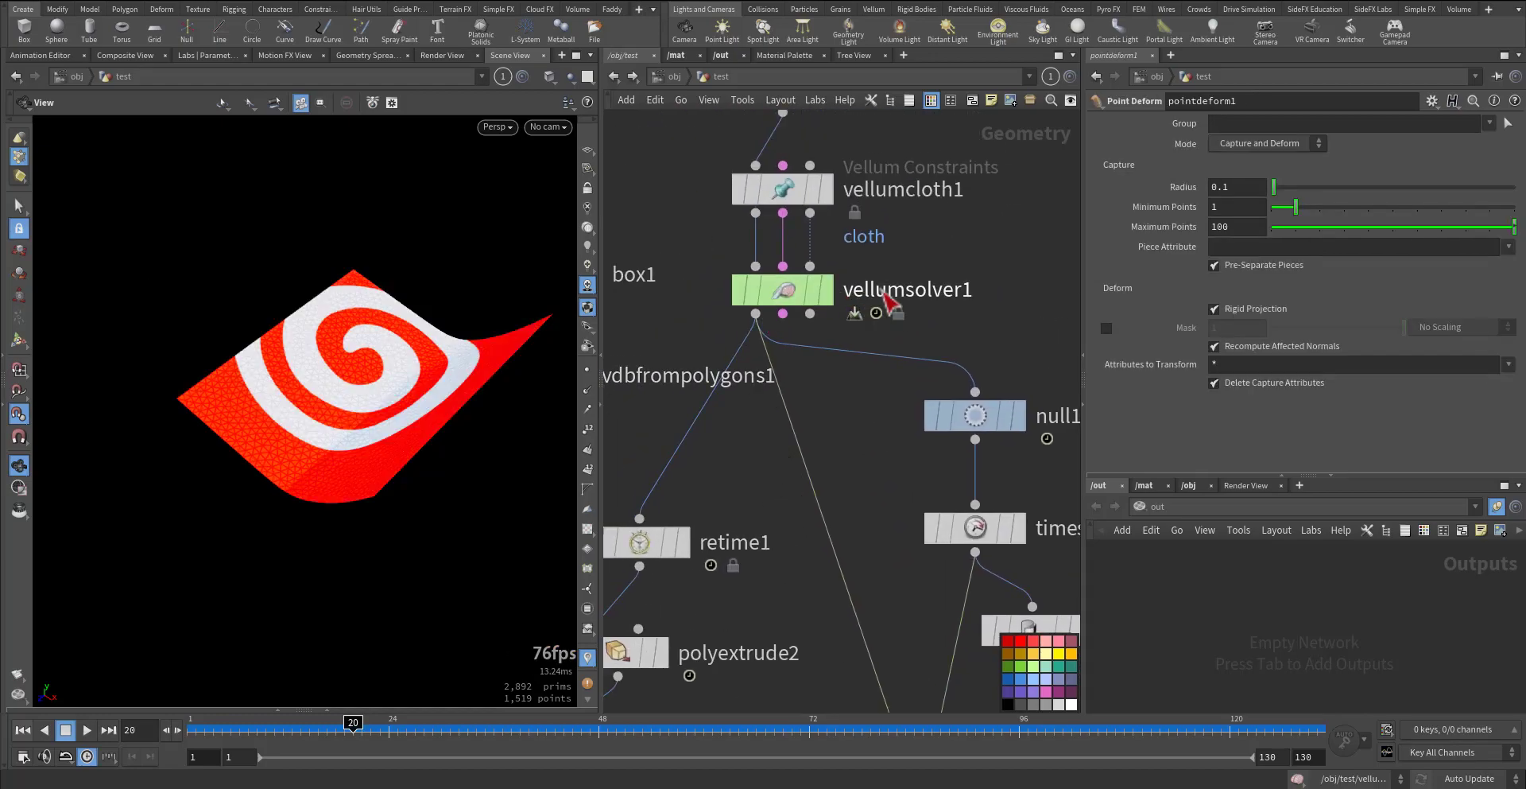
click(1023, 418)
key(Up)
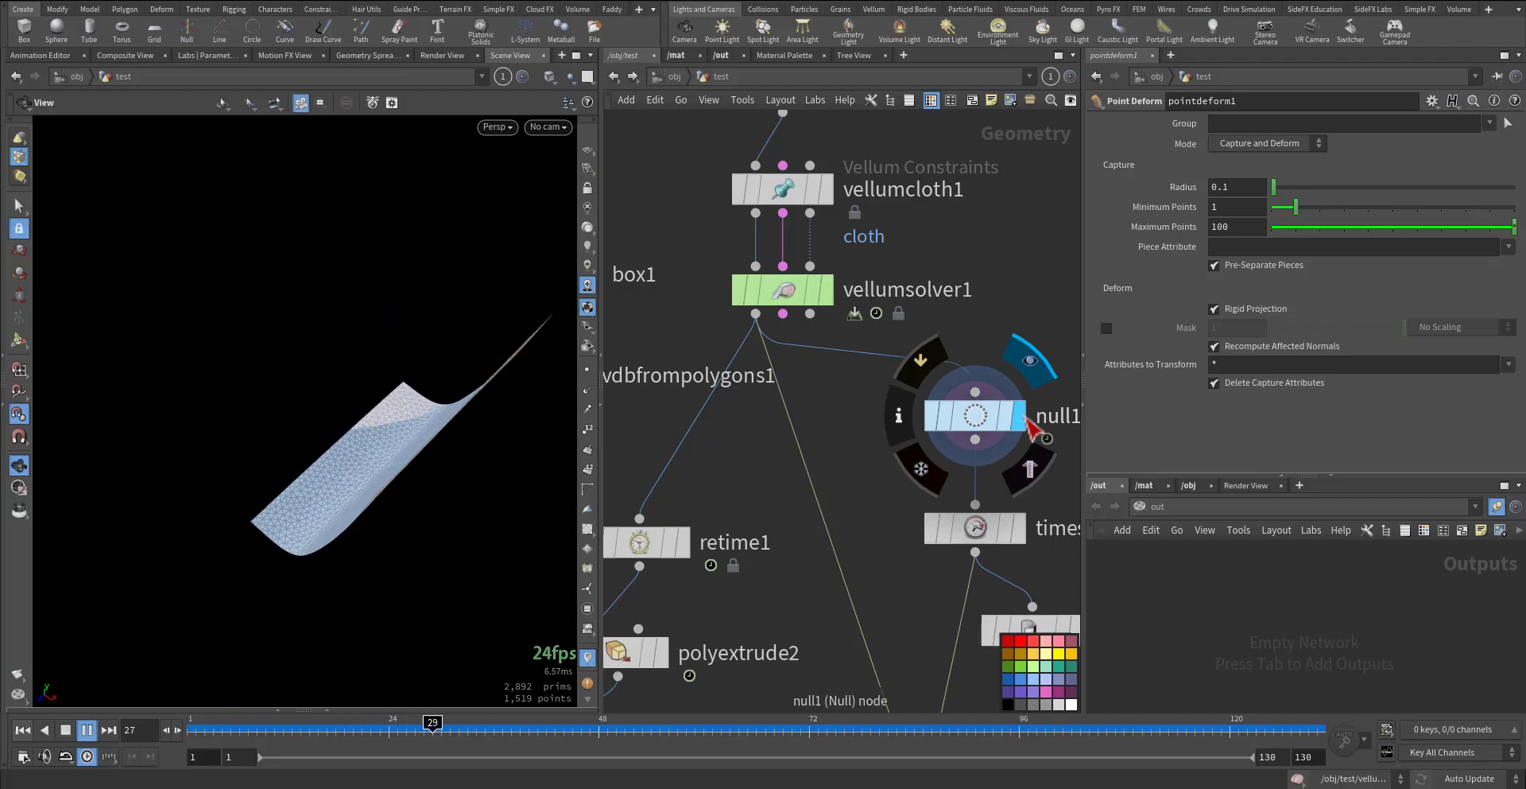
key(ctrl+Up)
Step: Trace the connections feeding pointdeform1 and display the uvquickshade1 node to examine the textured rest cloth
middle_drag(885, 631, 790, 375)
middle_drag(778, 490, 729, 356)
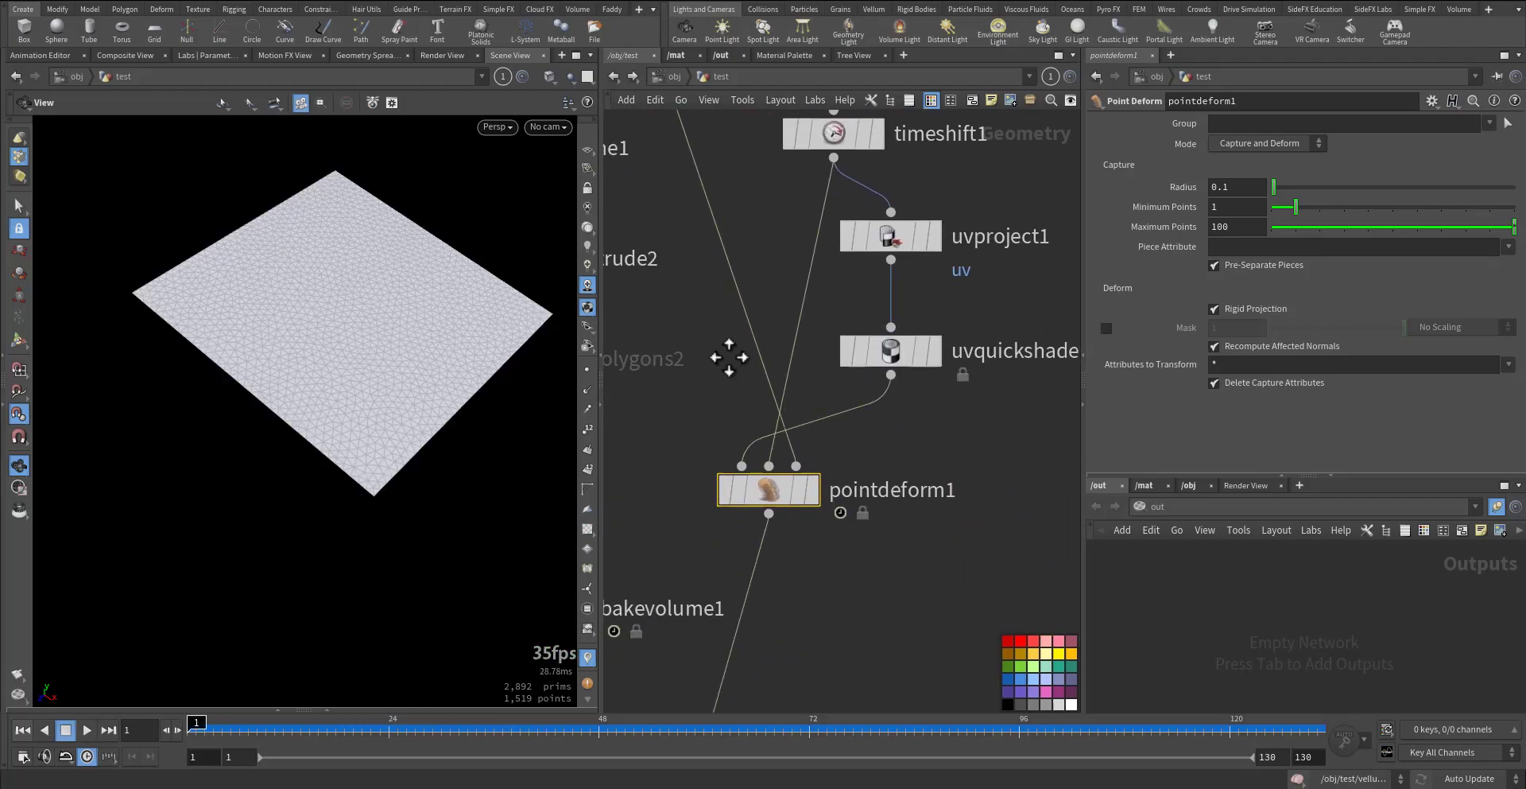
middle_drag(783, 211, 812, 277)
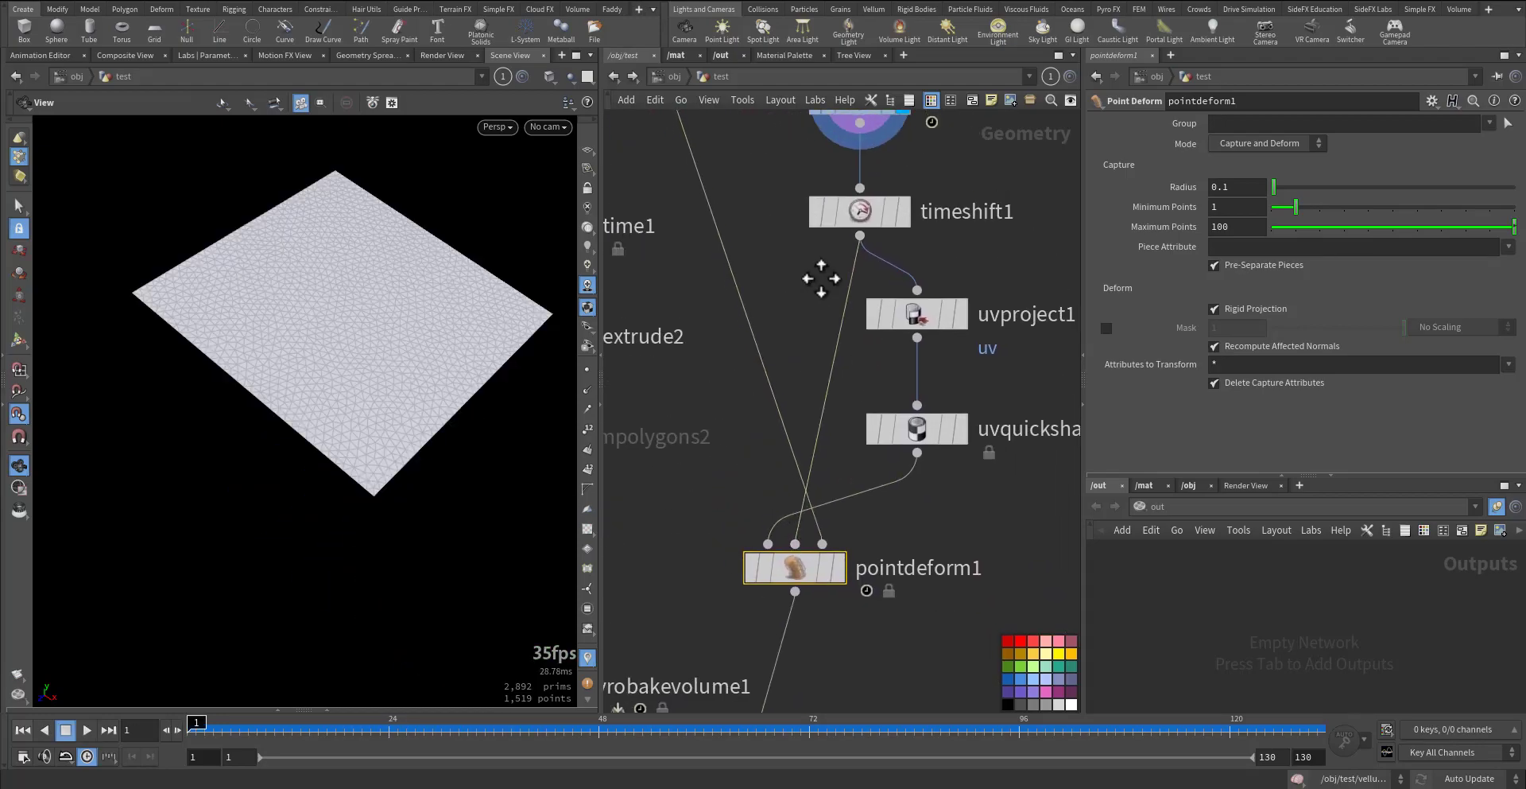
mouse_move(805, 549)
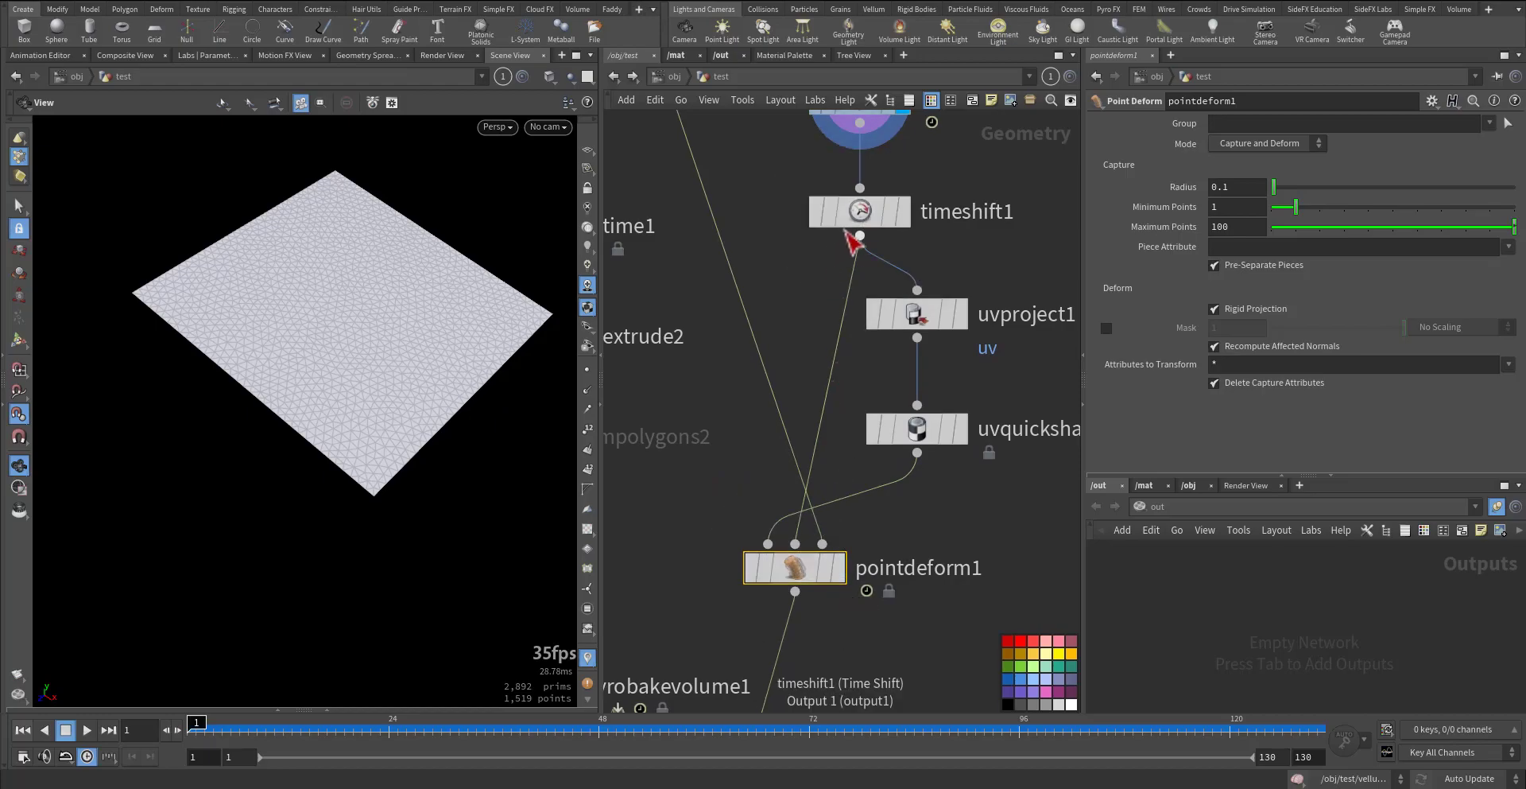
mouse_move(859, 226)
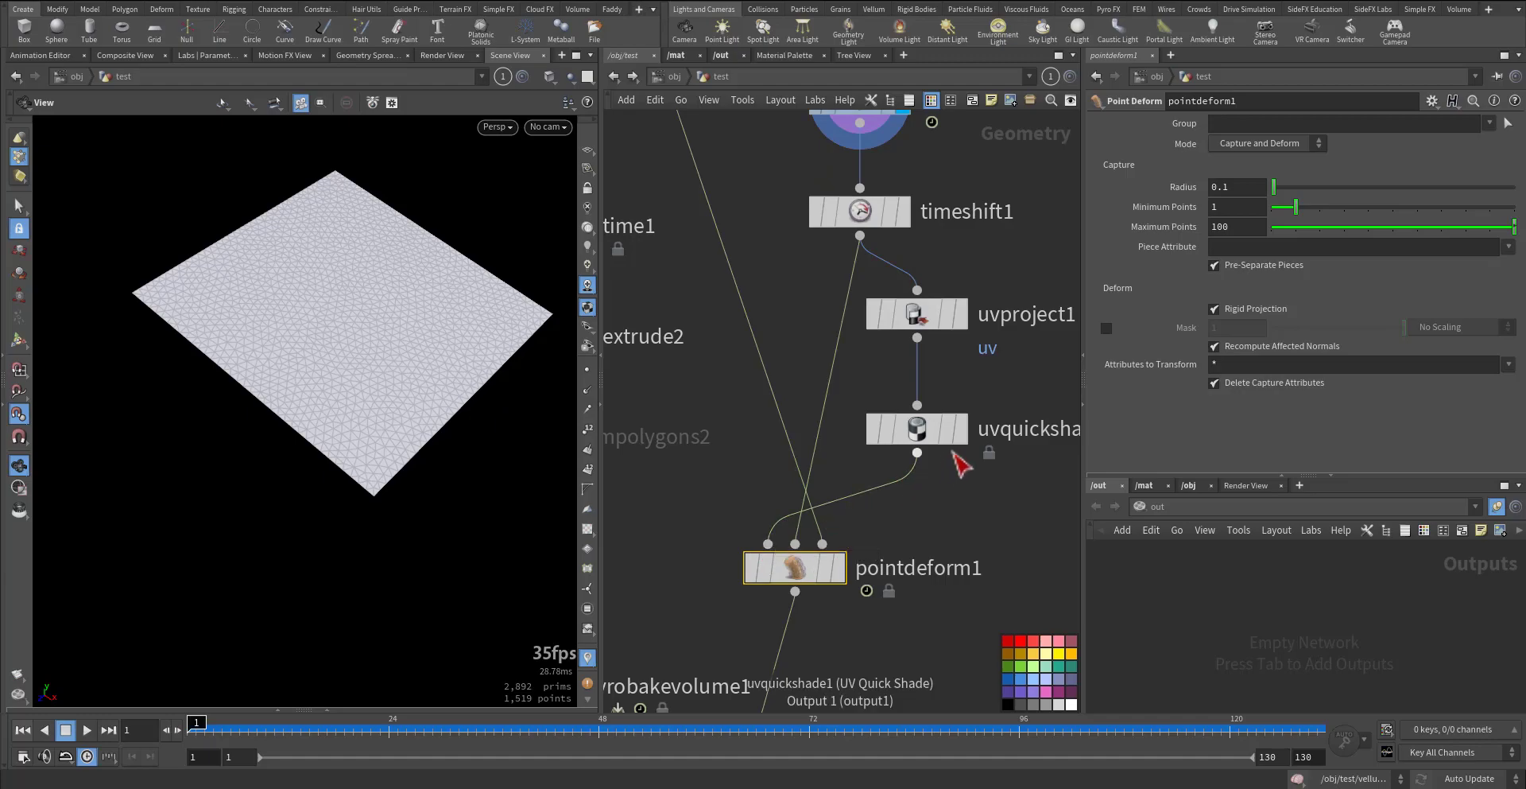
click(964, 433)
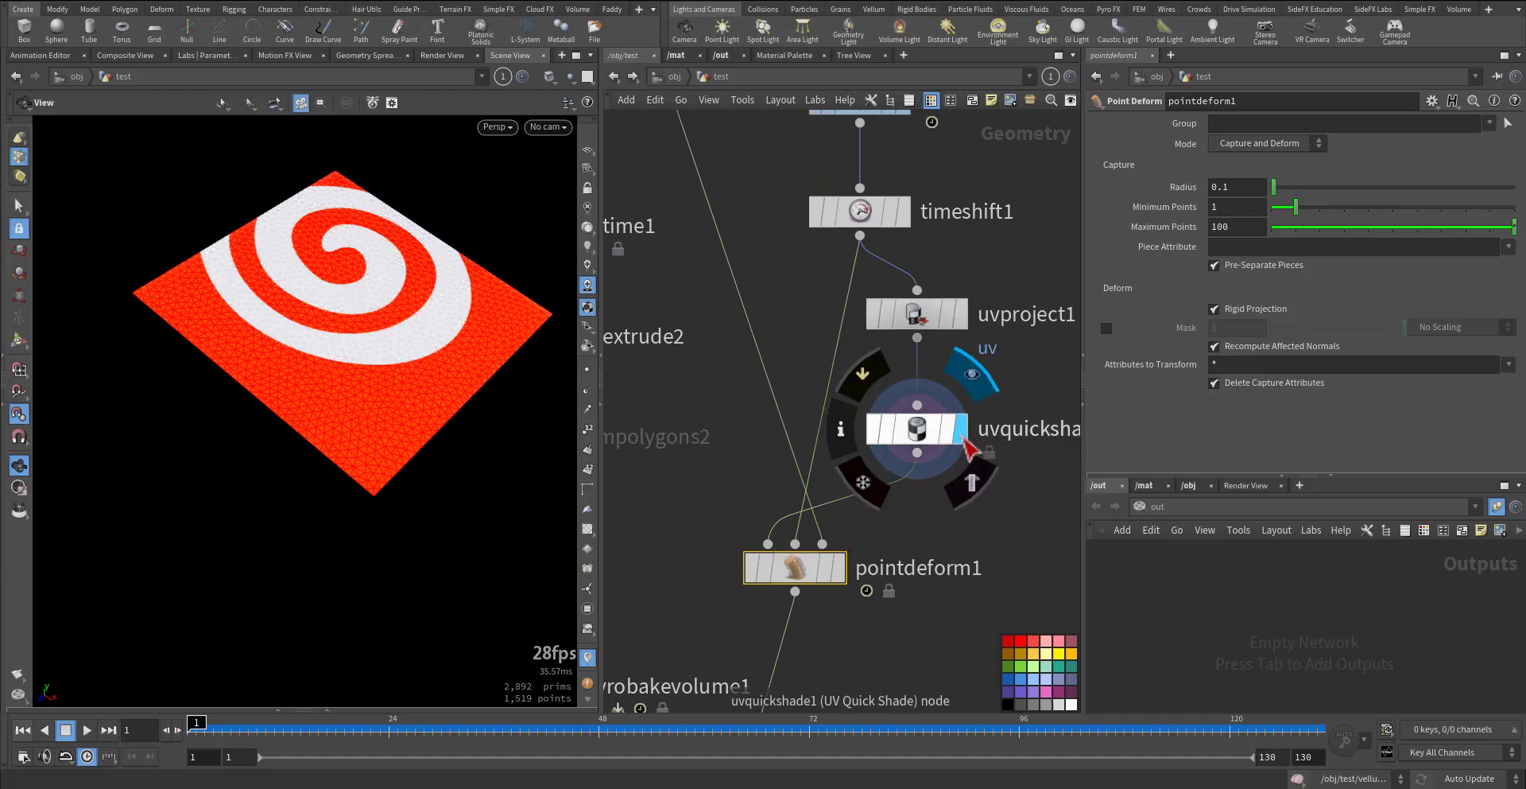
key(ctrl+Up)
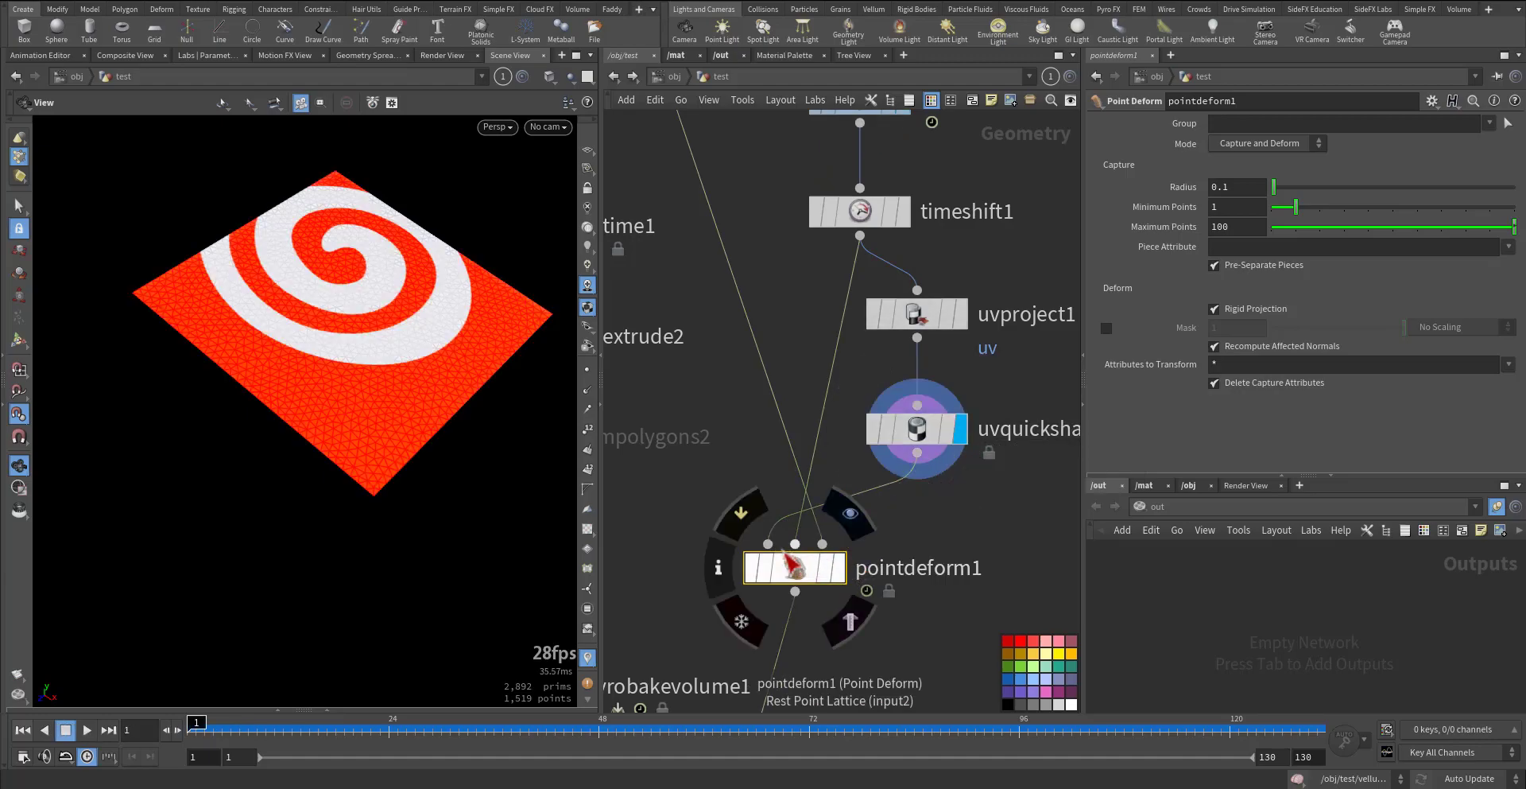
Step: Display the pointdeform1 node, play the deforming textured cloth, and return to the first frame
click(839, 574)
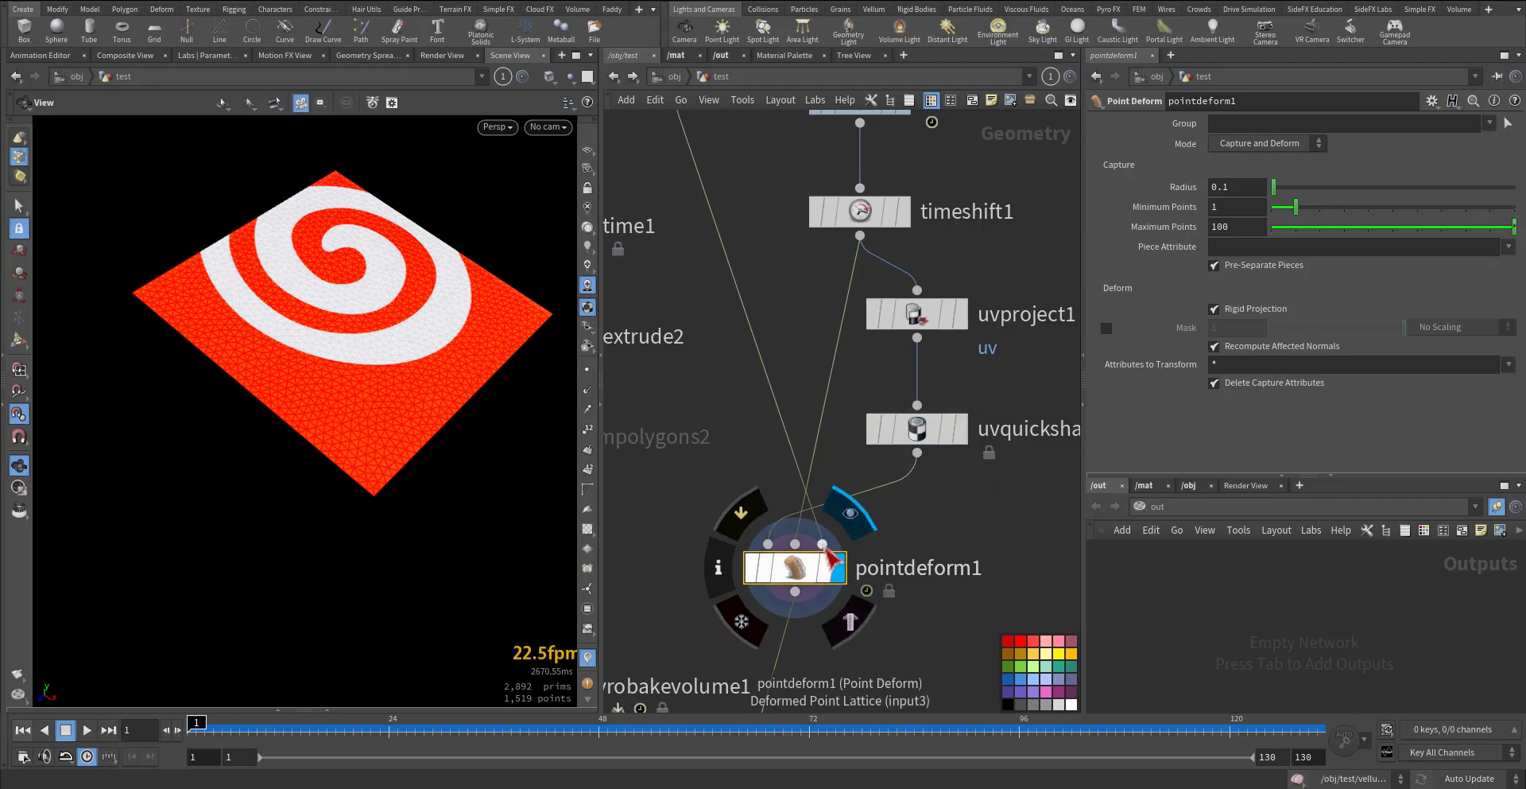
middle_drag(717, 354, 759, 317)
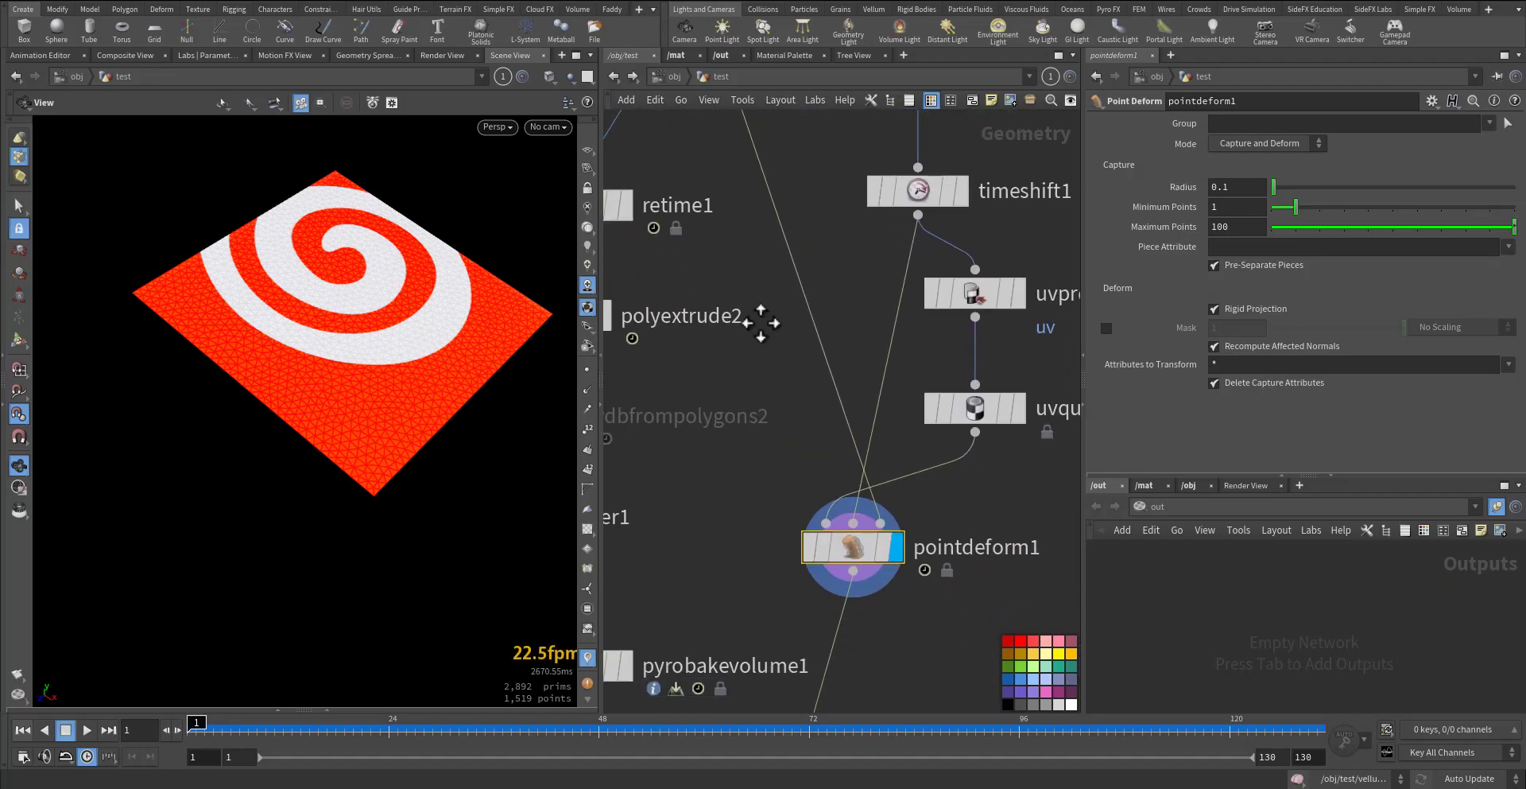
key(Up)
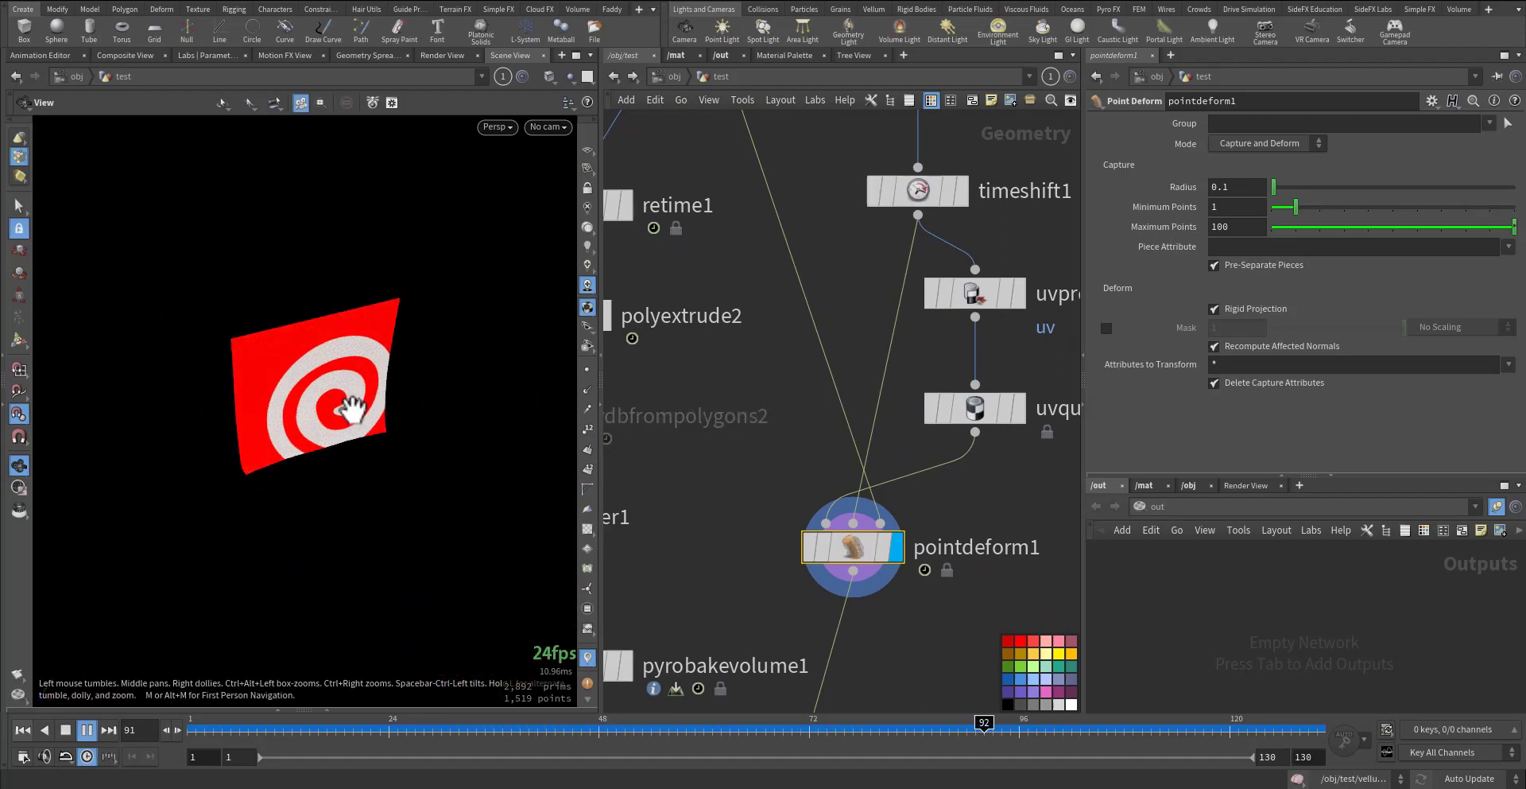
key(ctrl+Up)
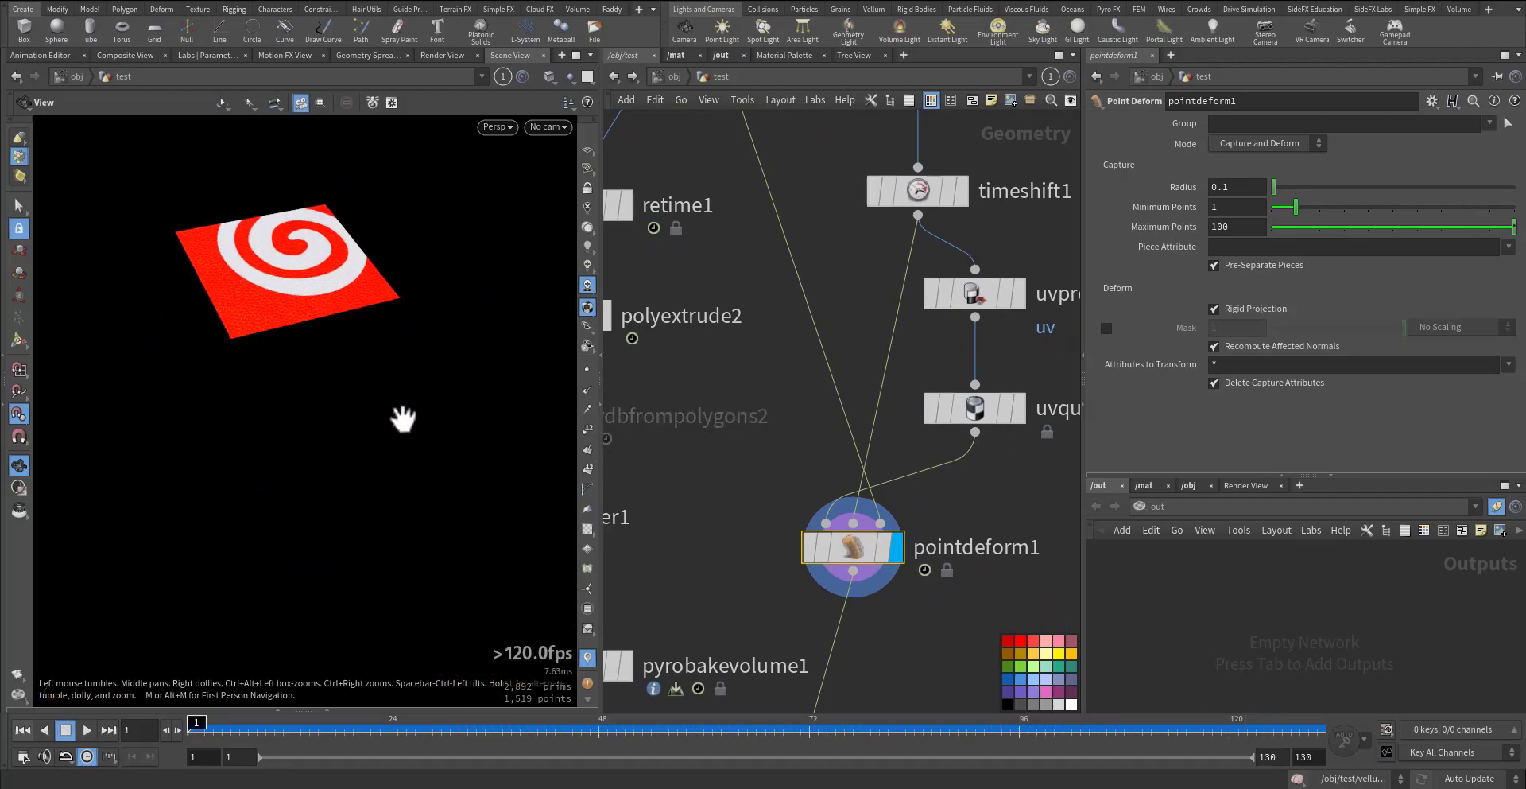
Step: Display the box1 node and review its size, center and axis divisions
middle_drag(714, 488, 942, 629)
middle_drag(857, 416, 949, 605)
middle_drag(870, 345, 884, 448)
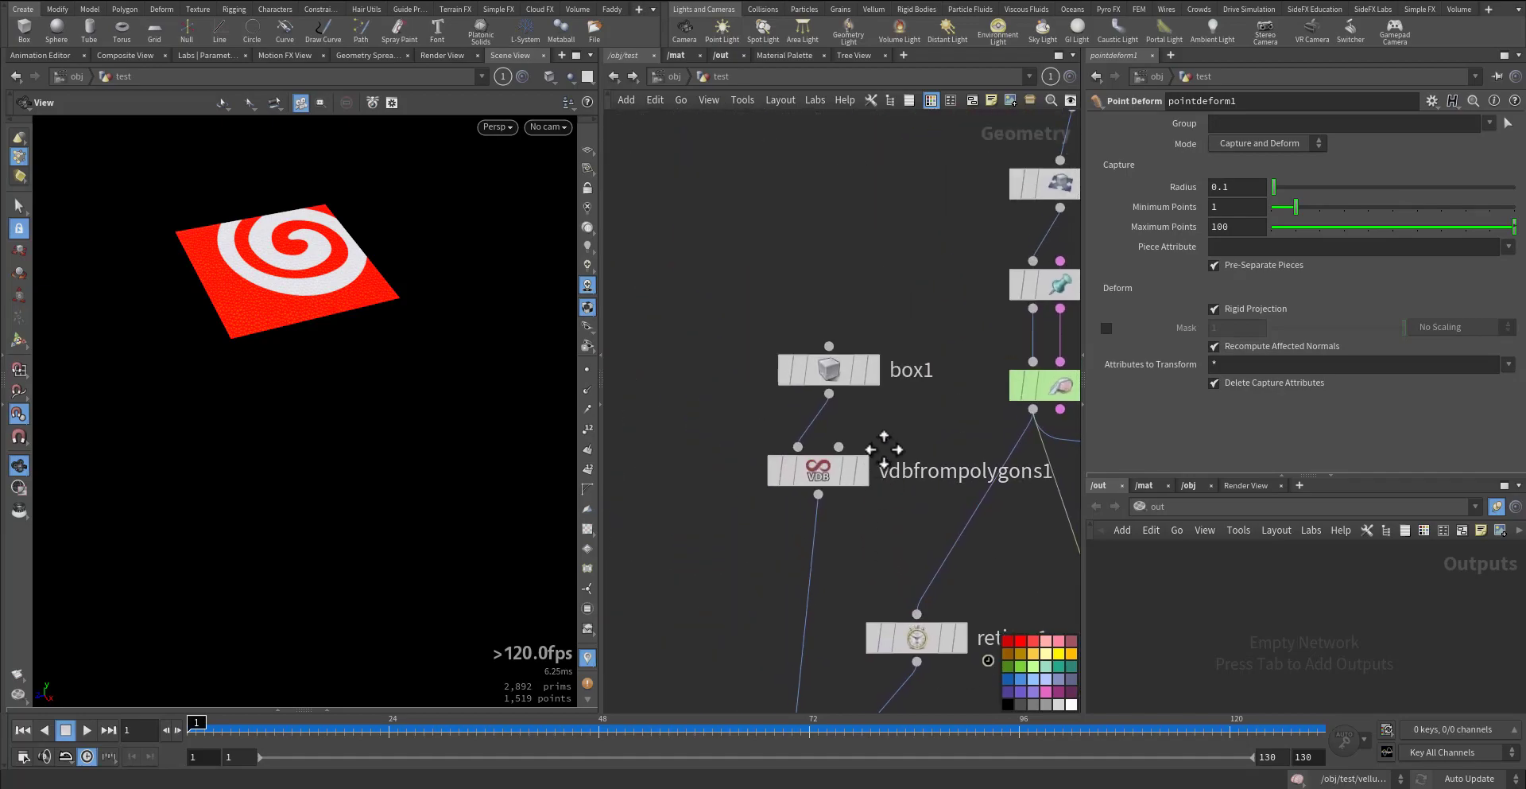
click(873, 372)
click(843, 371)
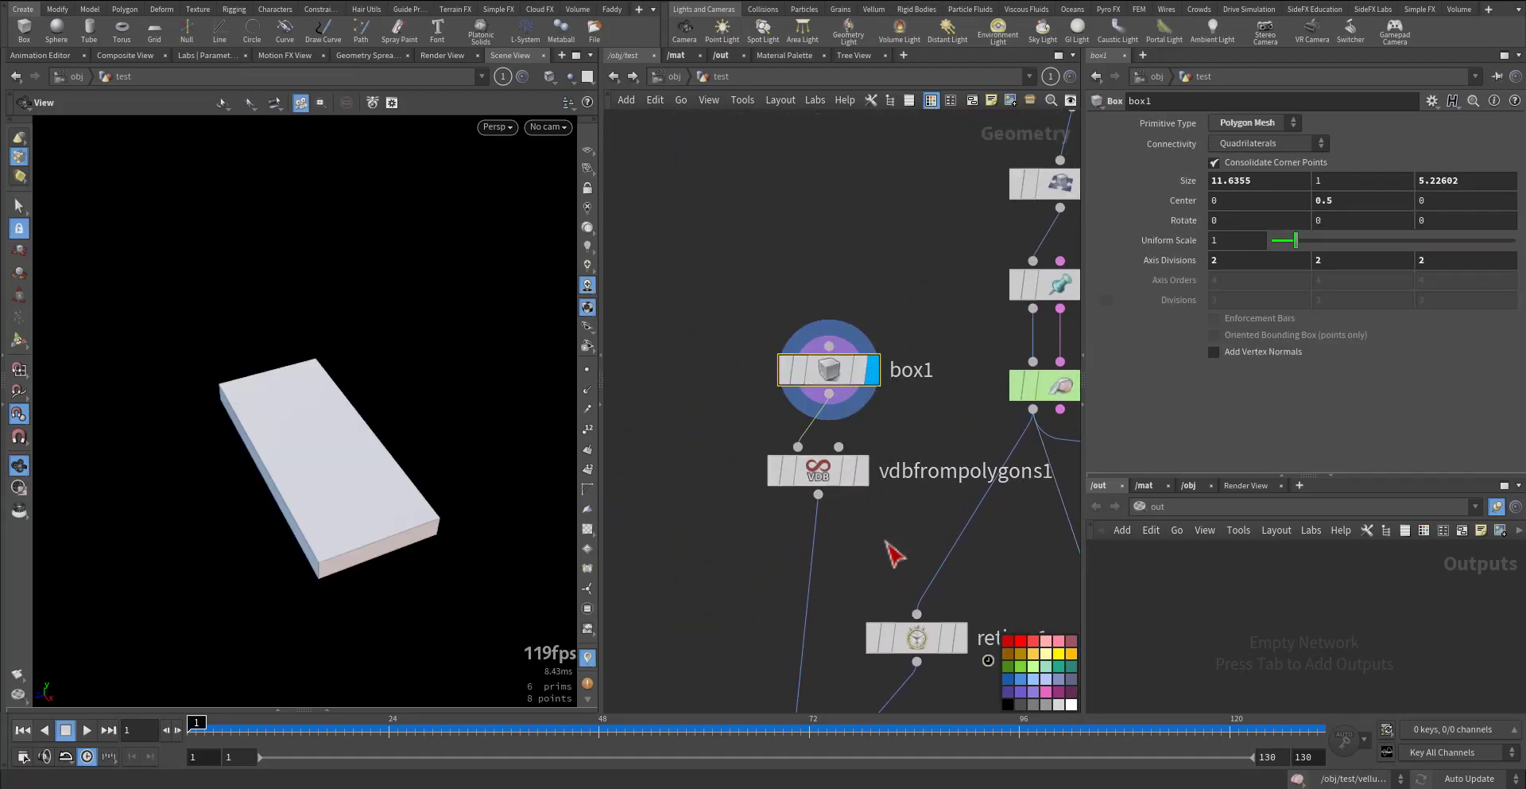
Step: Display the vdbfrompolygons1 node and check its voxel size and Fog VDB name
middle_drag(893, 546, 847, 468)
click(820, 393)
click(780, 394)
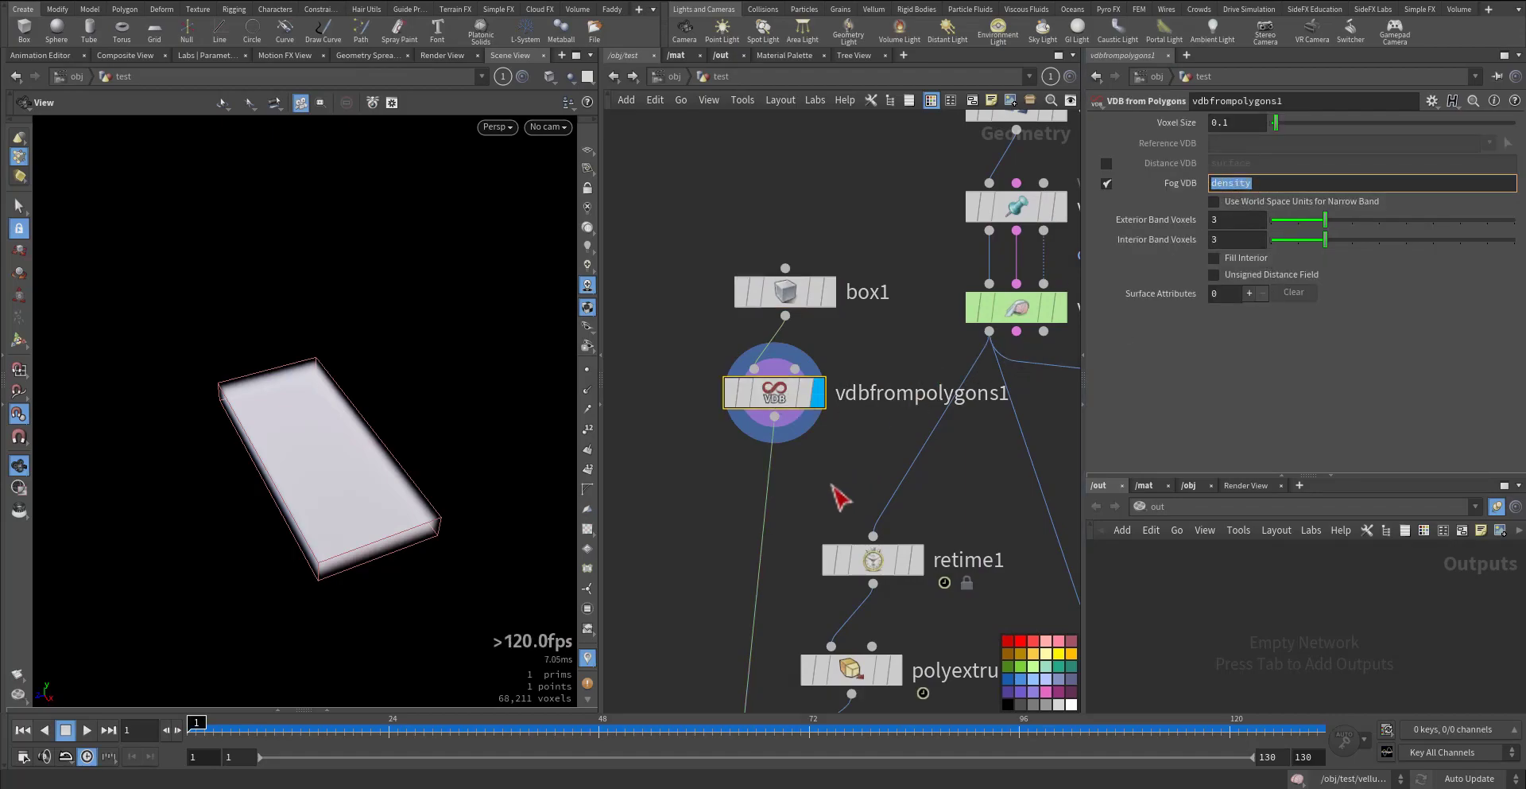
Step: Display the pyrosolver1 node and review its general and simulation setup parameters
middle_drag(833, 492, 835, 269)
middle_drag(719, 473, 687, 338)
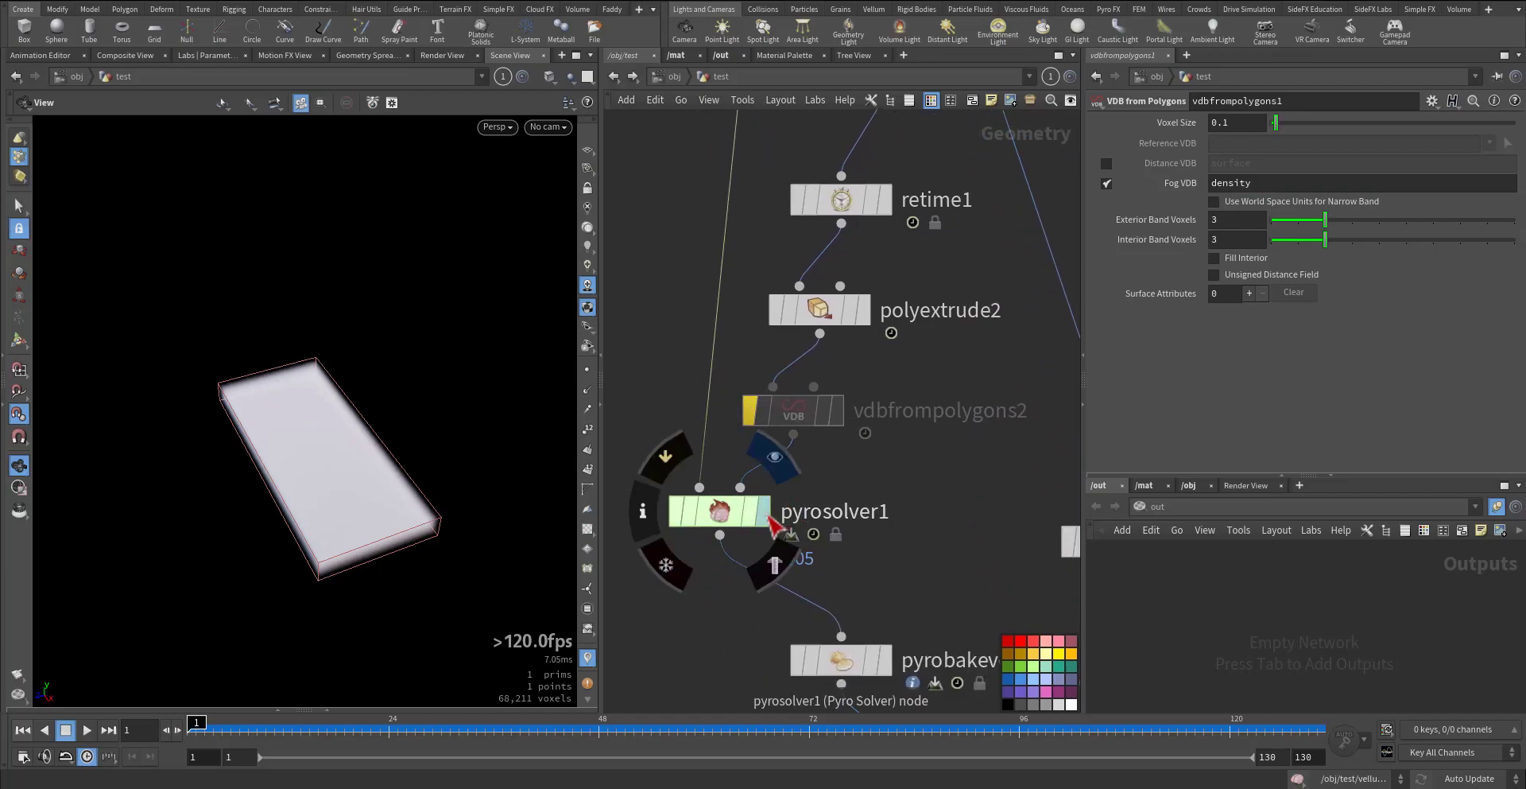
click(765, 515)
click(725, 512)
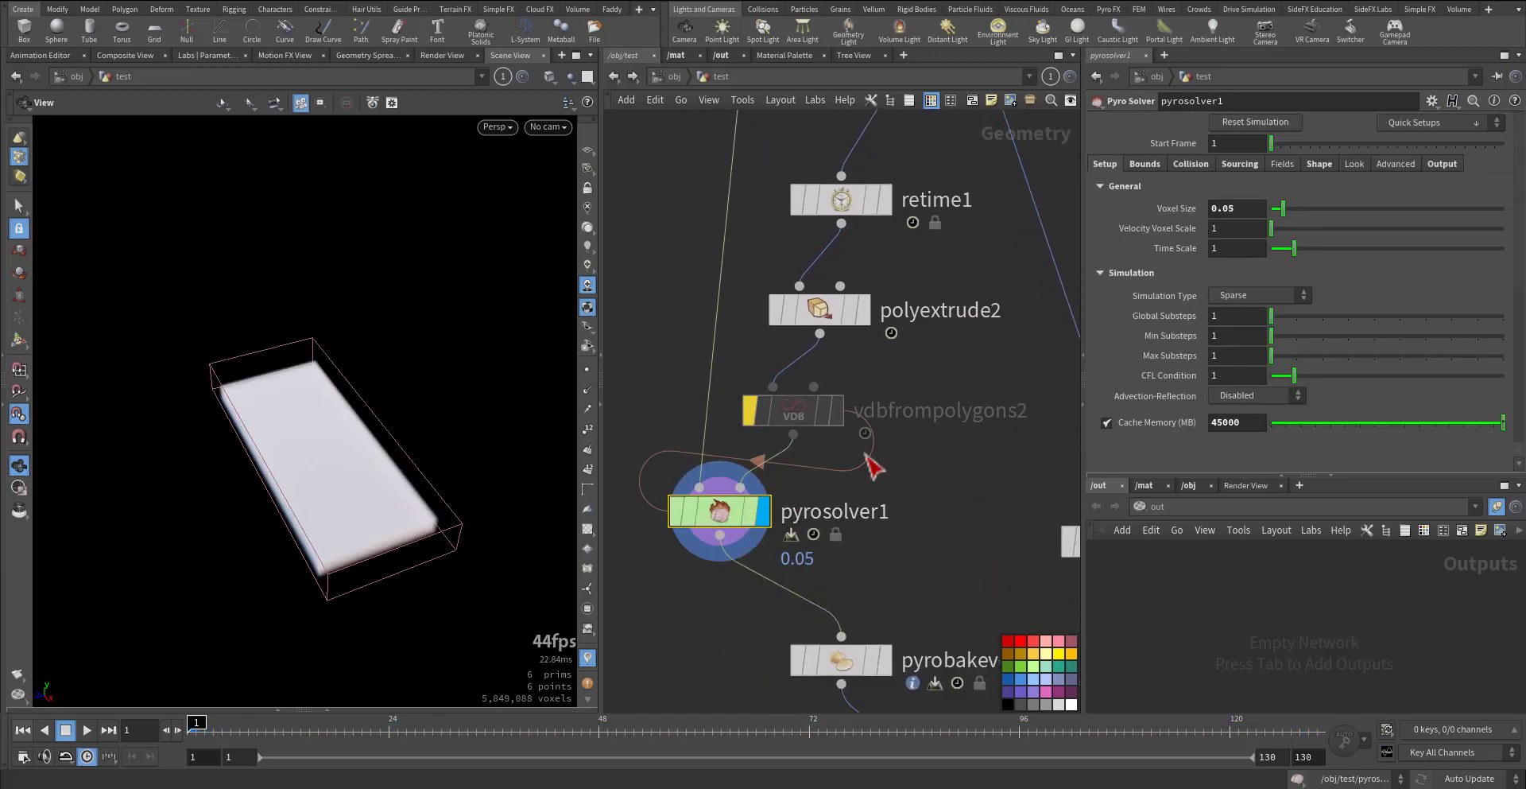
Step: Display the retime1 node feeding the collision branch and review its timing and interpolation settings
middle_drag(872, 465, 978, 578)
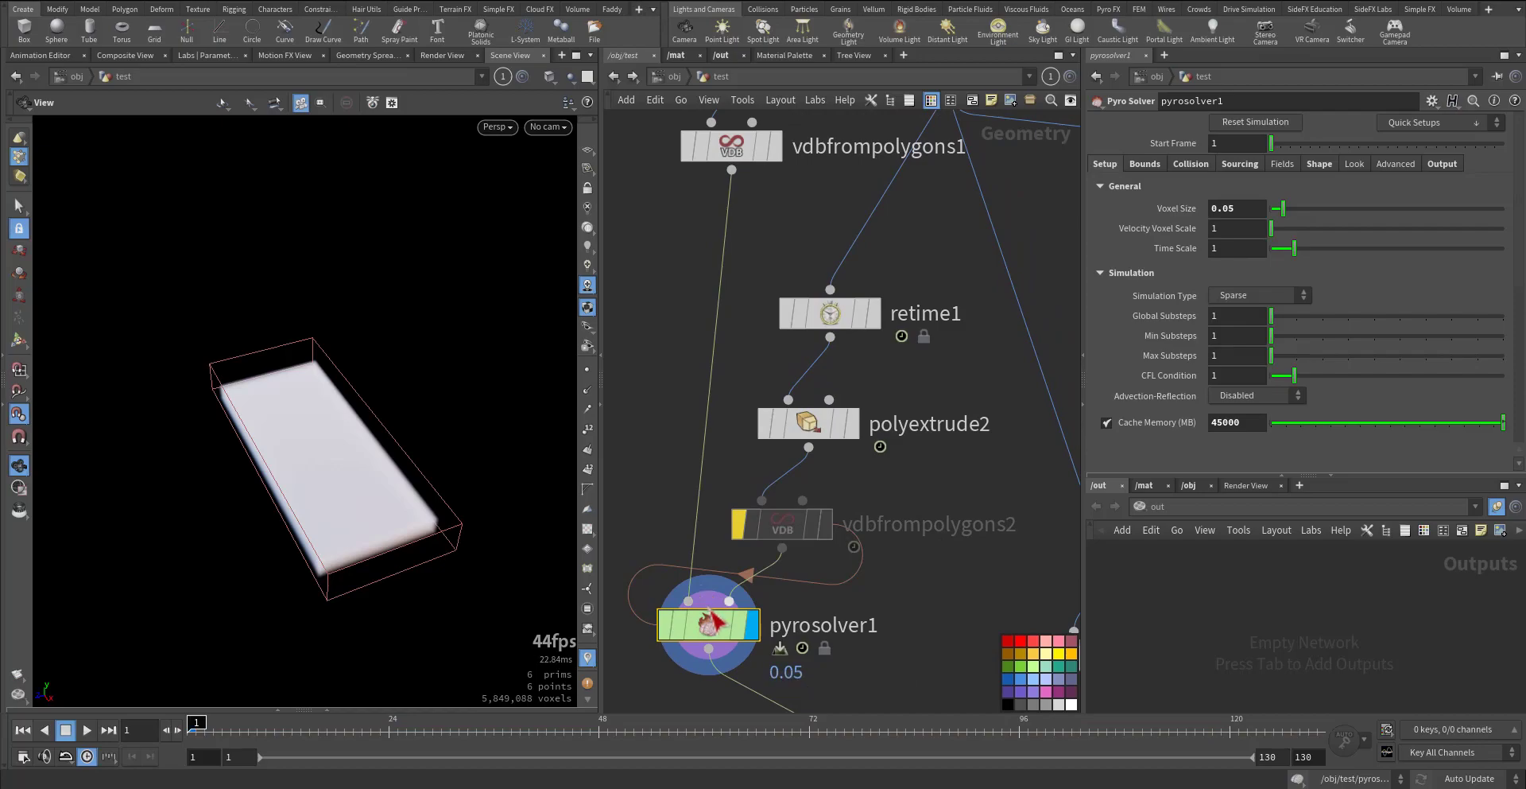
mouse_move(878, 326)
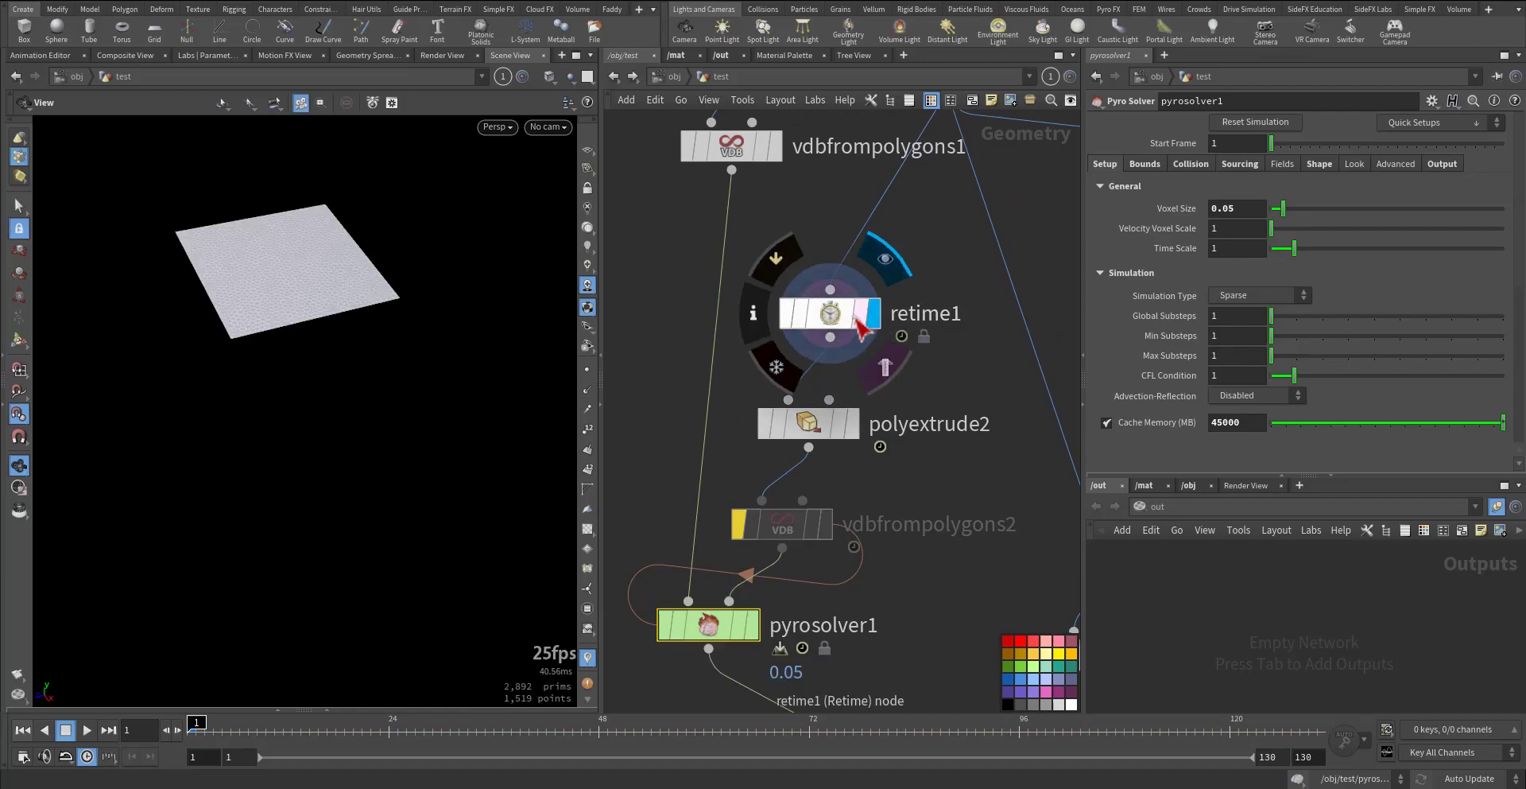
click(860, 326)
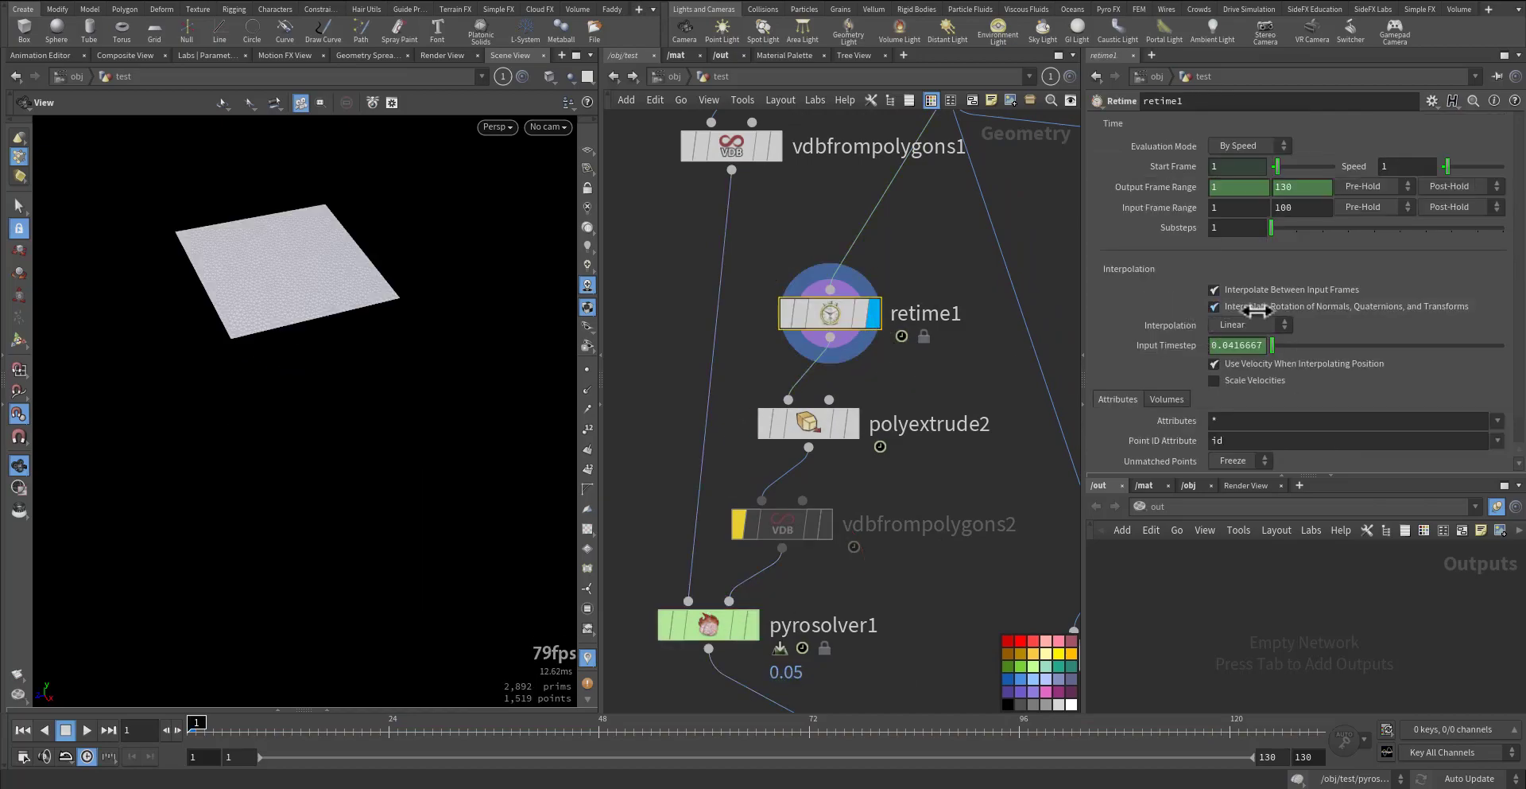
Step: Display the polyextrude2 node and examine the thickened cloth up close along with its extrusion distance
drag(511, 341, 187, 340)
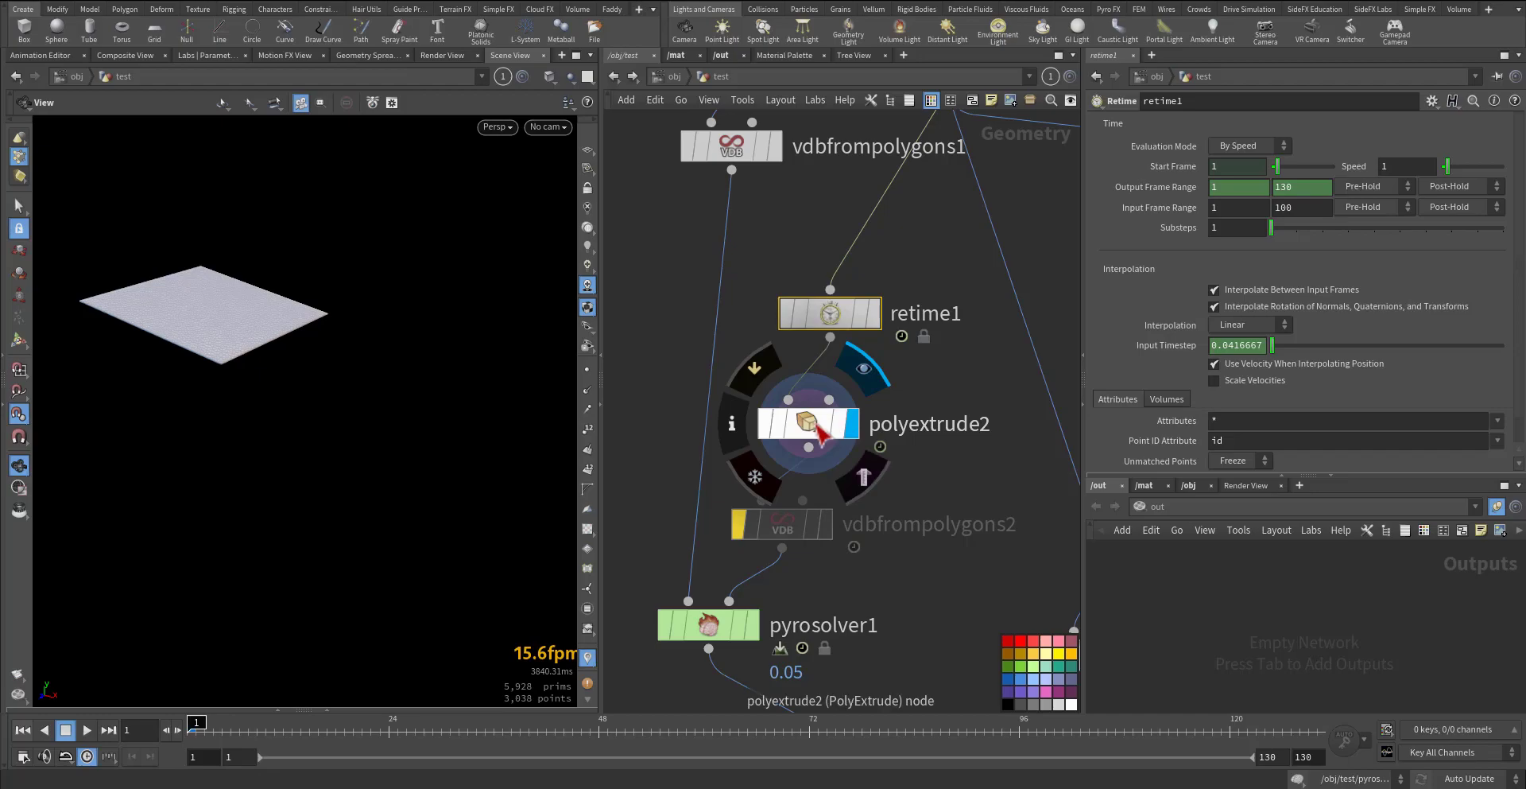
click(808, 423)
right_drag(230, 338, 484, 291)
drag(484, 290, 371, 339)
right_drag(371, 339, 241, 383)
Step: Enable the Fog VDB output named collision on the vdbfrompolygons2 node
middle_drag(850, 561, 851, 507)
mouse_move(810, 473)
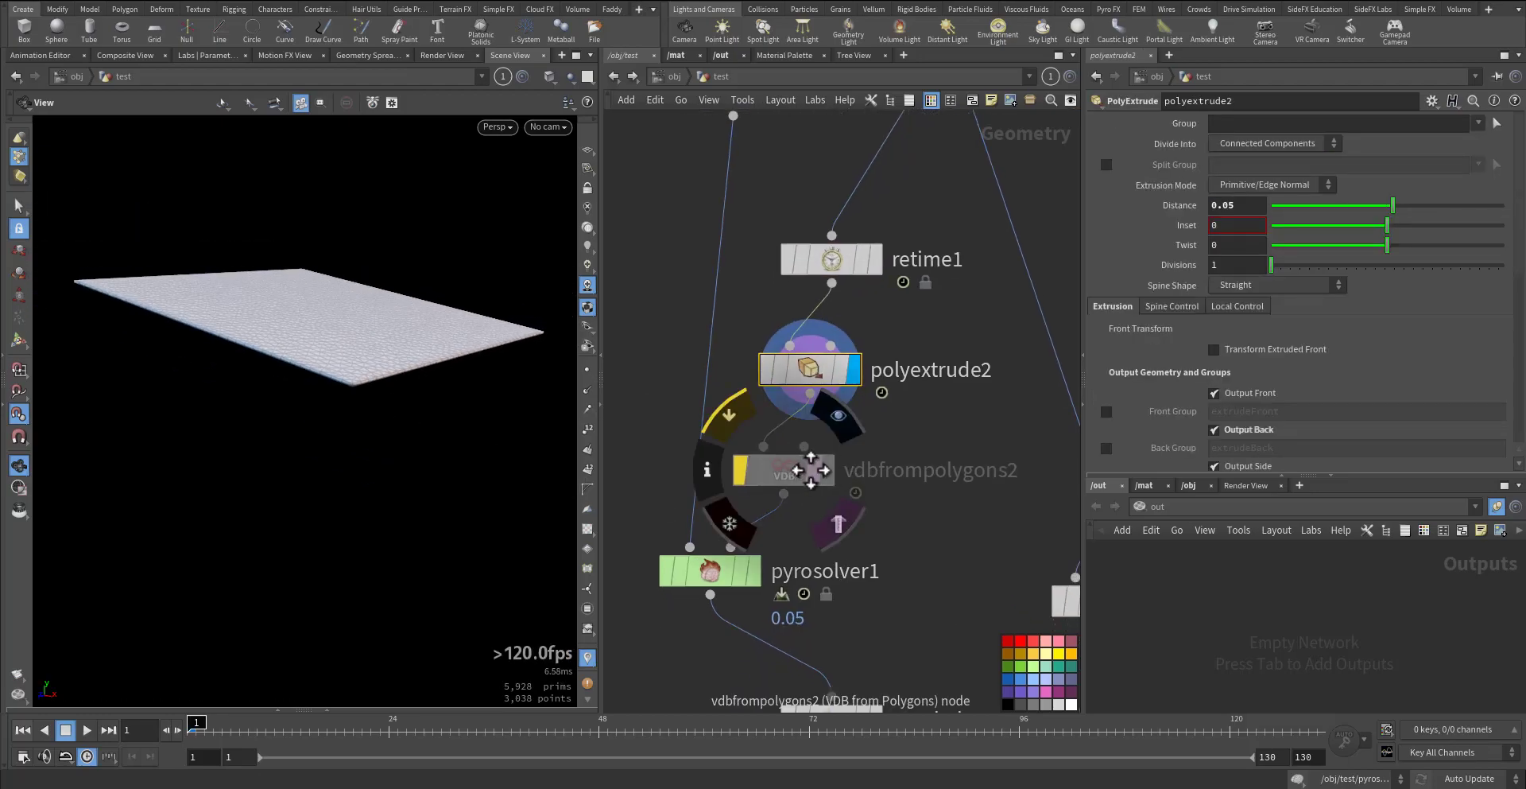
click(796, 472)
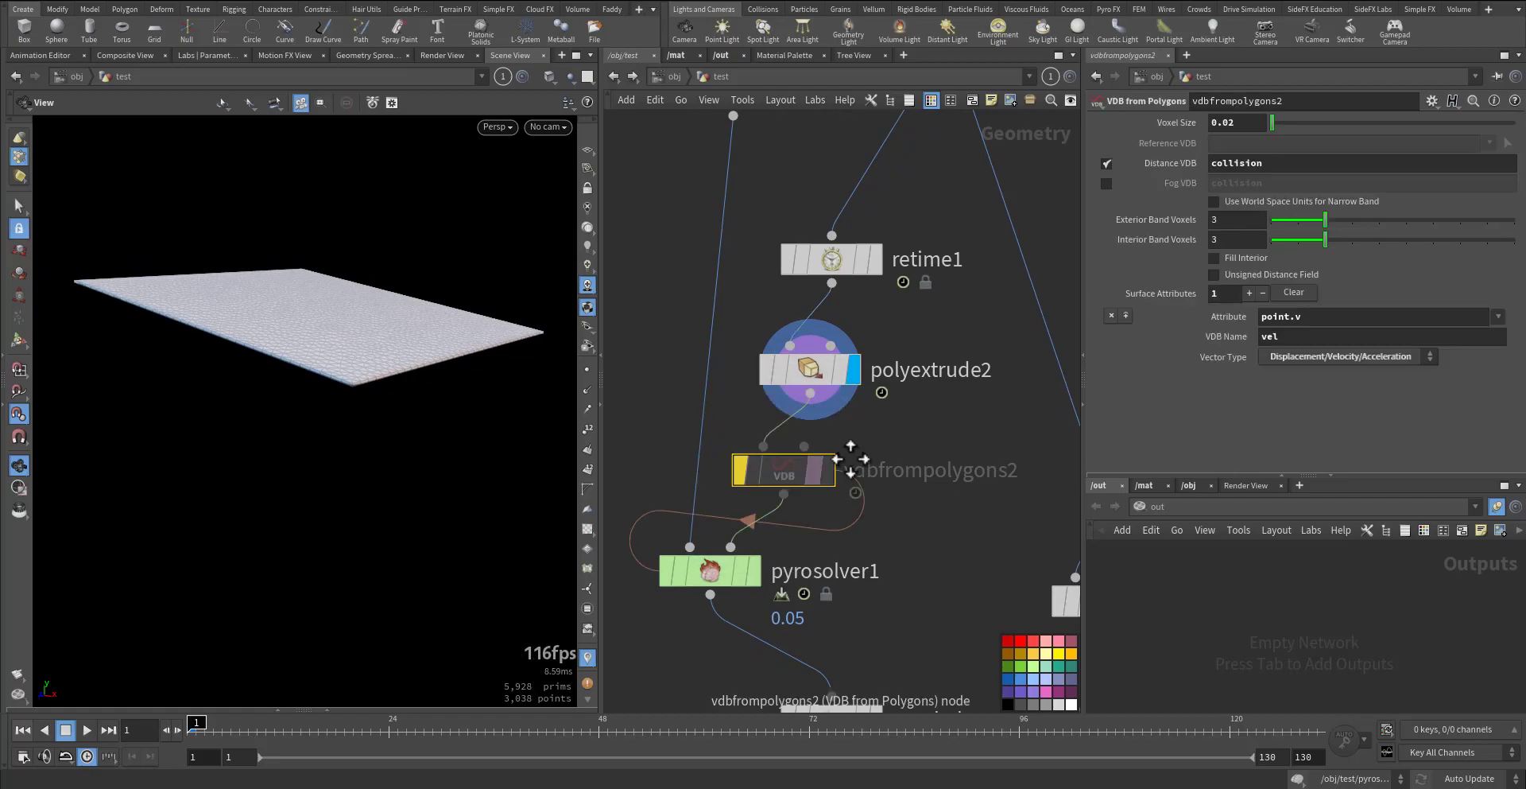
click(1106, 183)
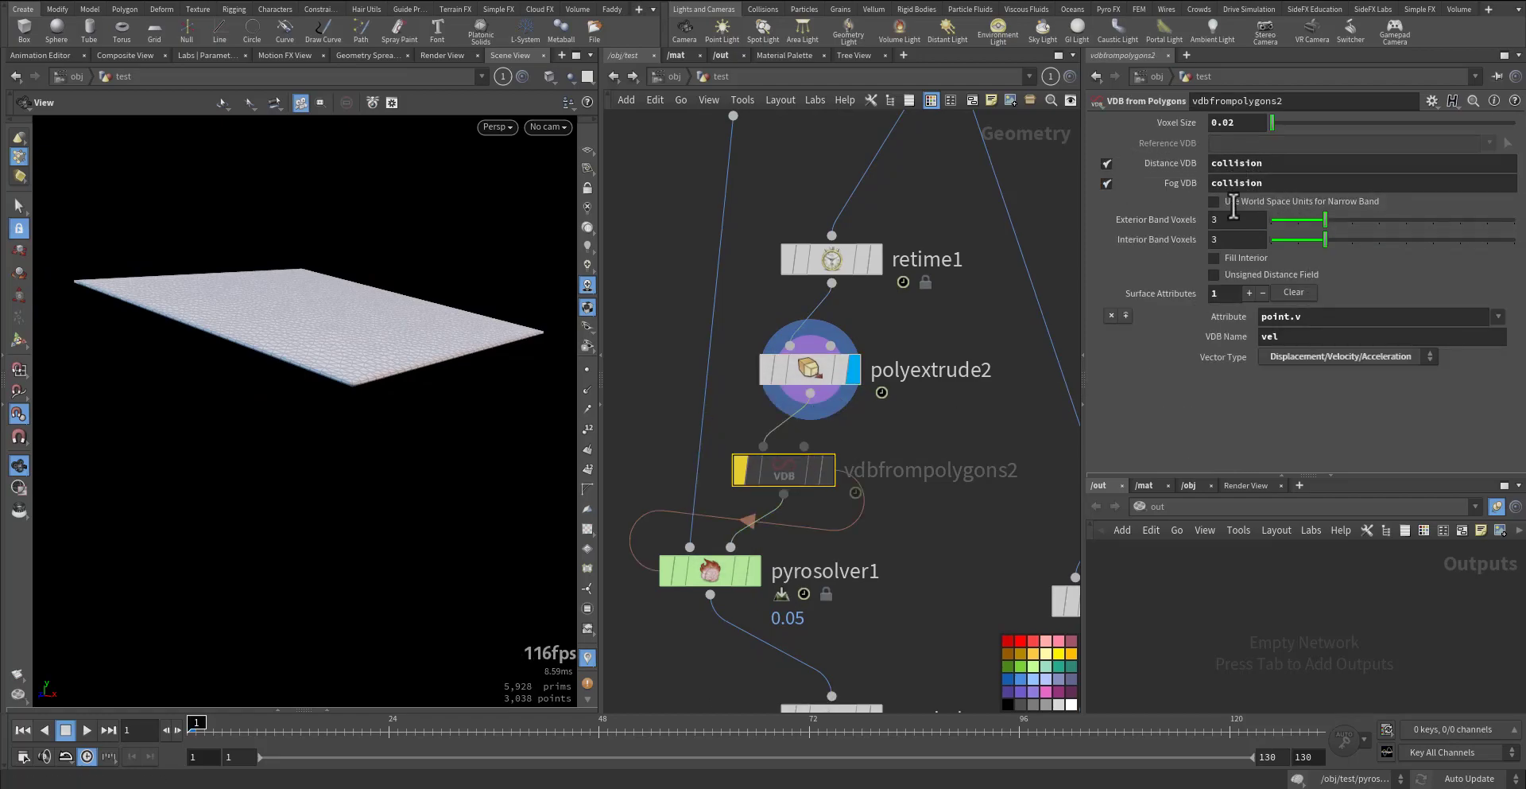
click(1203, 185)
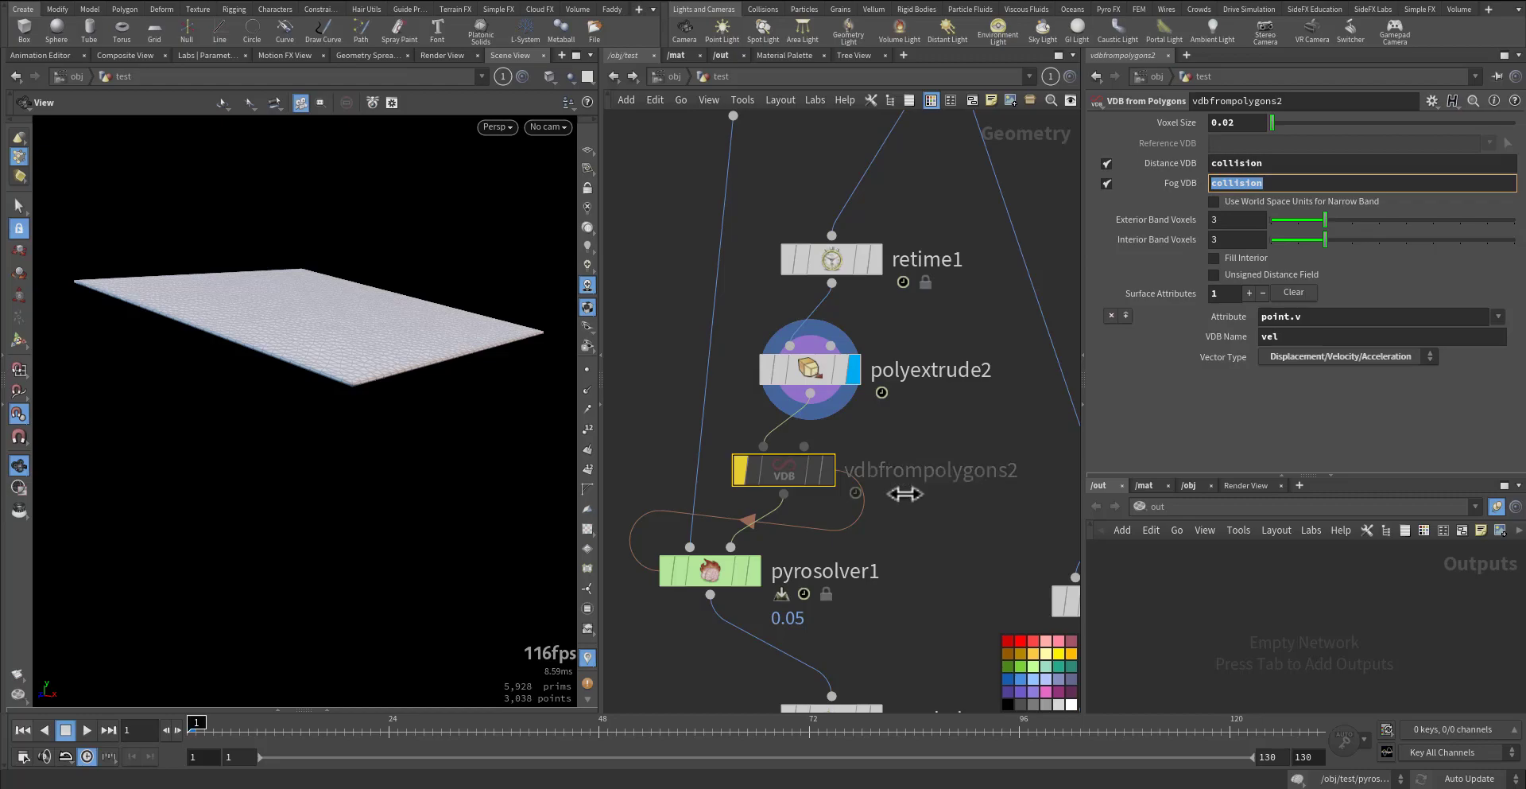
Step: Choose point.v as the surface attribute on vdbfrompolygons2 and name its VDB collisionvel
click(1325, 317)
click(1289, 317)
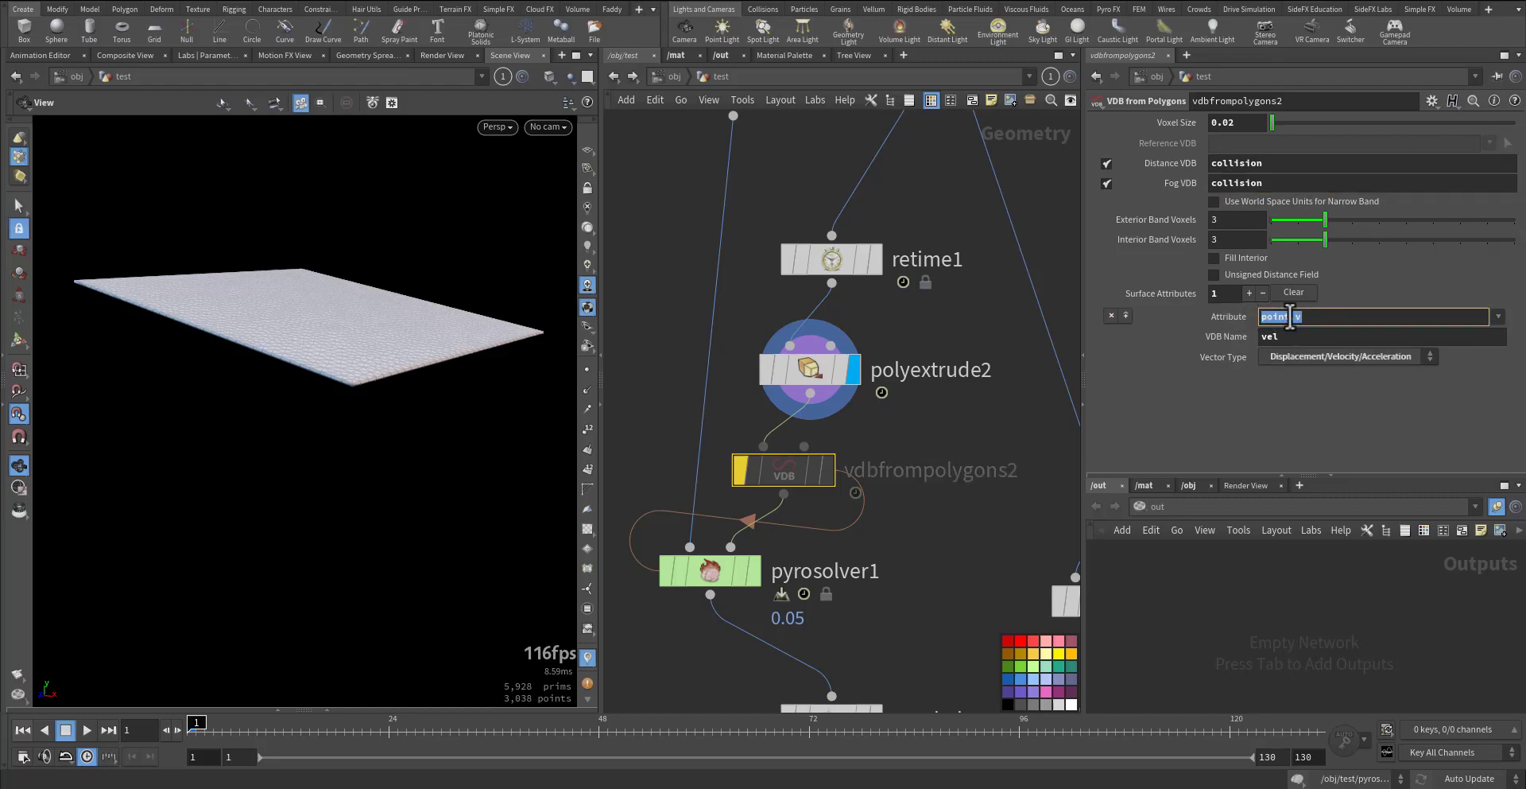
click(1497, 316)
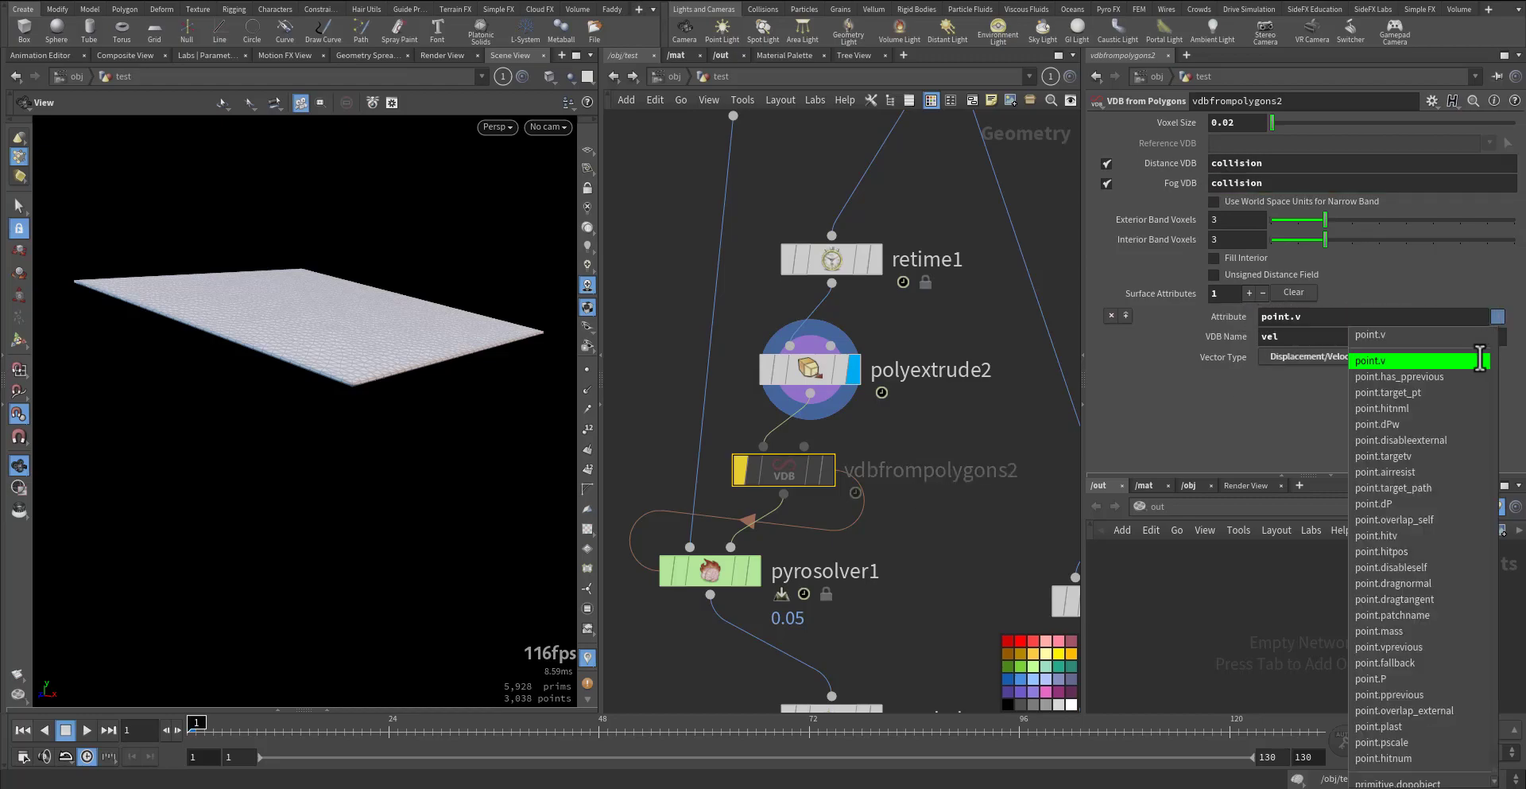
click(1365, 360)
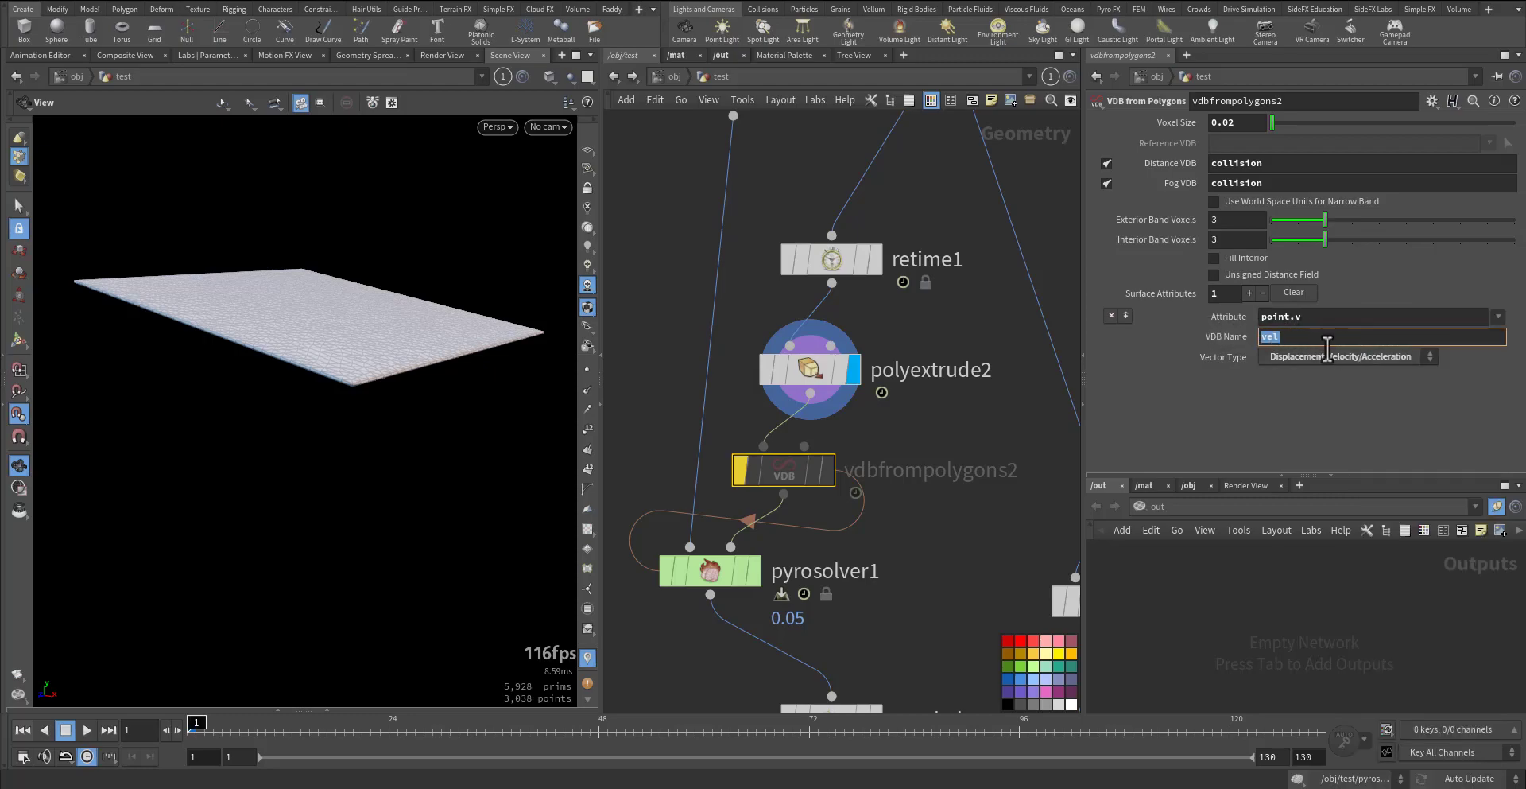
click(1328, 354)
click(1271, 336)
double_click(1000, 468)
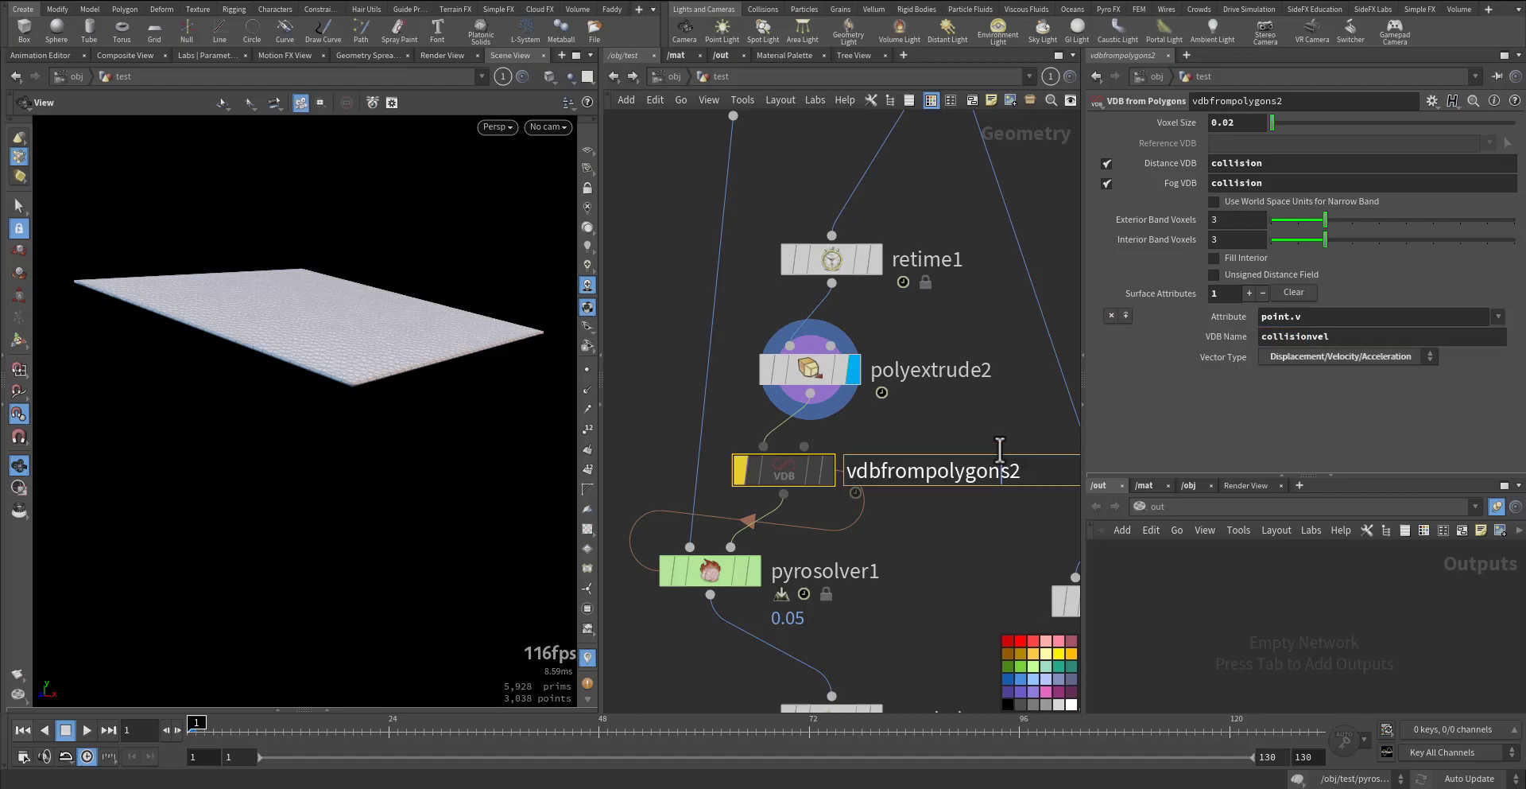
click(951, 549)
Step: Display the pyrosolver1 node with the whole smoke volume in view and set its voxel size to 0.1
middle_drag(957, 556, 951, 470)
click(744, 486)
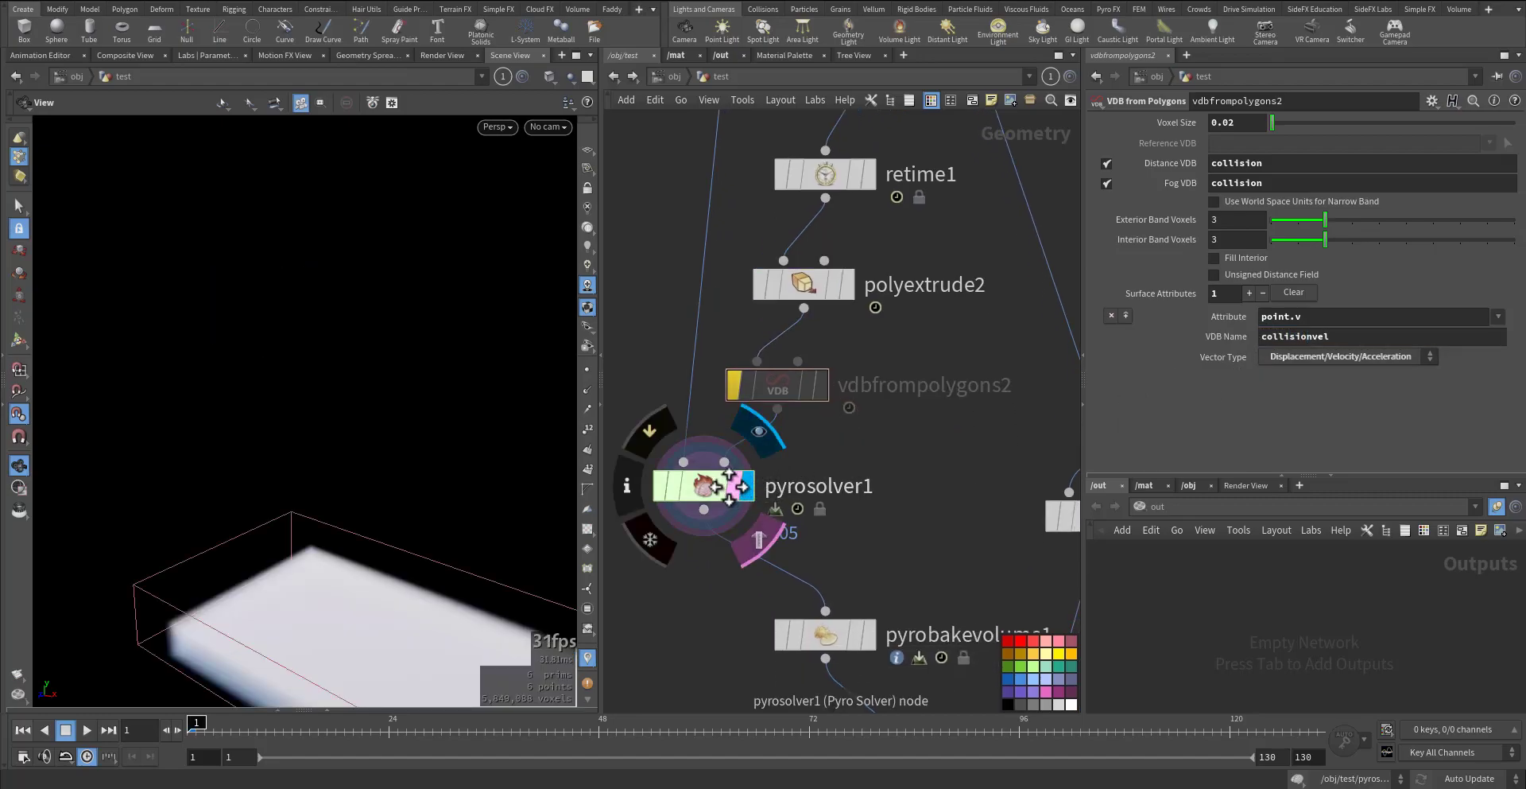
click(699, 486)
drag(318, 572, 531, 545)
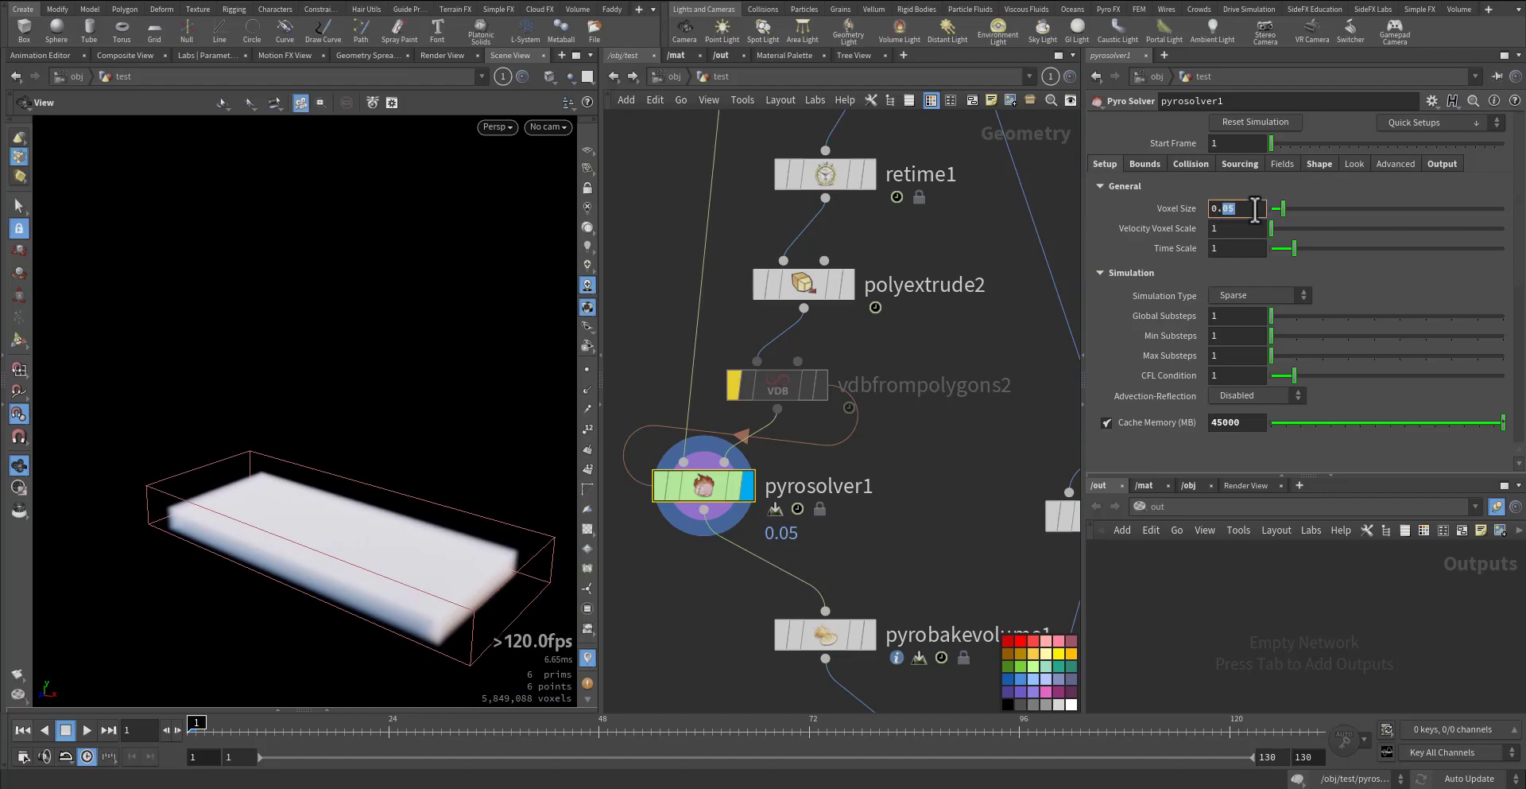
text(1)
Step: Open the Pyro solver's bounds settings and resize the maximum bounding box in the viewport to a Z size of about 4.02
click(1144, 163)
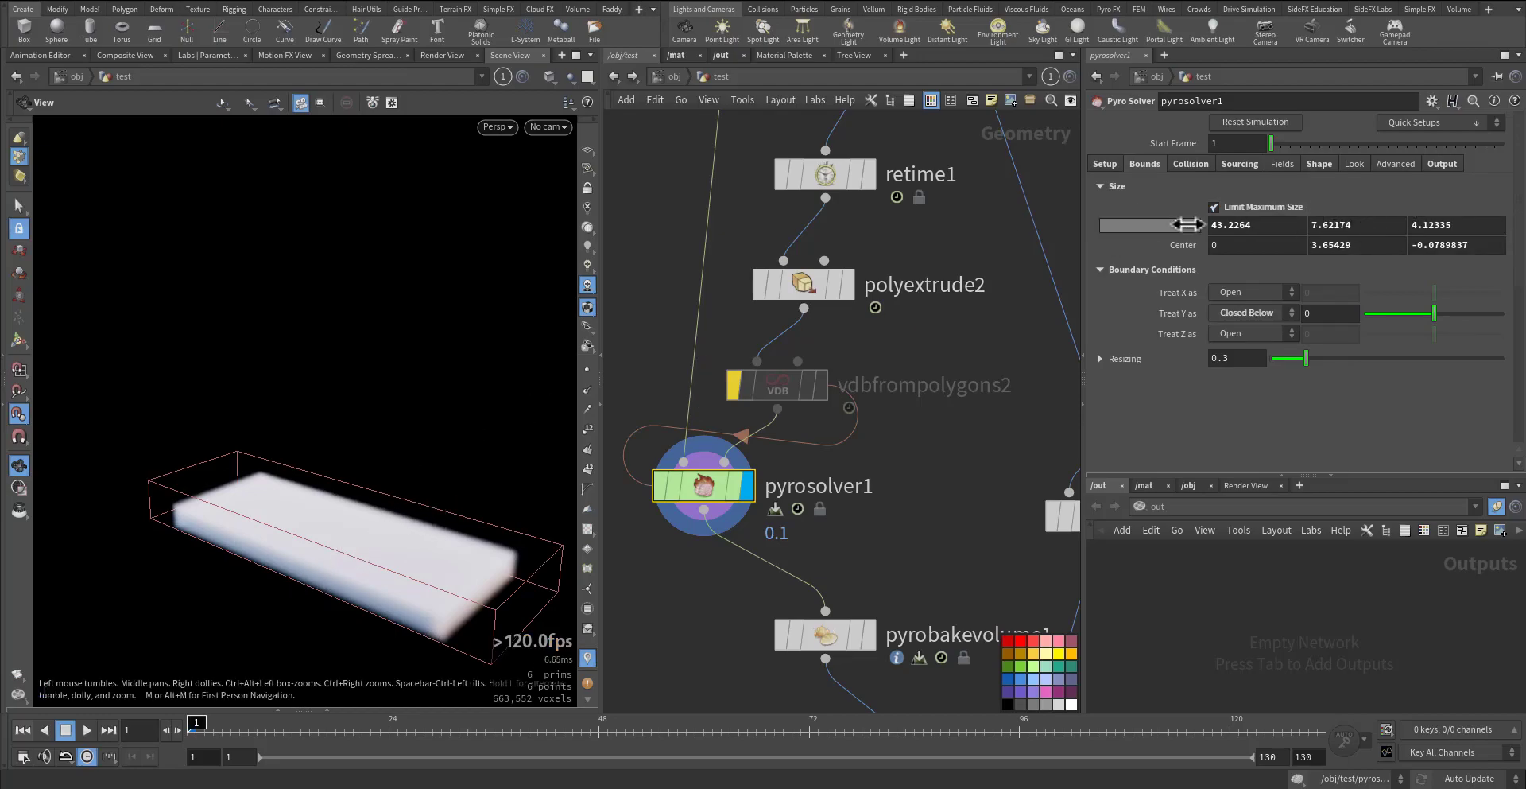
mouse_move(1231, 224)
middle_down()
mouse_move(1264, 219)
mouse_move(1240, 209)
middle_up()
key(Return)
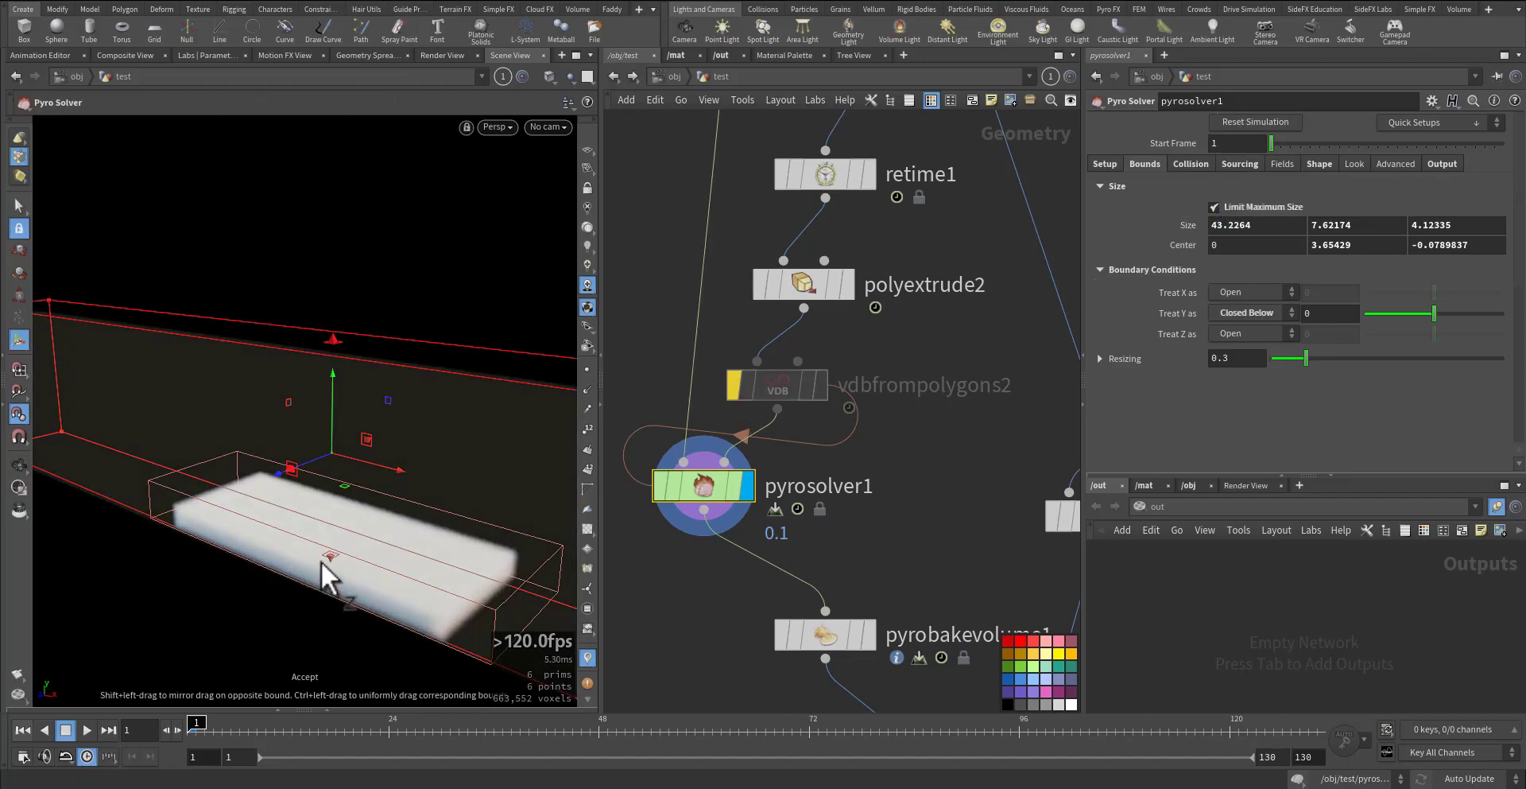
drag(321, 563, 292, 479)
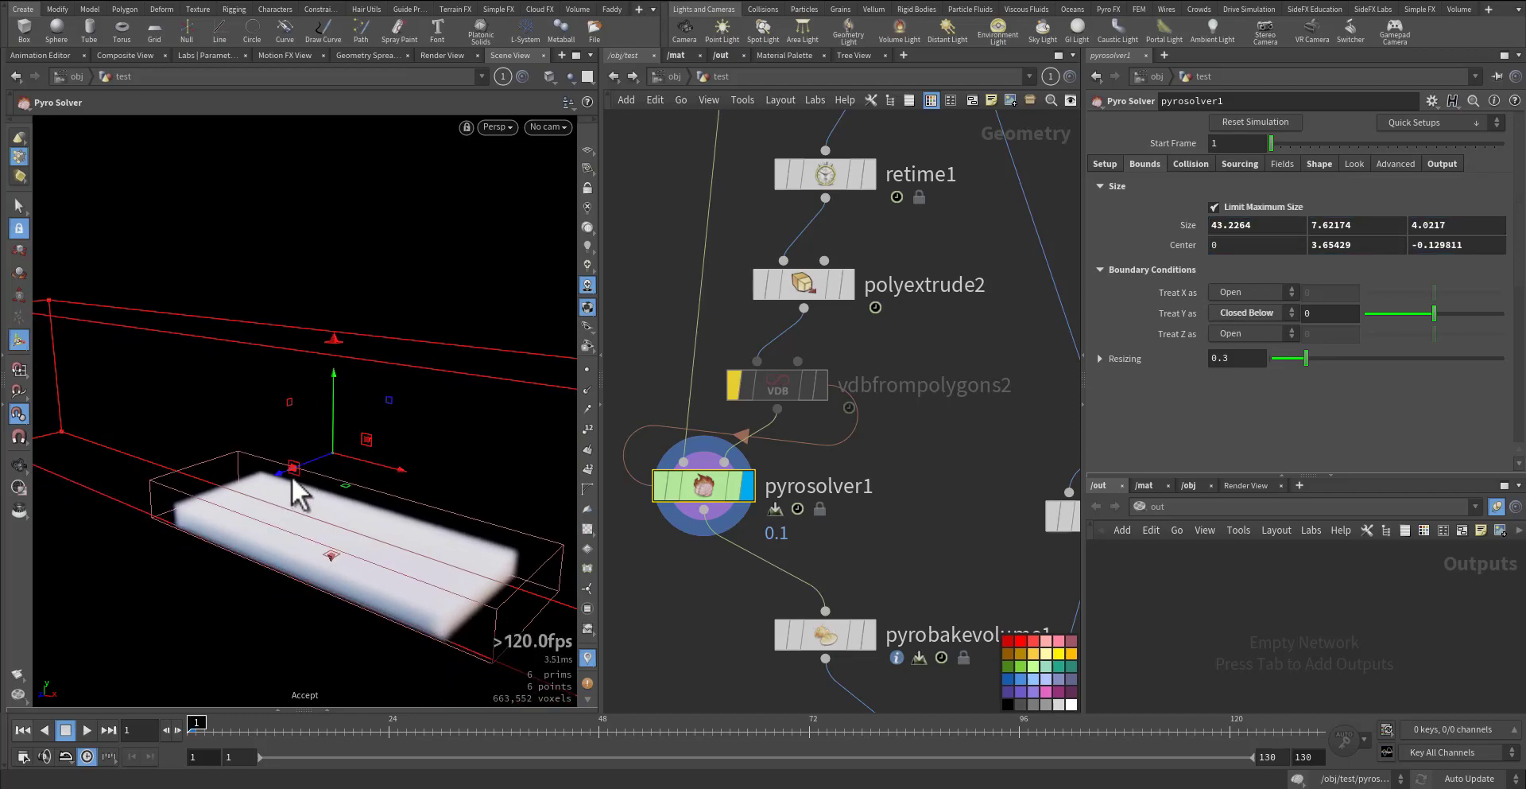
Step: Undo the last bounding box change and set the Pyro solver's collision type to SDF + Volume Velocity
key(ctrl+z)
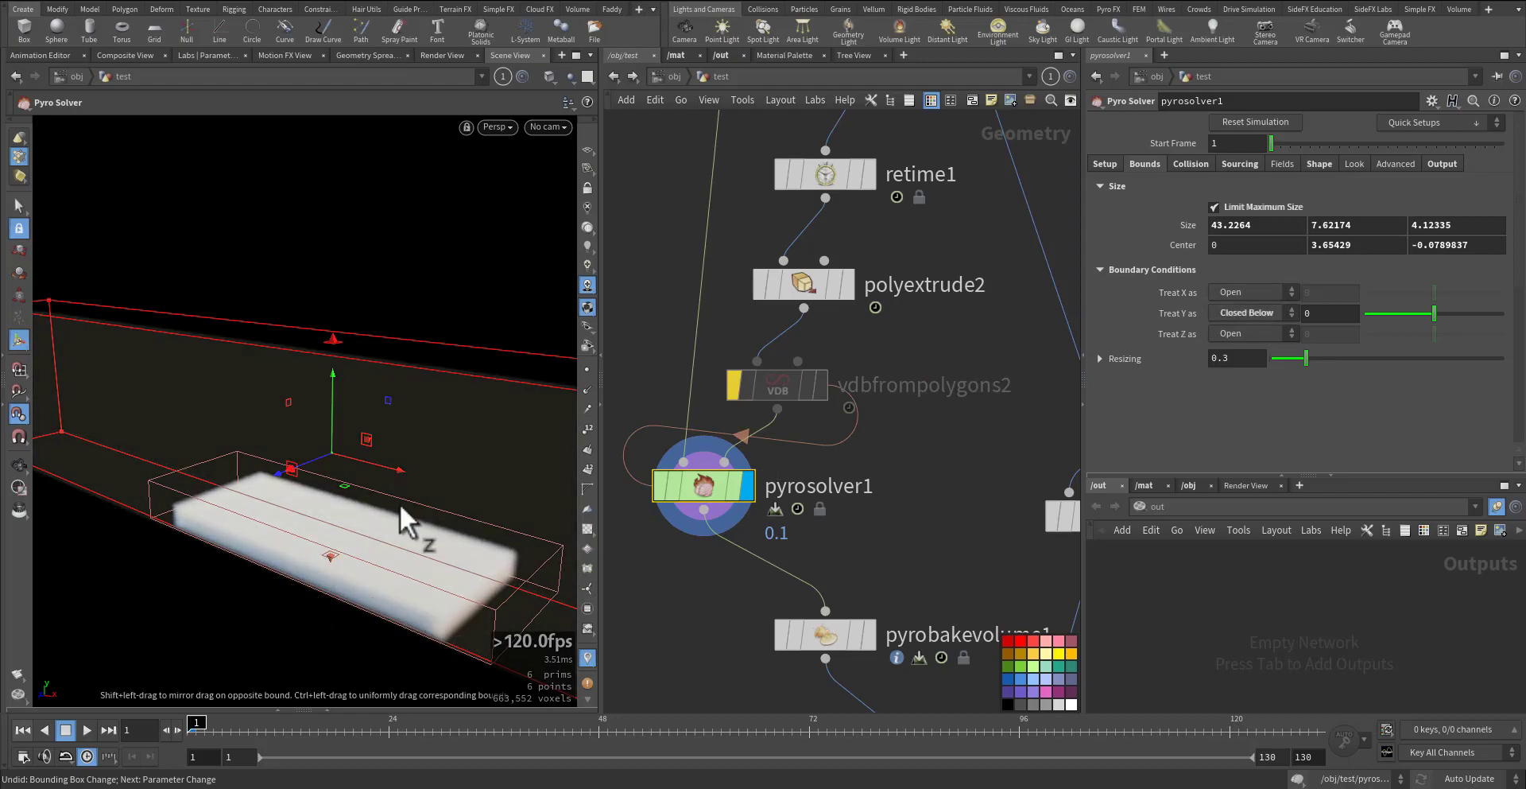
click(1190, 164)
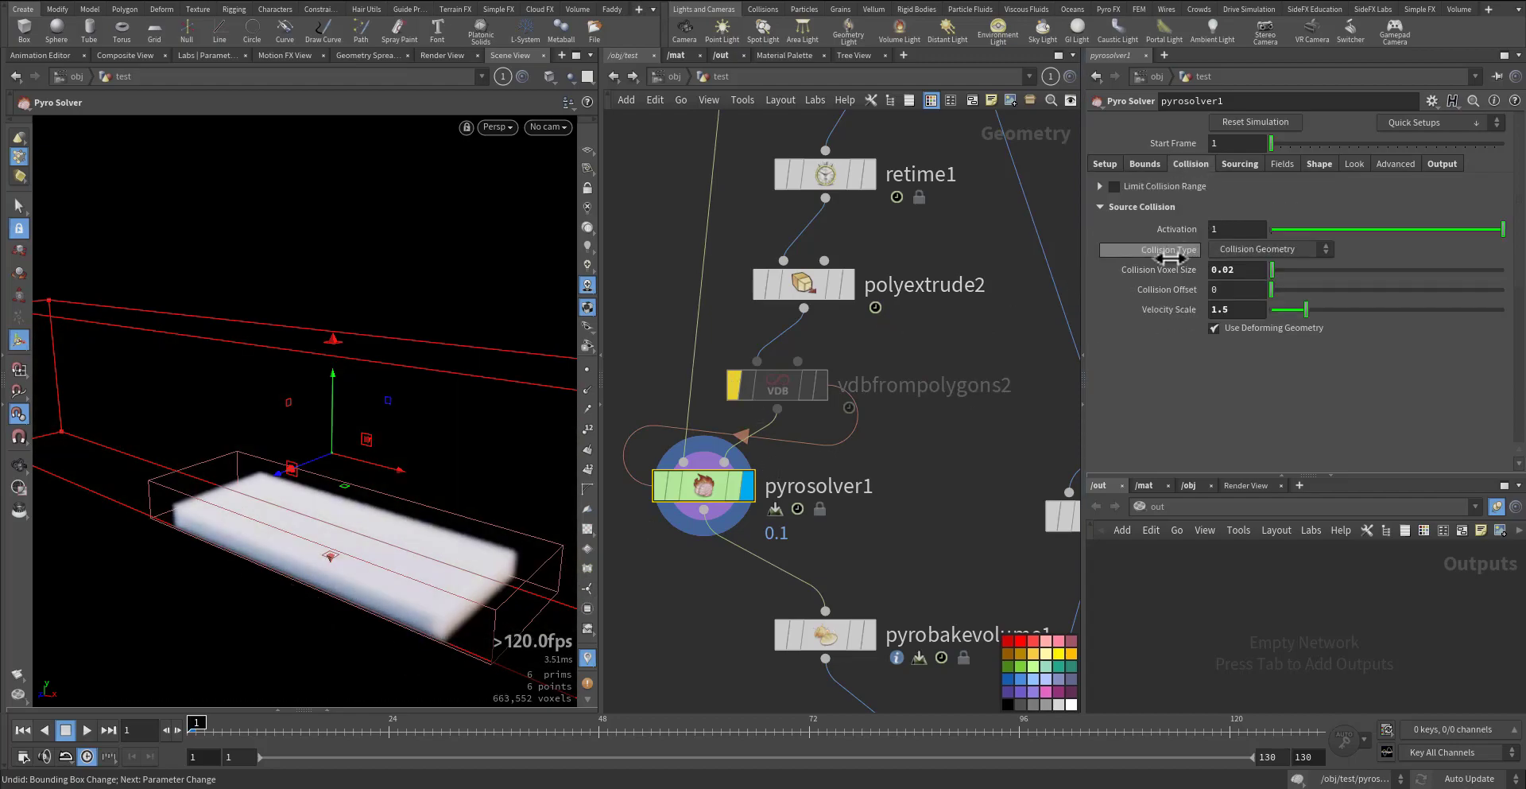
click(1269, 250)
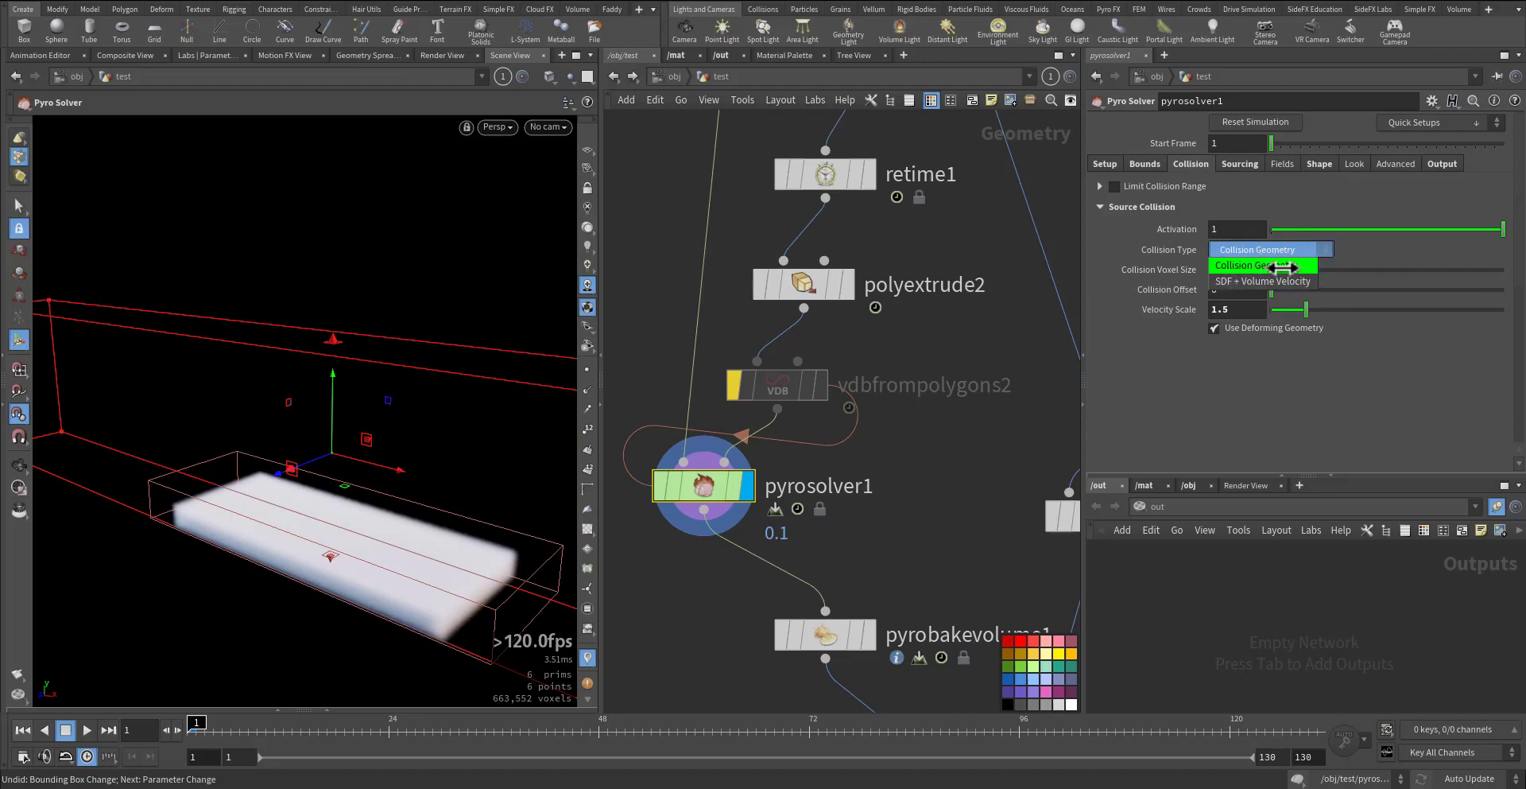
click(1256, 280)
double_click(1264, 291)
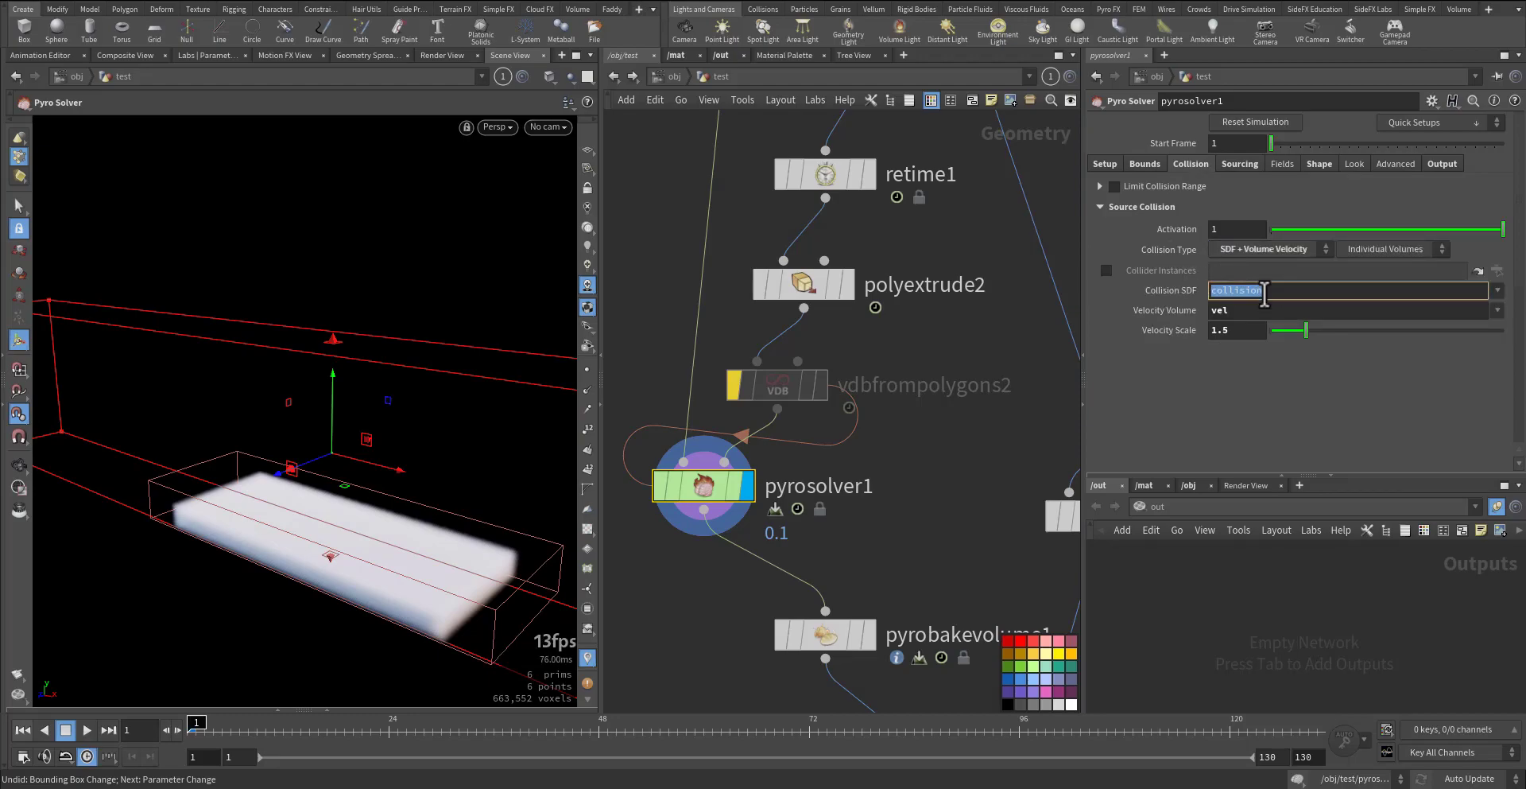
Step: Turn off the bypass on vdbfrompolygons2 and set the Pyro solver's velocity volume to collisionvel
click(1498, 291)
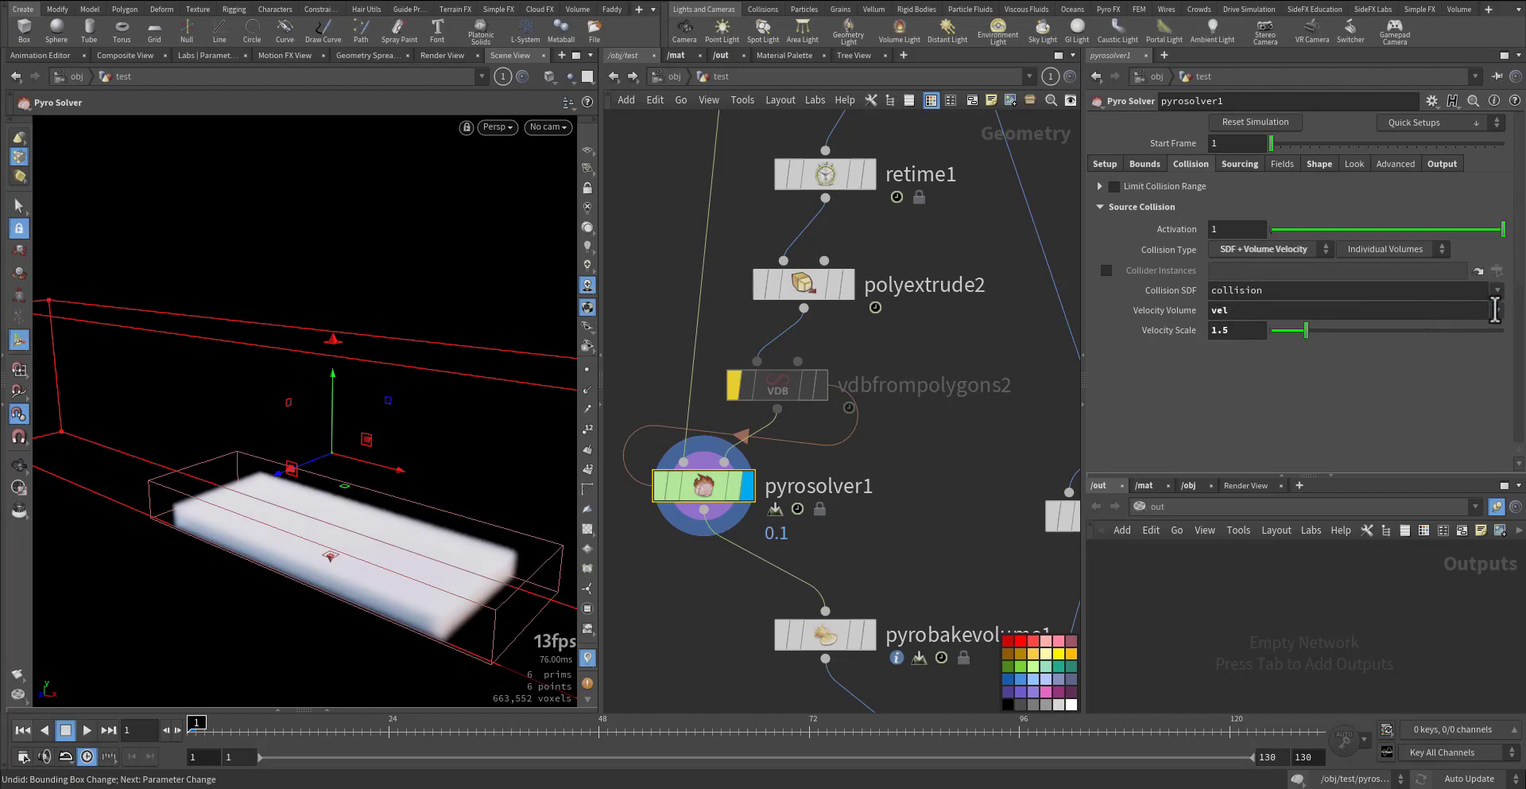
mouse_move(811, 453)
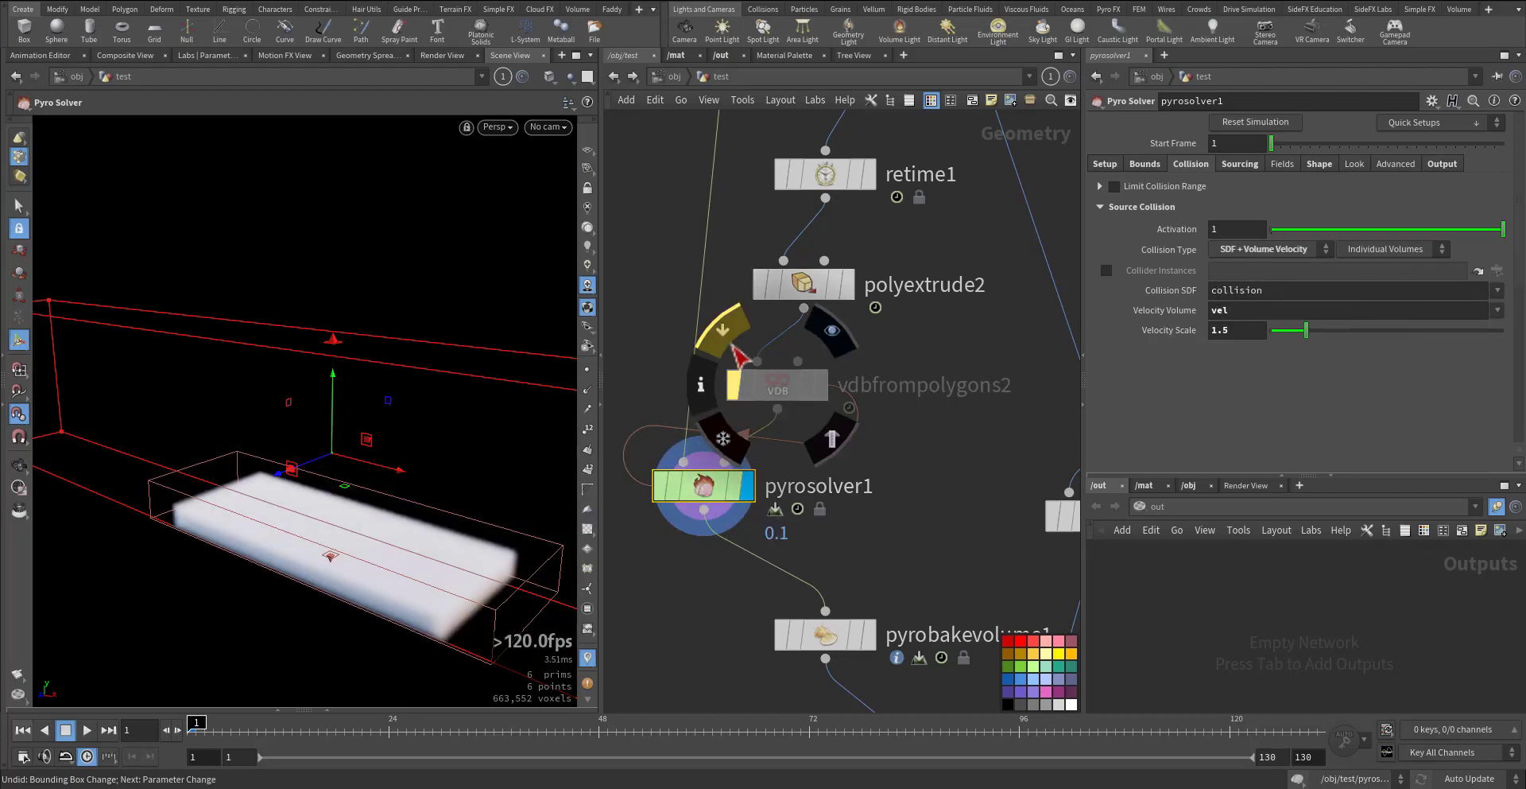
click(1485, 328)
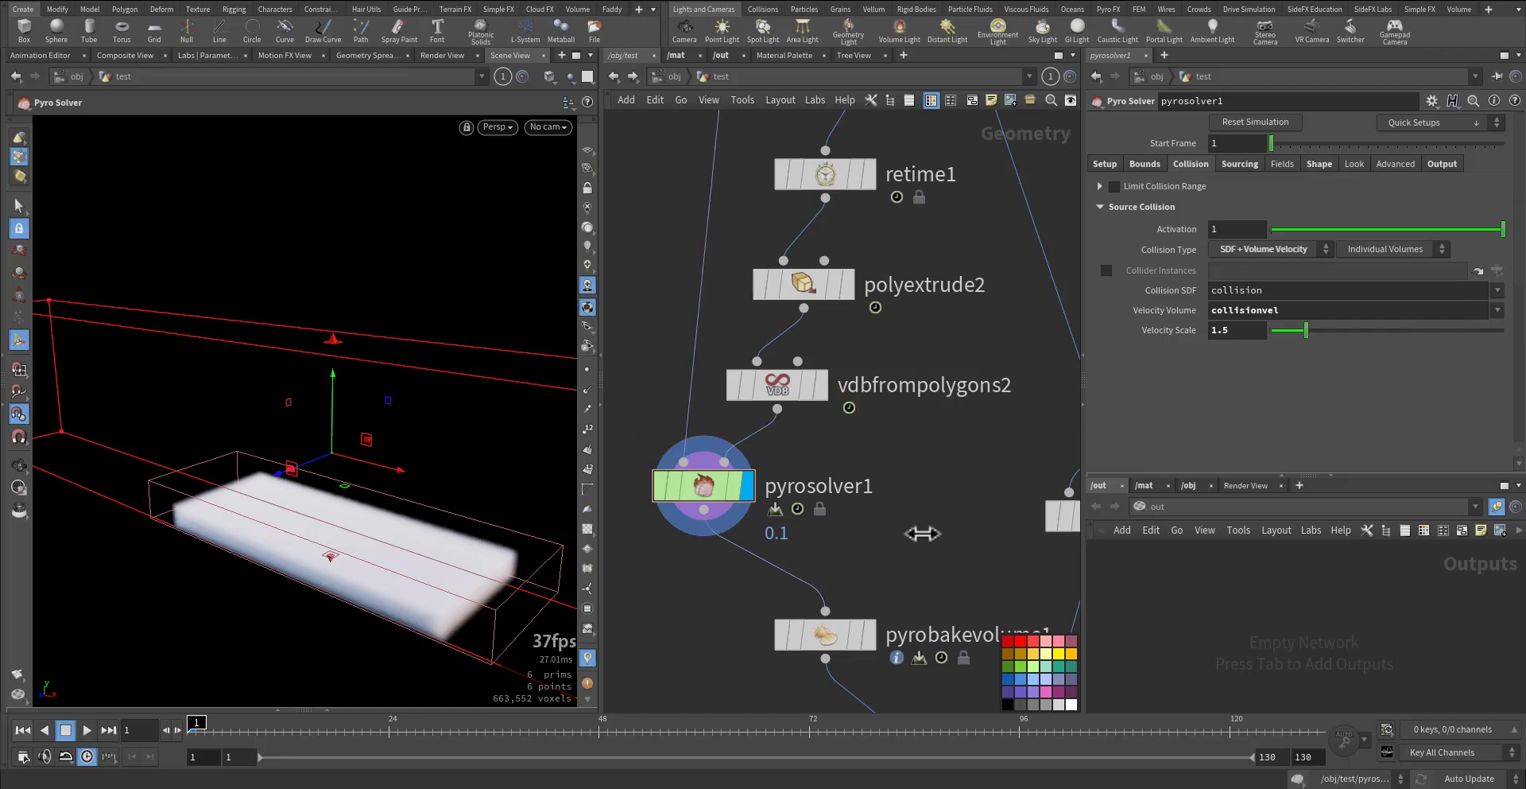
Step: Set the density source's Source Scale to 2 in the Pyro solver's sourcing settings
click(1245, 164)
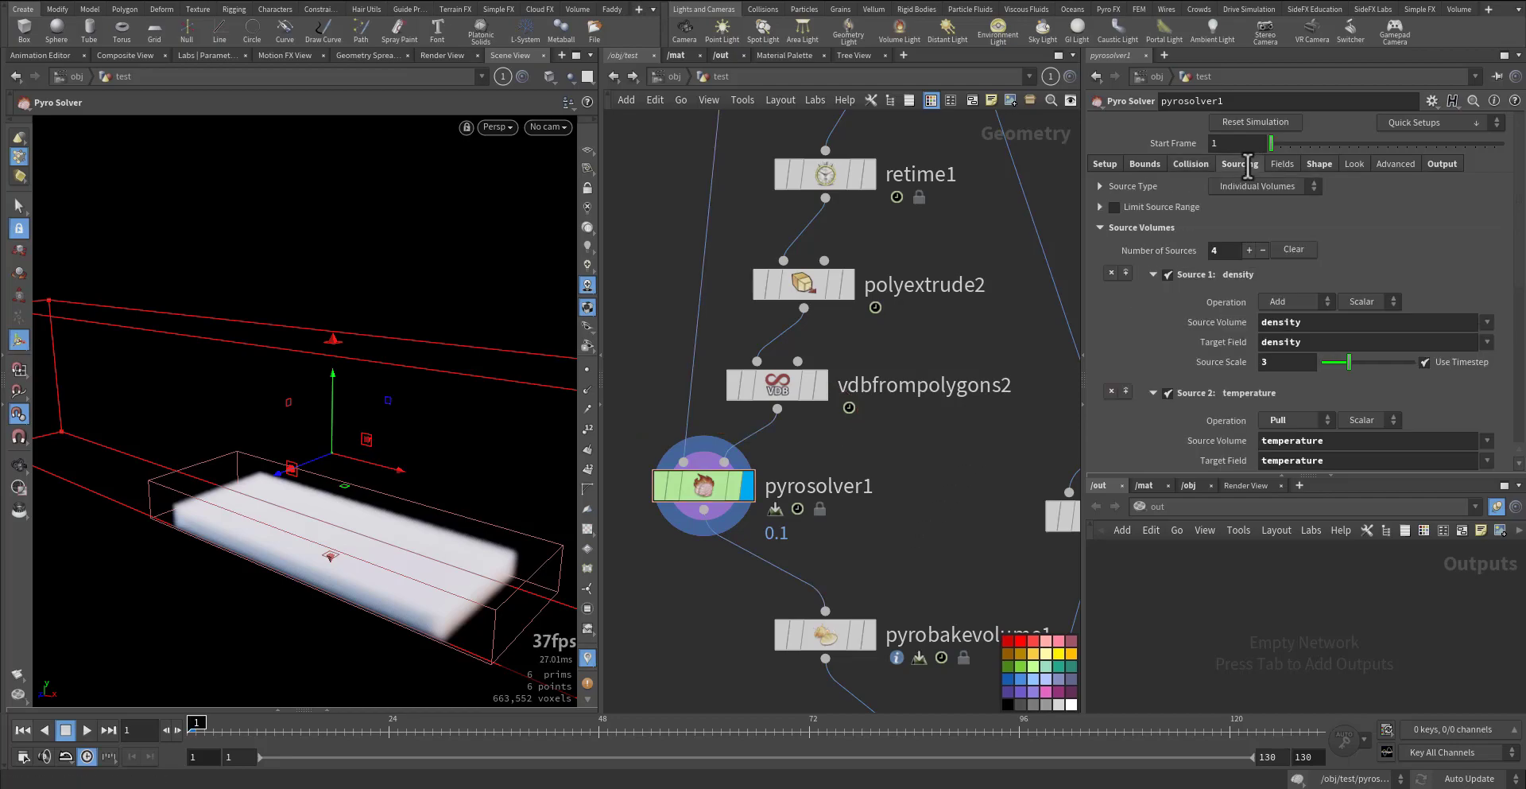
click(1281, 362)
text(2)
Step: Remove the temperature and flame sources from the Pyro solver, keeping only density and vel
scroll(1191, 405, down, 4)
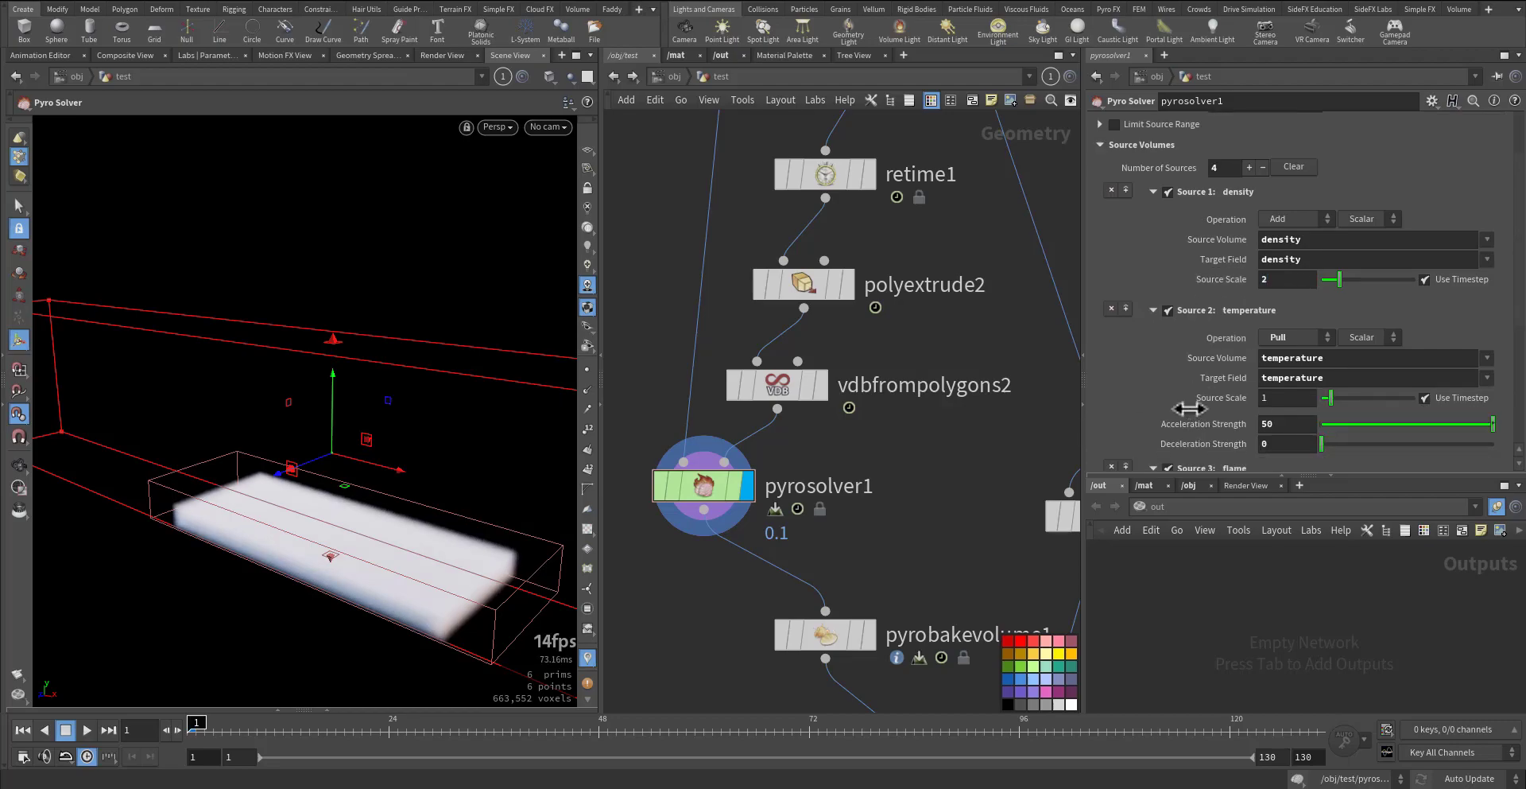
click(1111, 247)
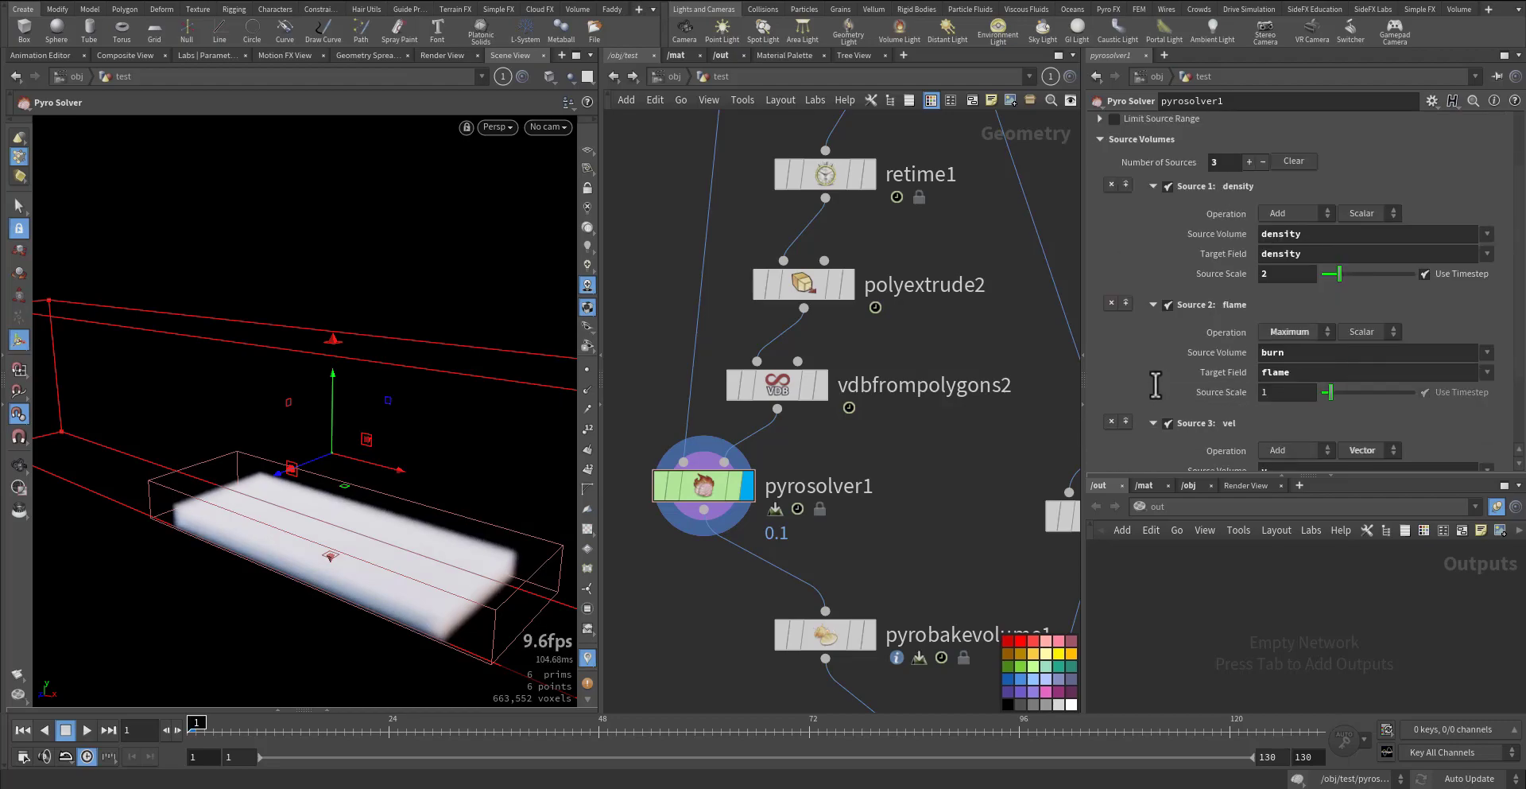
click(1111, 247)
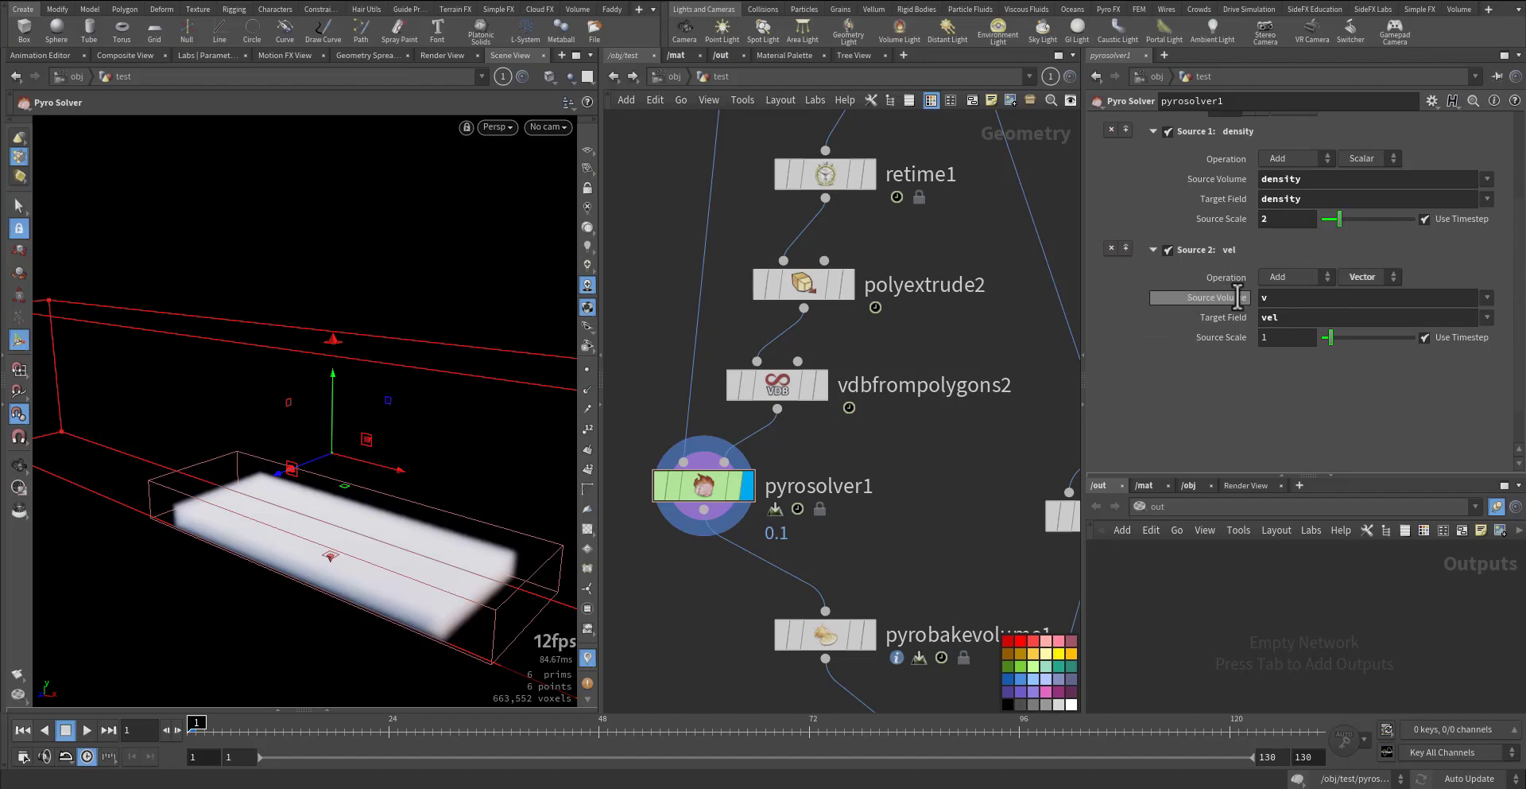
scroll(1152, 345, up, 3)
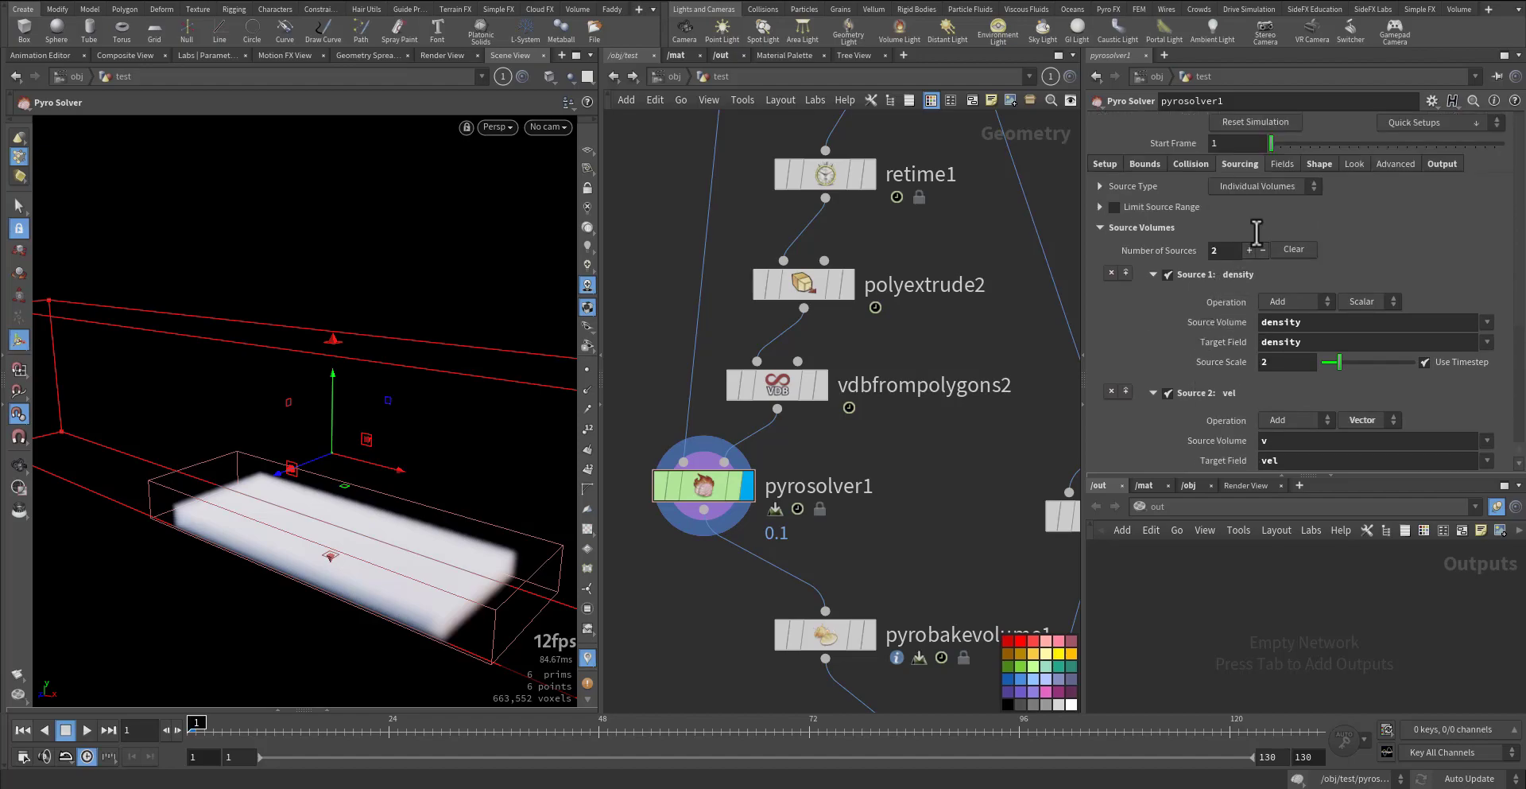
Step: Enable Disturbance at 2.02 and Turbulence at 0.545 in the Pyro solver's shape settings
click(1315, 163)
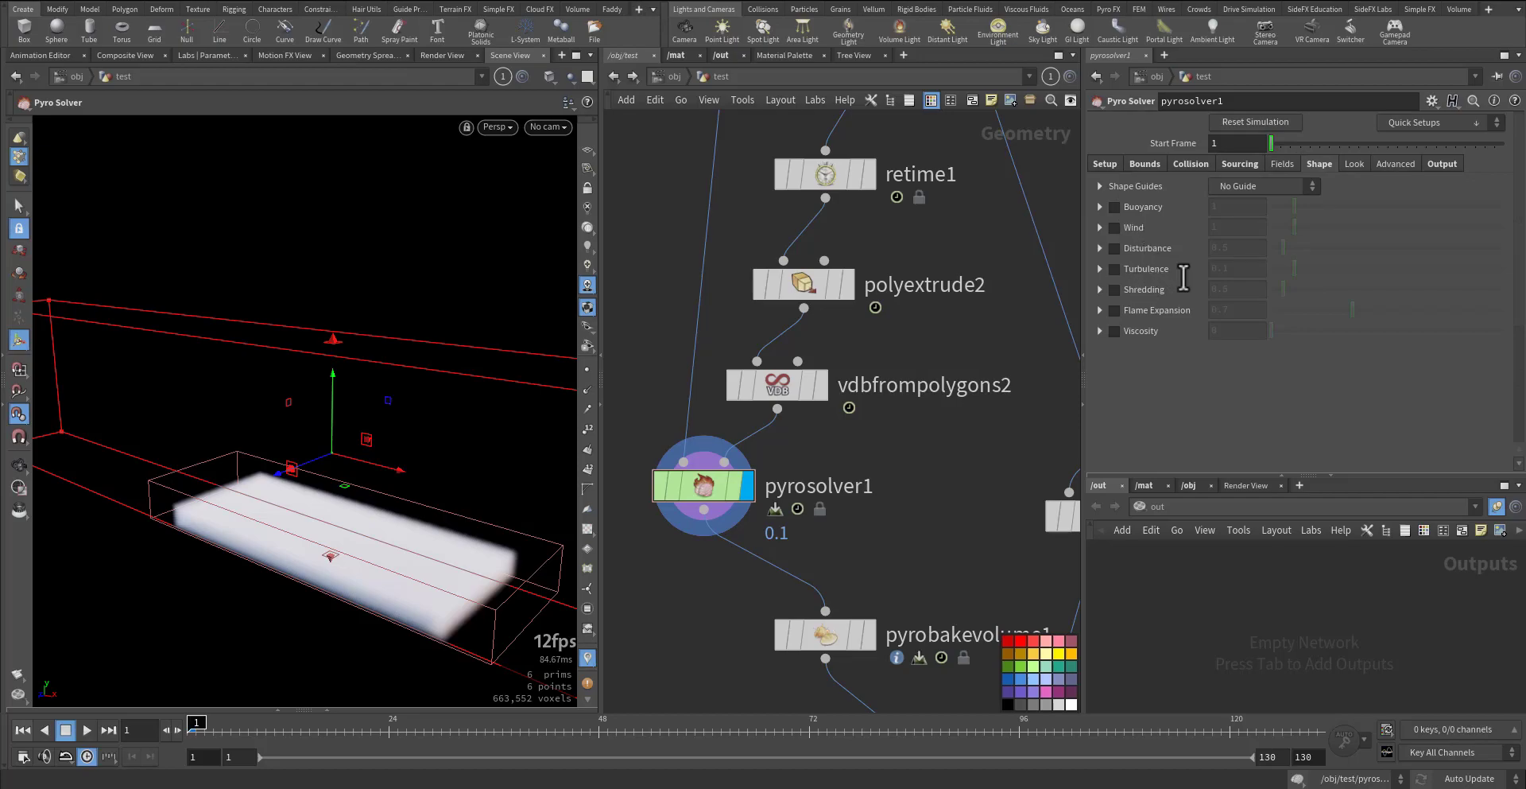
click(1115, 248)
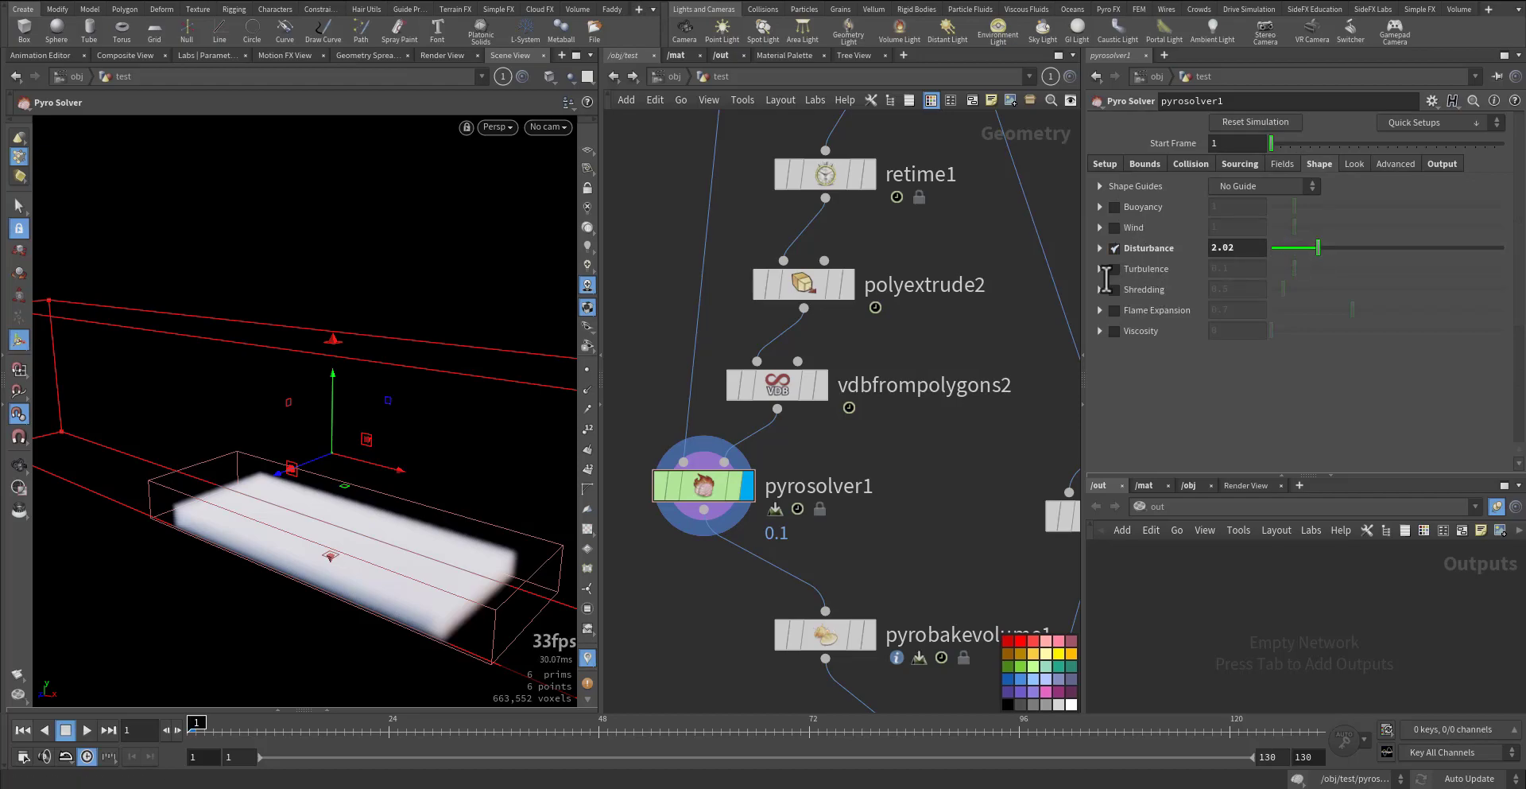
click(1114, 269)
click(1396, 269)
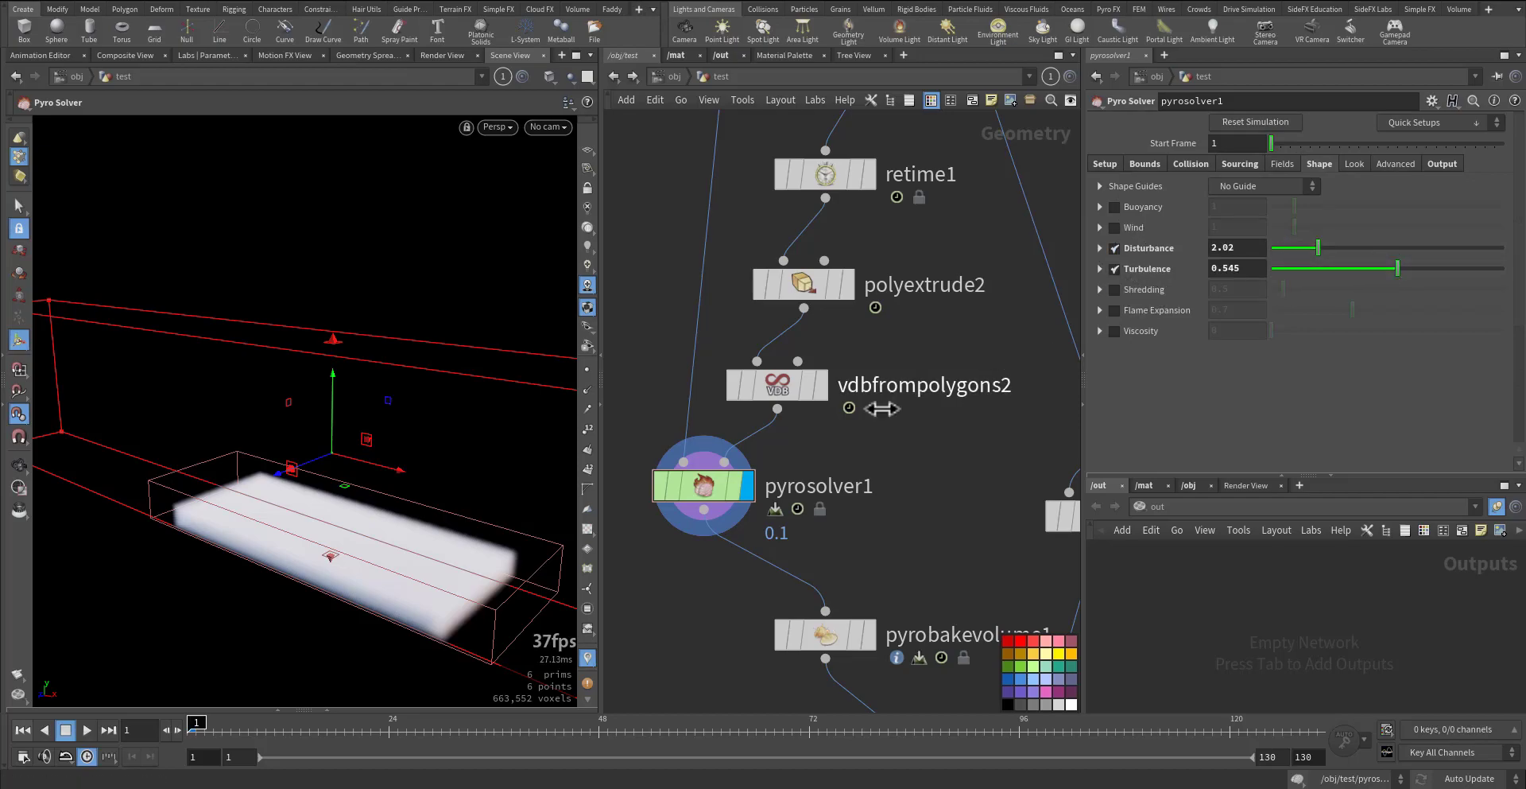
Step: Enter pyrosolver1's FORCES network, move gasvortexconfinement1 up clear of merge1, and set its Confinement Scale to 0.5
double_click(710, 482)
scroll(804, 413, up, 3)
middle_drag(803, 413, 880, 317)
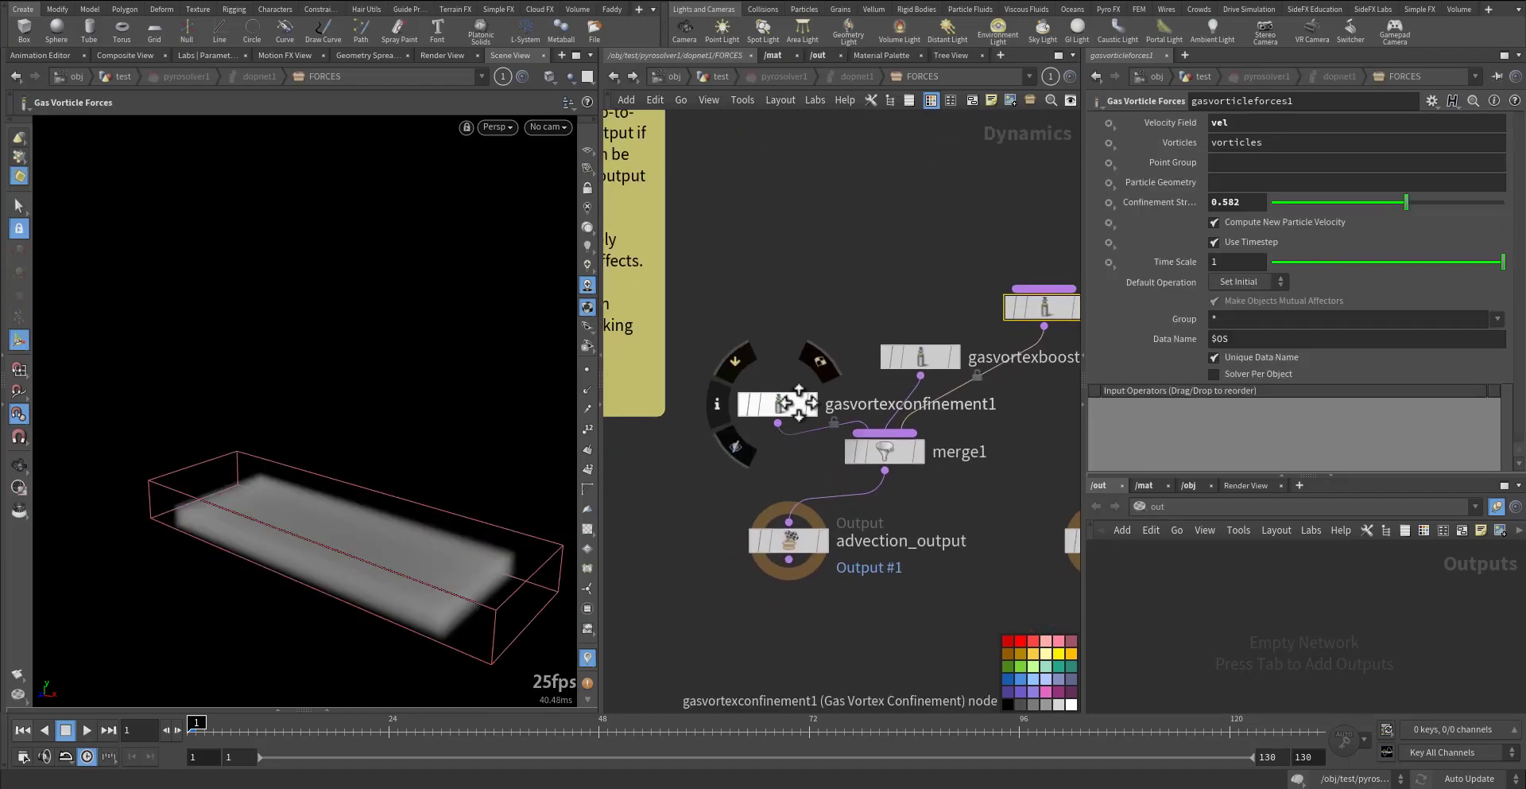
drag(795, 401, 773, 283)
click(754, 286)
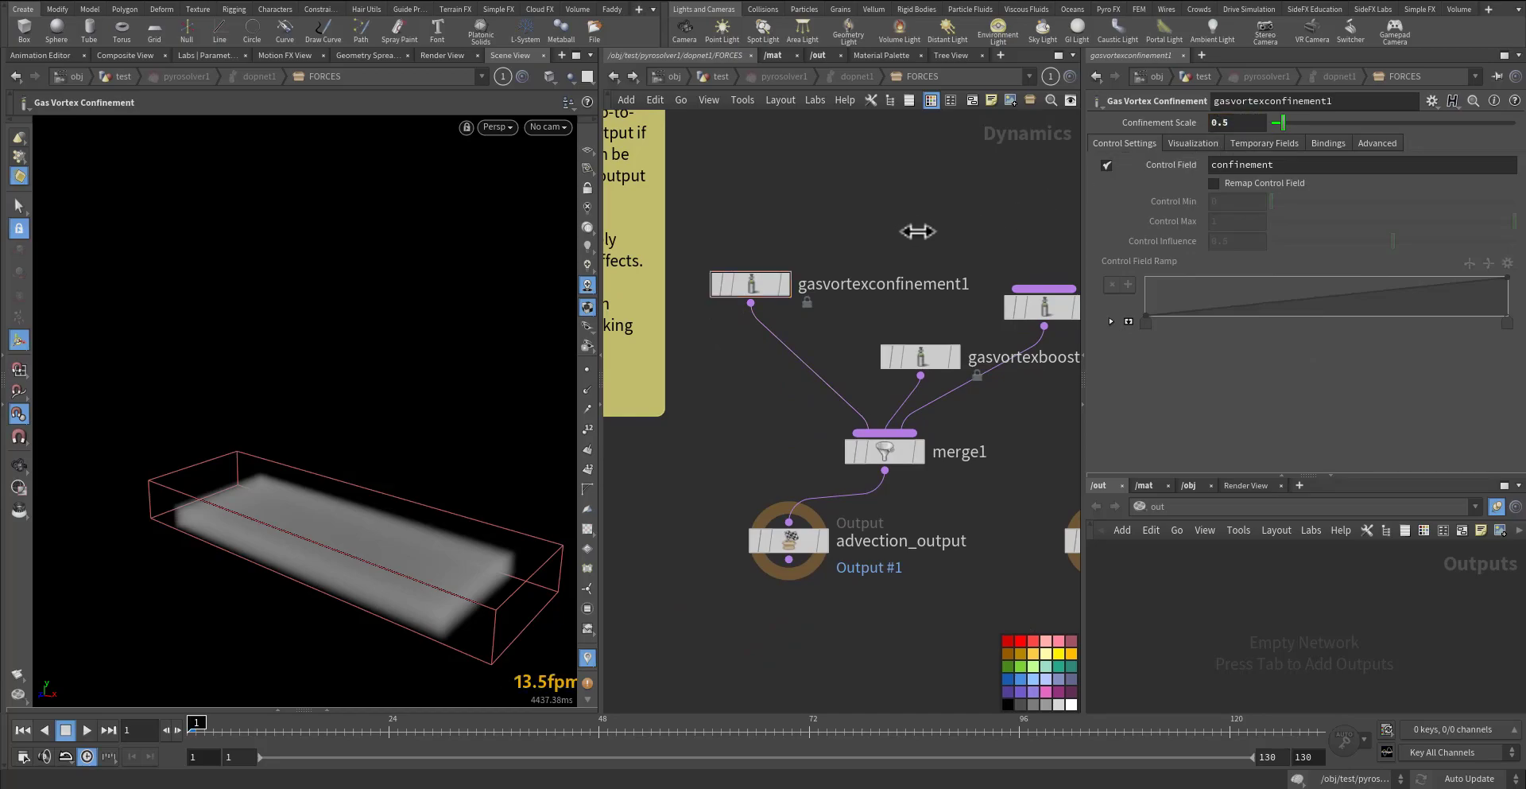
Step: Move gasvortexboost1 up above merge1, set its Swirl Size to 1.5, and adjust its Target value
drag(931, 372, 914, 243)
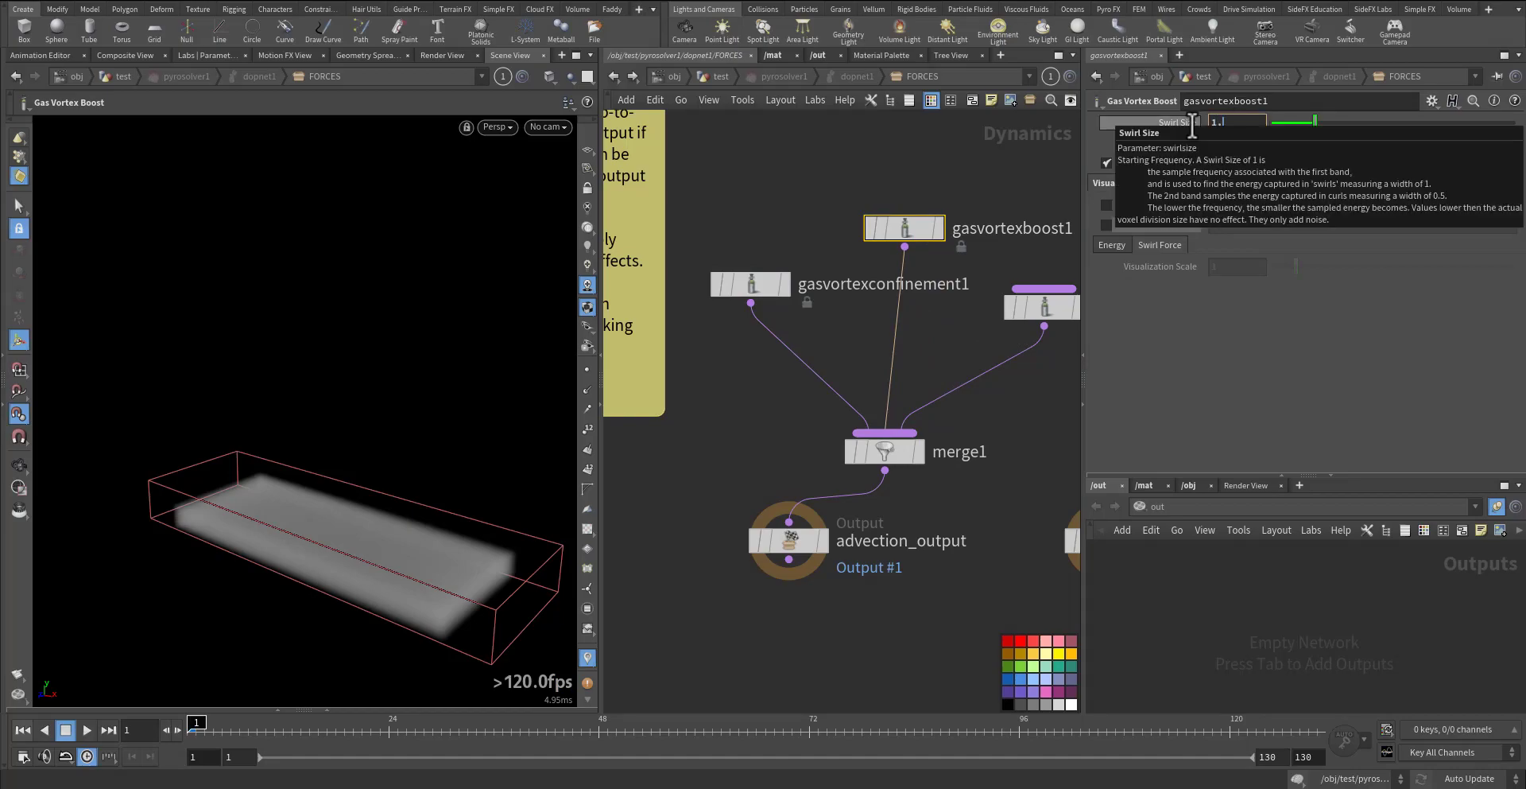
text(1.5)
drag(1241, 165, 1221, 163)
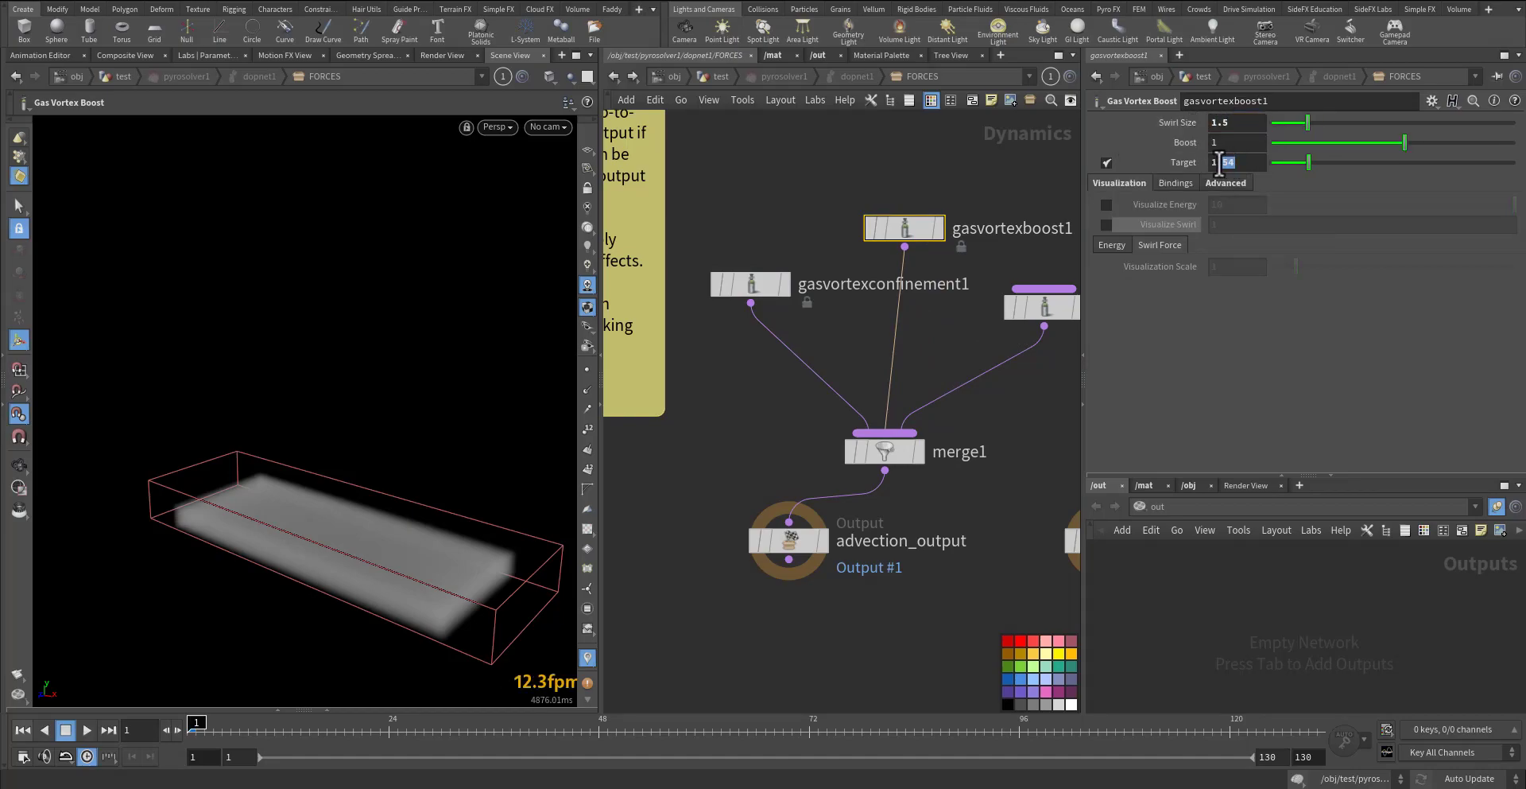
text(3)
Step: Check the velocity field and vorticles on gasvorticleforces1 and set its confinement strength to 0.6
middle_drag(994, 198, 862, 198)
drag(1007, 211, 911, 350)
middle_drag(975, 376, 916, 330)
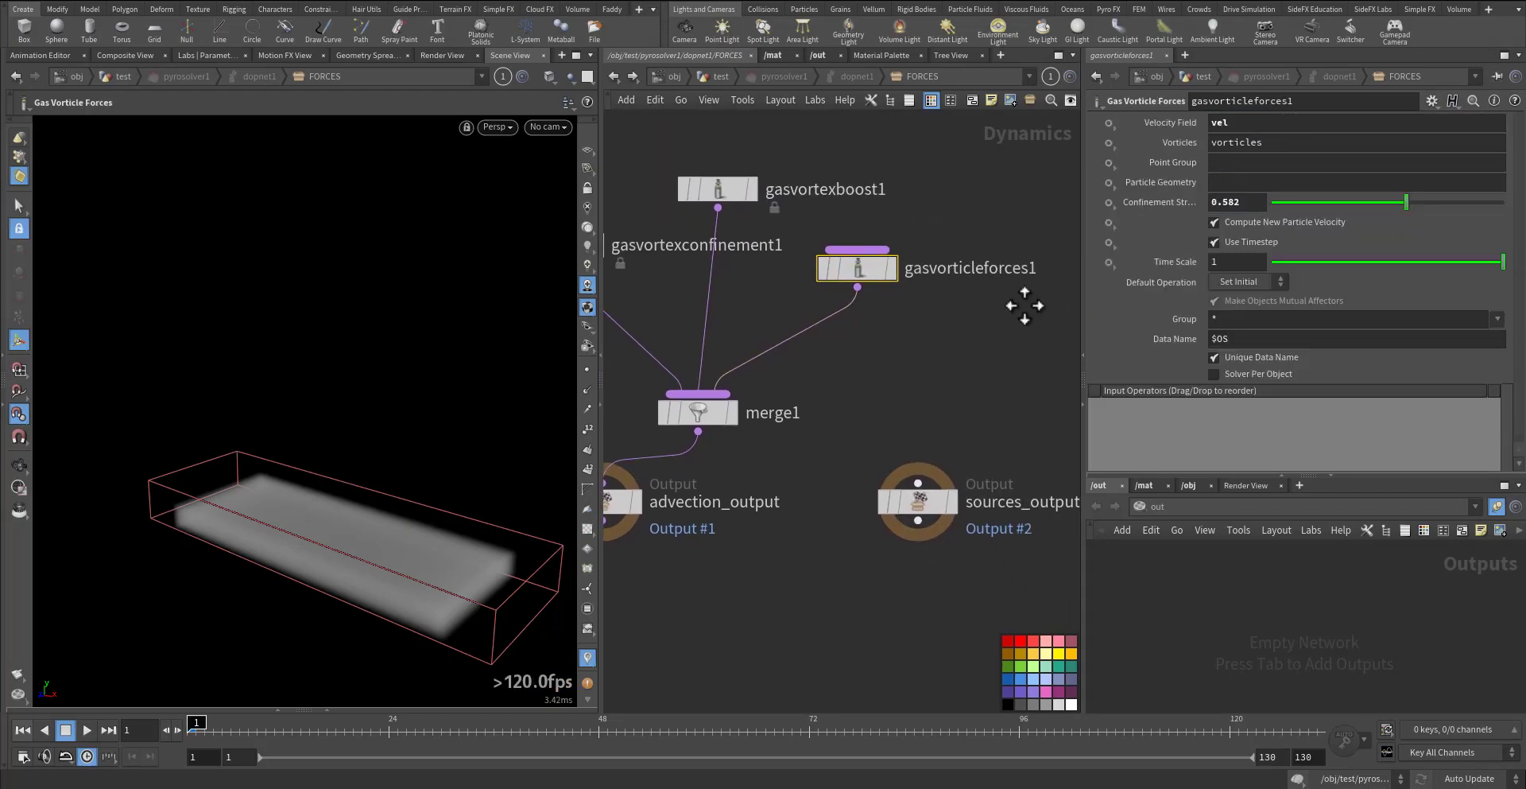
double_click(1227, 123)
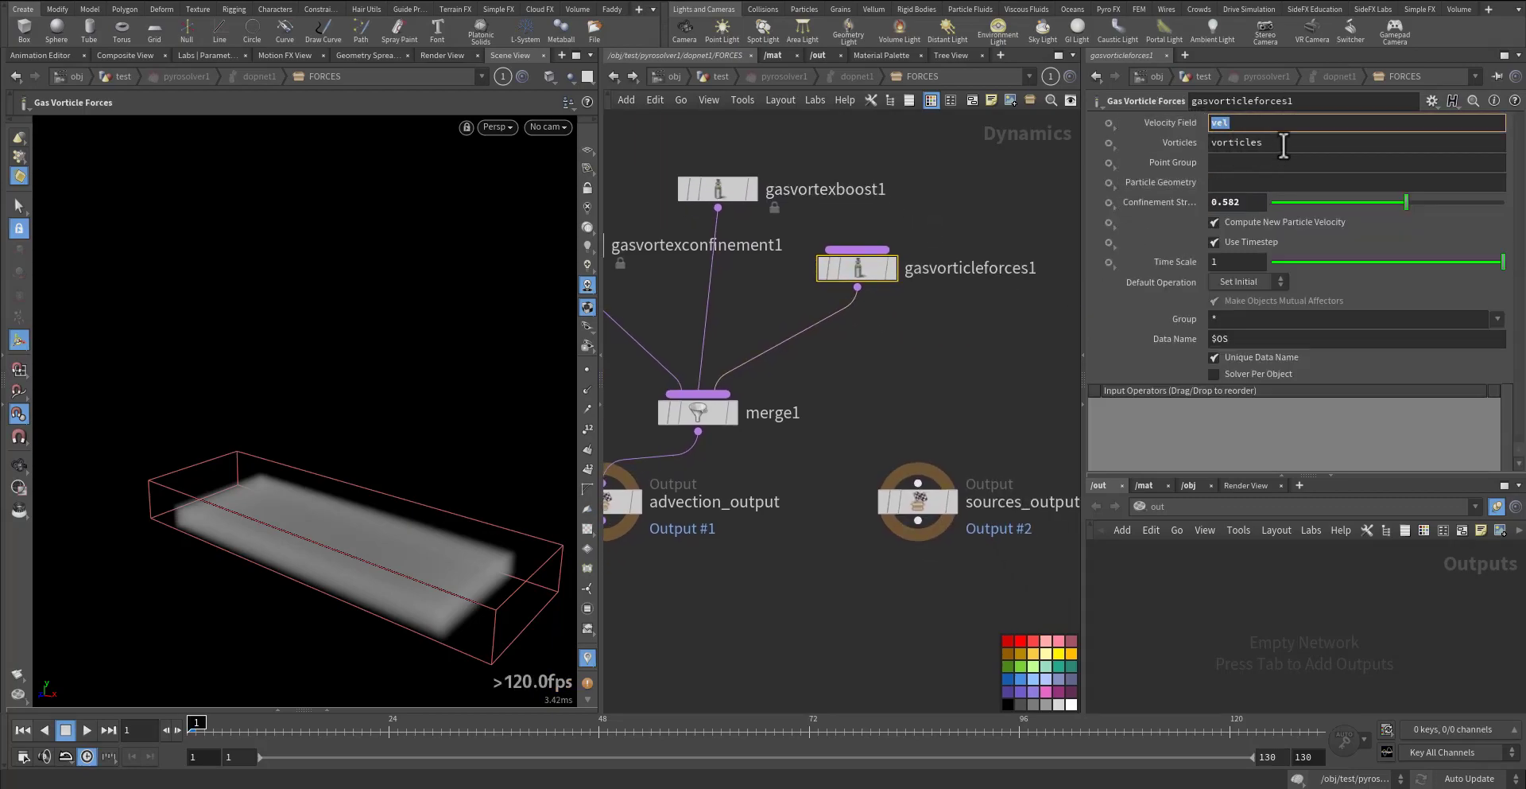
drag(1284, 145, 1201, 142)
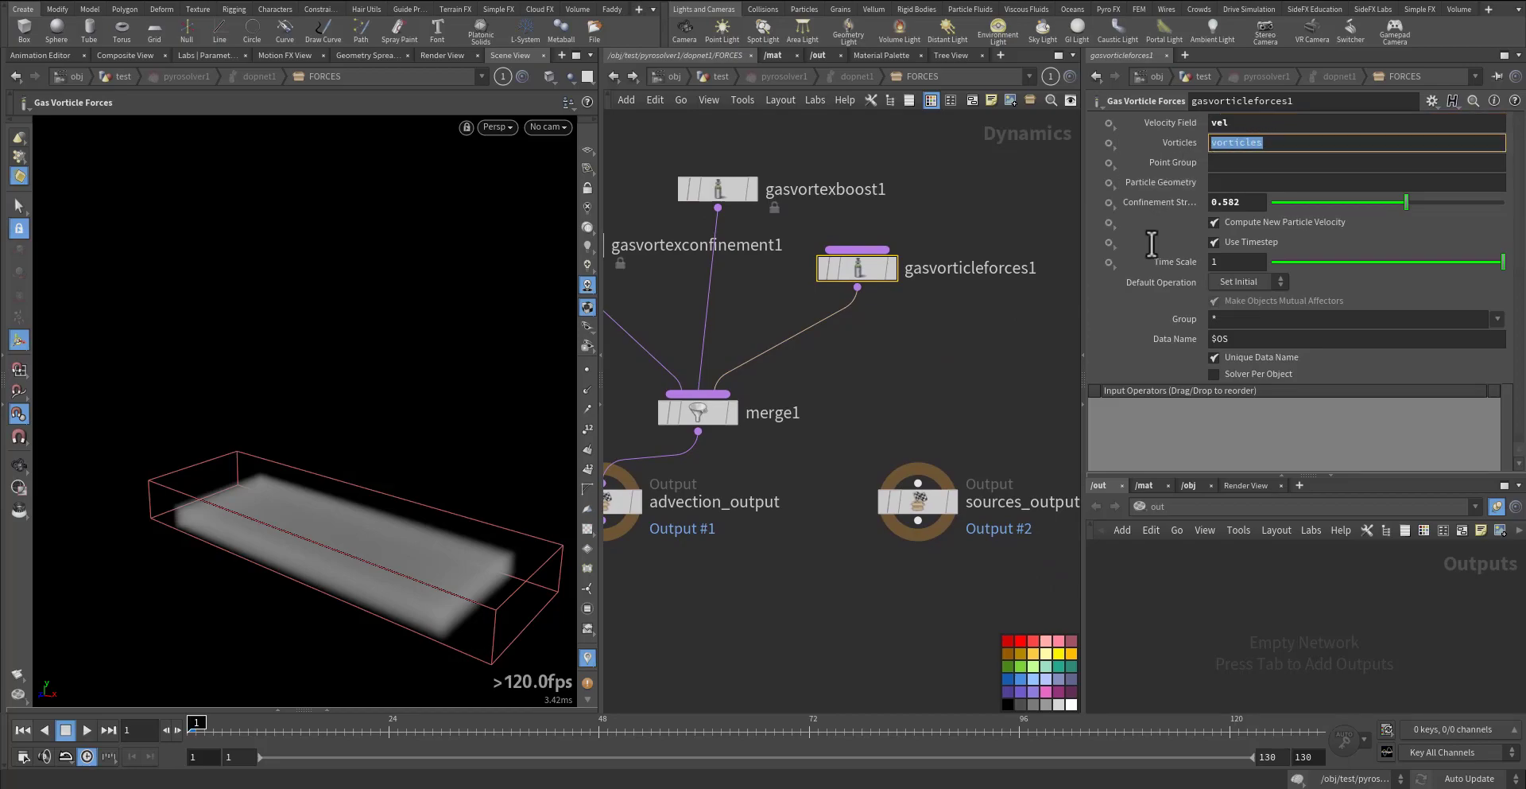
double_click(1232, 204)
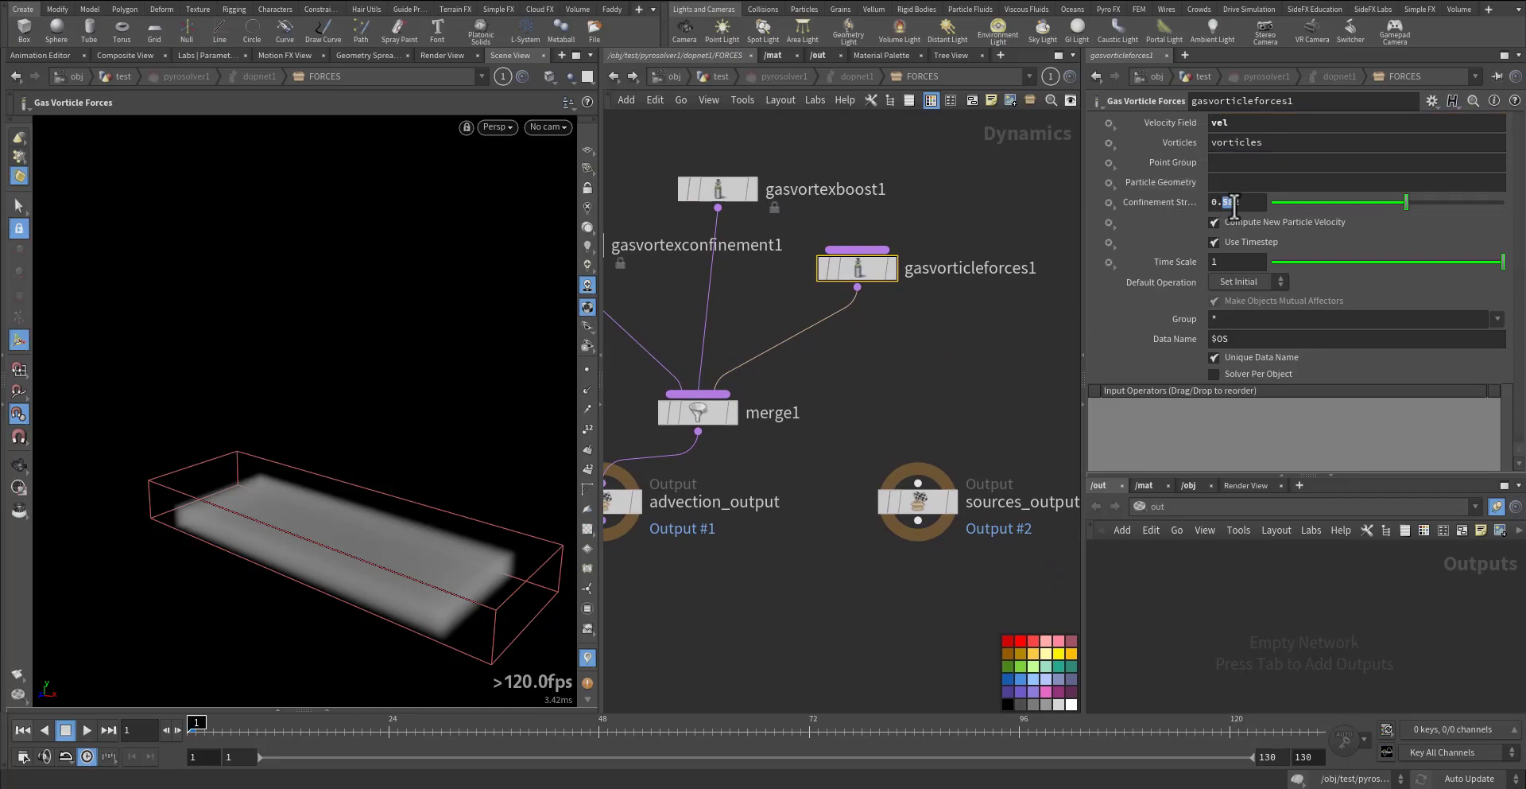
click(954, 354)
middle_drag(914, 391, 1022, 372)
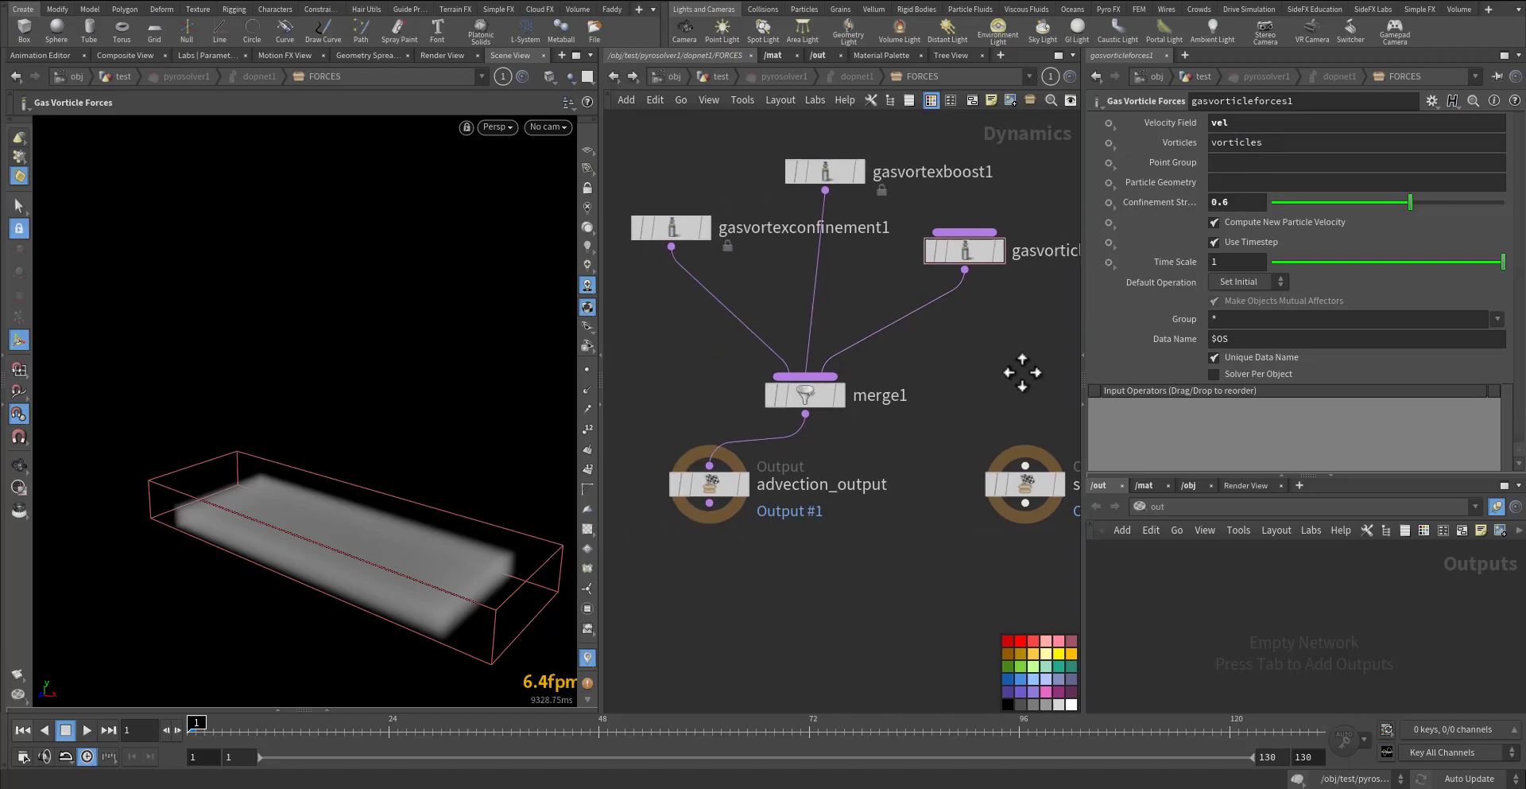
Step: Return to the test geometry network and briefly play the Pyro simulation from frame 1
click(718, 77)
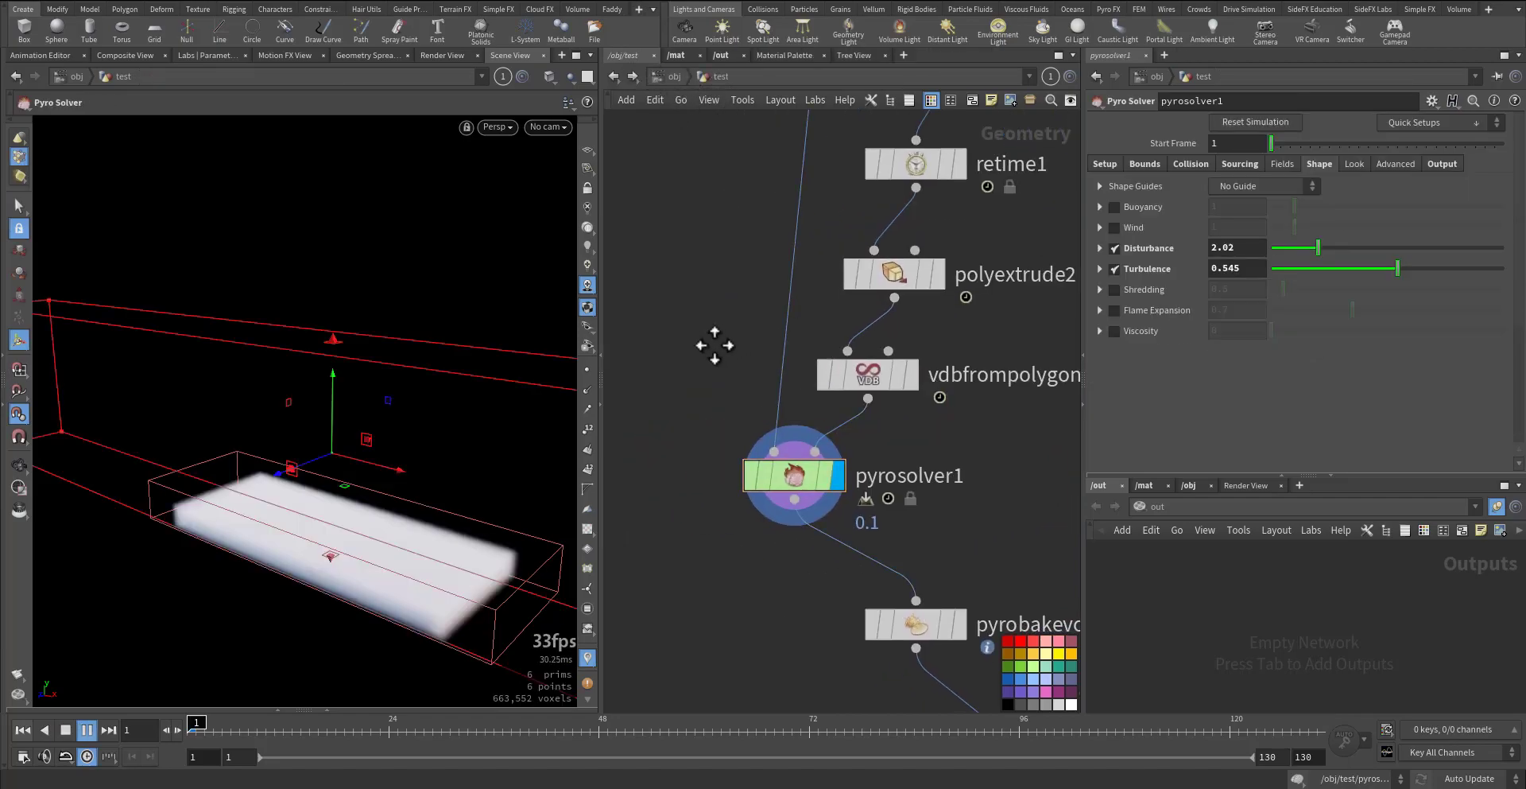
key(Up)
middle_drag(971, 605, 786, 464)
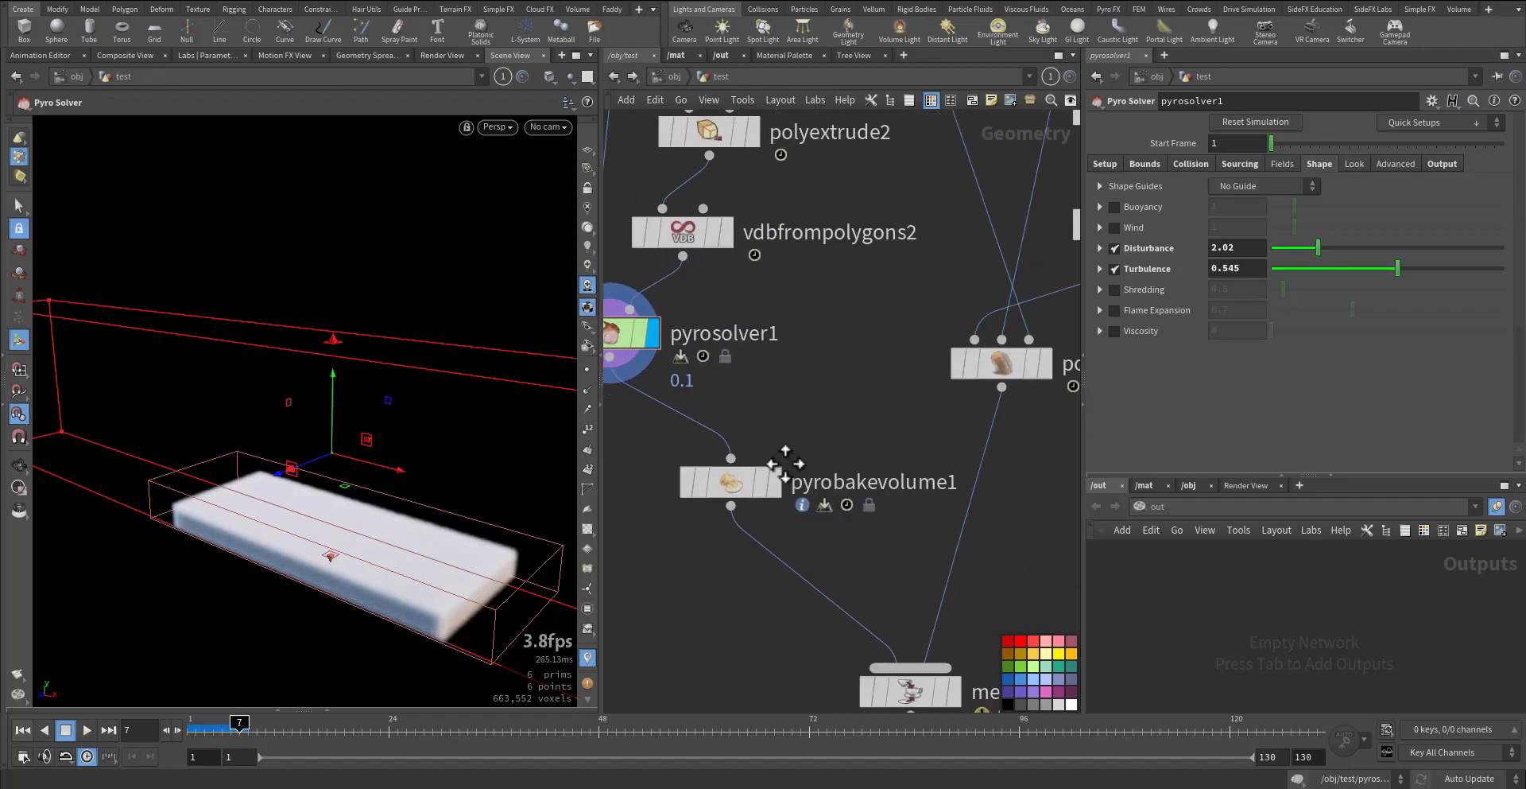
Step: Display pyrobakevolume1 to check its smoke settings, and play the combined cloth and smoke result from merge1
click(772, 481)
drag(827, 423, 730, 517)
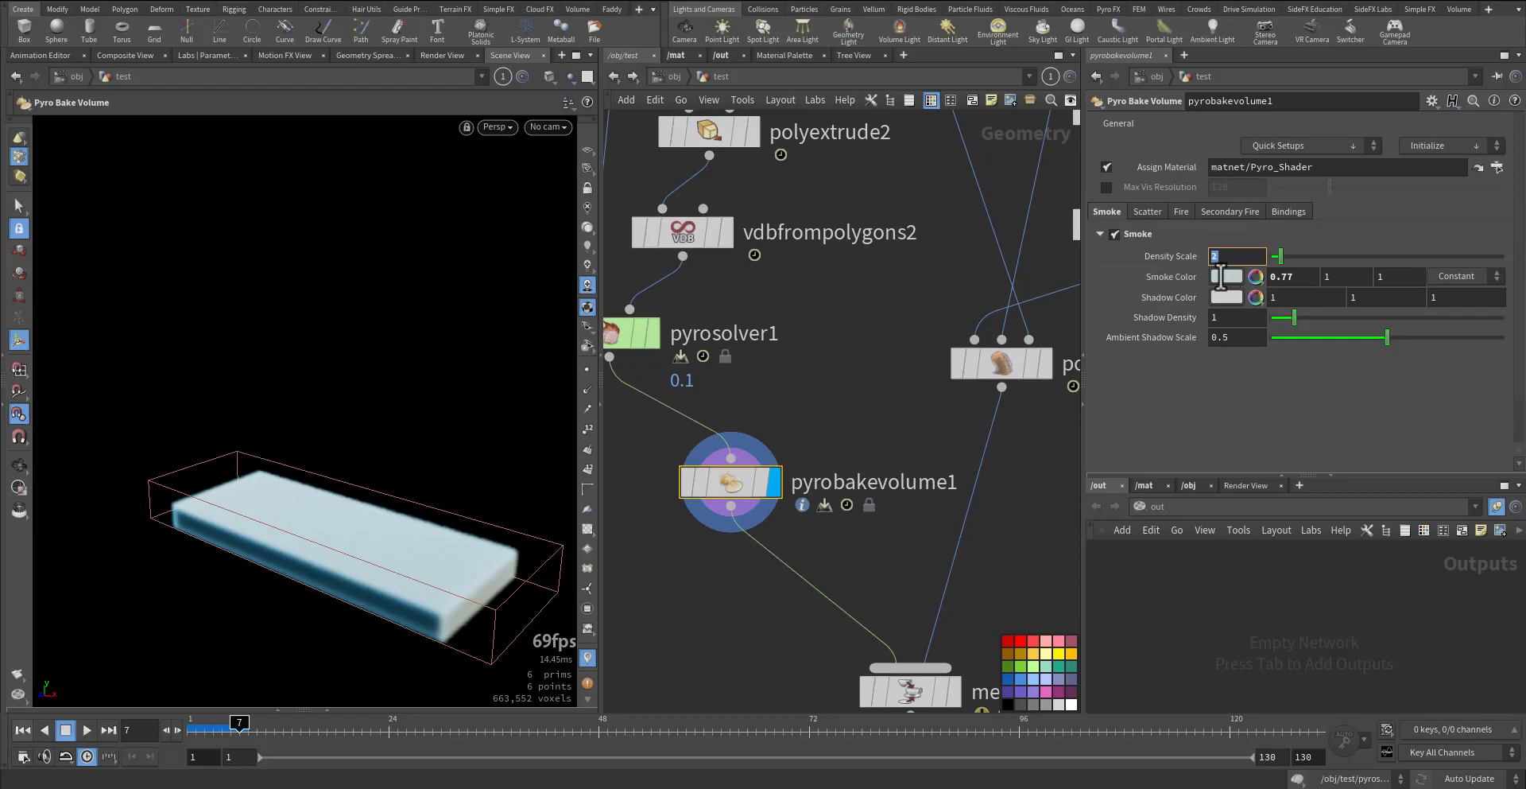
click(907, 628)
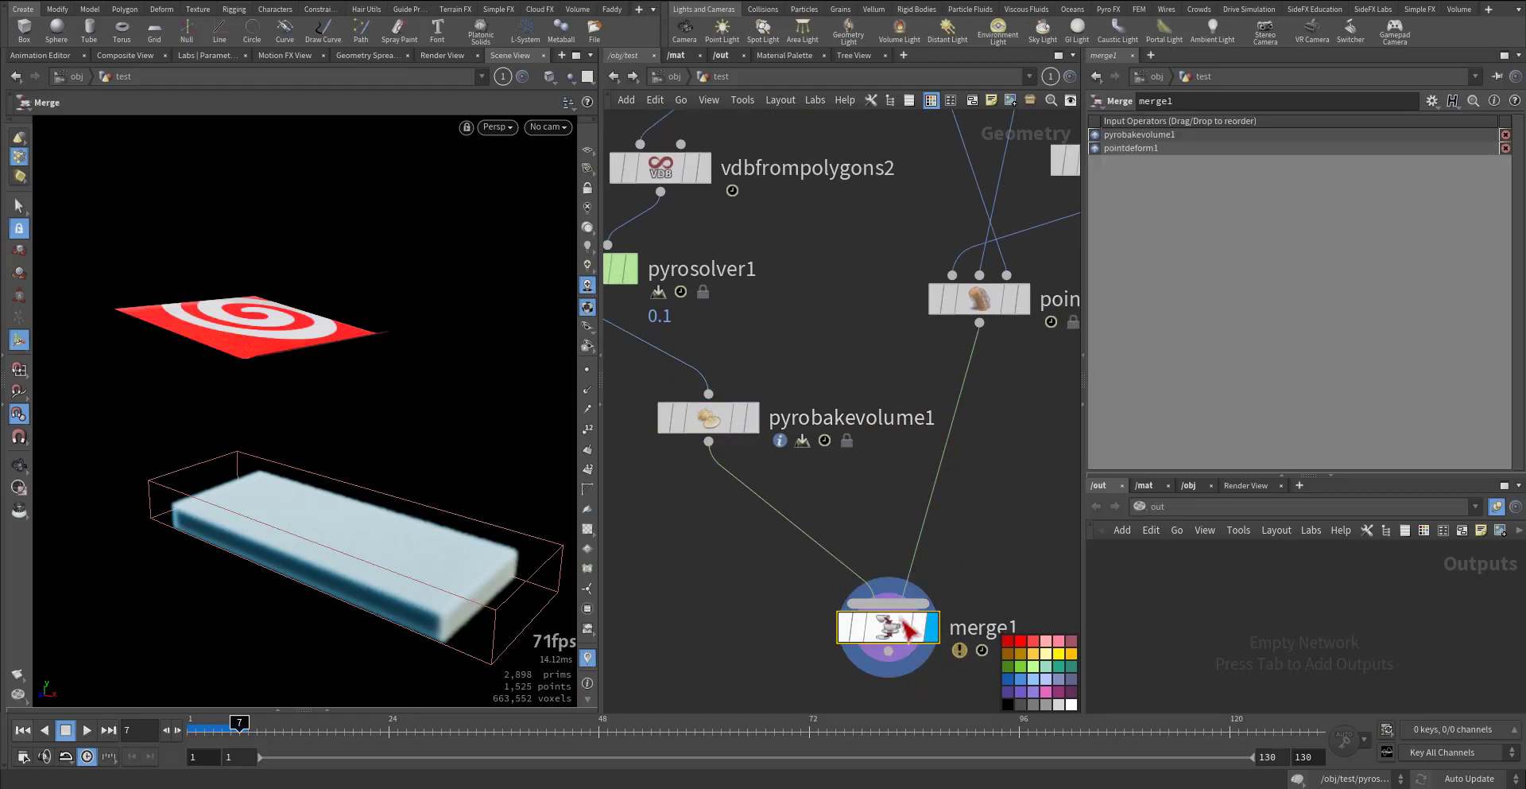
key(Up)
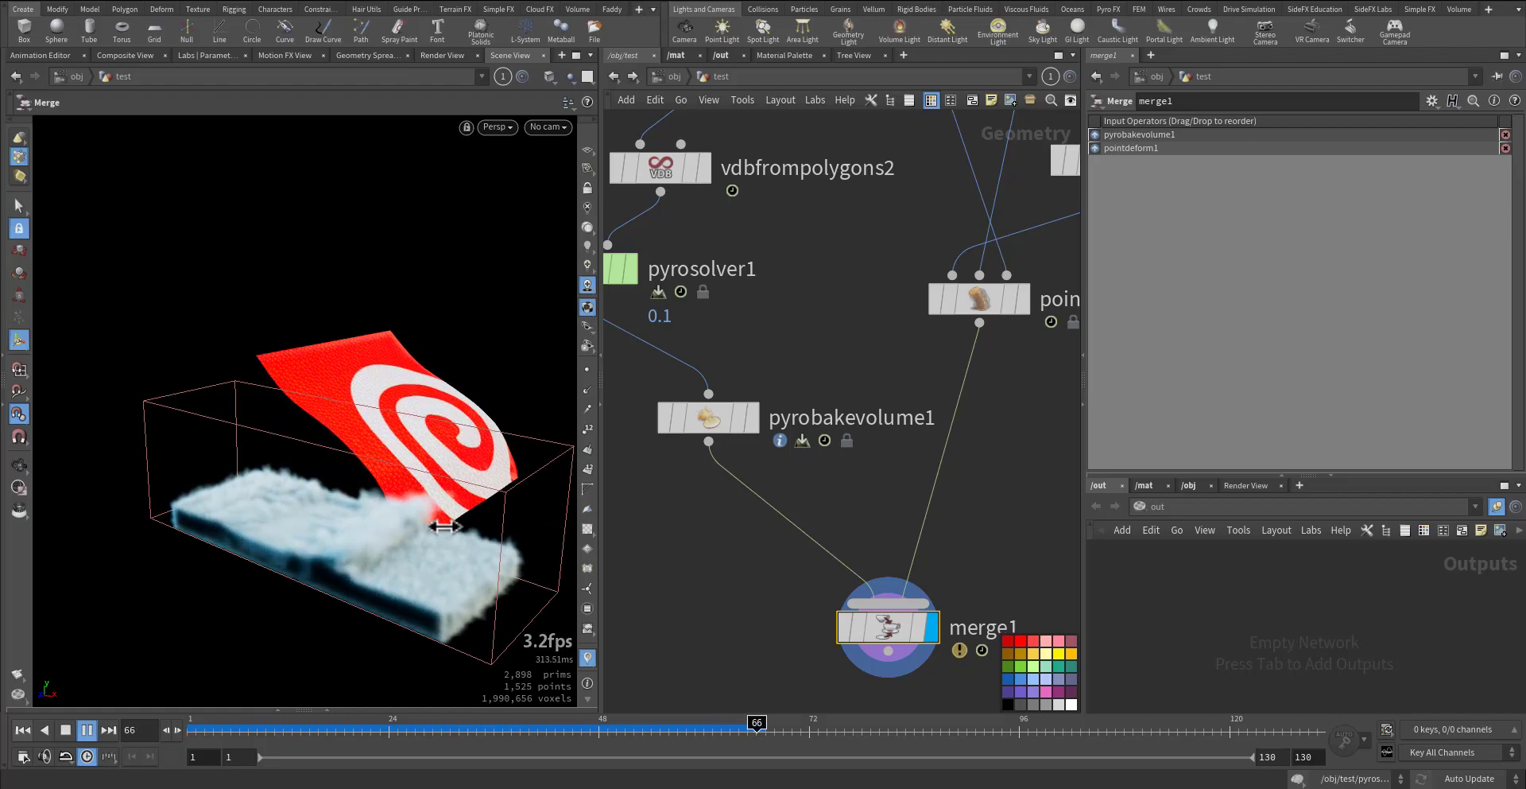
key(ctrl+Up)
Step: Disable Disturbance and Turbulence on pyrosolver1 while keeping merge1 displayed
drag(688, 214, 614, 294)
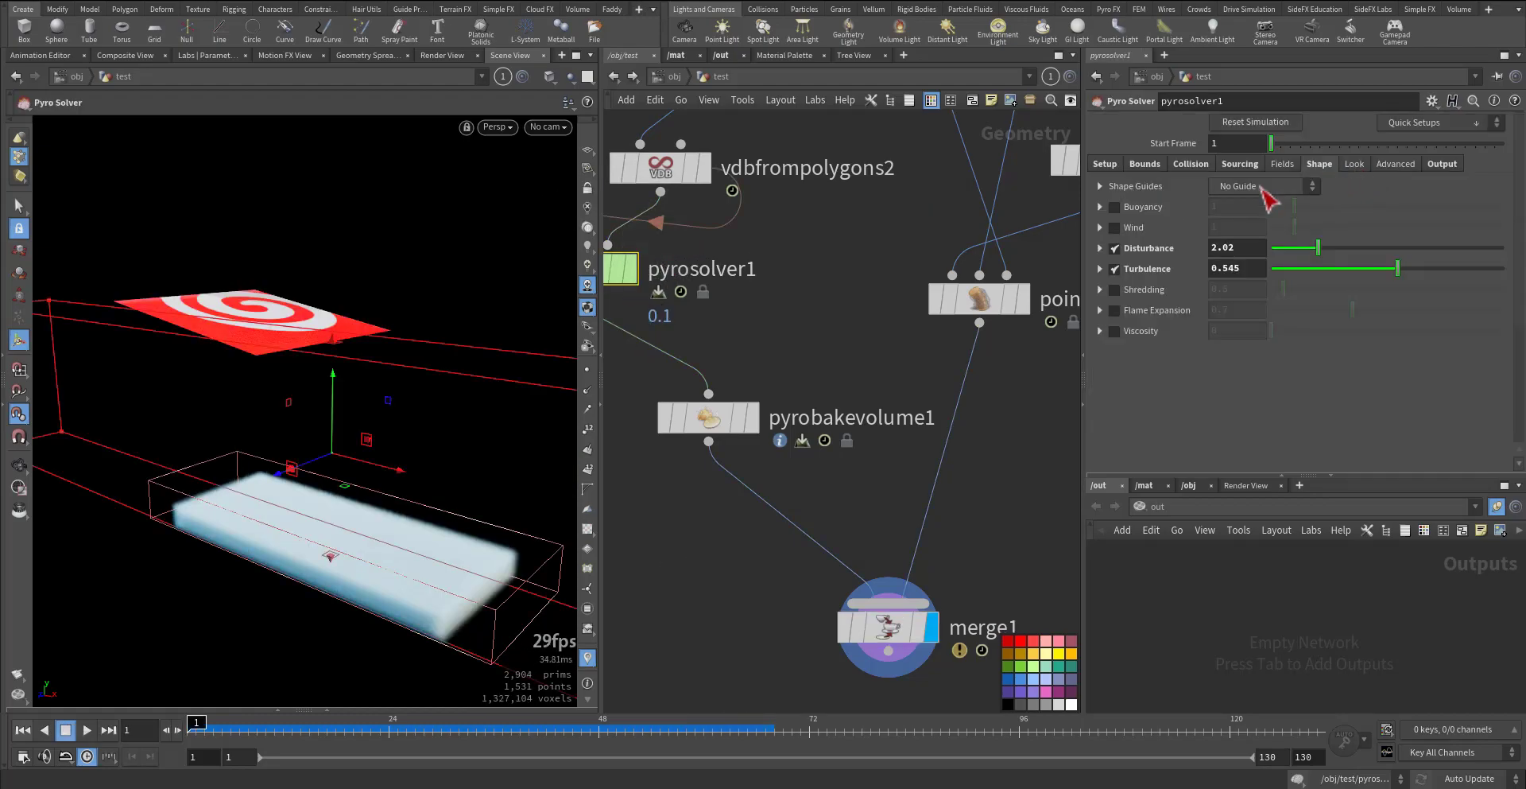
click(1115, 248)
click(1114, 268)
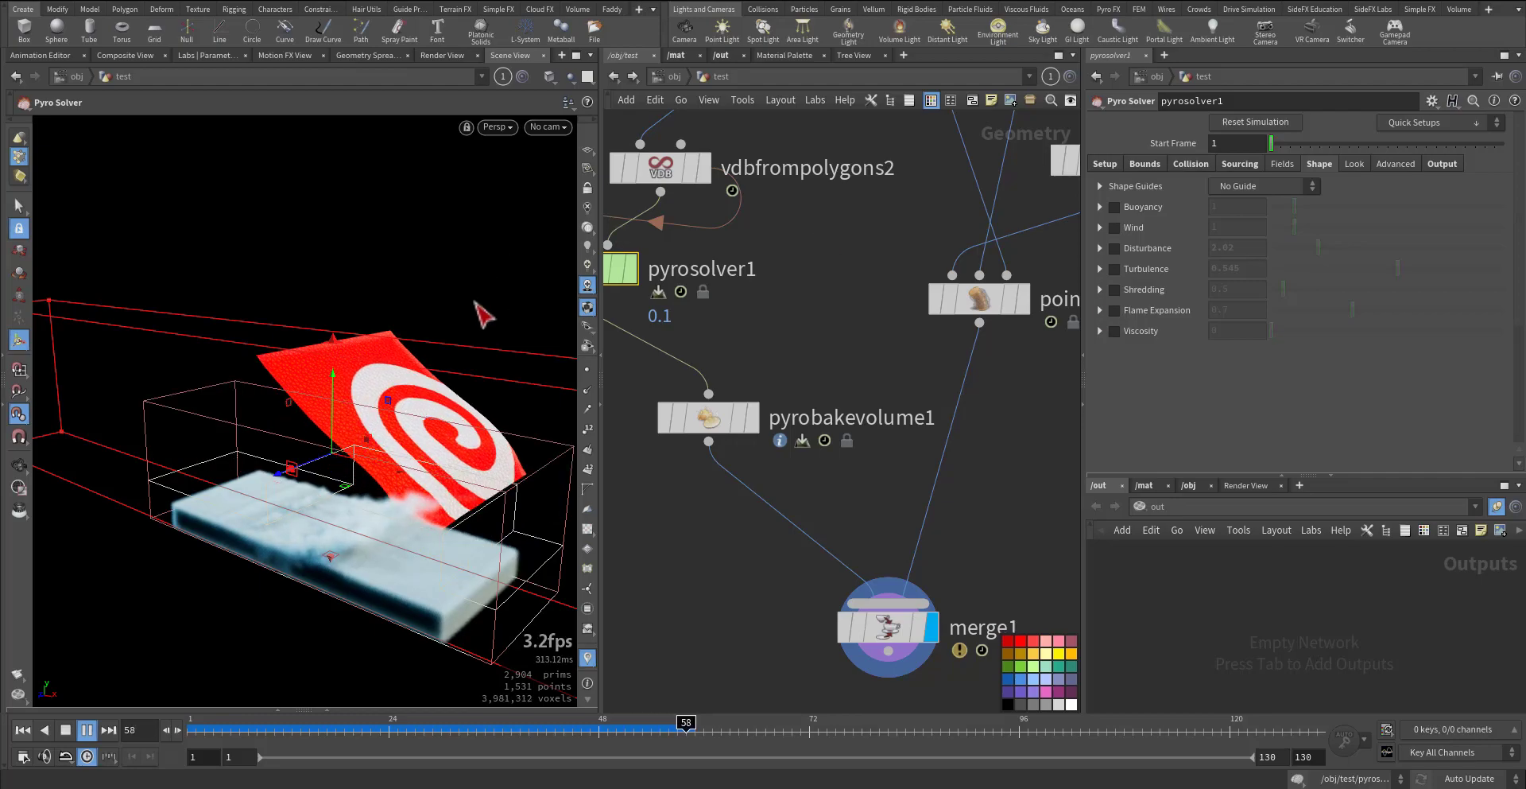
Step: Replay the simulation without disturbance and turbulence from frame 1, and rewind it to the start
key(Escape)
key(ctrl+Up)
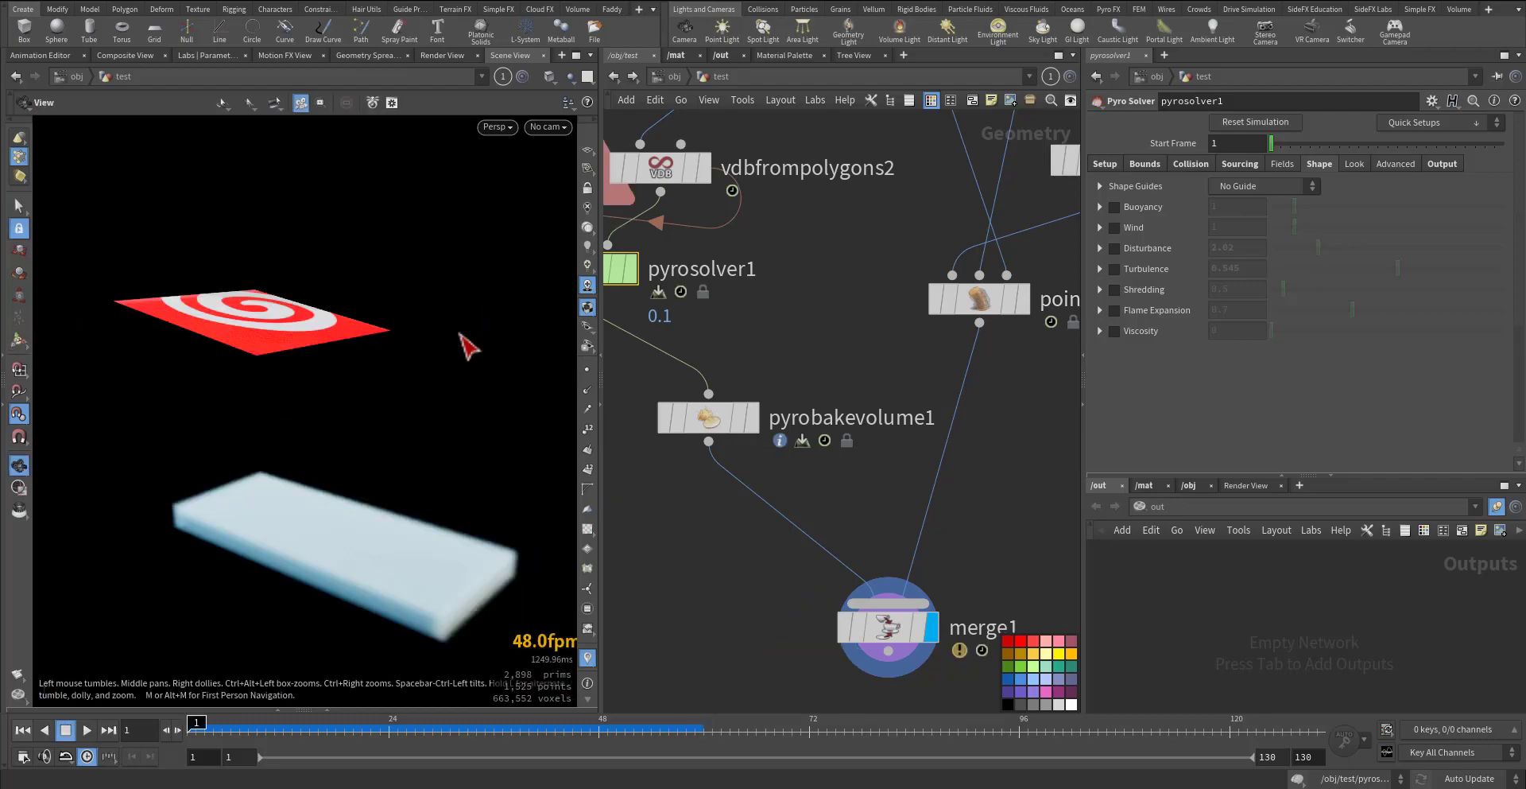
key(Up)
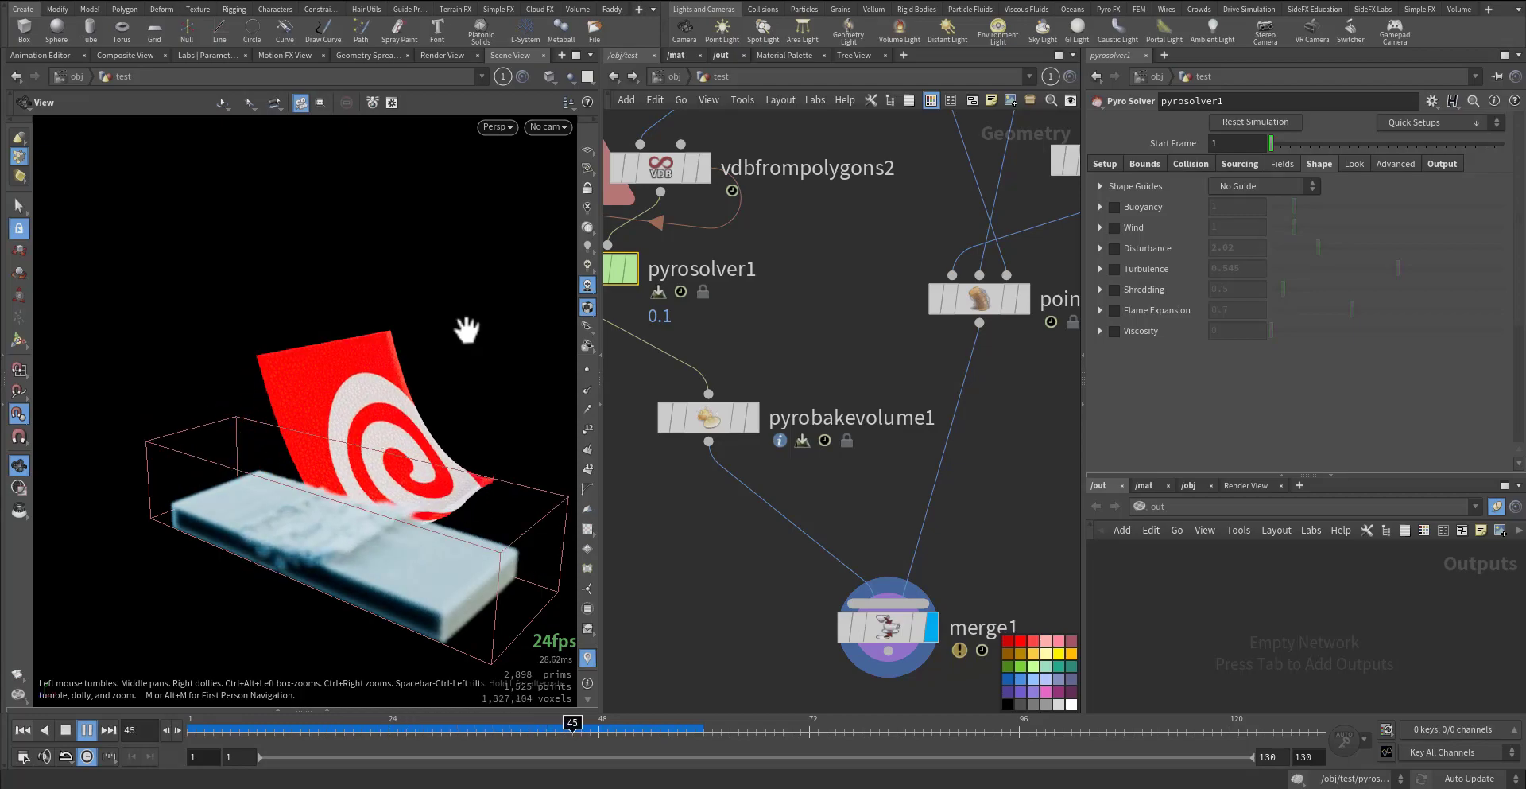
key(ctrl+Up)
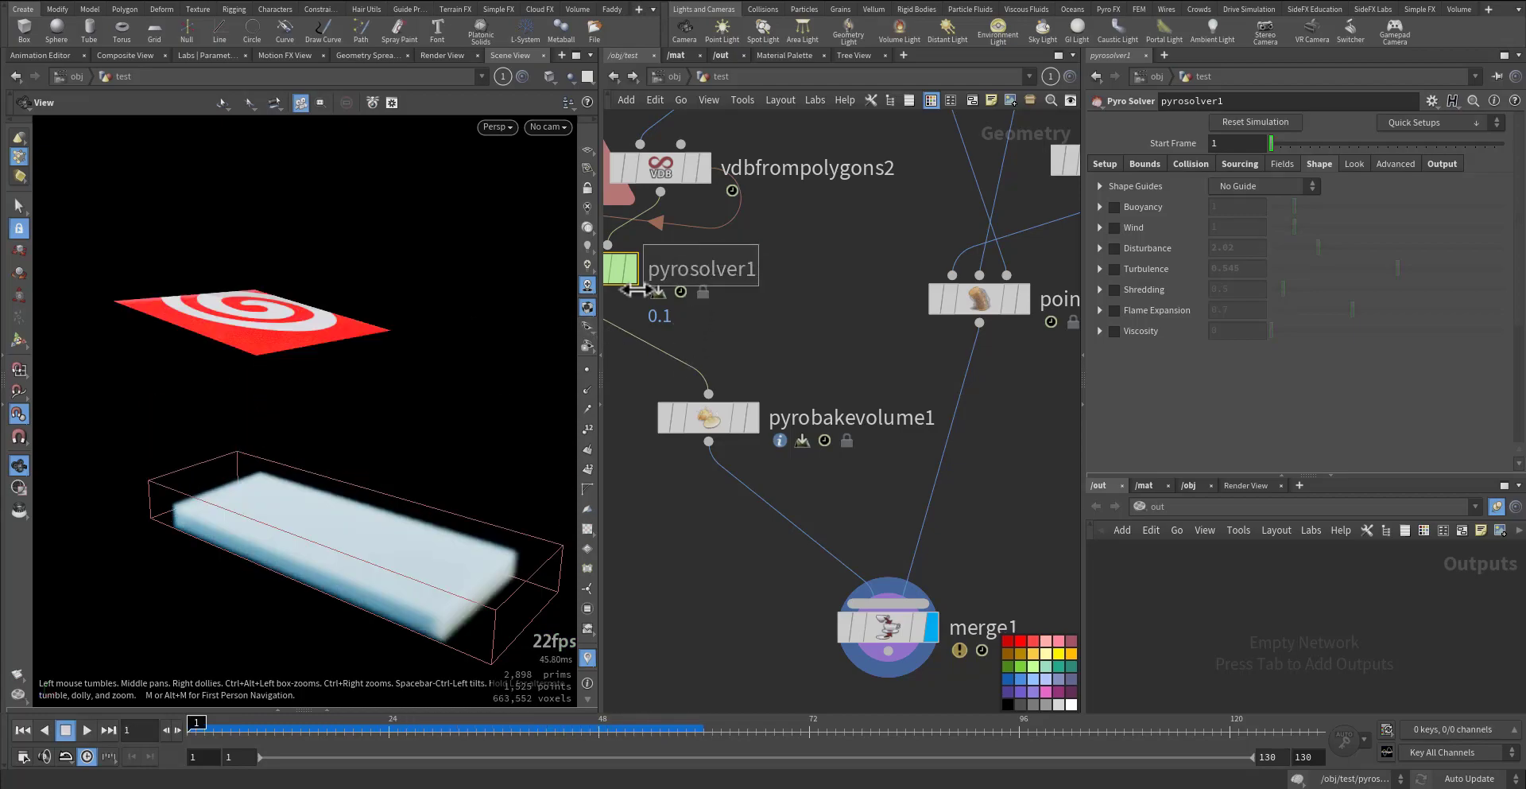
Step: Switch pyrosolver1's Collision Type to Collision Geometry, briefly test playback, rewind to frame 1 and bypass vdbfrompolygons2
click(1191, 164)
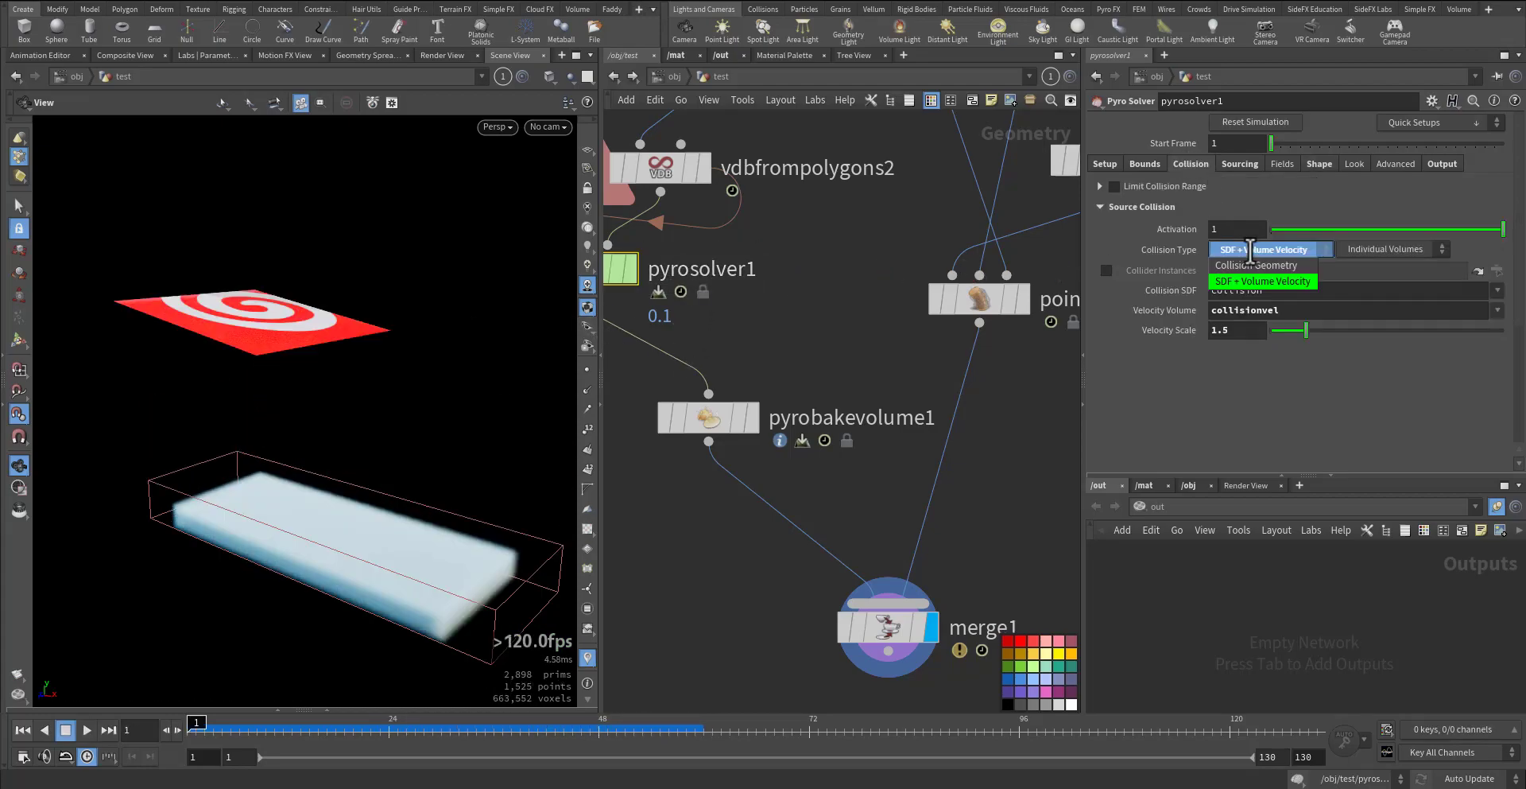
middle_drag(819, 327, 871, 315)
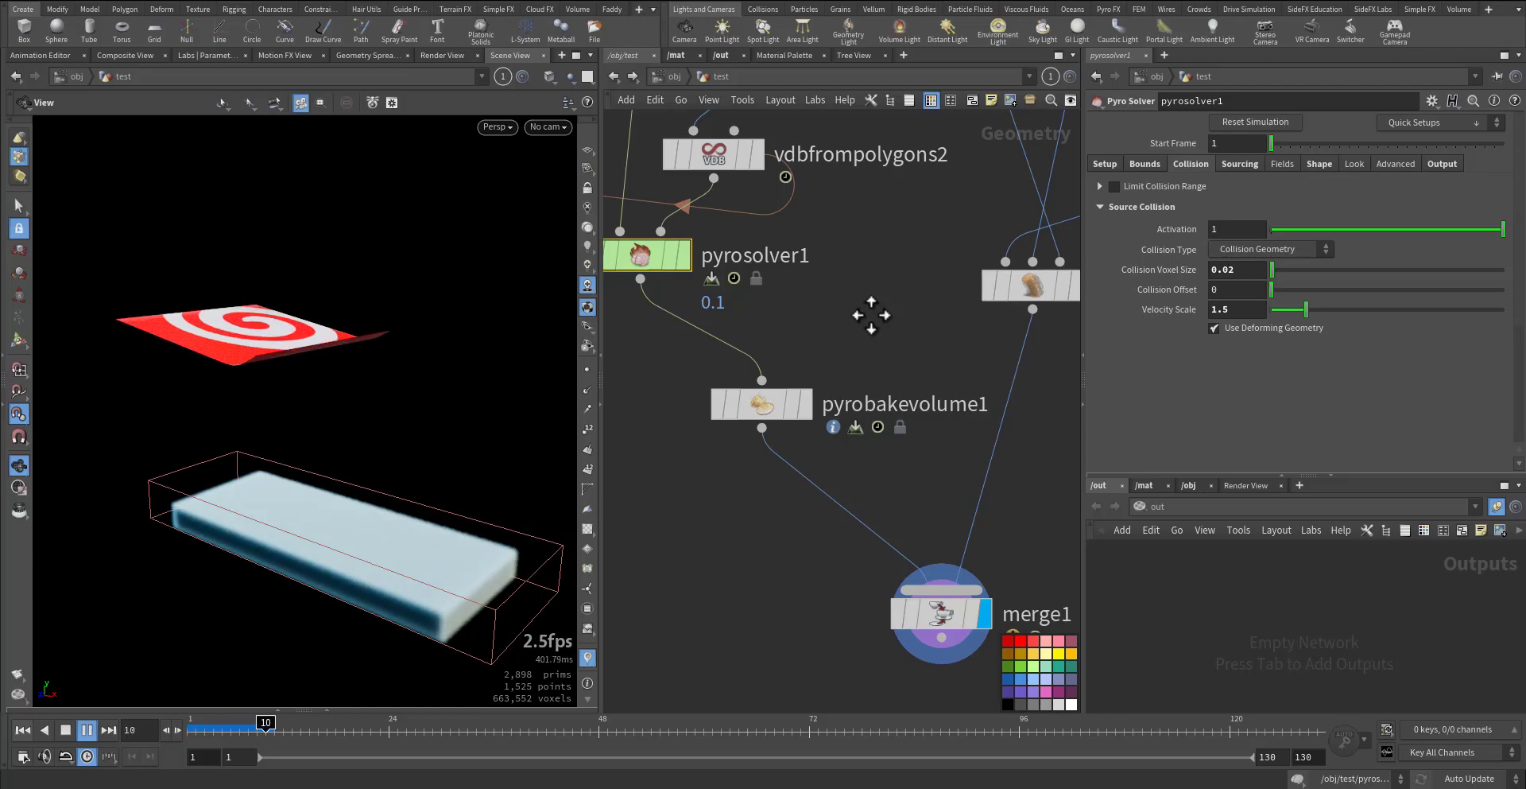
key(Up)
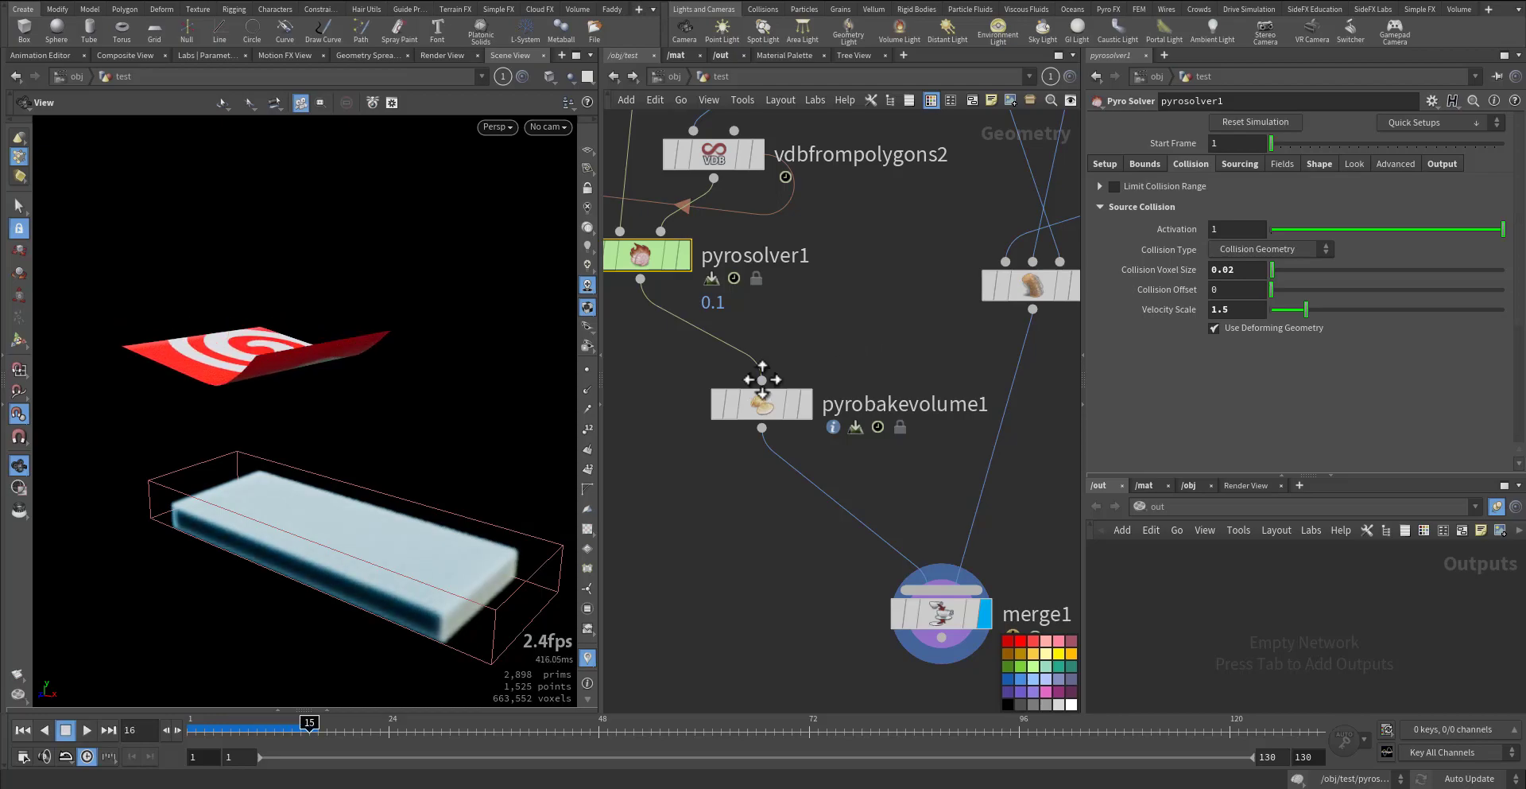
key(ctrl+Up)
click(670, 154)
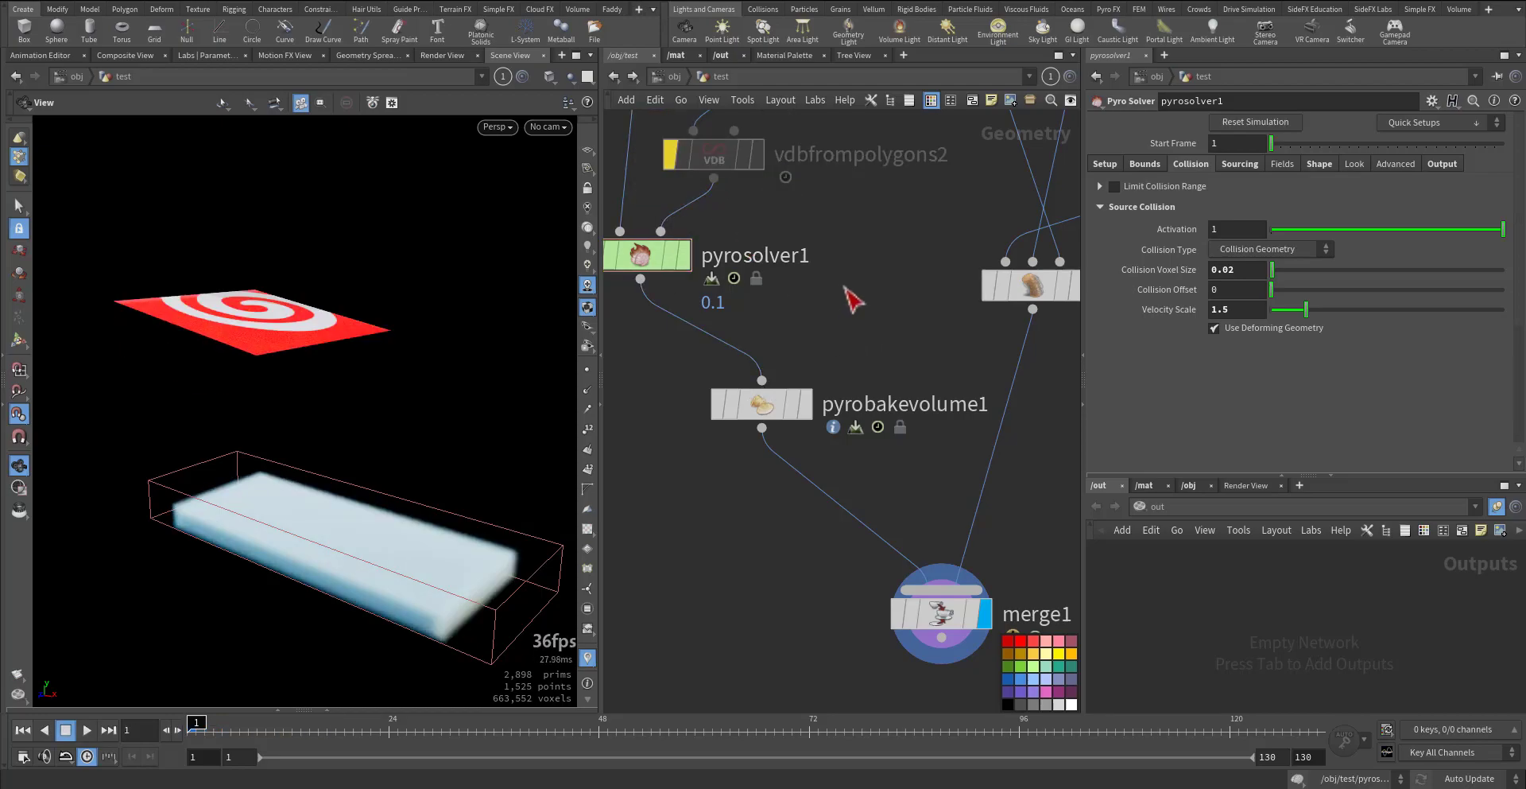
Step: Play the simulation with direct geometry collision and re-enter 0.02 as pyrosolver1's Collision Voxel Size
key(Up)
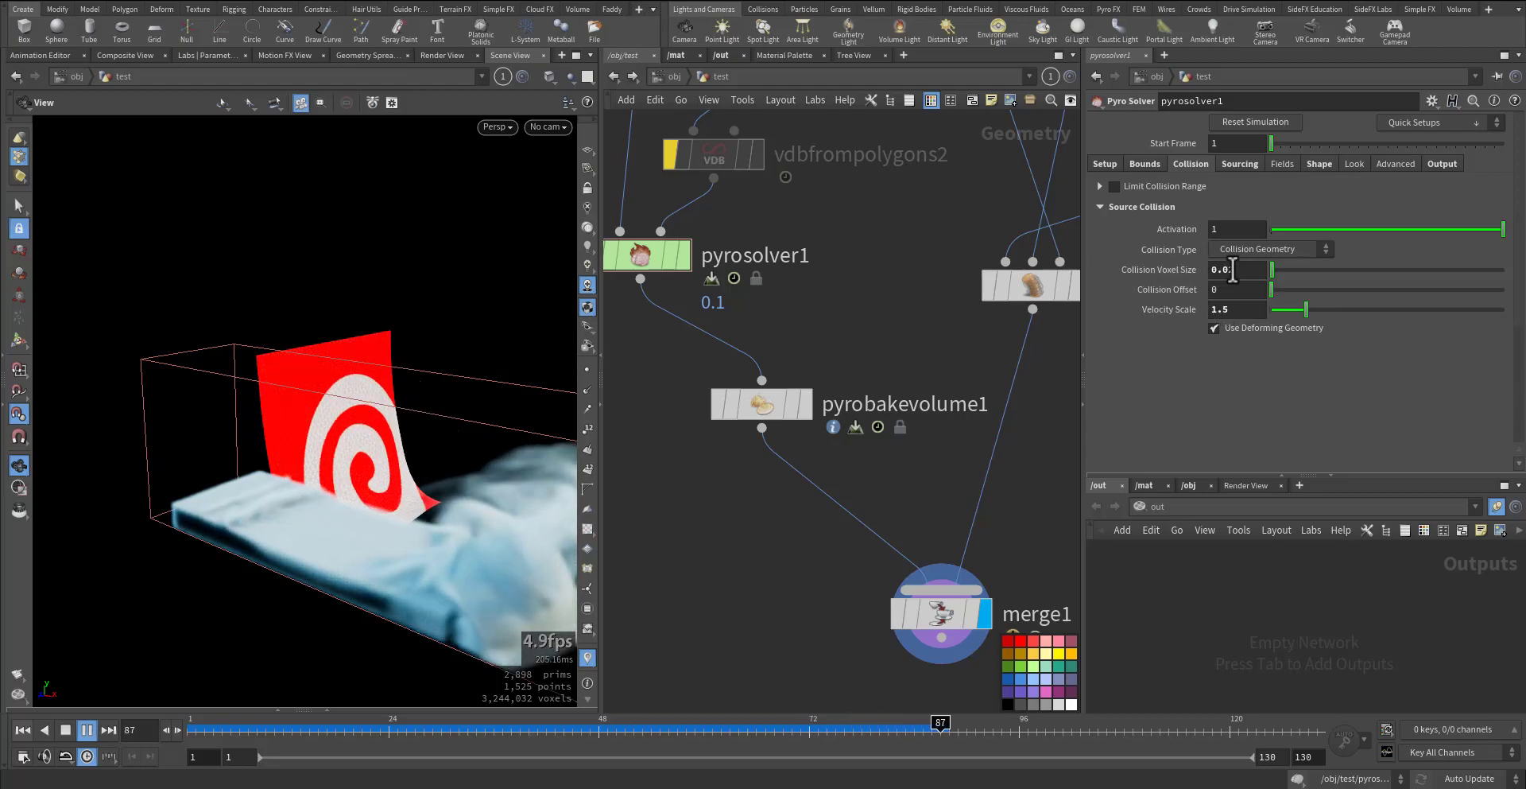
text(2)
key(Return)
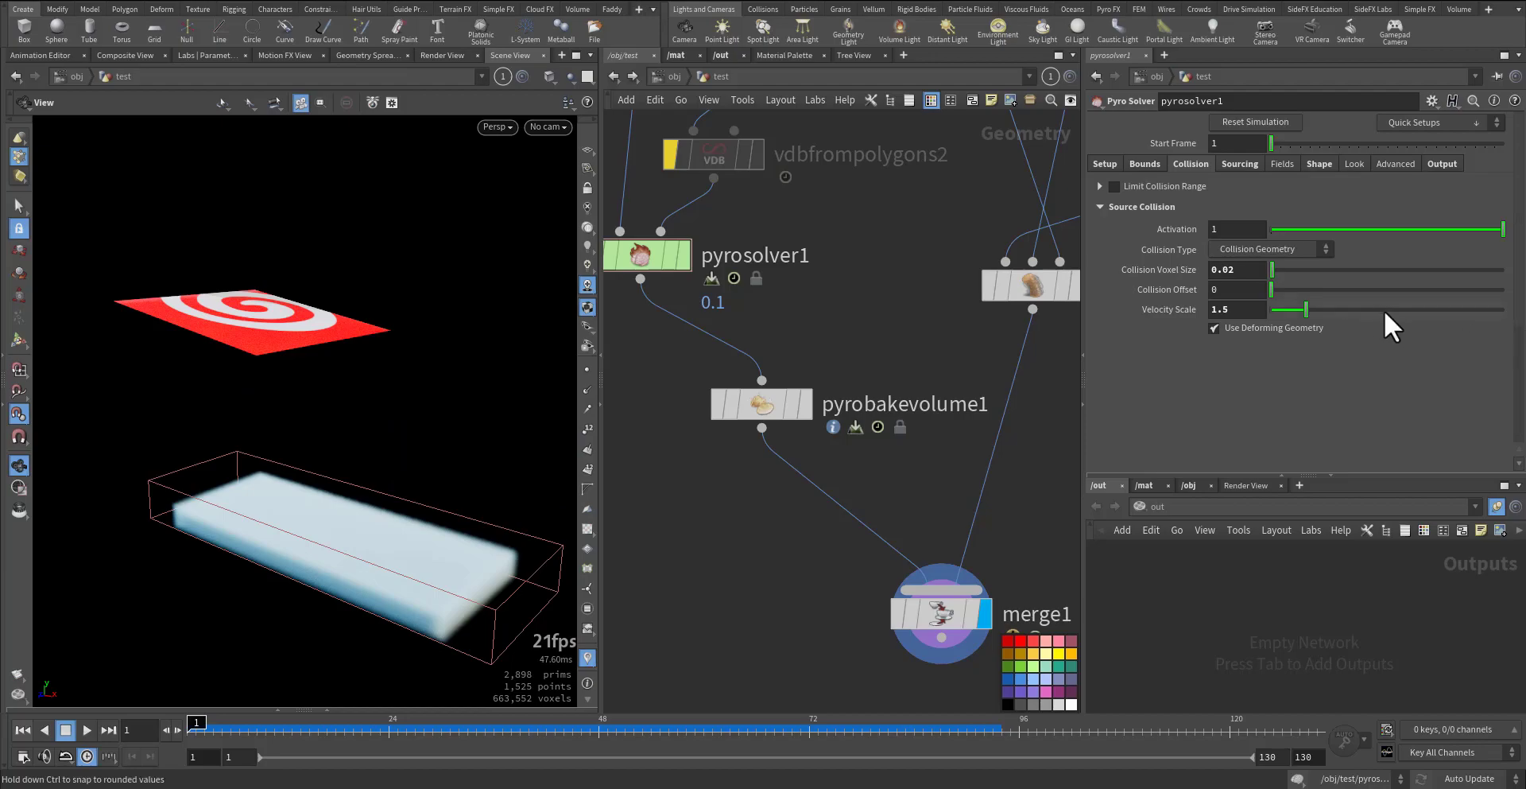
Step: Set pyrosolver1's collision Velocity Scale to about 5.27, then play the simulation and rewind it to frame 1
drag(1384, 310, 1393, 312)
key(Up)
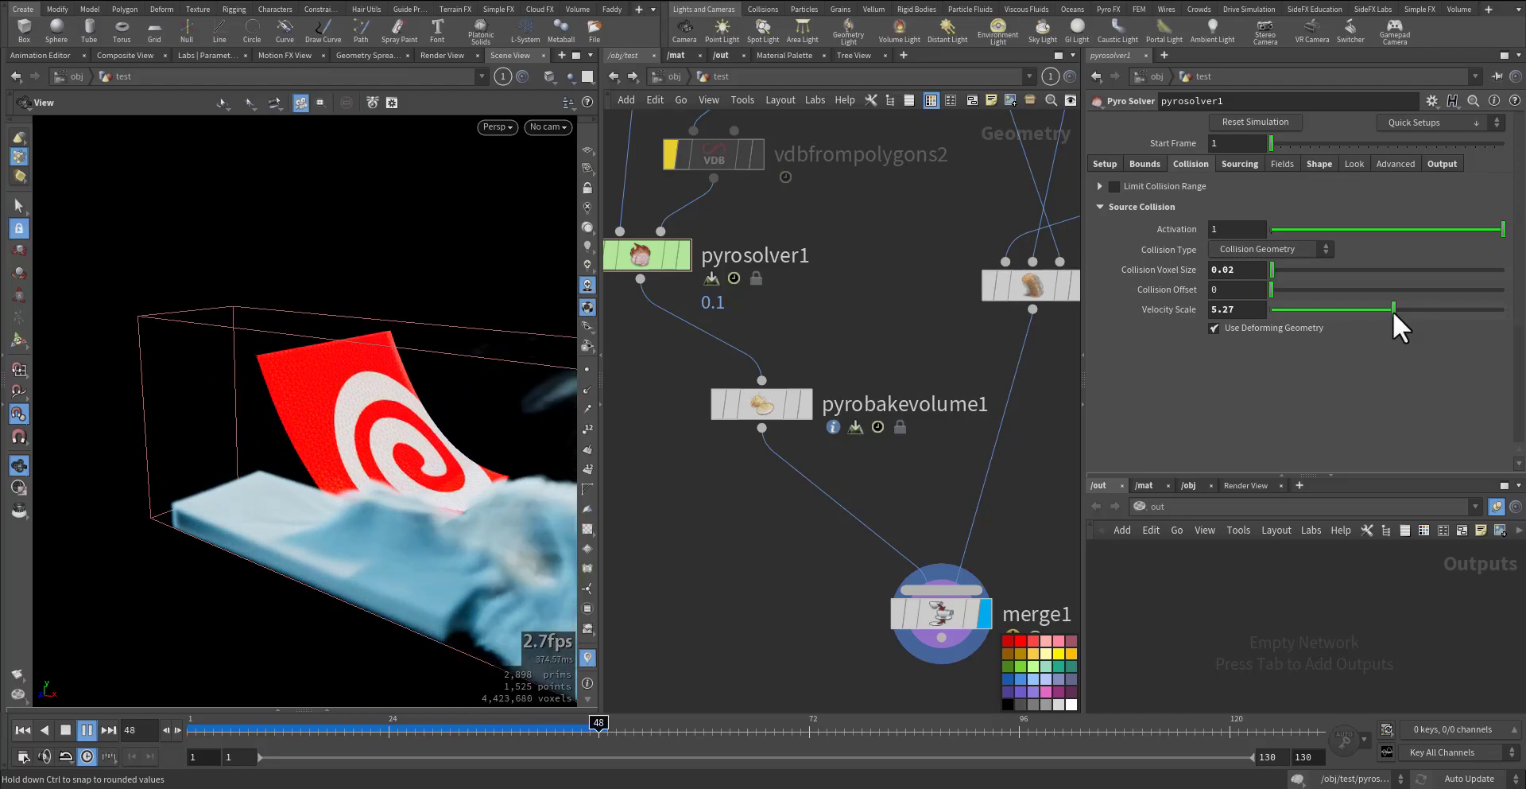
key(ctrl+Up)
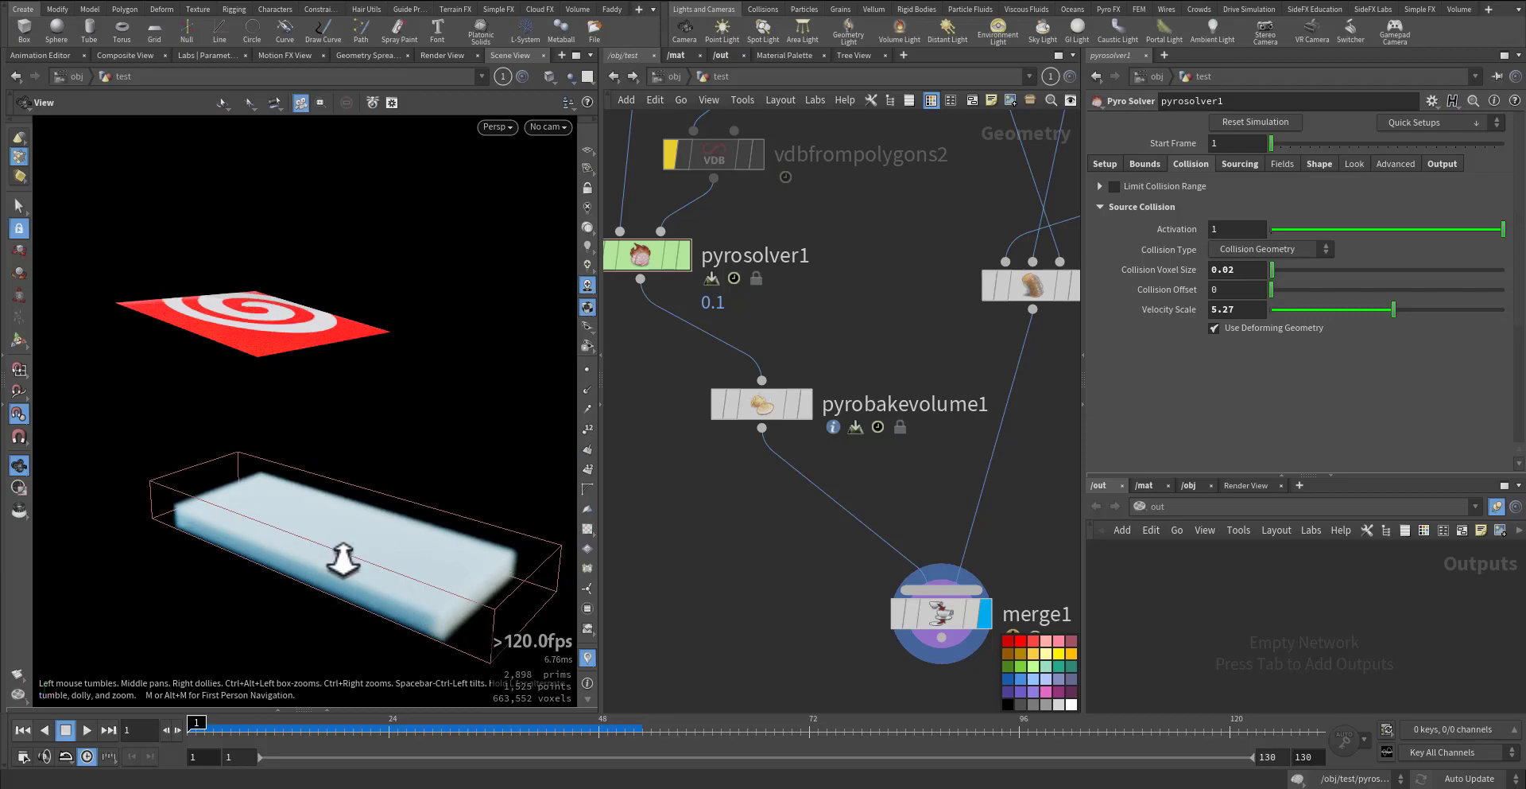
Step: Replay the high Velocity Scale simulation in a wider viewport showing the whole smoke domain, and rewind it to frame 1
right_drag(341, 555, 223, 540)
key(Up)
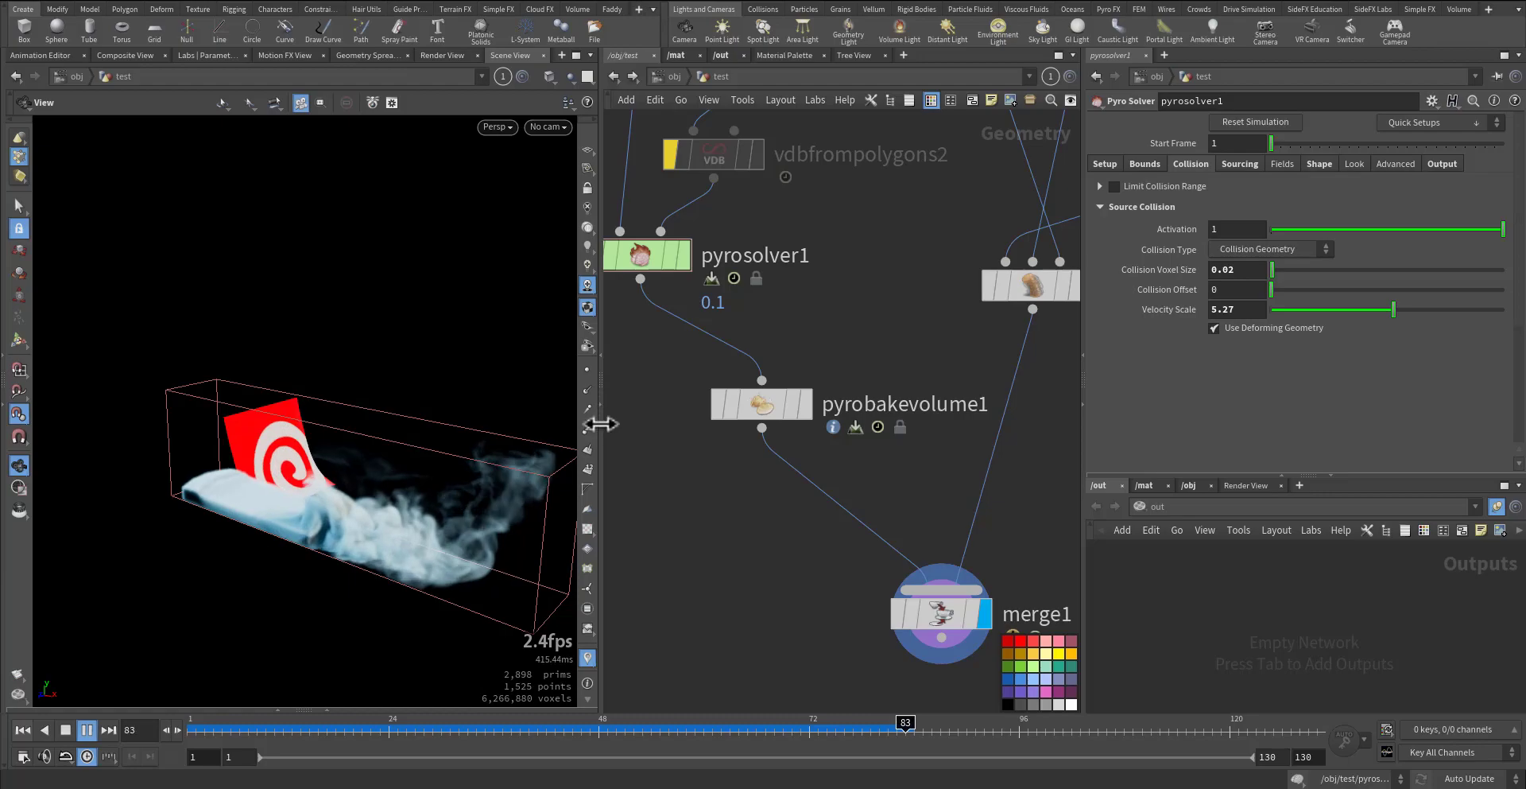
drag(739, 424, 740, 429)
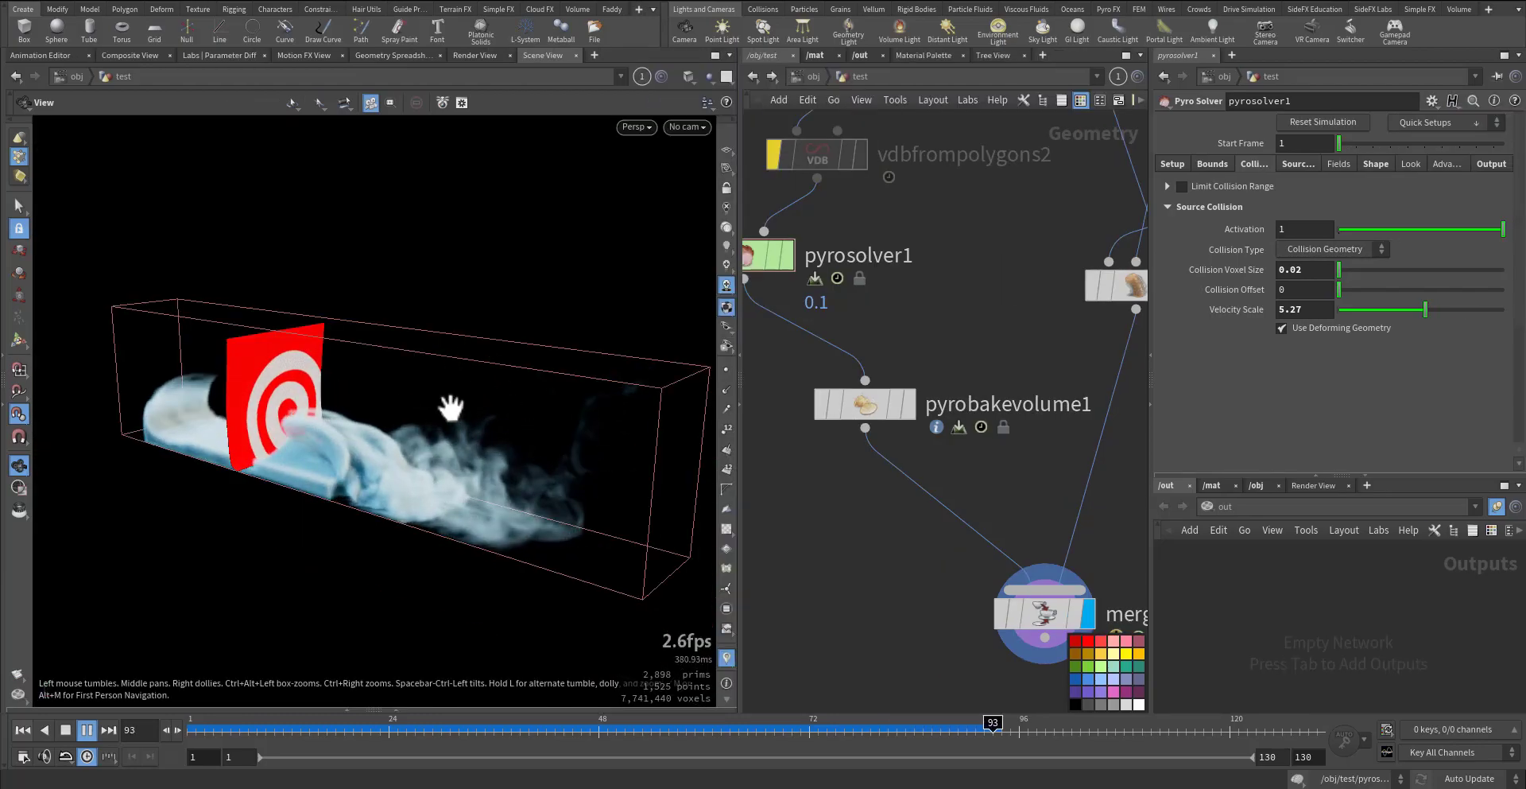
key(ctrl+Up)
key(Up)
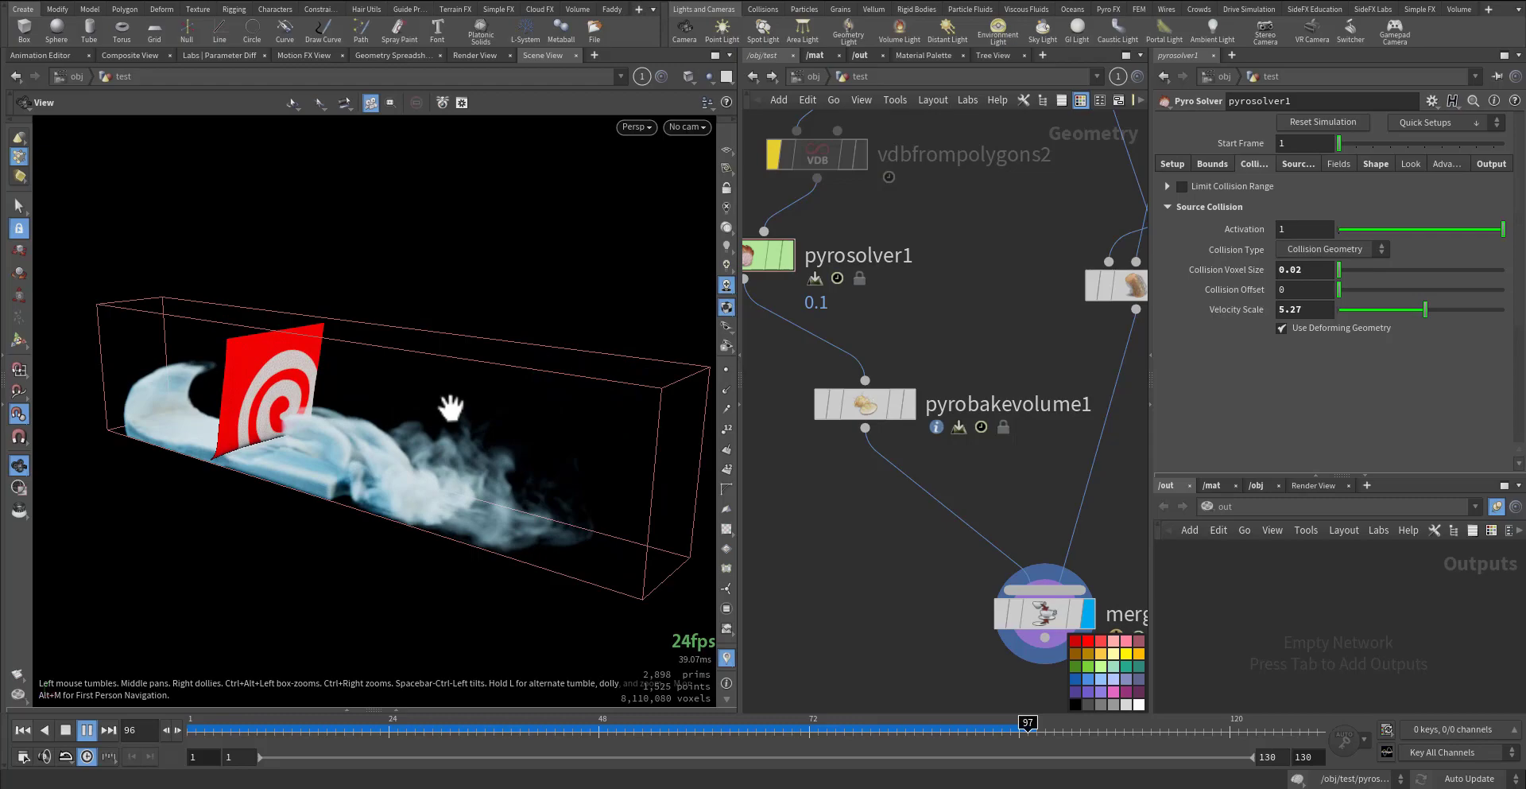
key(ctrl+Up)
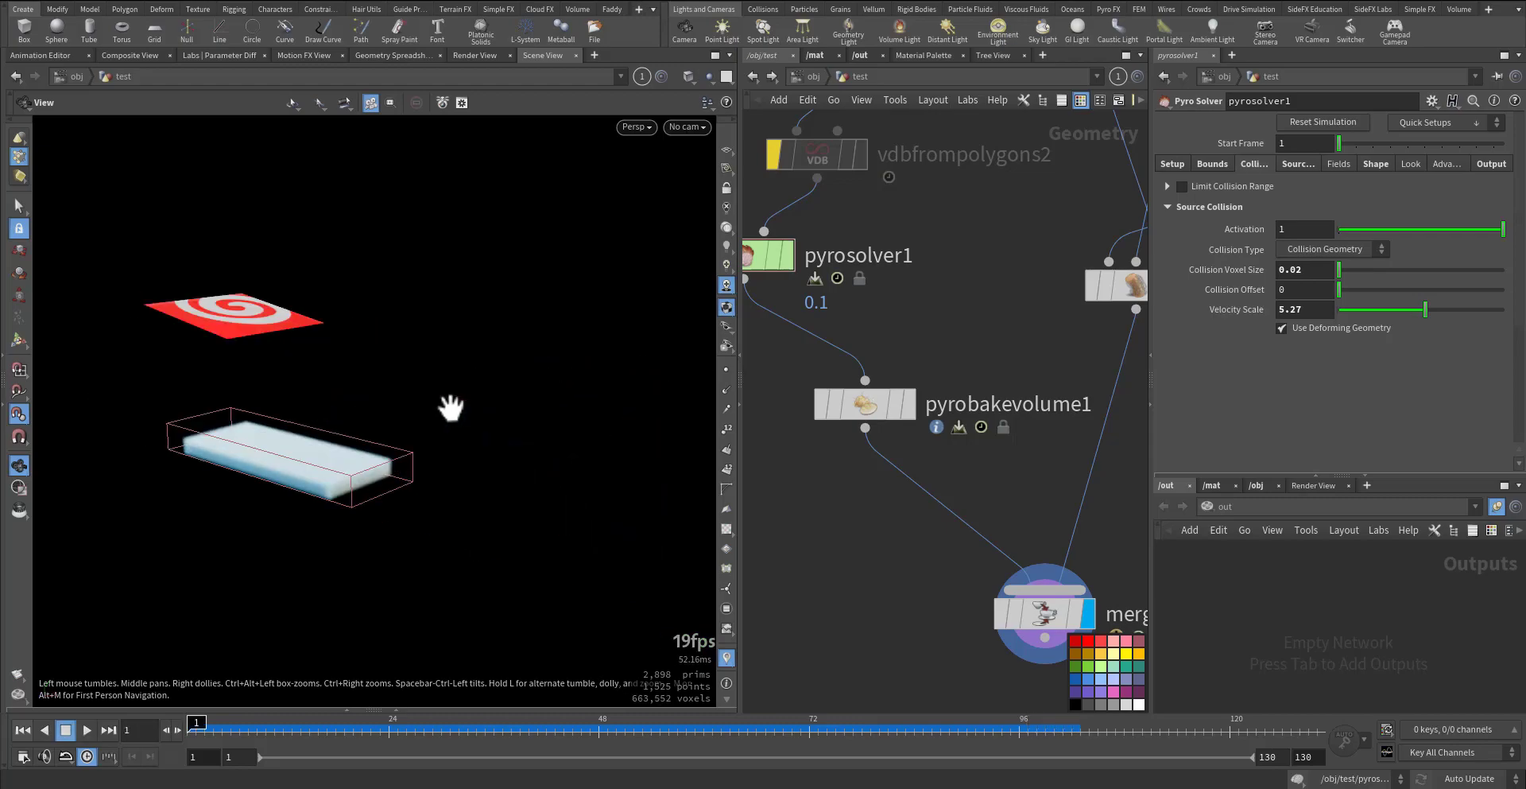
Step: Reset the collision Velocity Scale to its default of 1, play the simulation and rewind it to frame 1
ctrl+middle_click(1224, 312)
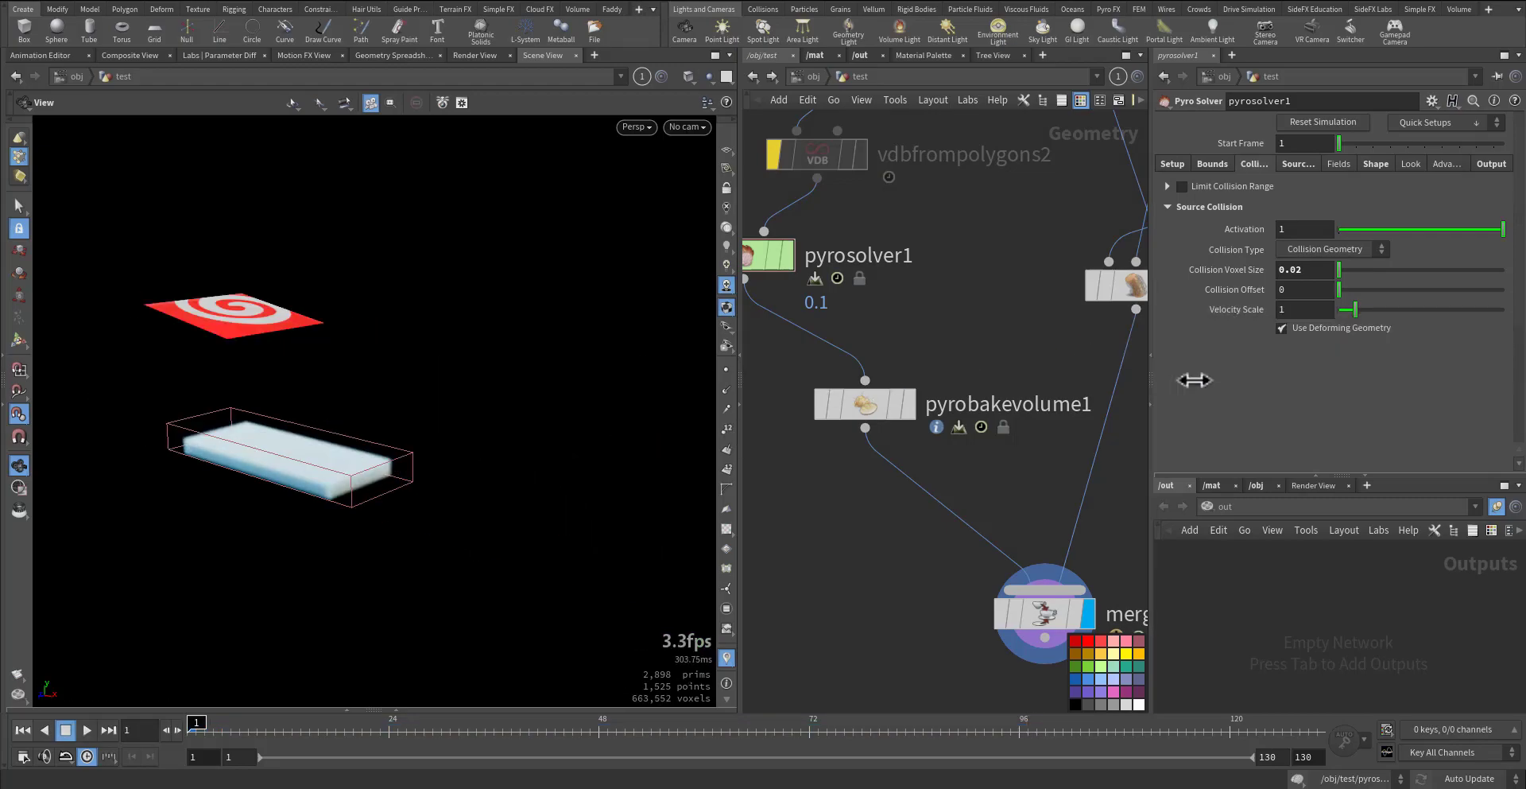
key(Up)
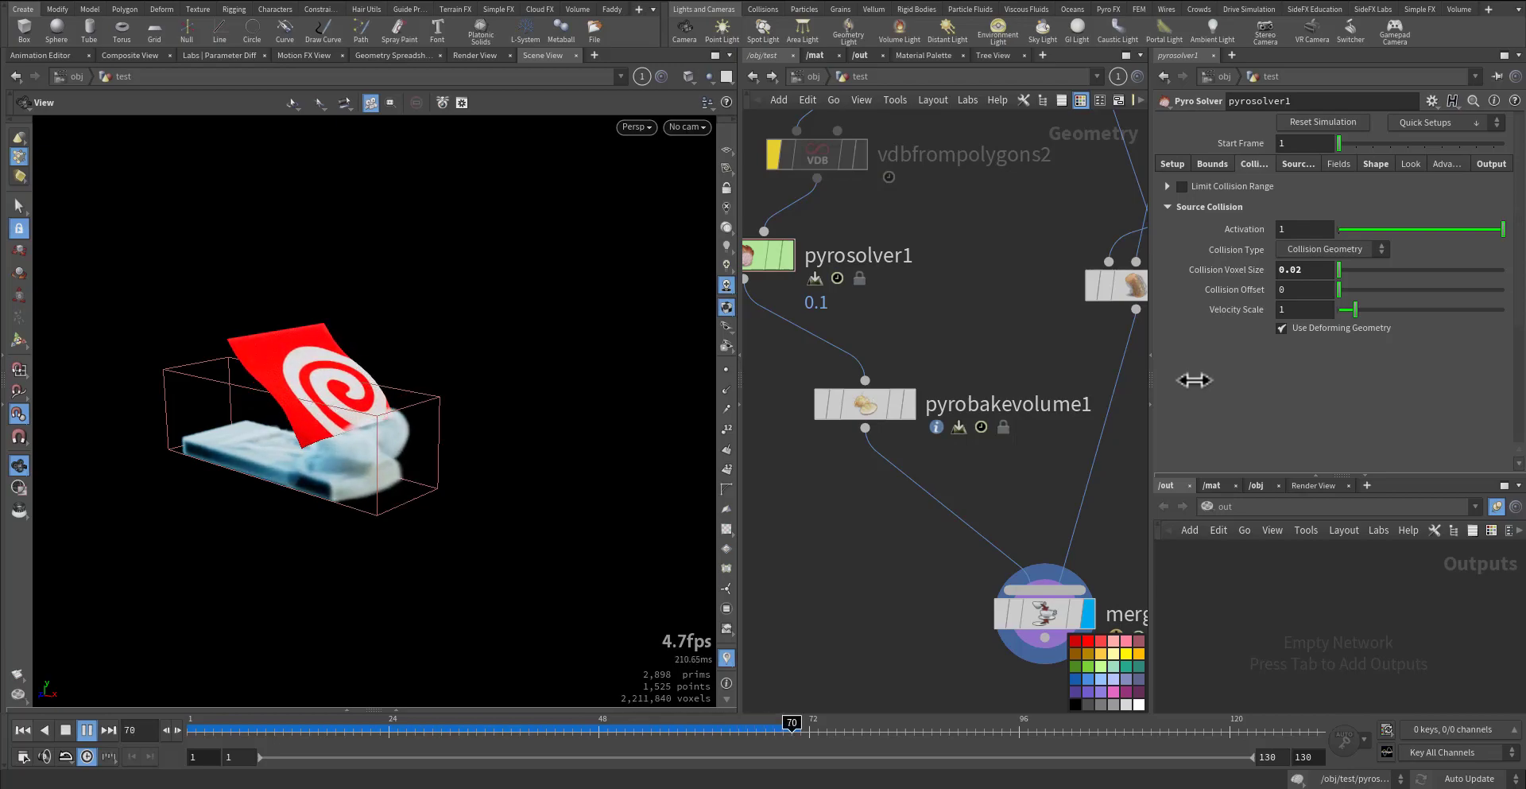
key(ctrl+Up)
Step: Extend box1 along Z to a depth of about 12.7 and display vdbfrompolygons1
middle_drag(976, 307, 1080, 521)
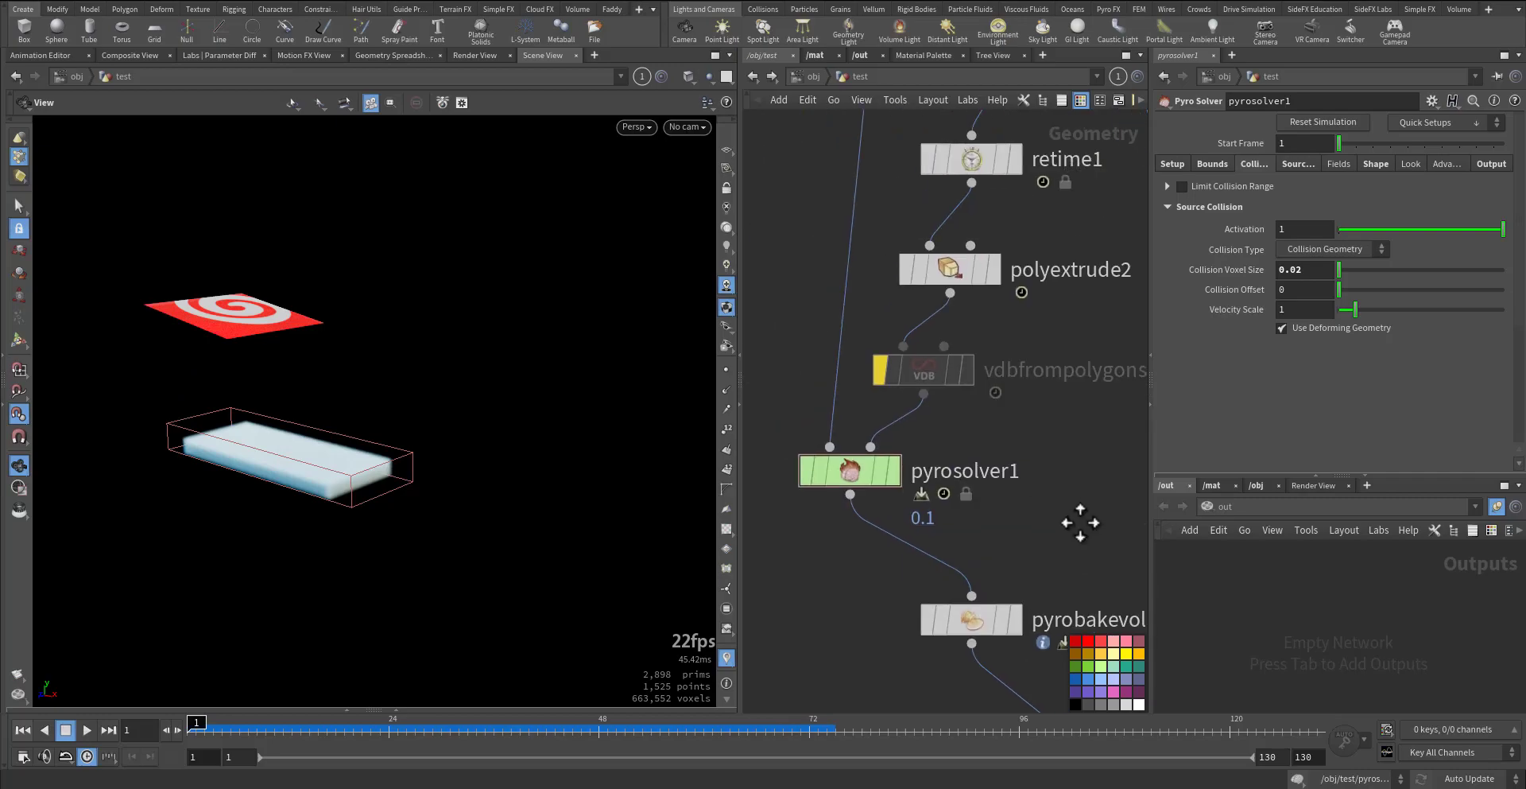
middle_drag(893, 174, 869, 415)
middle_drag(863, 358, 872, 535)
click(914, 313)
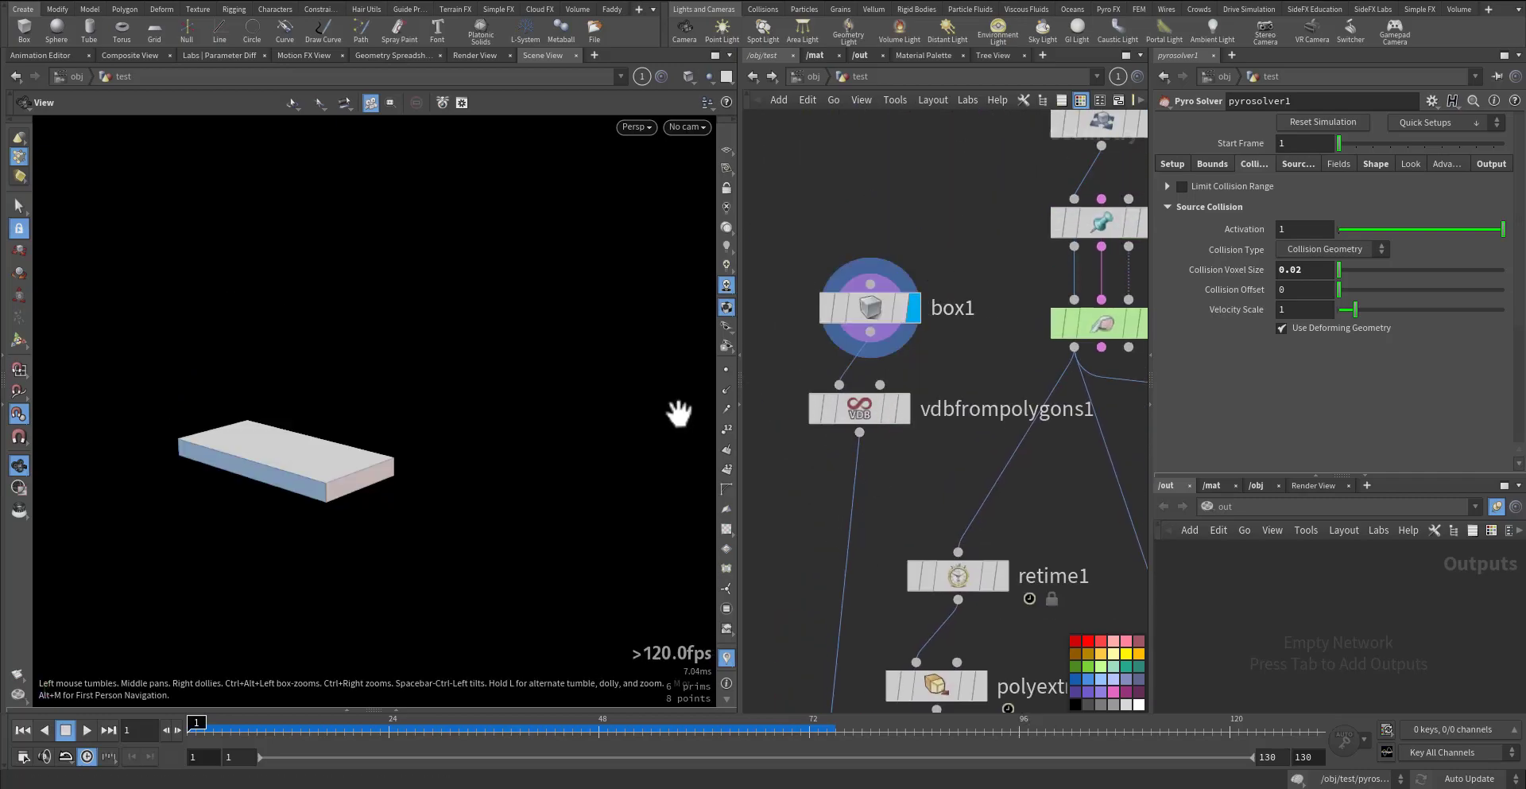
key(Return)
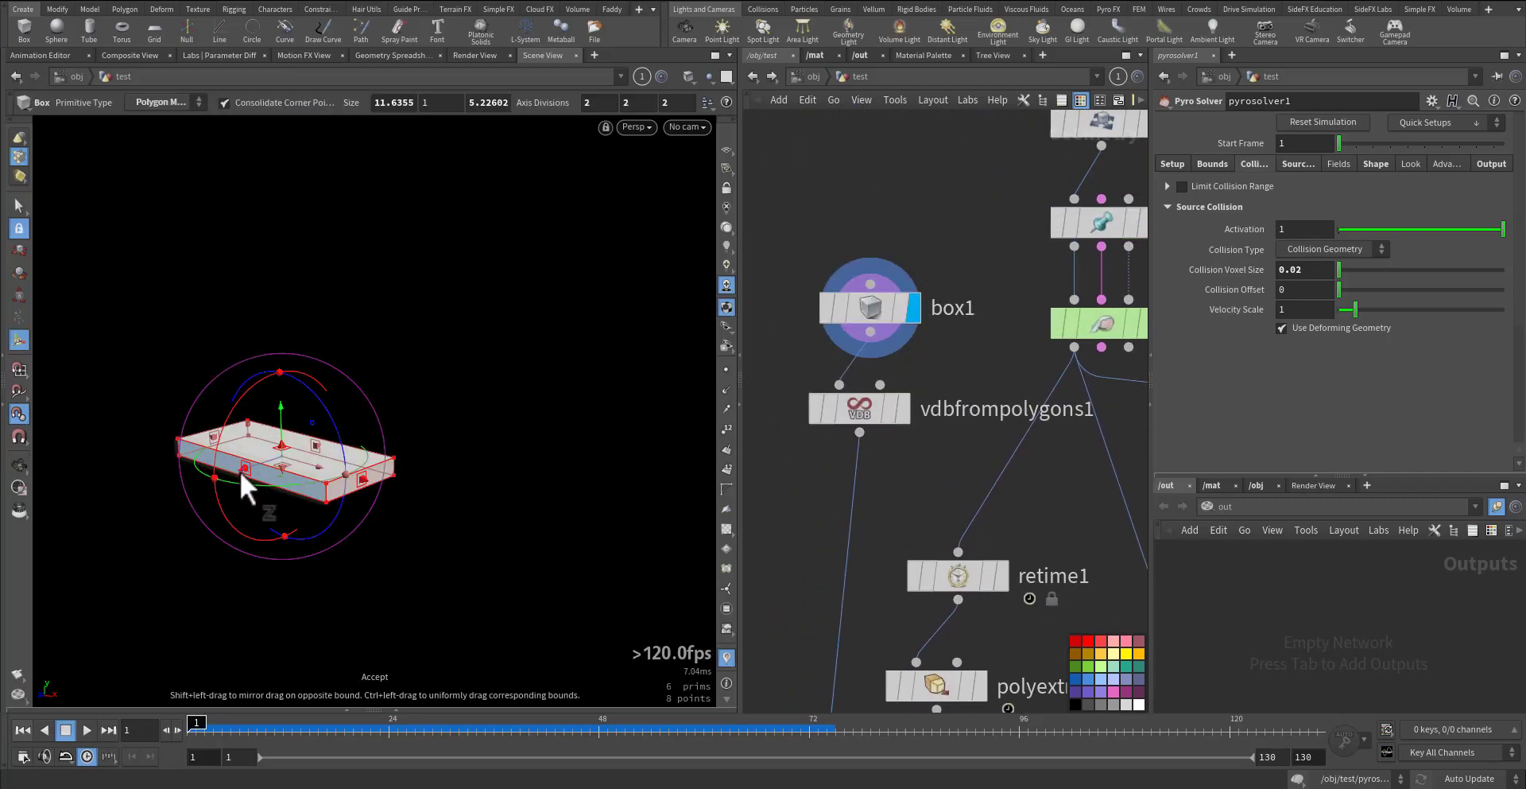
drag(240, 470, 184, 494)
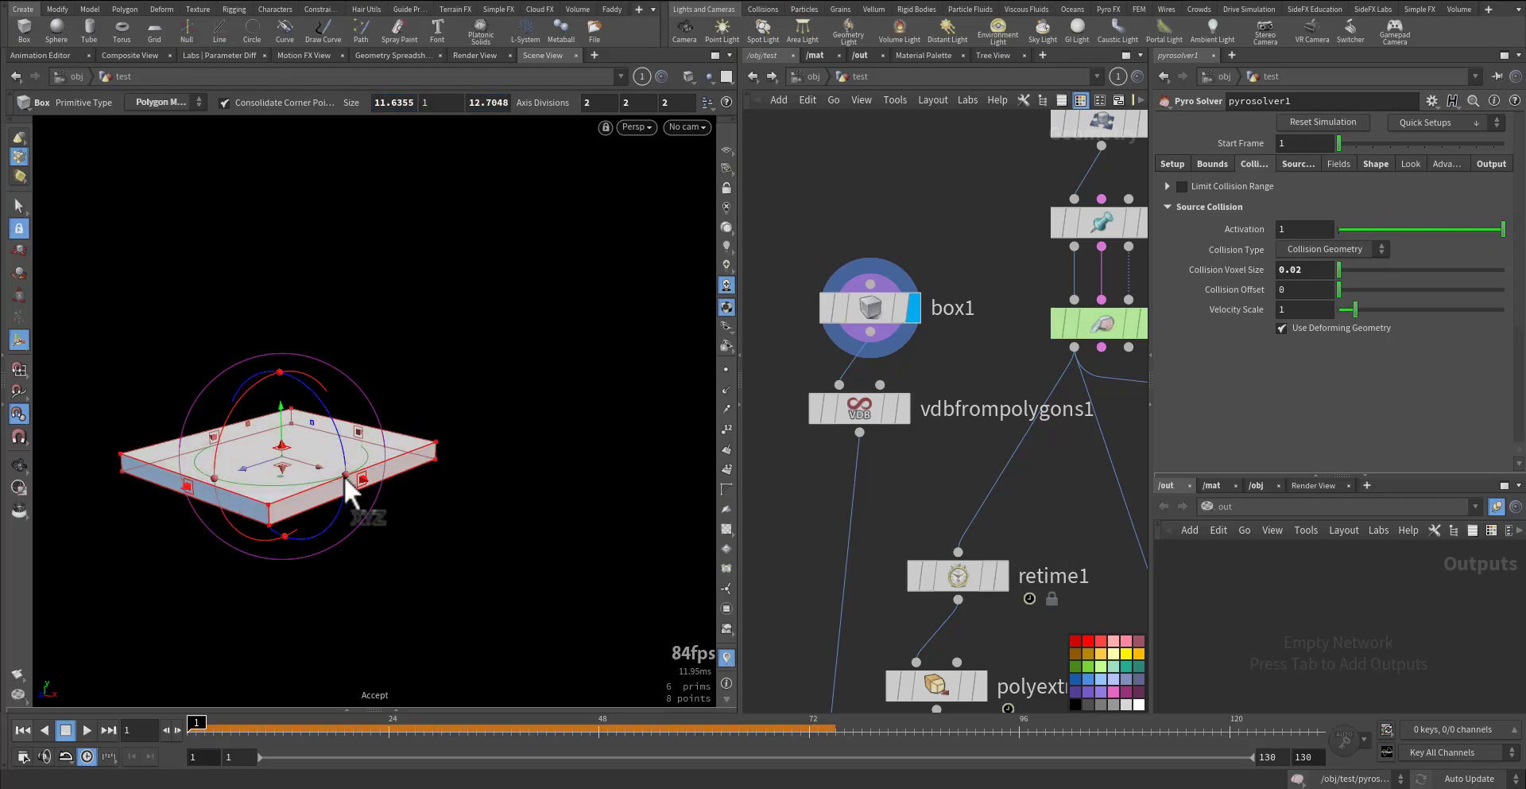
click(903, 408)
Step: Display pyrosolver1 and widen its simulation bounds along Z on both sides of the enlarged smoke source
scroll(907, 522, down, 5)
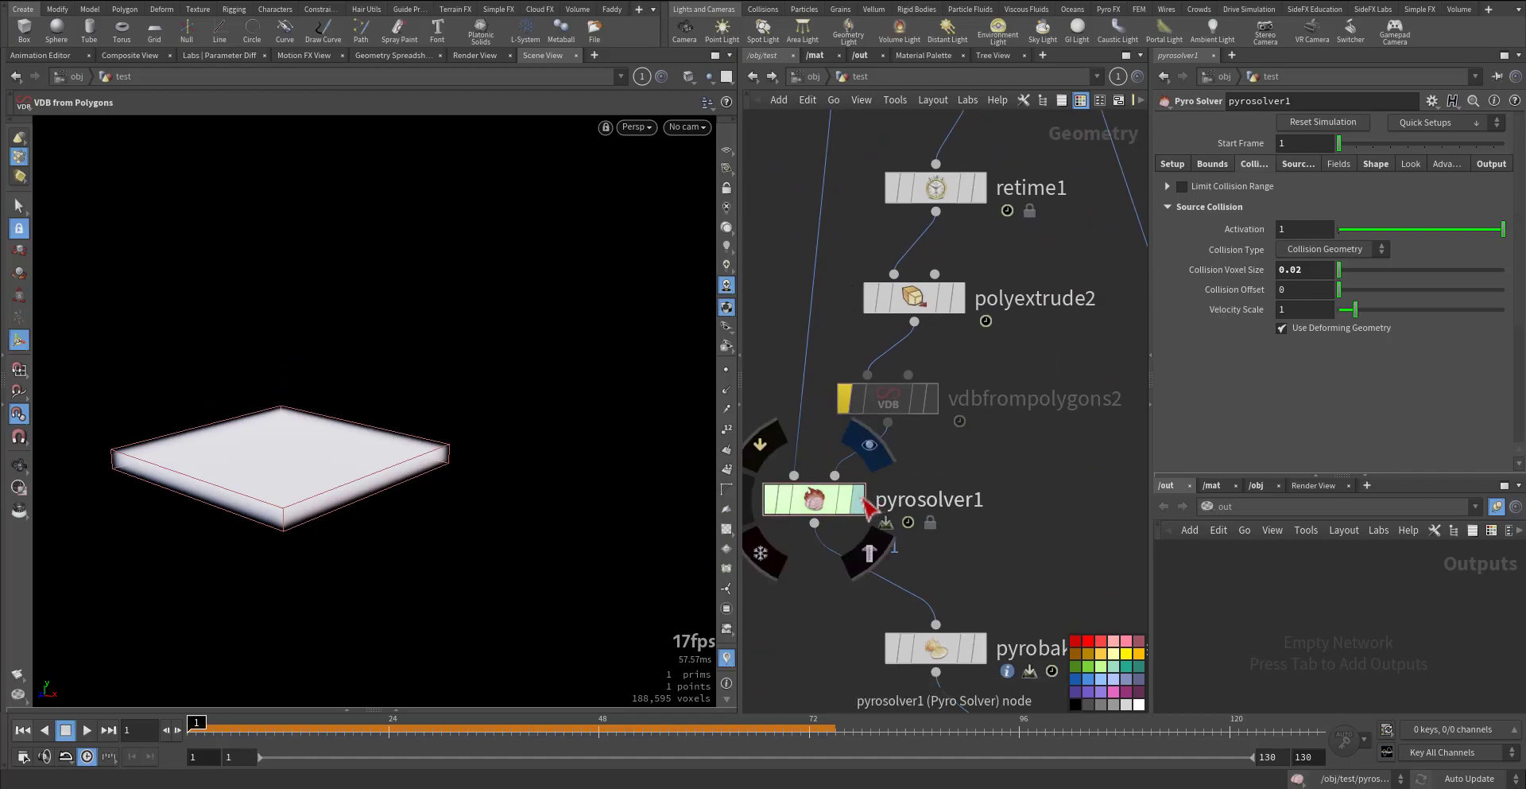
click(857, 501)
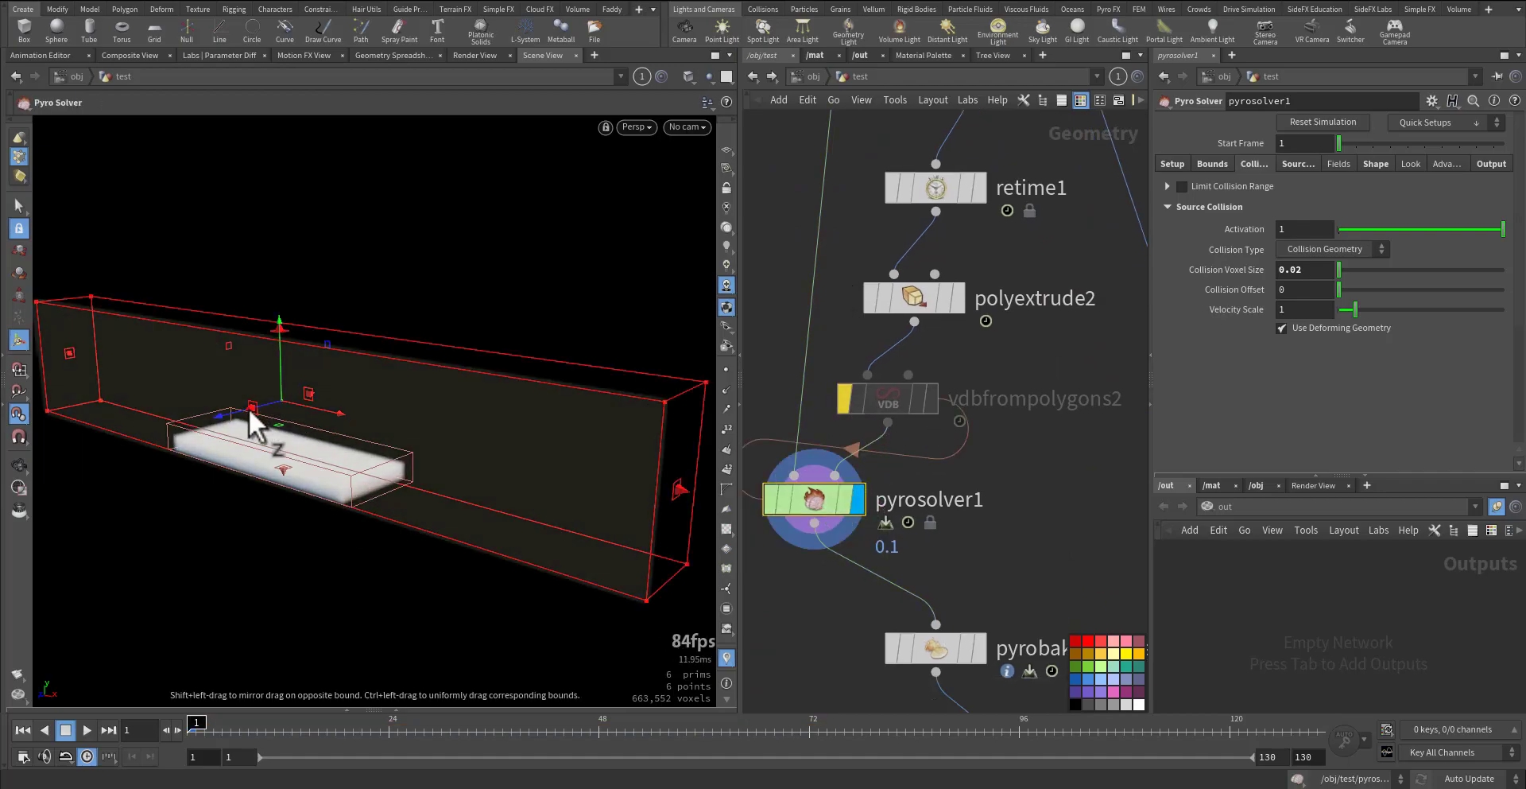
drag(250, 407, 186, 449)
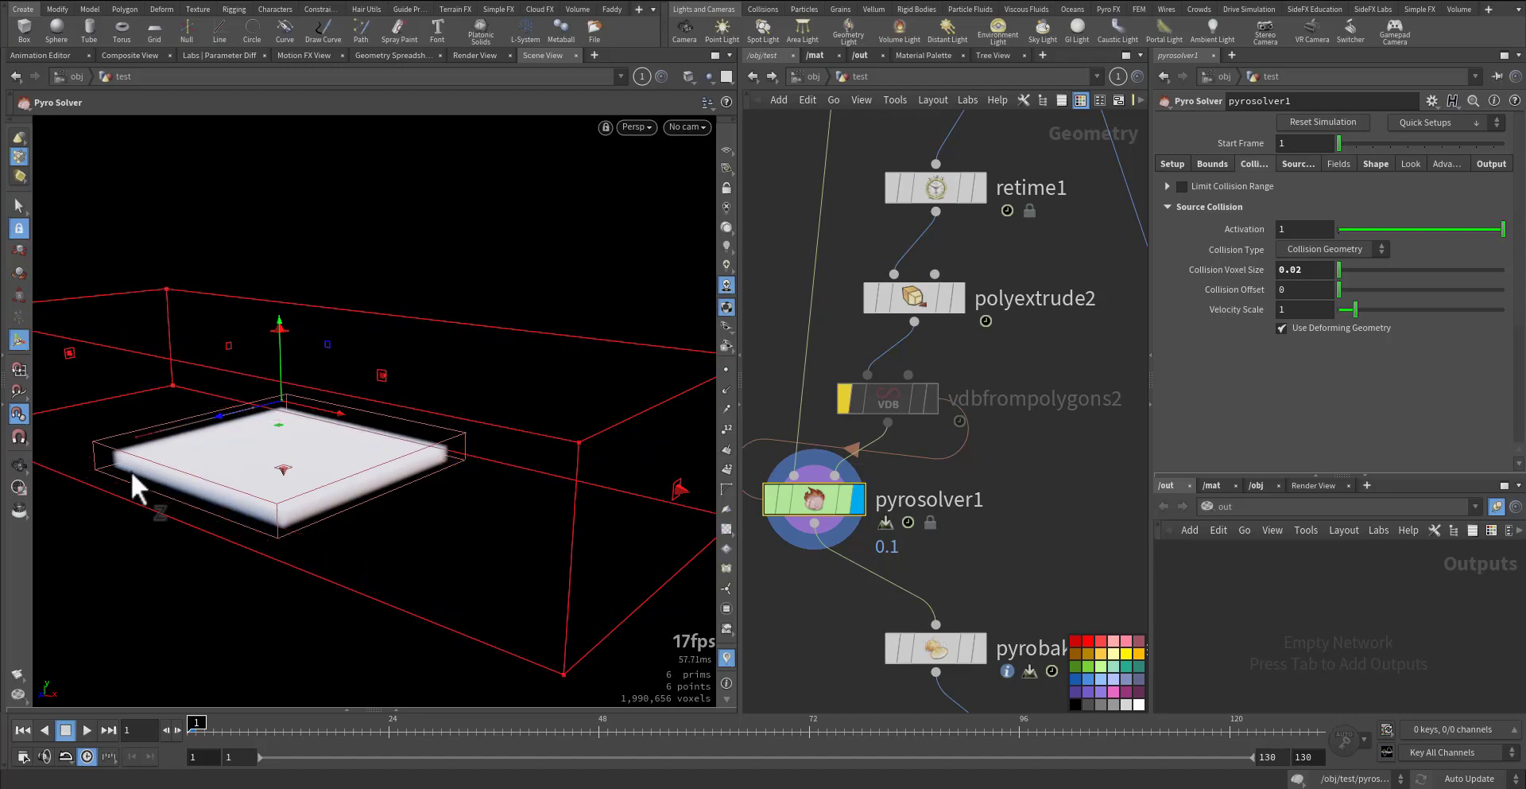
Step: Display merge1 and play the cloth and widened smoke simulation from frame 1, pausing it partway
middle_drag(1082, 488, 901, 298)
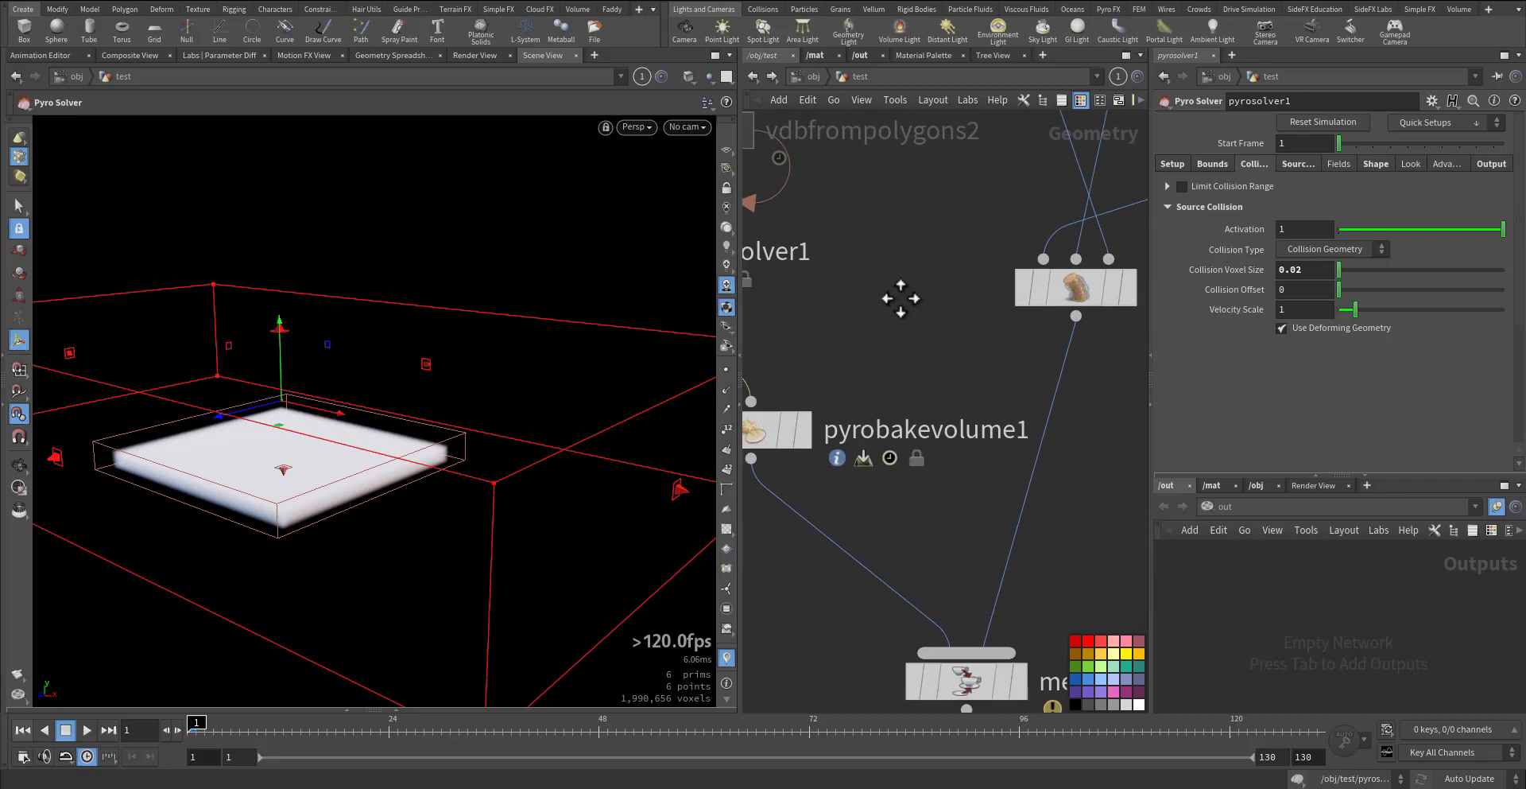
middle_drag(1006, 607, 988, 521)
click(999, 595)
key(Escape)
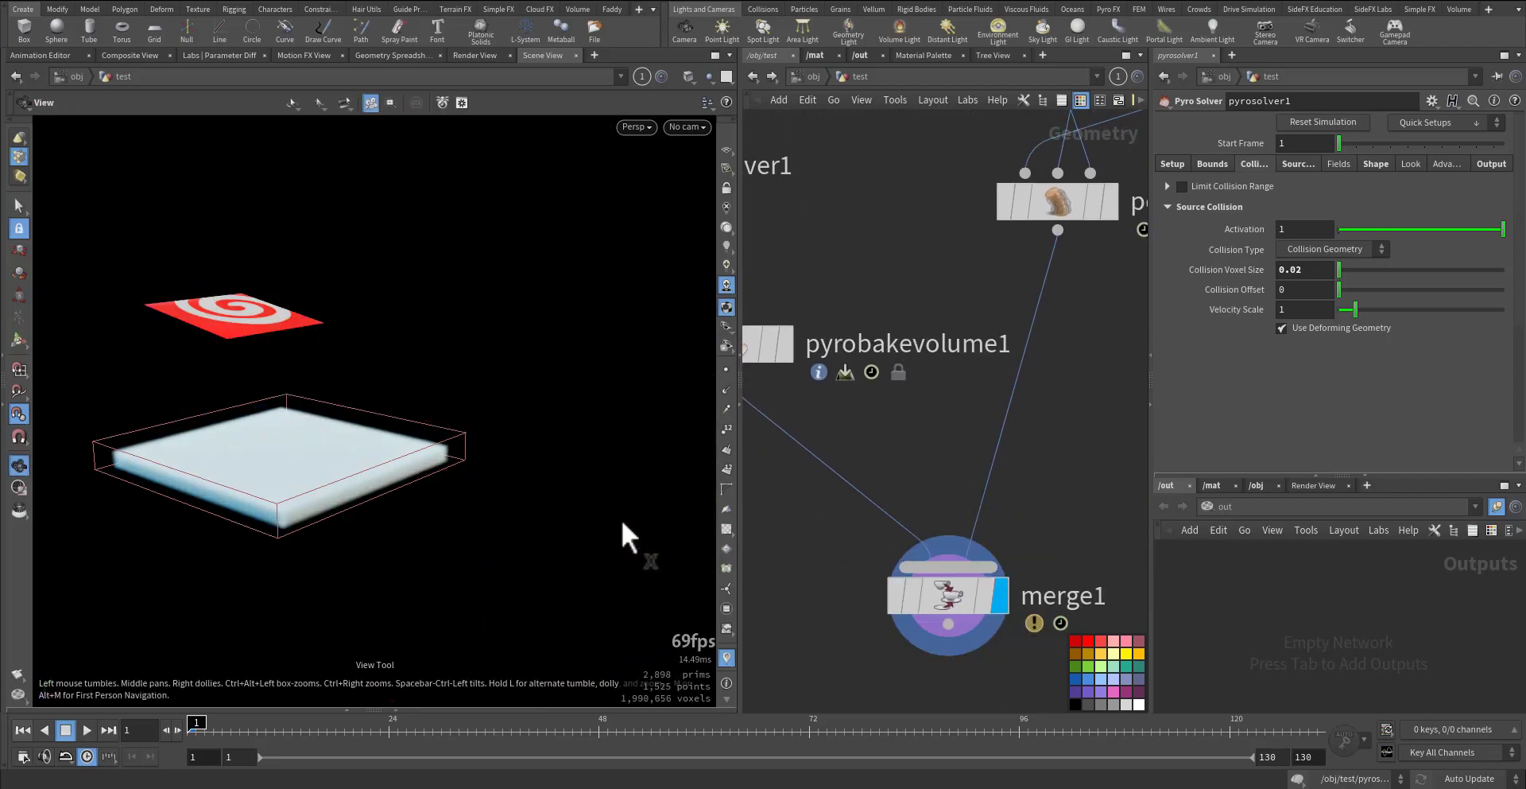
key(Up)
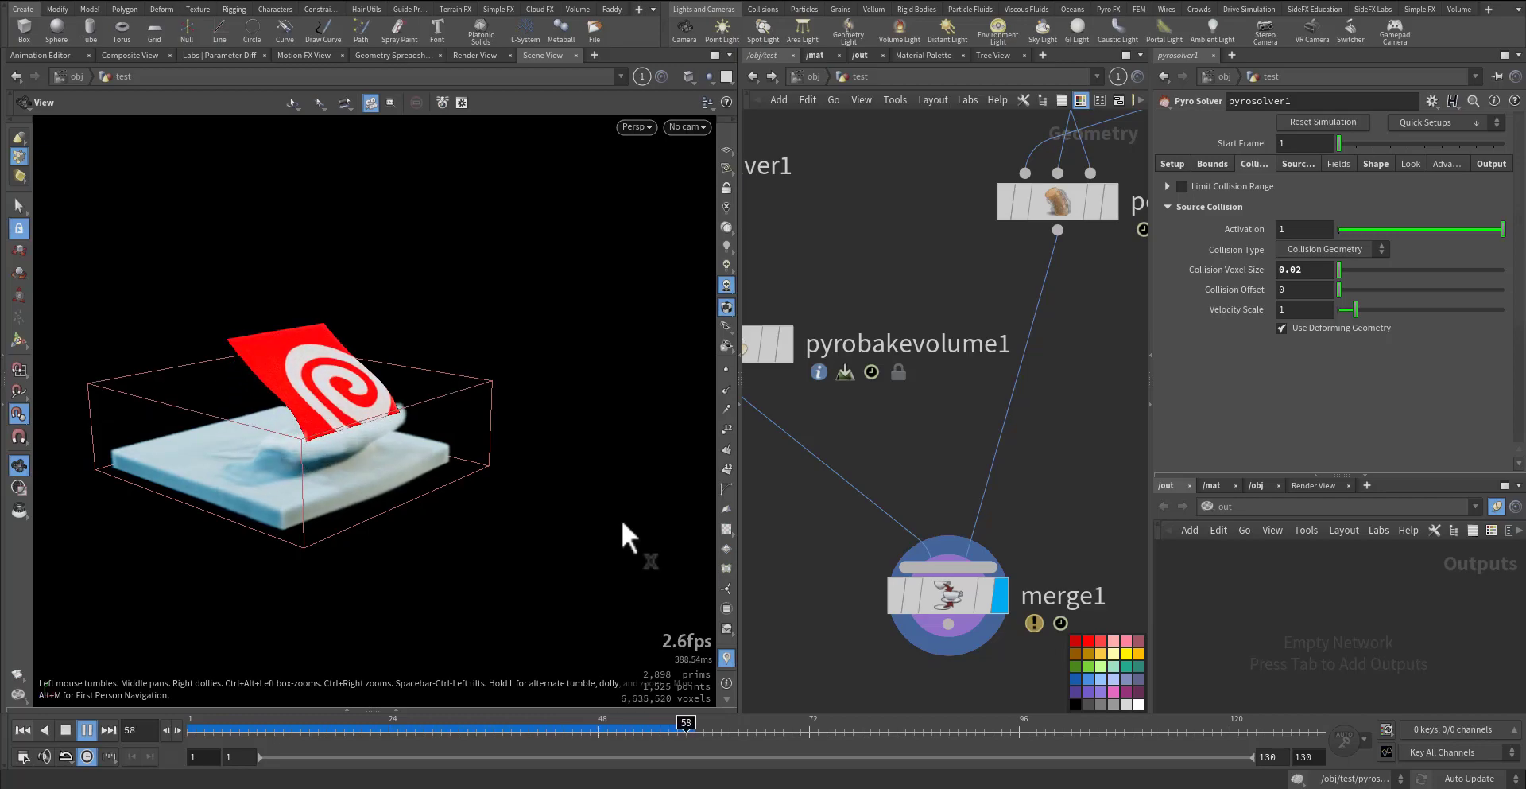
key(Down)
Step: View the cloth and smoke from the side, continue playback, replay it from frame 1 and rewind
drag(157, 532, 264, 518)
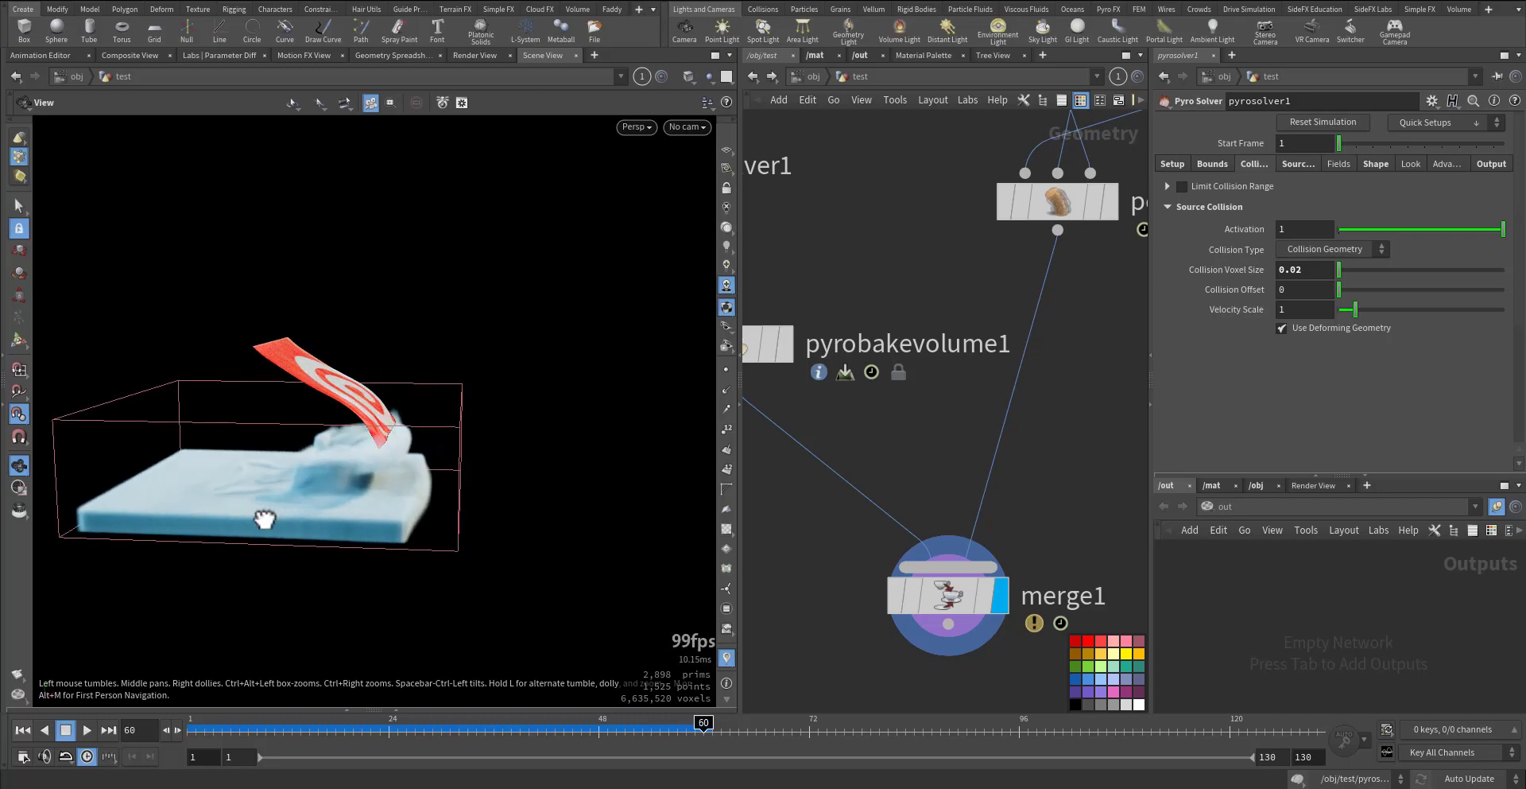
key(Up)
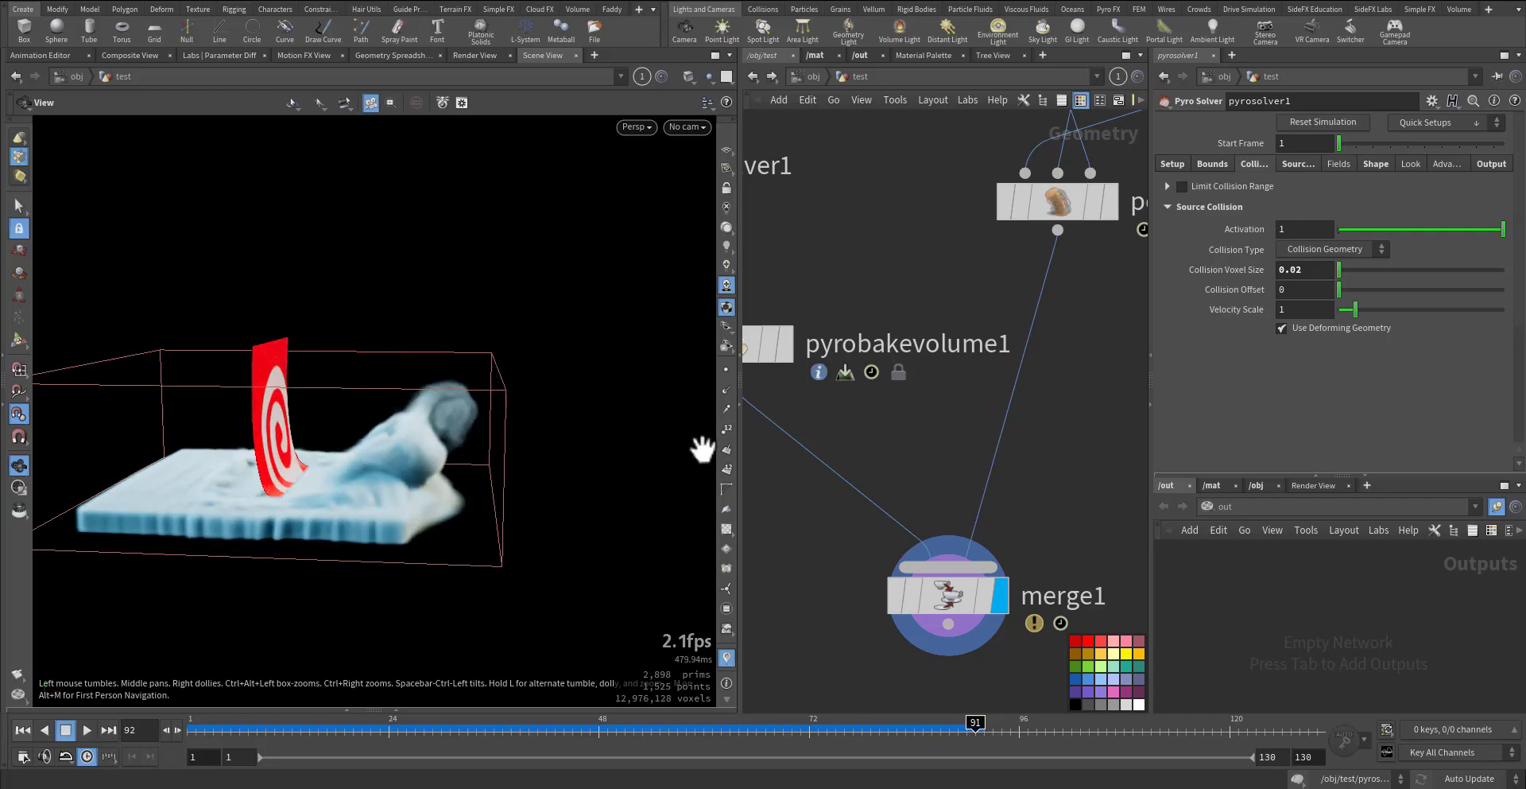
key(ctrl+Up)
key(Up)
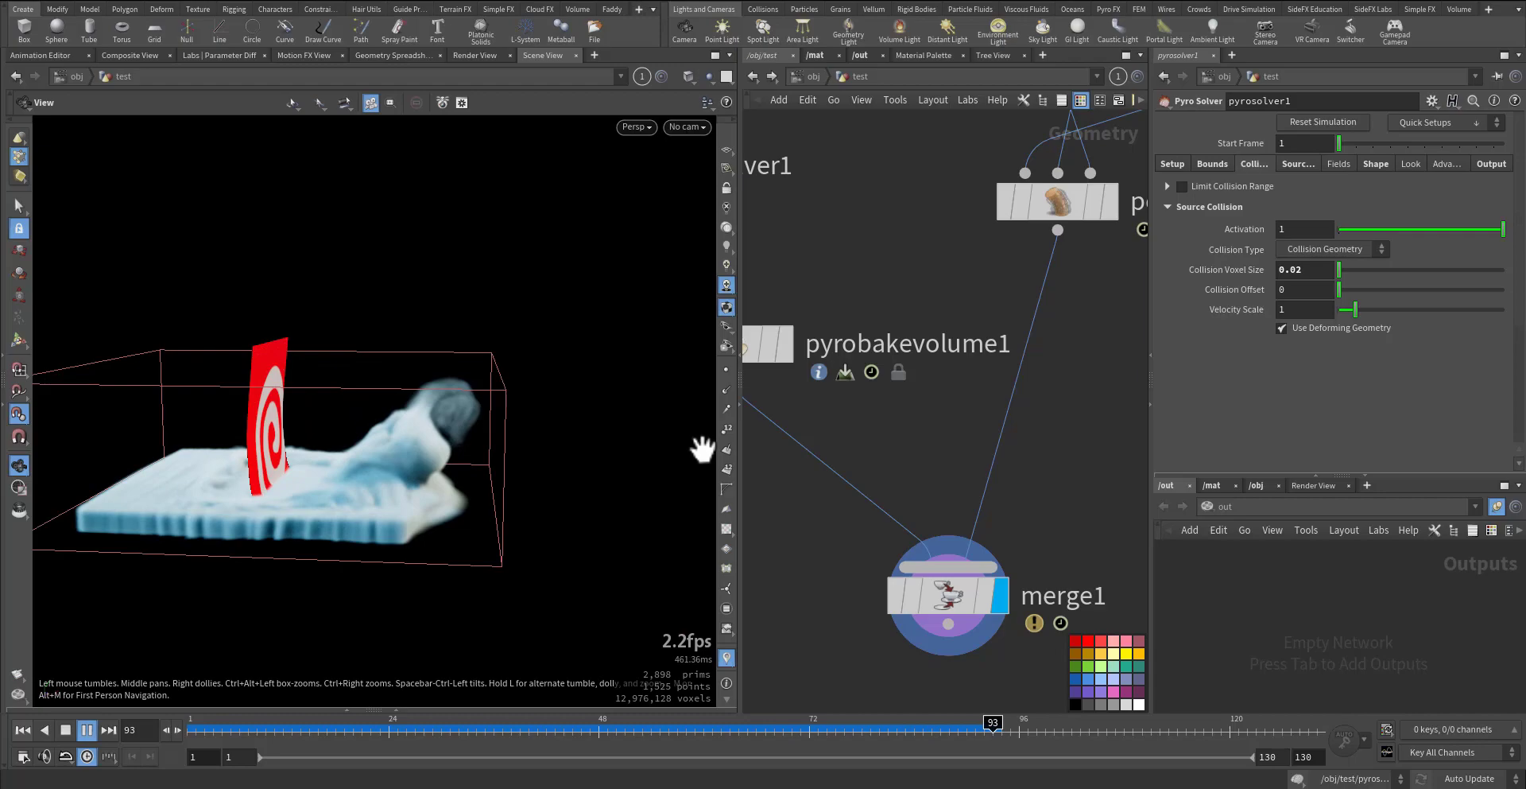
key(ctrl+Up)
Step: Select vellumcloth1 and review its bend, stretch, drag and Pin to Animation settings
middle_drag(884, 268, 846, 340)
middle_drag(901, 231, 801, 474)
middle_drag(914, 288, 846, 419)
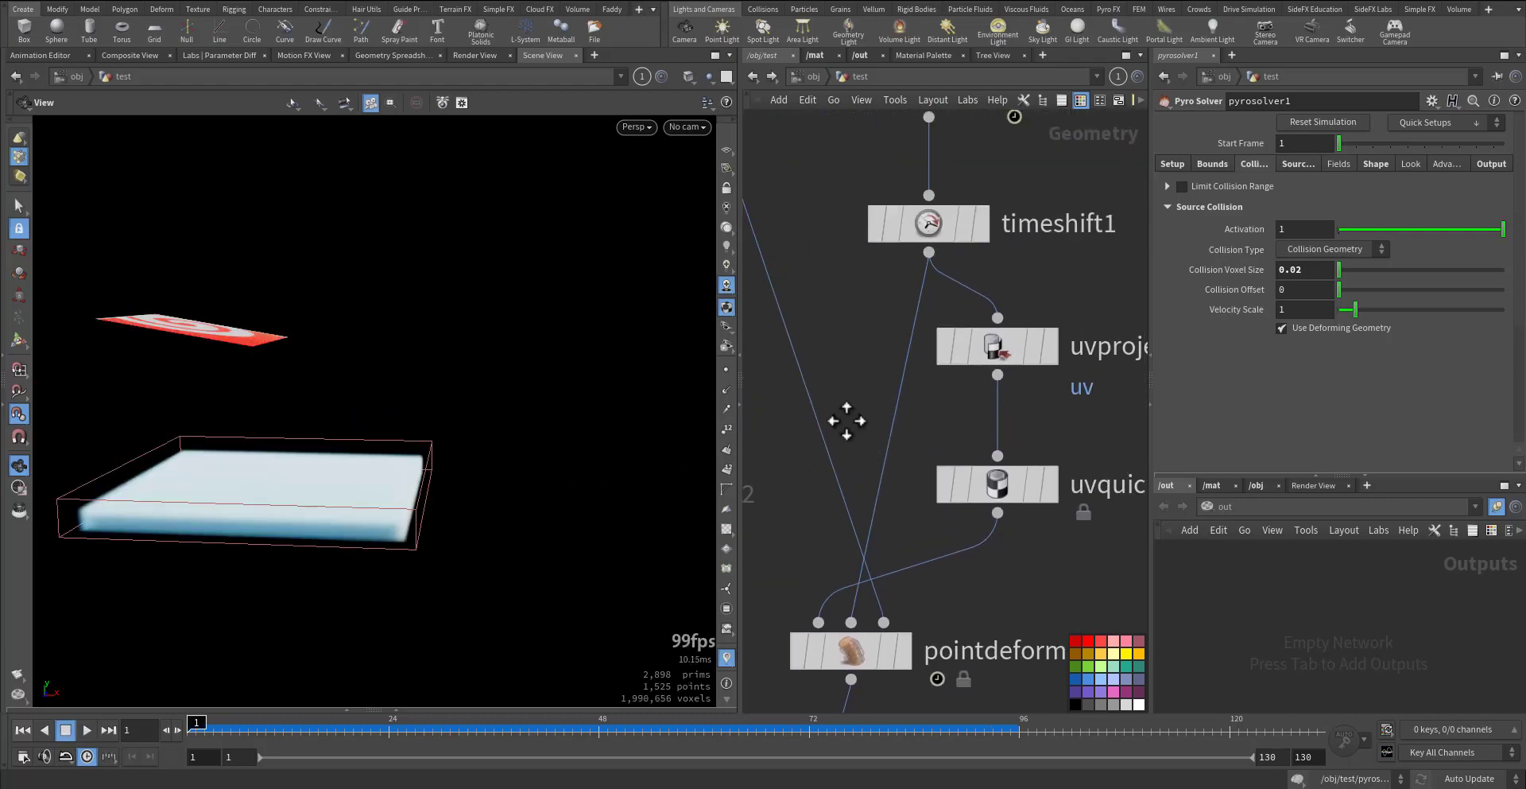
middle_drag(859, 336, 821, 484)
mouse_move(789, 306)
middle_down()
mouse_move(811, 374)
mouse_move(794, 240)
mouse_move(845, 396)
mouse_move(930, 554)
mouse_move(794, 322)
middle_up()
click(882, 246)
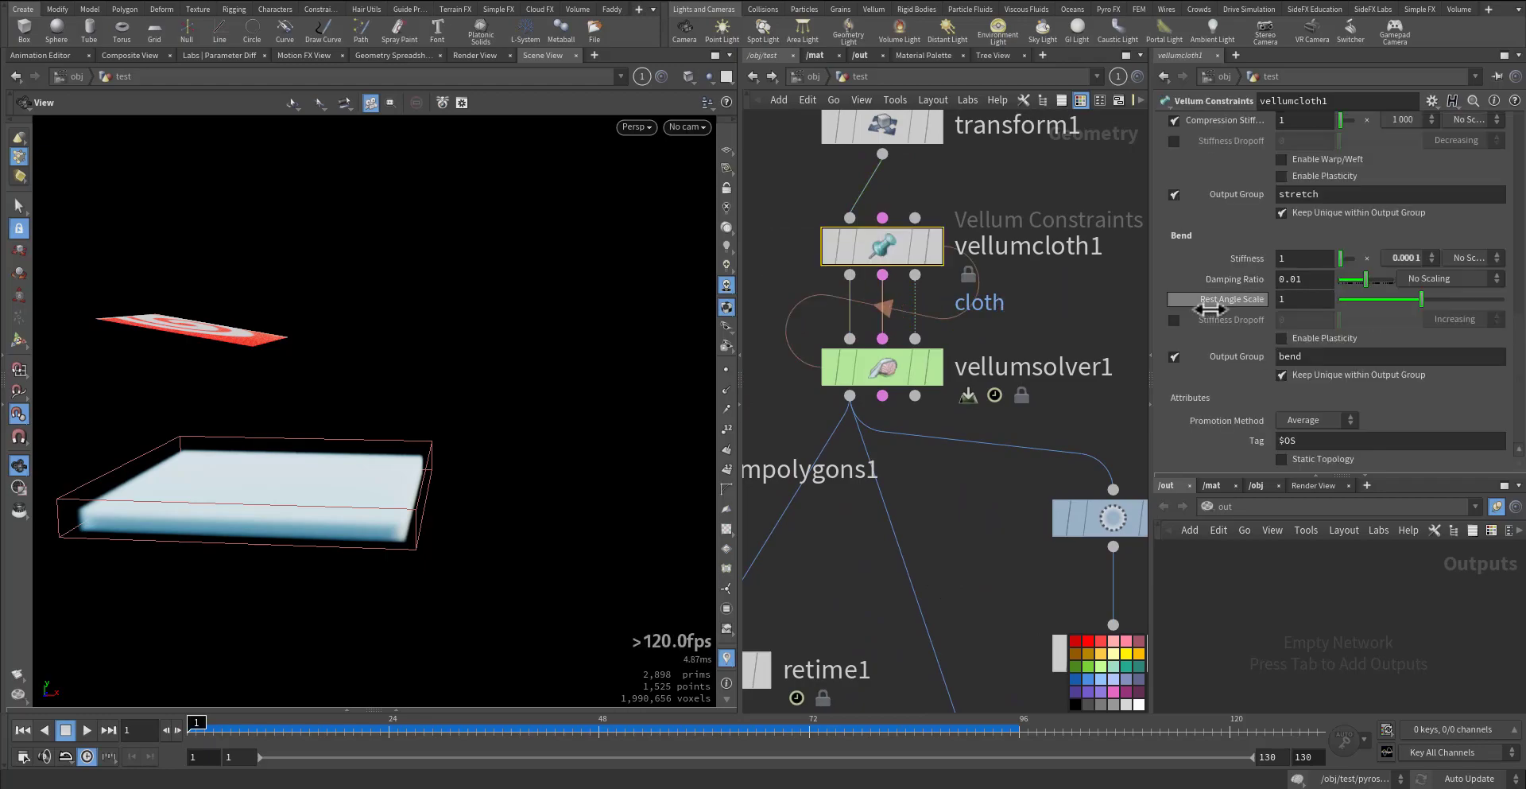
scroll(1253, 344, up, 5)
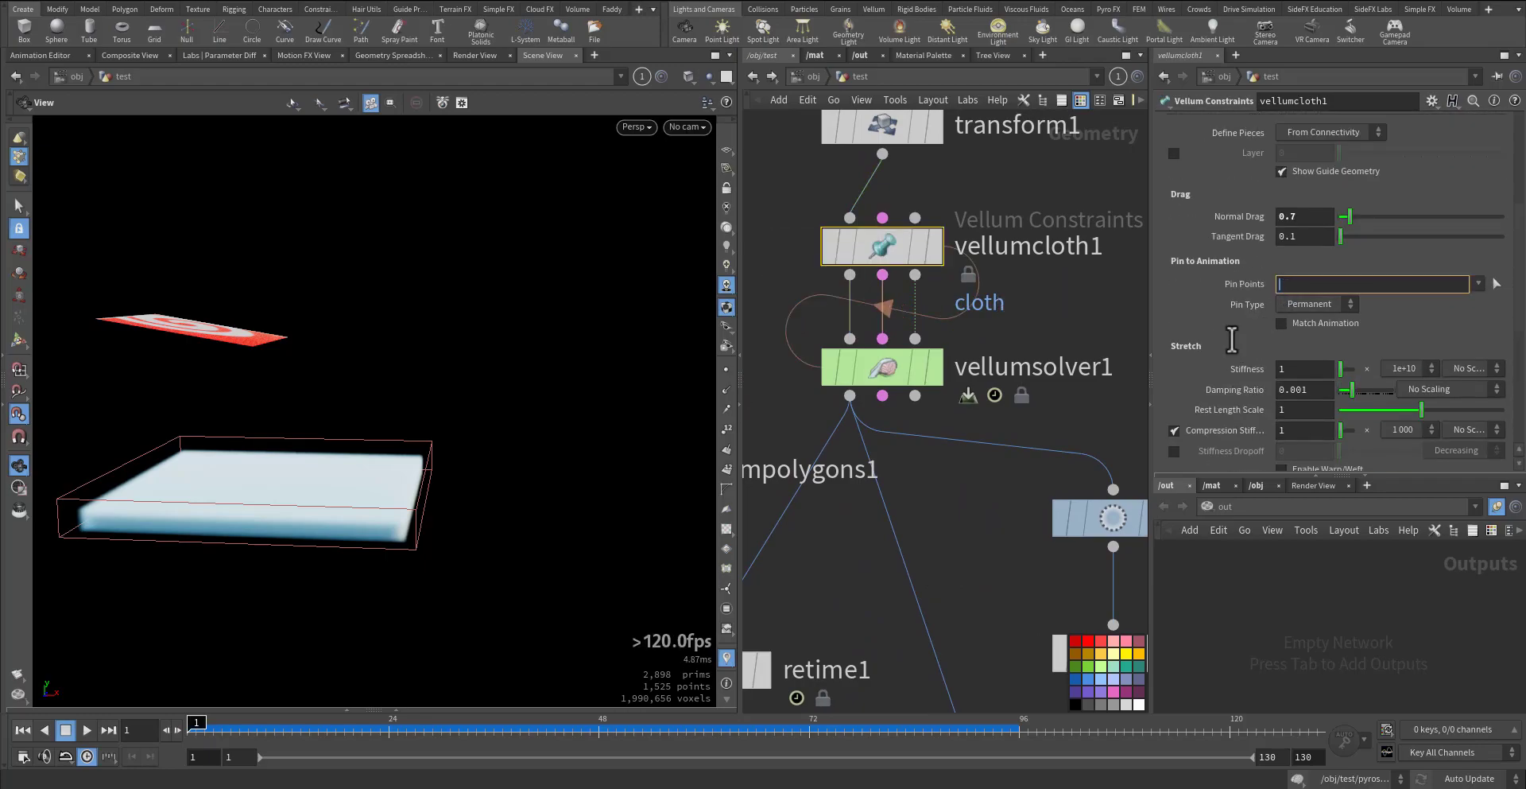
Step: Move the cloth grid closer to the smoke by setting transform1's Translate to about -4.17, 5.86, 0
middle_drag(994, 500, 943, 336)
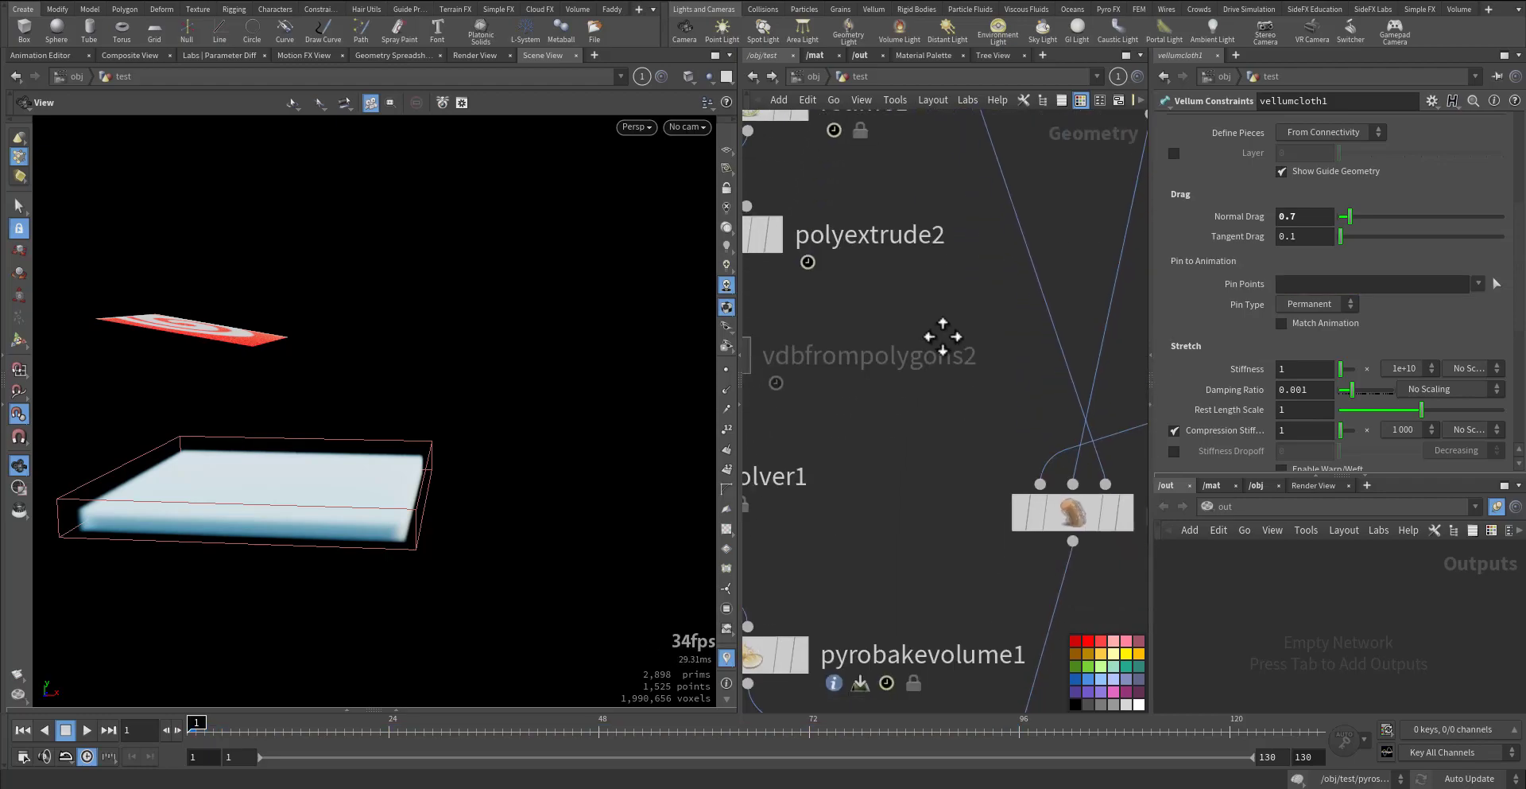
middle_drag(847, 415, 992, 496)
middle_drag(984, 274, 1002, 367)
middle_drag(991, 624, 975, 516)
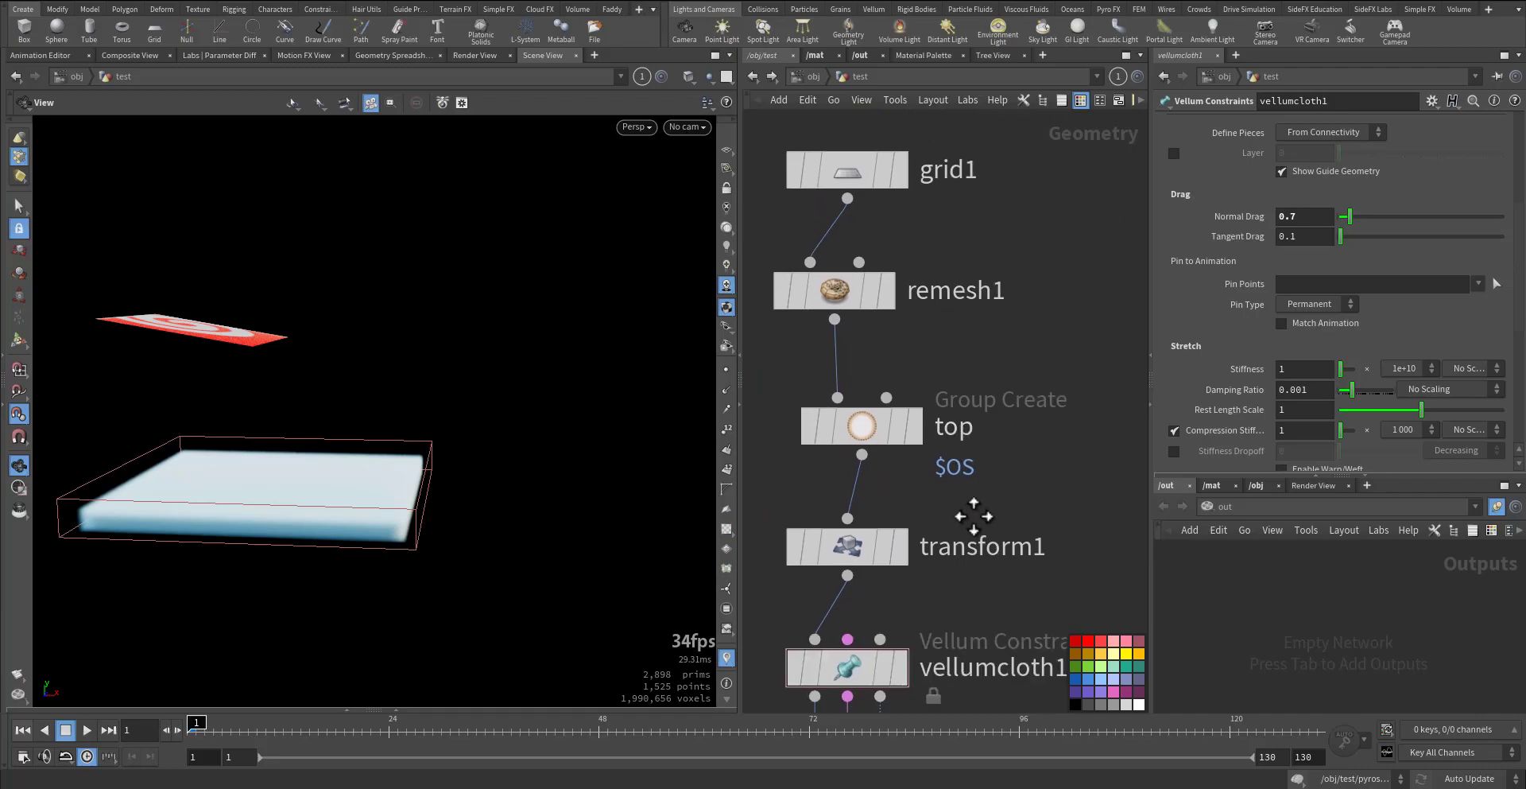
drag(971, 547, 770, 563)
click(820, 545)
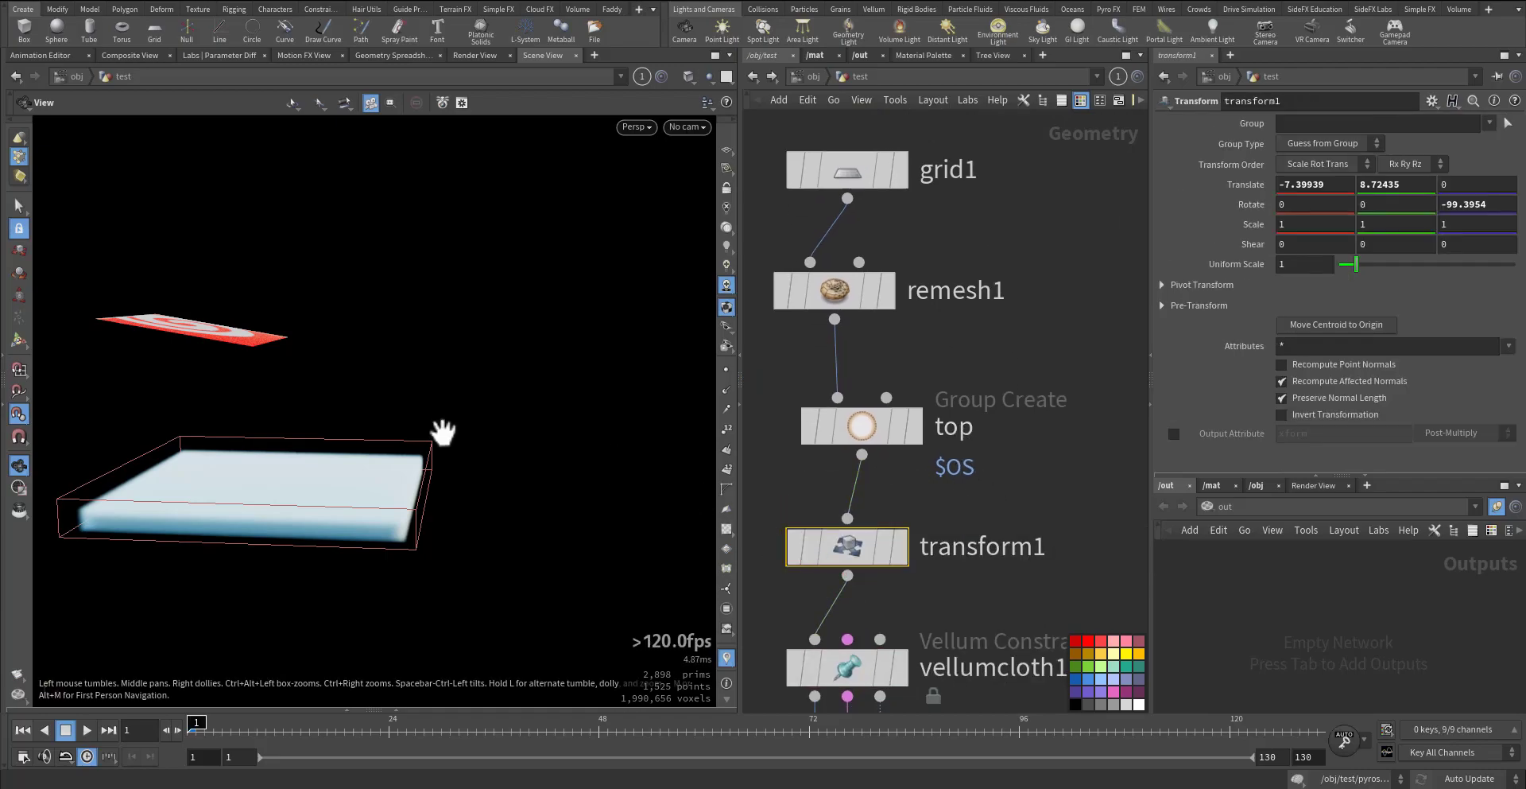
key(Return)
drag(315, 350, 373, 415)
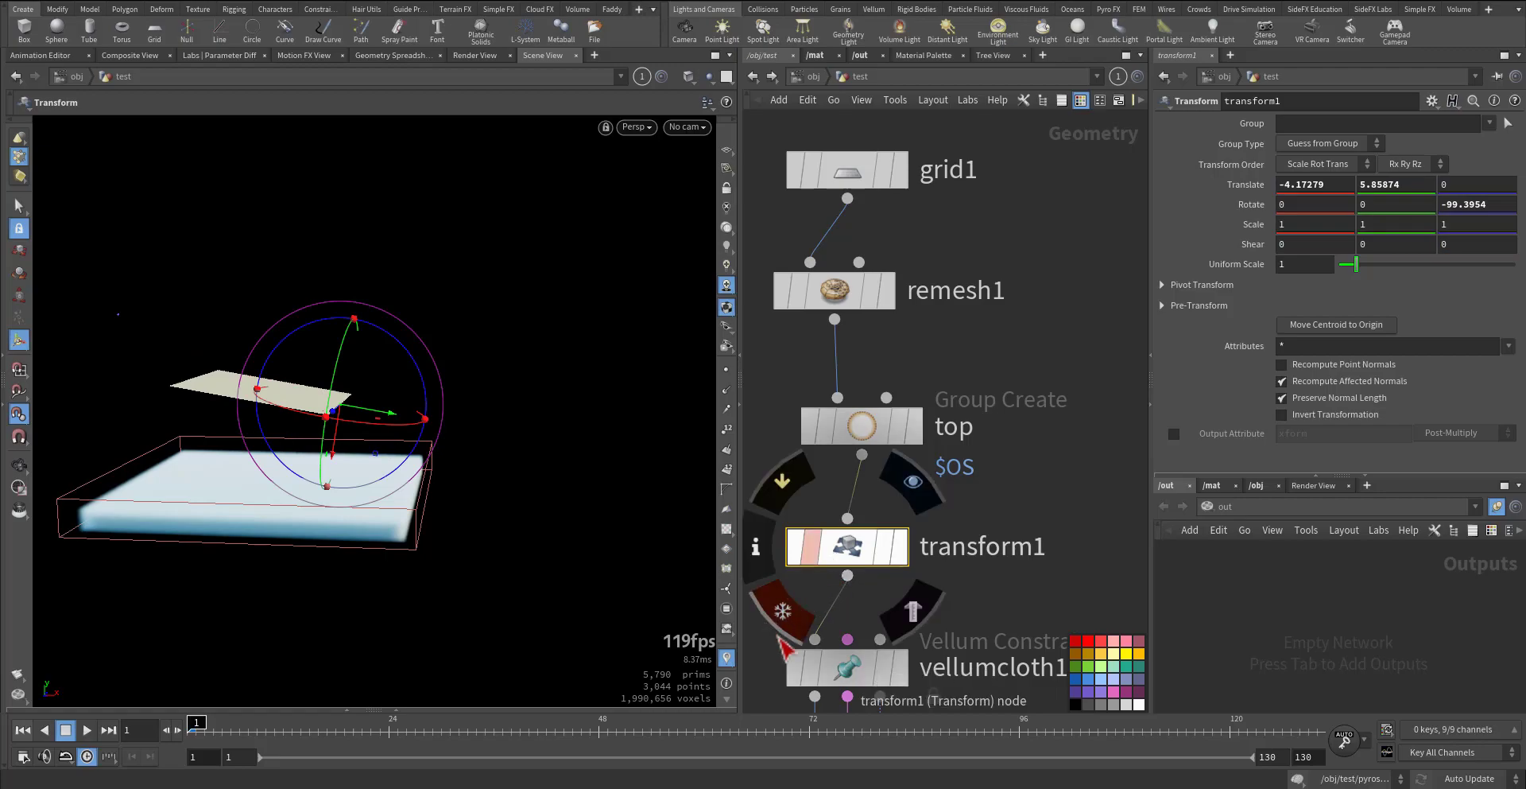
Step: Display vellumsolver1 and play the repositioned cloth simulation on its own, returning to frame 1
middle_drag(811, 605, 1093, 286)
middle_drag(1000, 553, 910, 270)
middle_drag(988, 439, 859, 558)
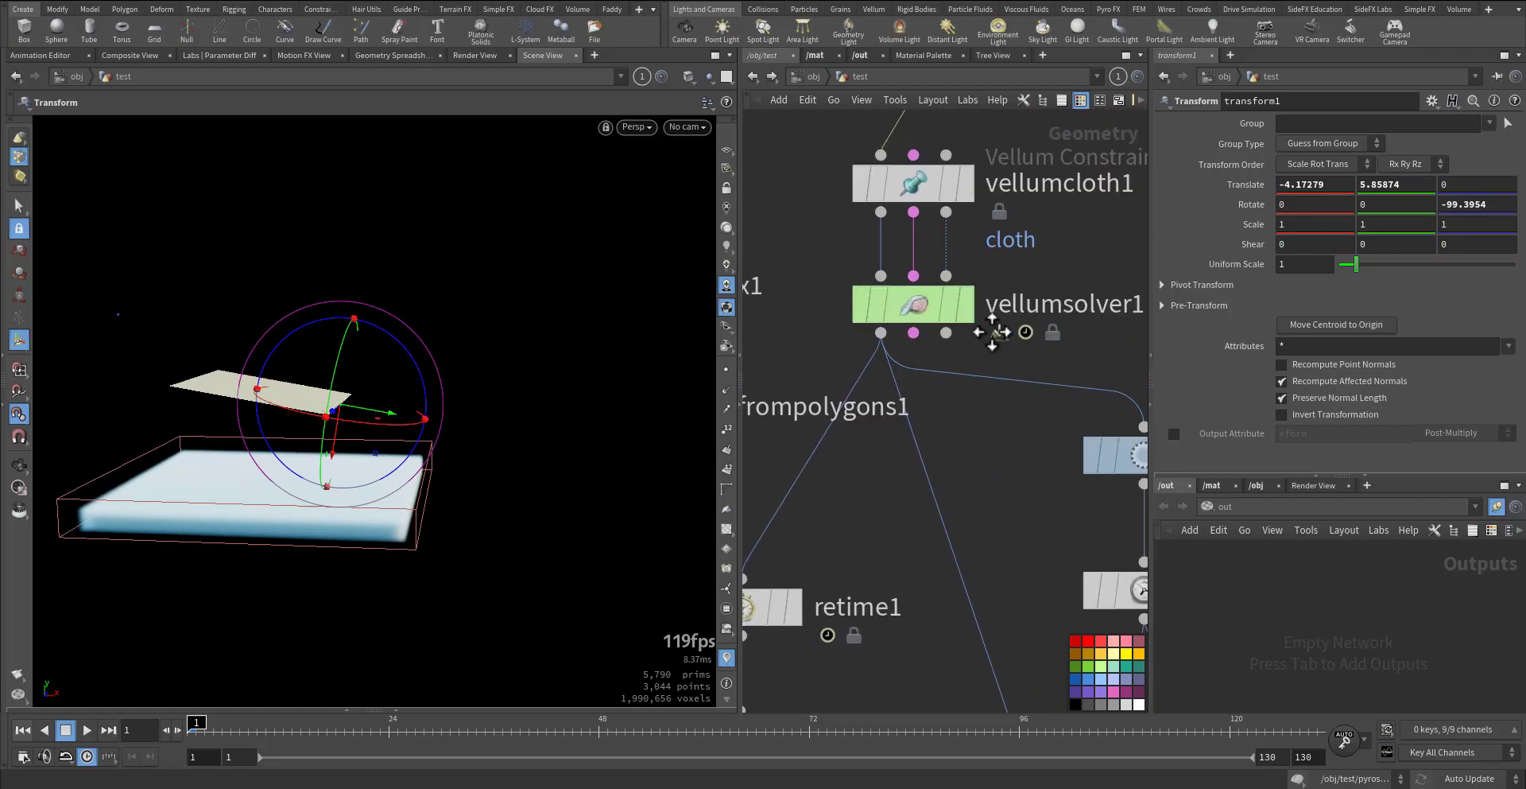
click(966, 310)
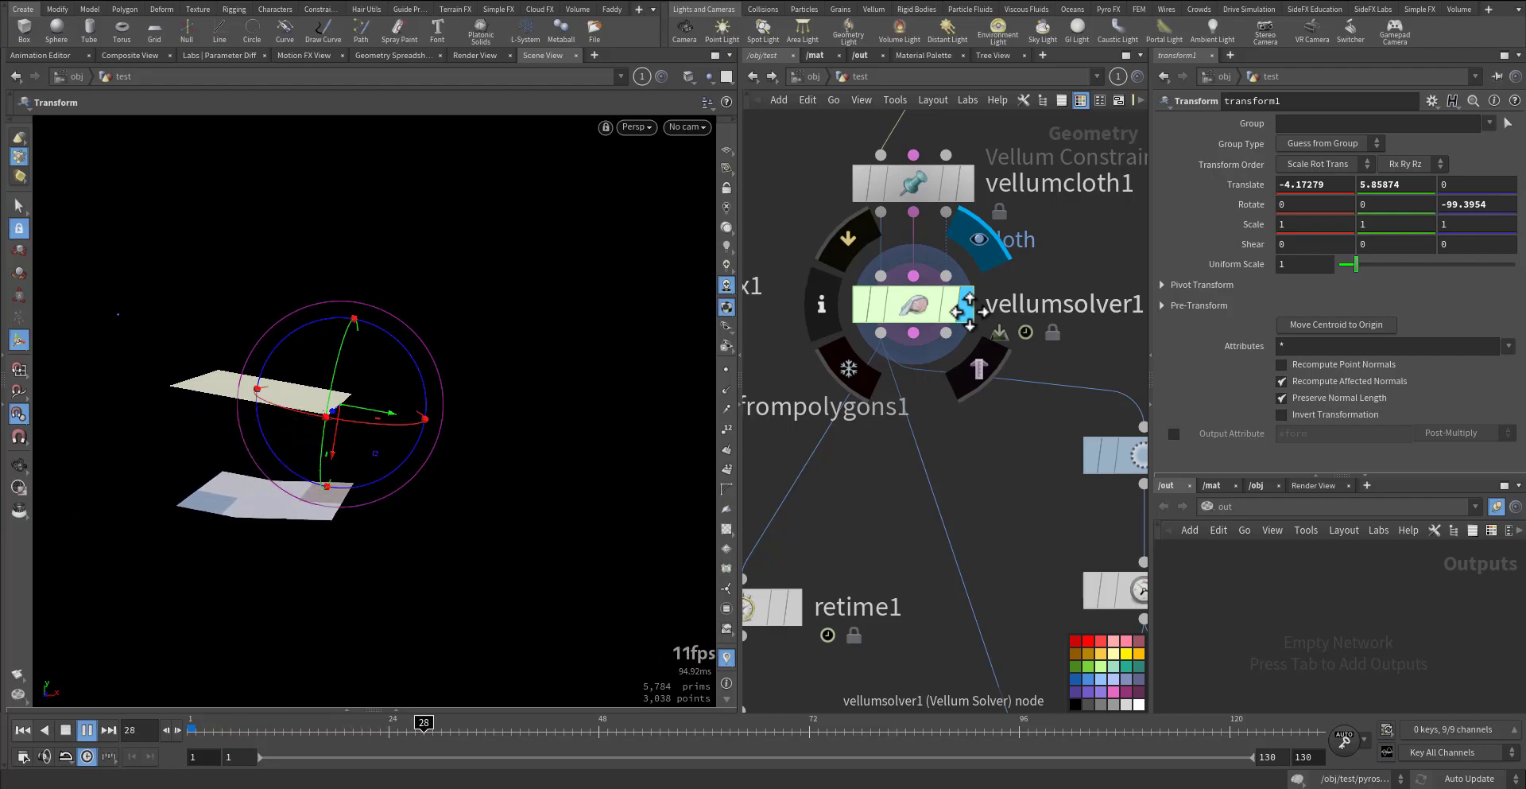
key(ctrl+Up)
Step: Display merge1, view the cloth and smoke from a higher angle, play the combined simulation and rewind to frame 1
middle_drag(976, 646, 950, 349)
middle_drag(940, 560, 933, 353)
scroll(933, 353, down, 5)
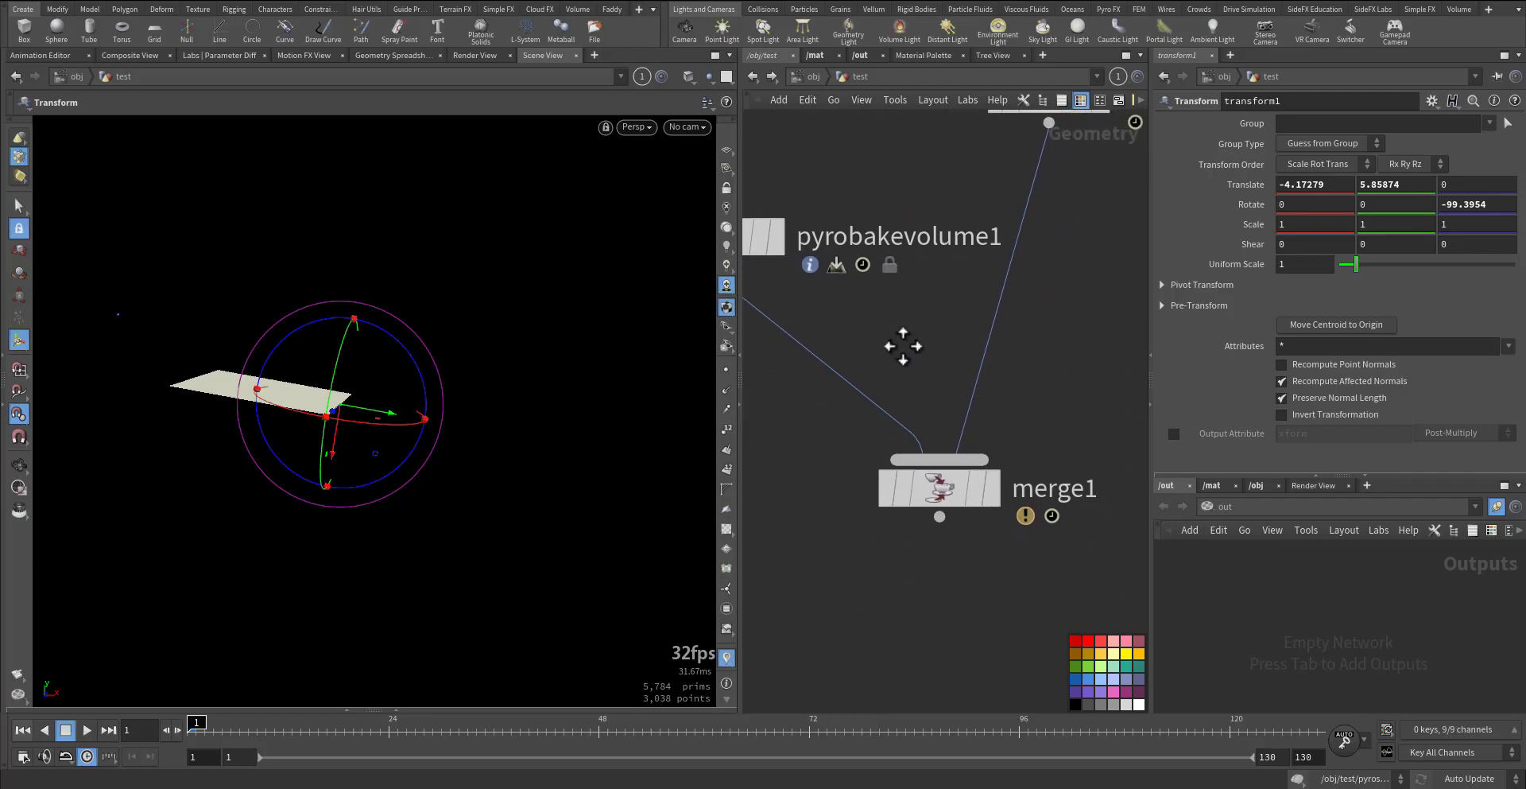
click(998, 491)
key(Escape)
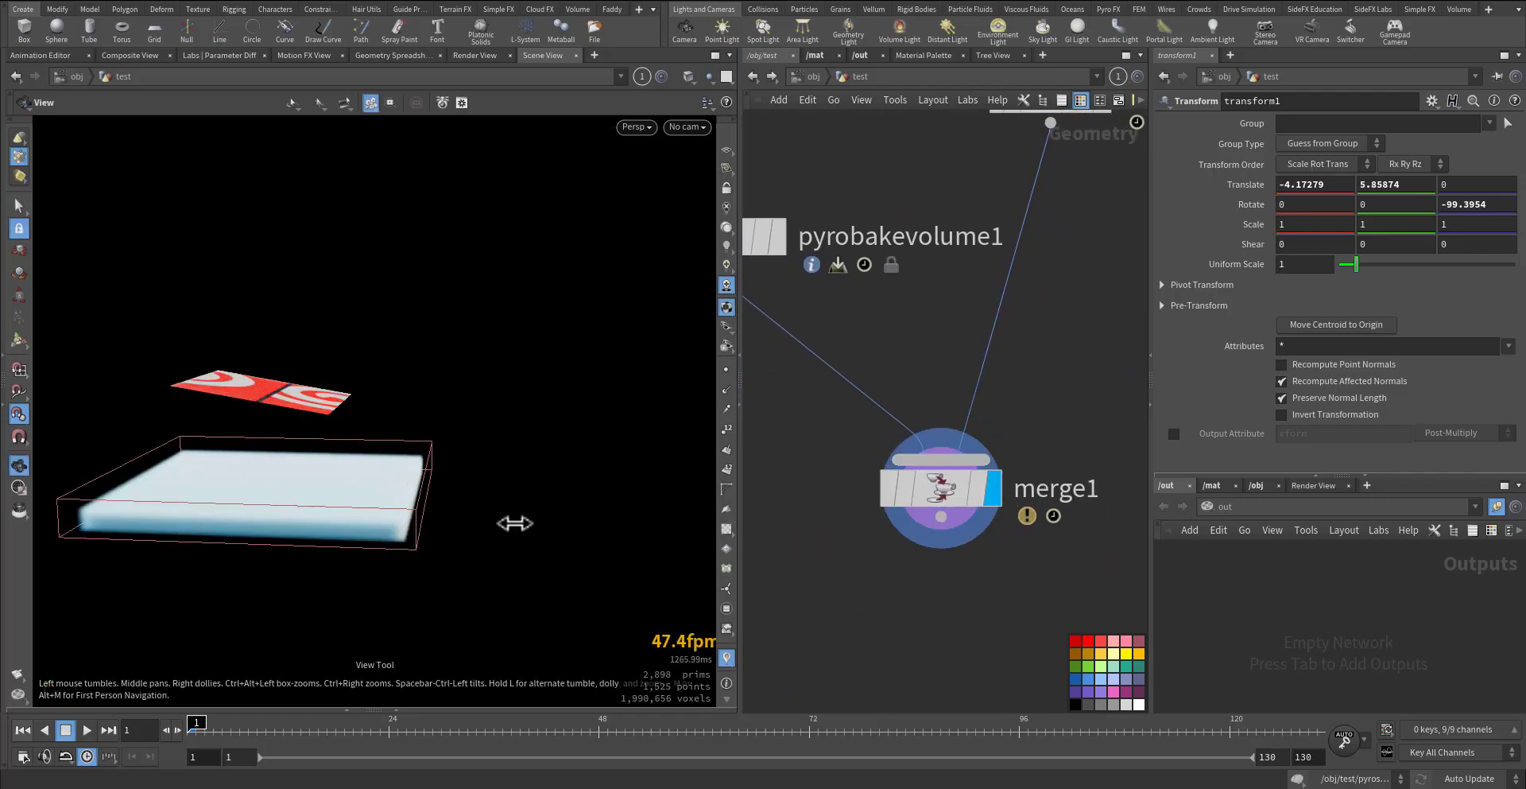
drag(322, 525, 547, 519)
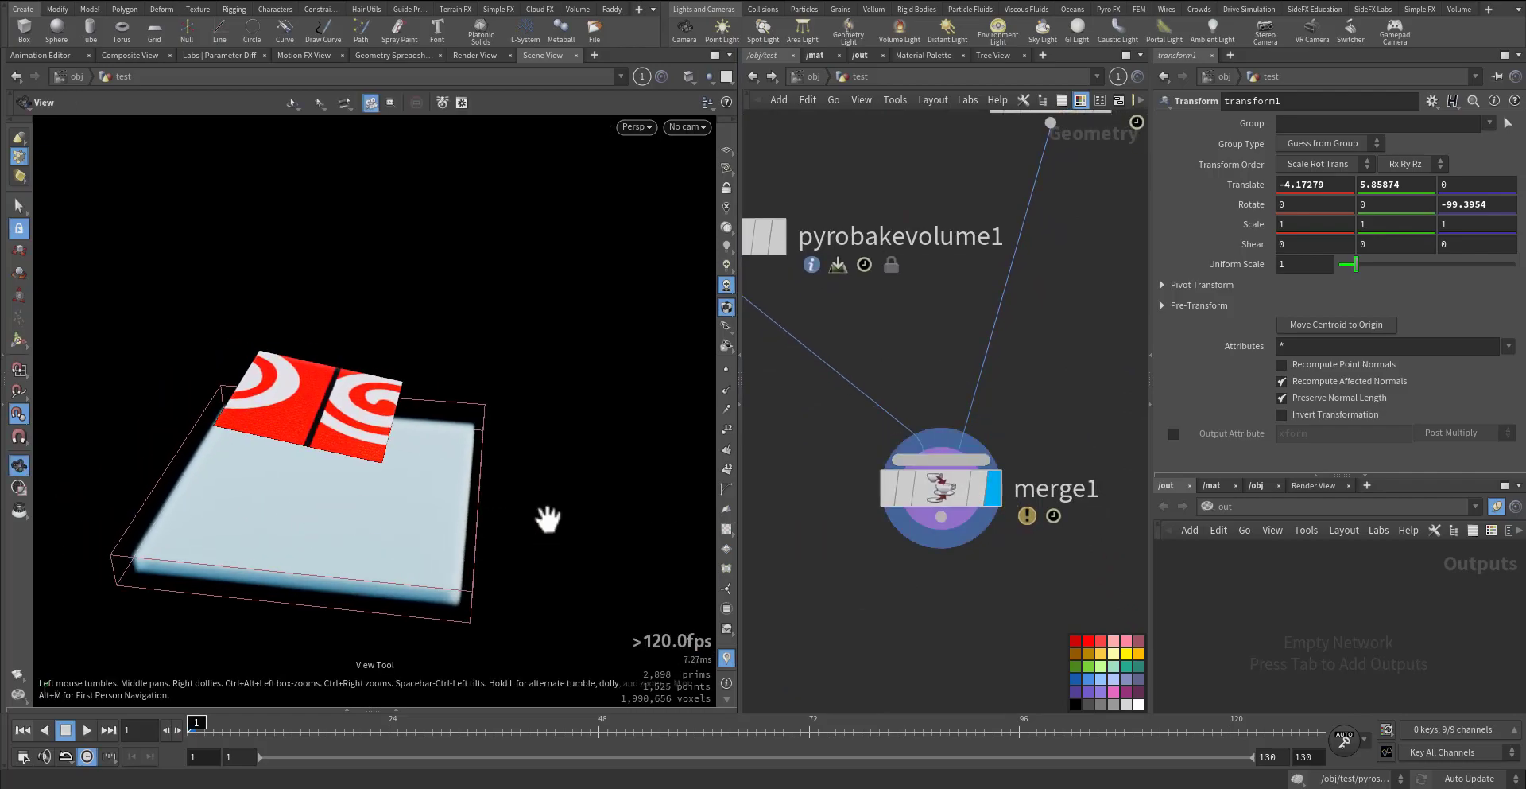
key(Up)
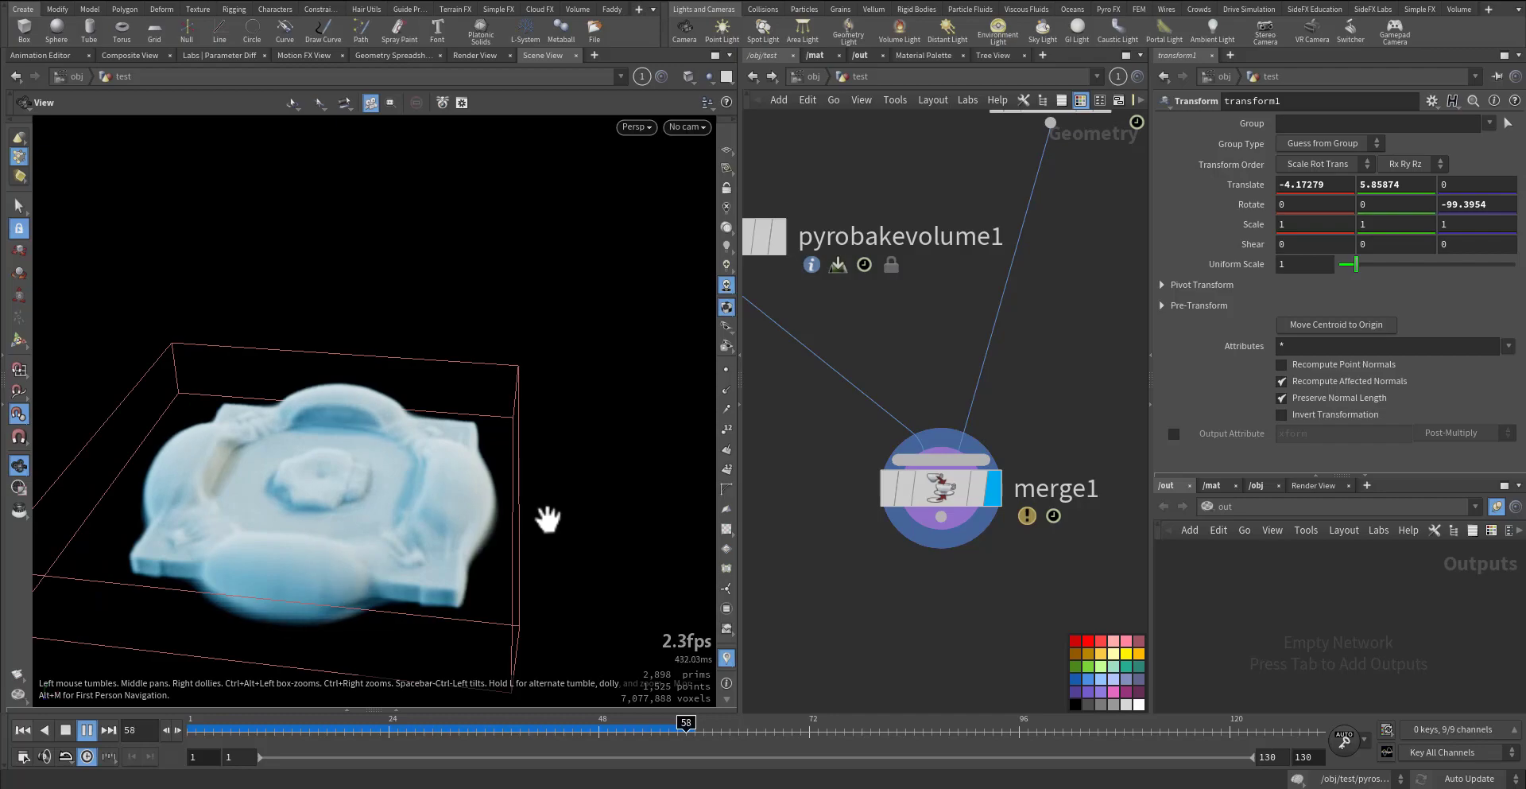
key(ctrl+Up)
key(Up)
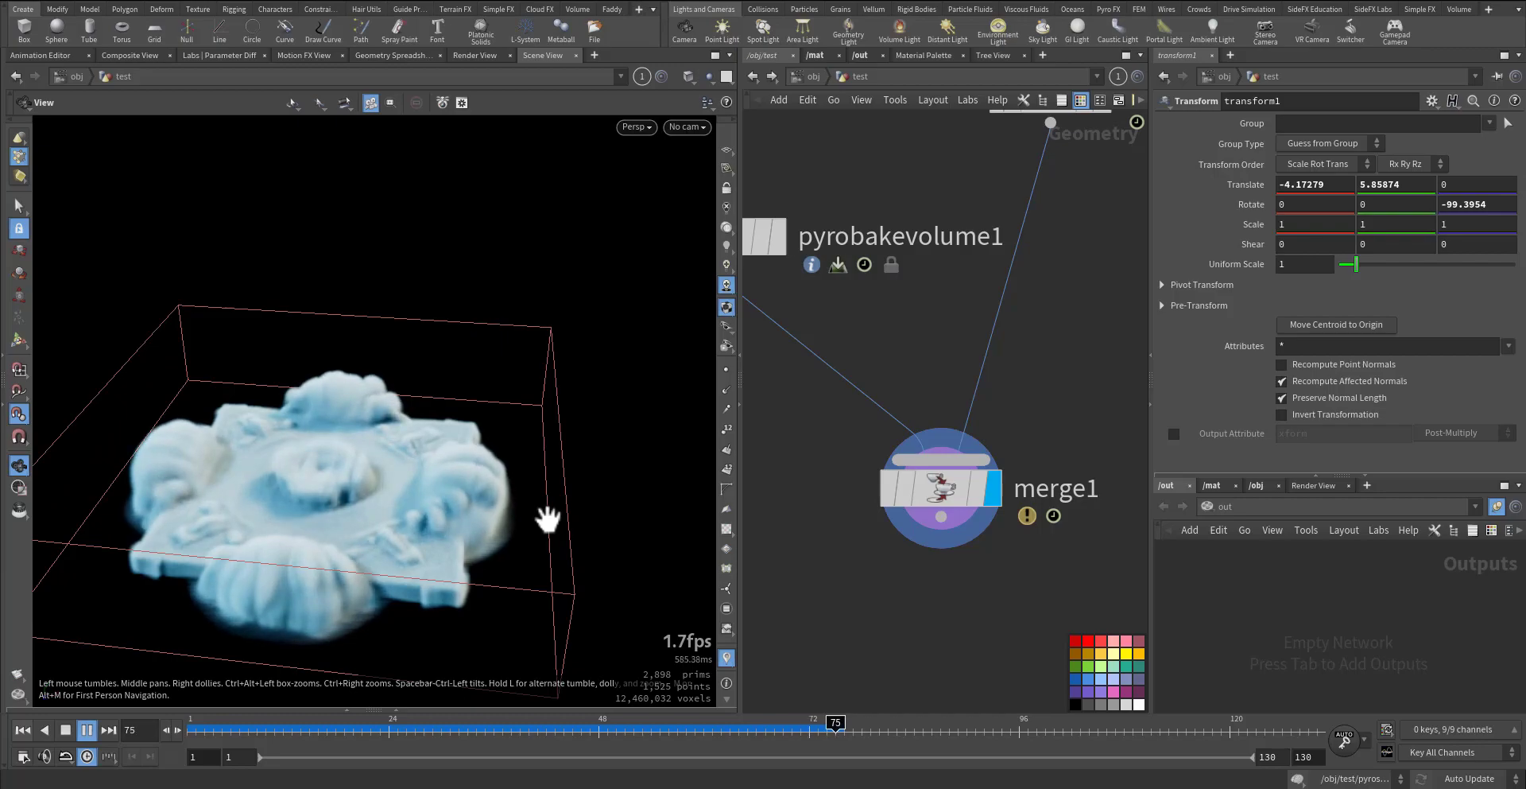
key(ctrl+Up)
Step: Display and select uvquickshade1 to check the texture map on the cloth
middle_drag(961, 178, 916, 341)
middle_drag(891, 156, 858, 396)
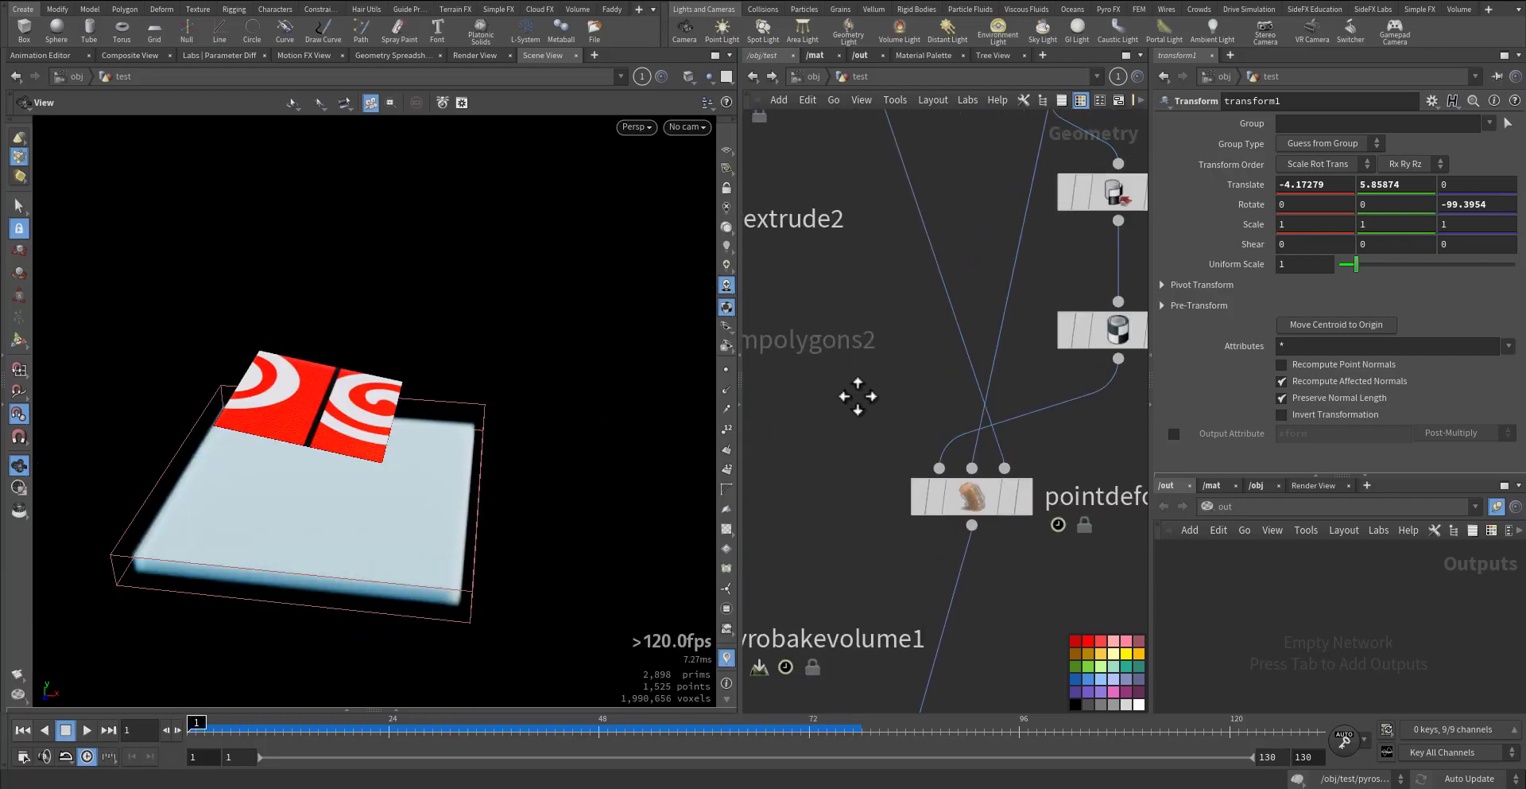
middle_drag(958, 185, 804, 461)
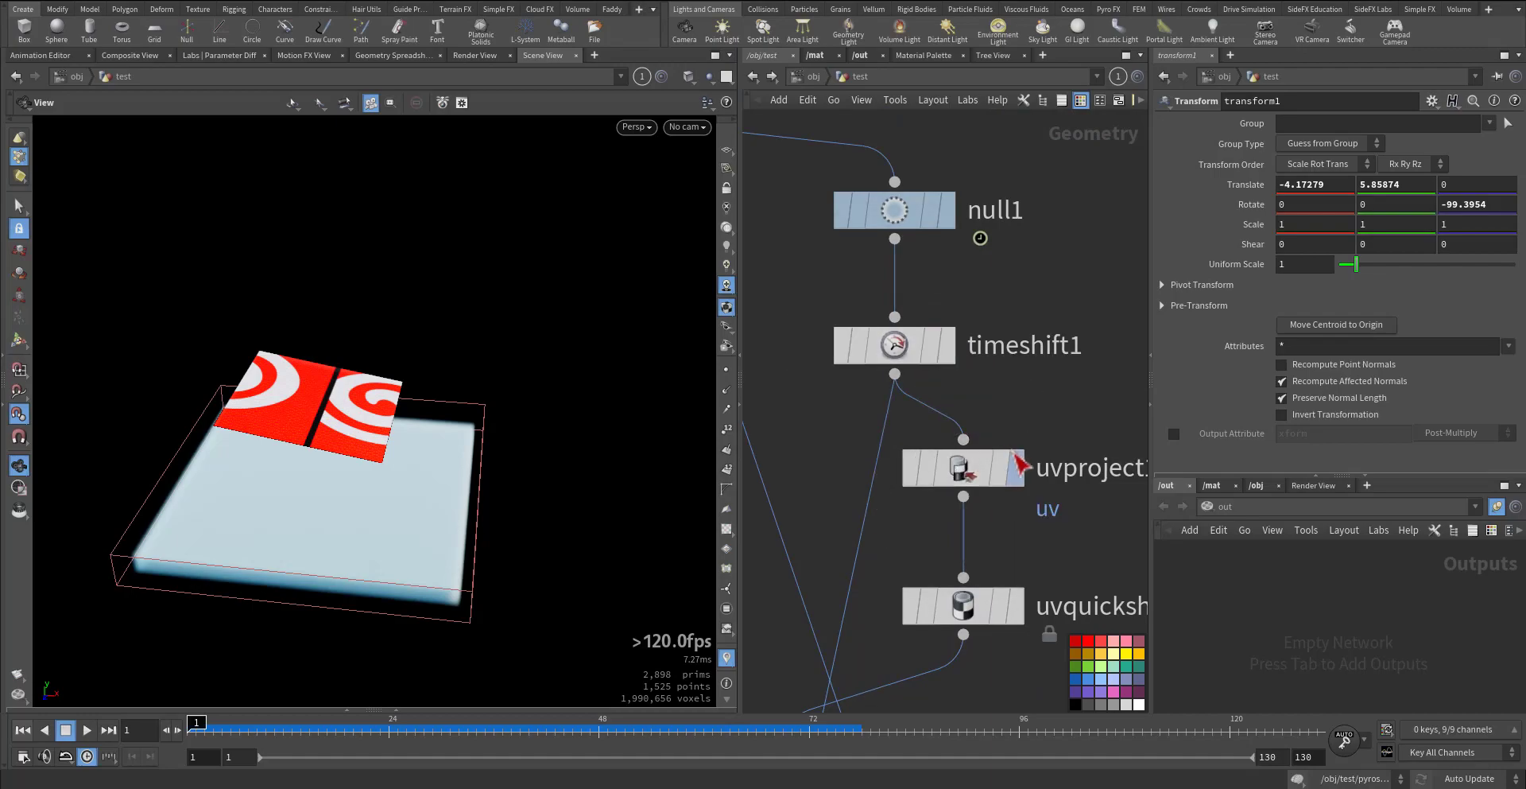
mouse_move(1020, 479)
click(1030, 540)
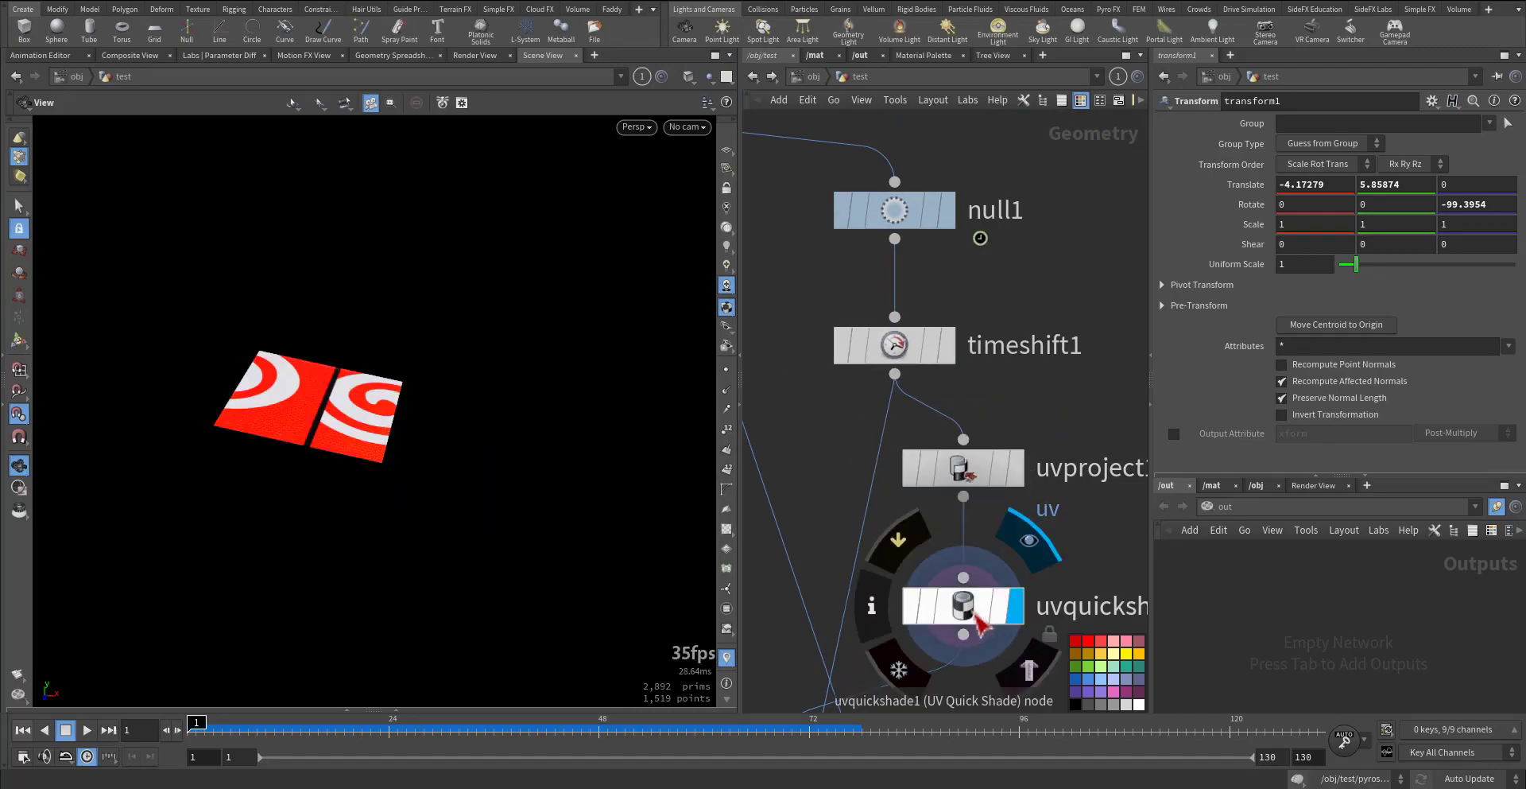
click(963, 606)
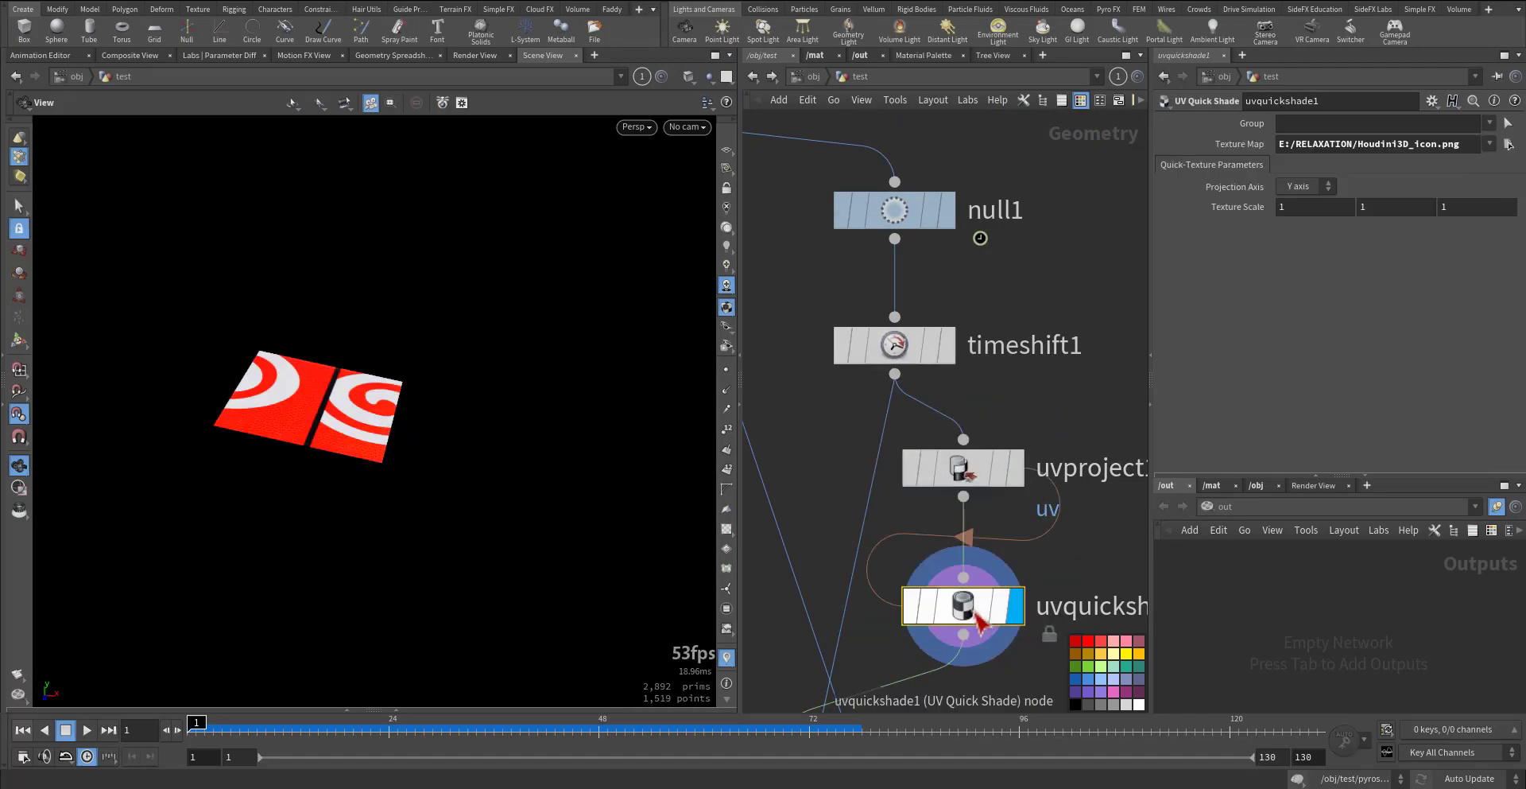
Step: Re-initialize uvproject1's projection with the To Best Plane method to fit the texture to the cloth
click(963, 467)
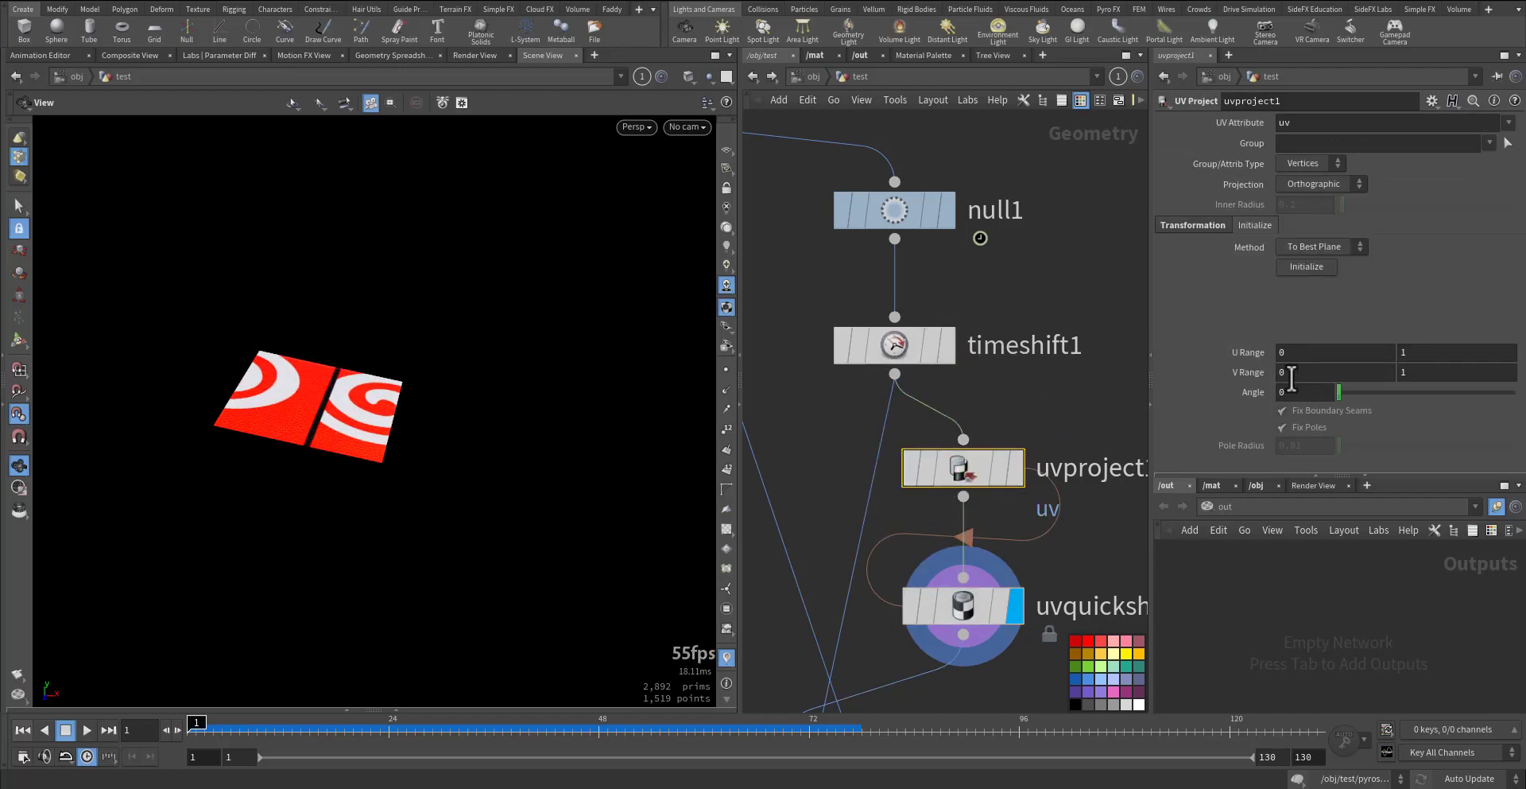
click(1194, 225)
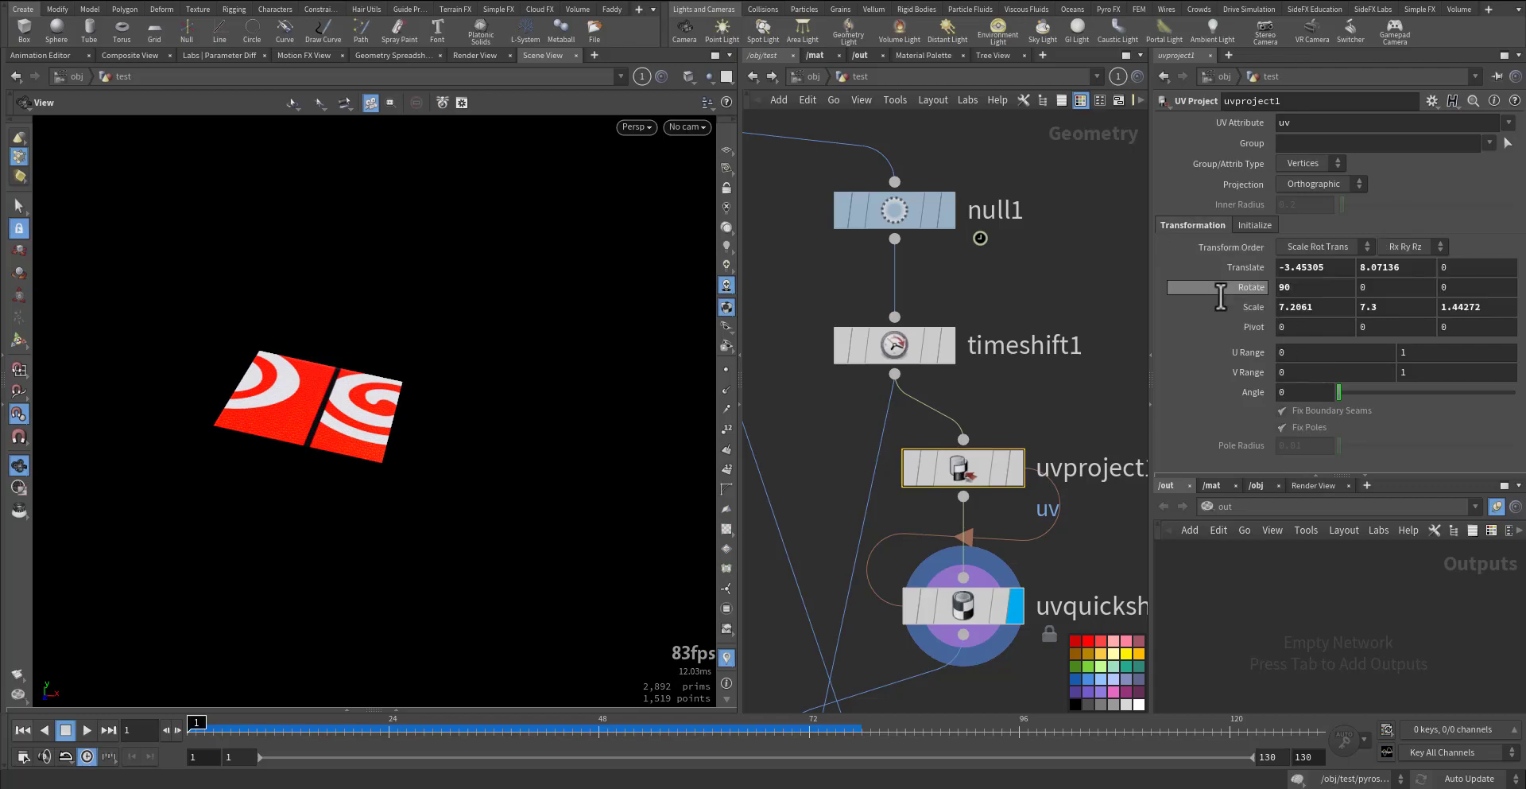
mouse_move(1294, 269)
middle_down()
mouse_move(1349, 273)
mouse_move(1292, 267)
middle_up()
click(1255, 225)
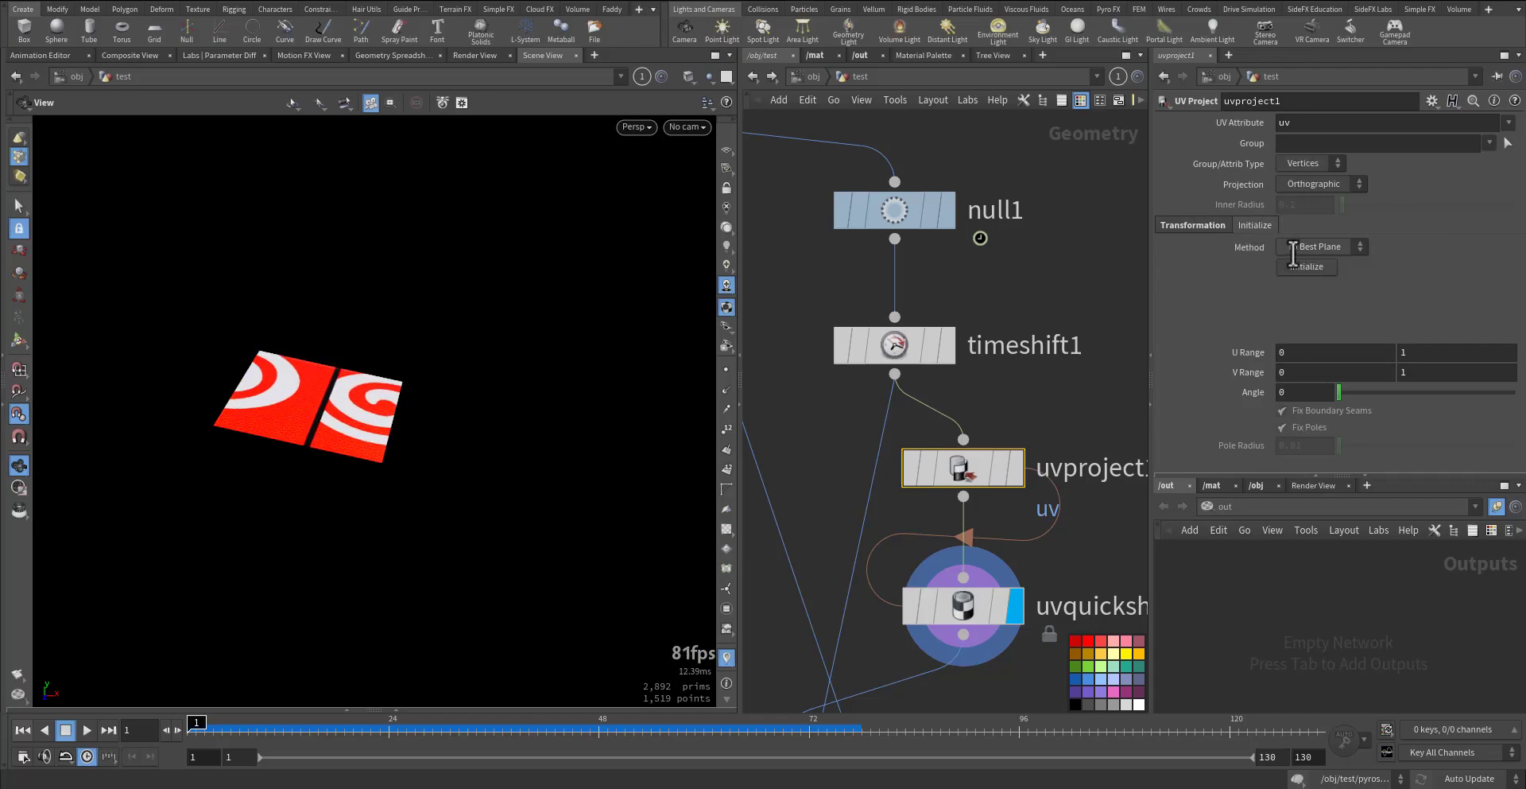
click(1297, 267)
Step: Keyframe vellumsolver1's Wind X at 0 on frames 1 and 24, 5 on frame 27 and 1 on frame 44
middle_drag(1073, 555, 1073, 522)
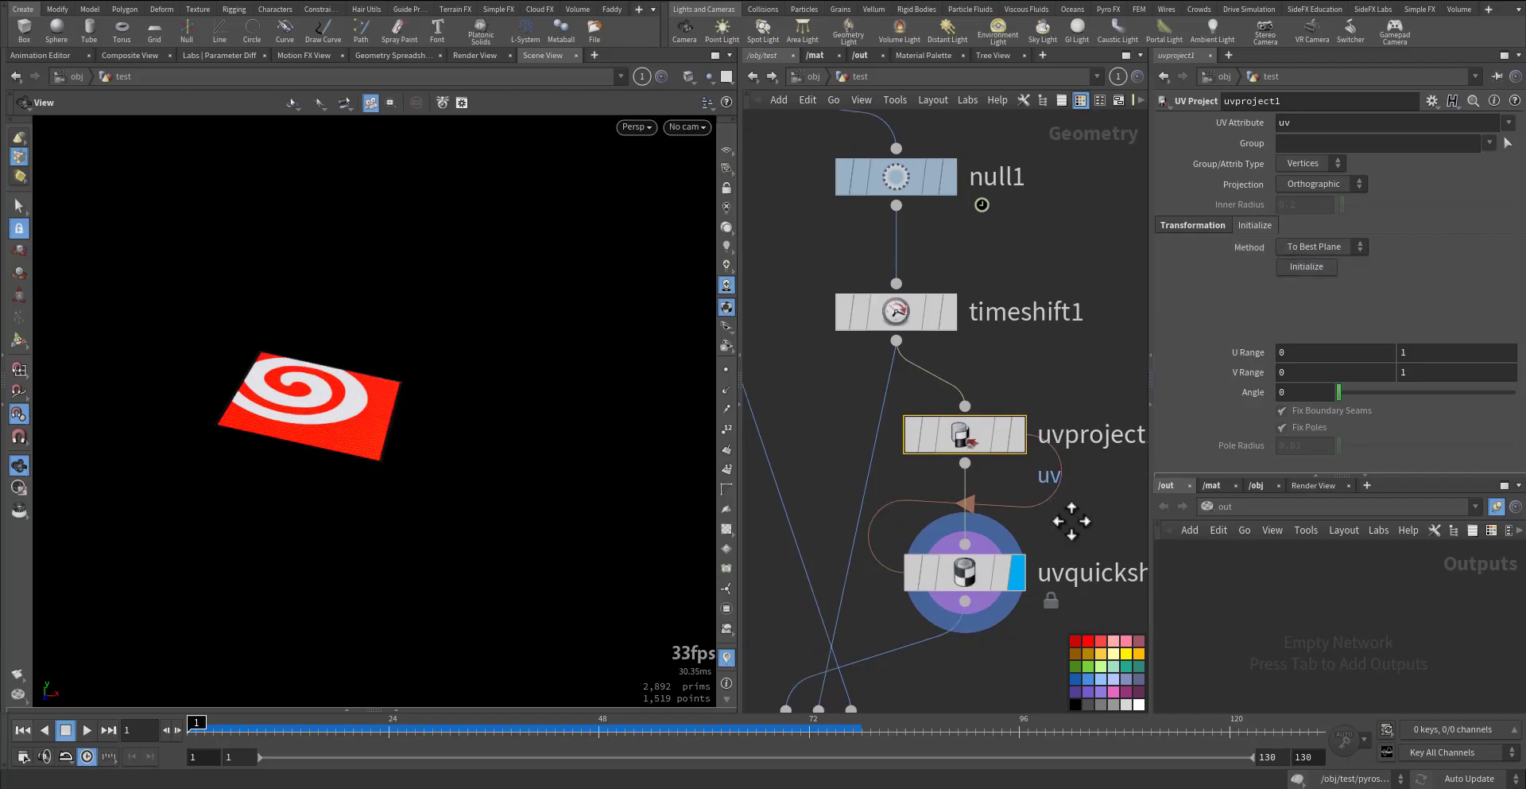
middle_drag(998, 673, 1050, 525)
middle_drag(921, 326, 981, 528)
click(881, 389)
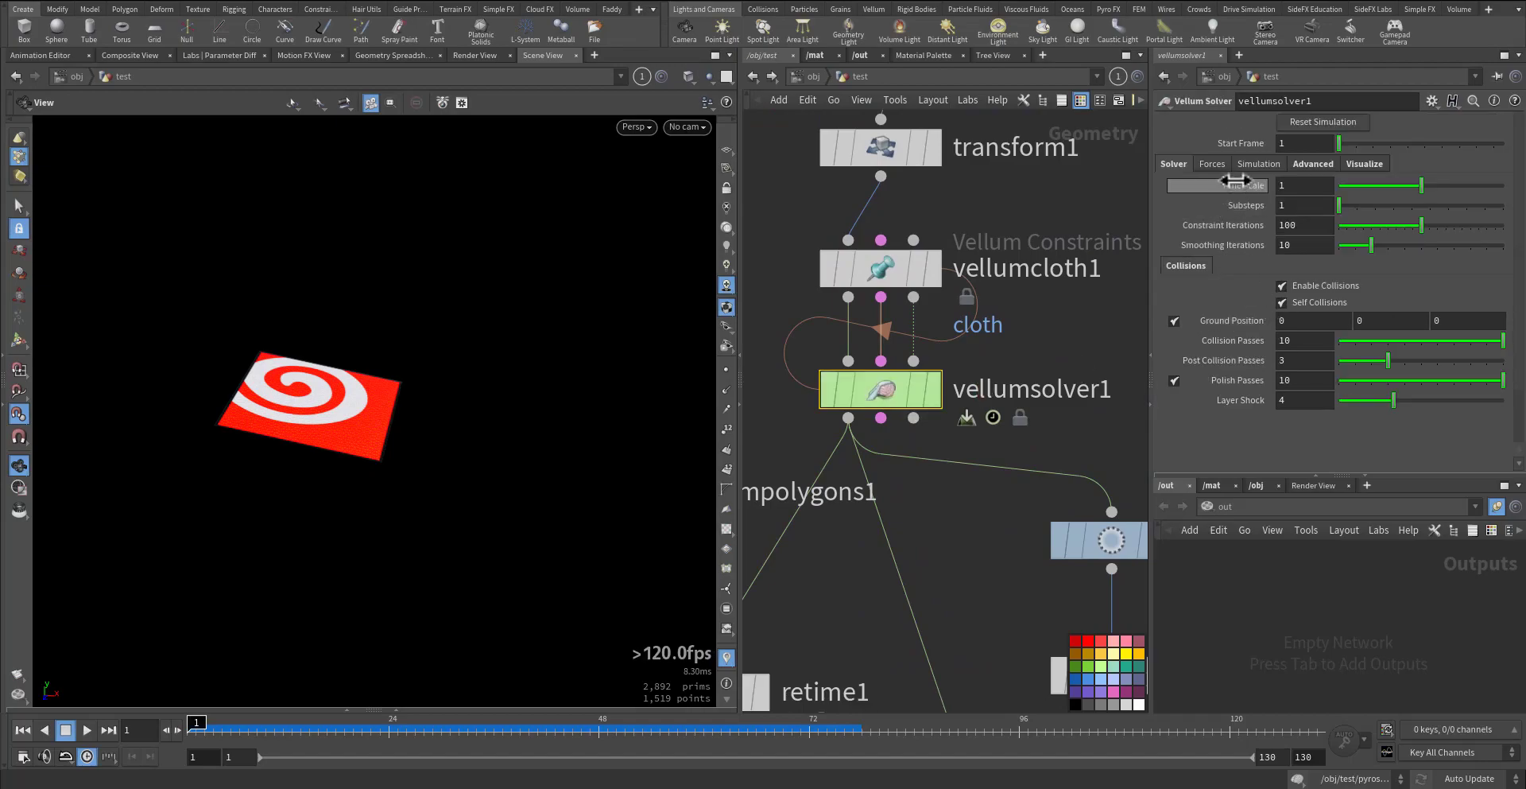
click(1213, 164)
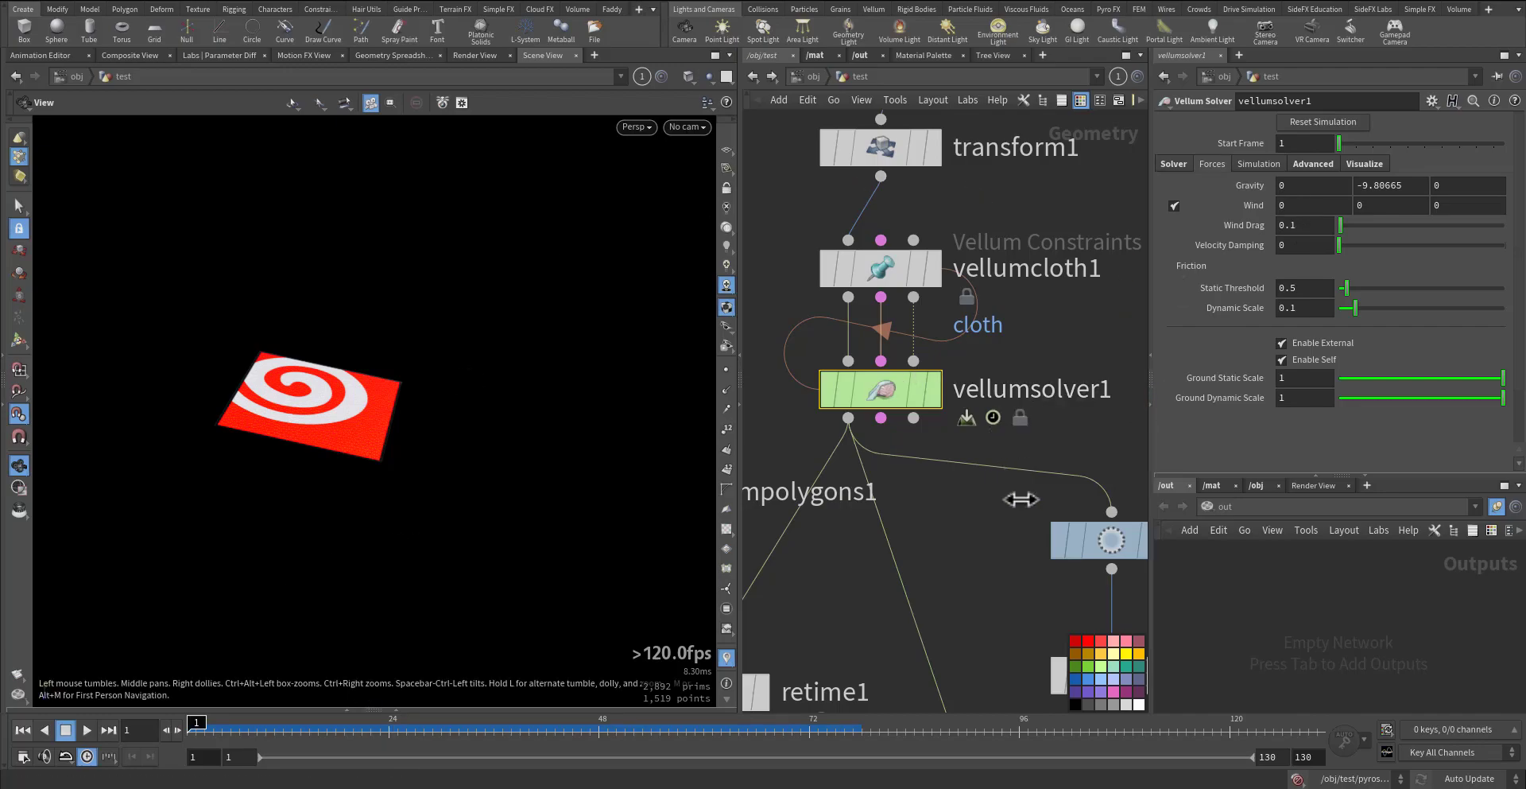
middle_drag(995, 505, 994, 440)
drag(243, 493, 253, 498)
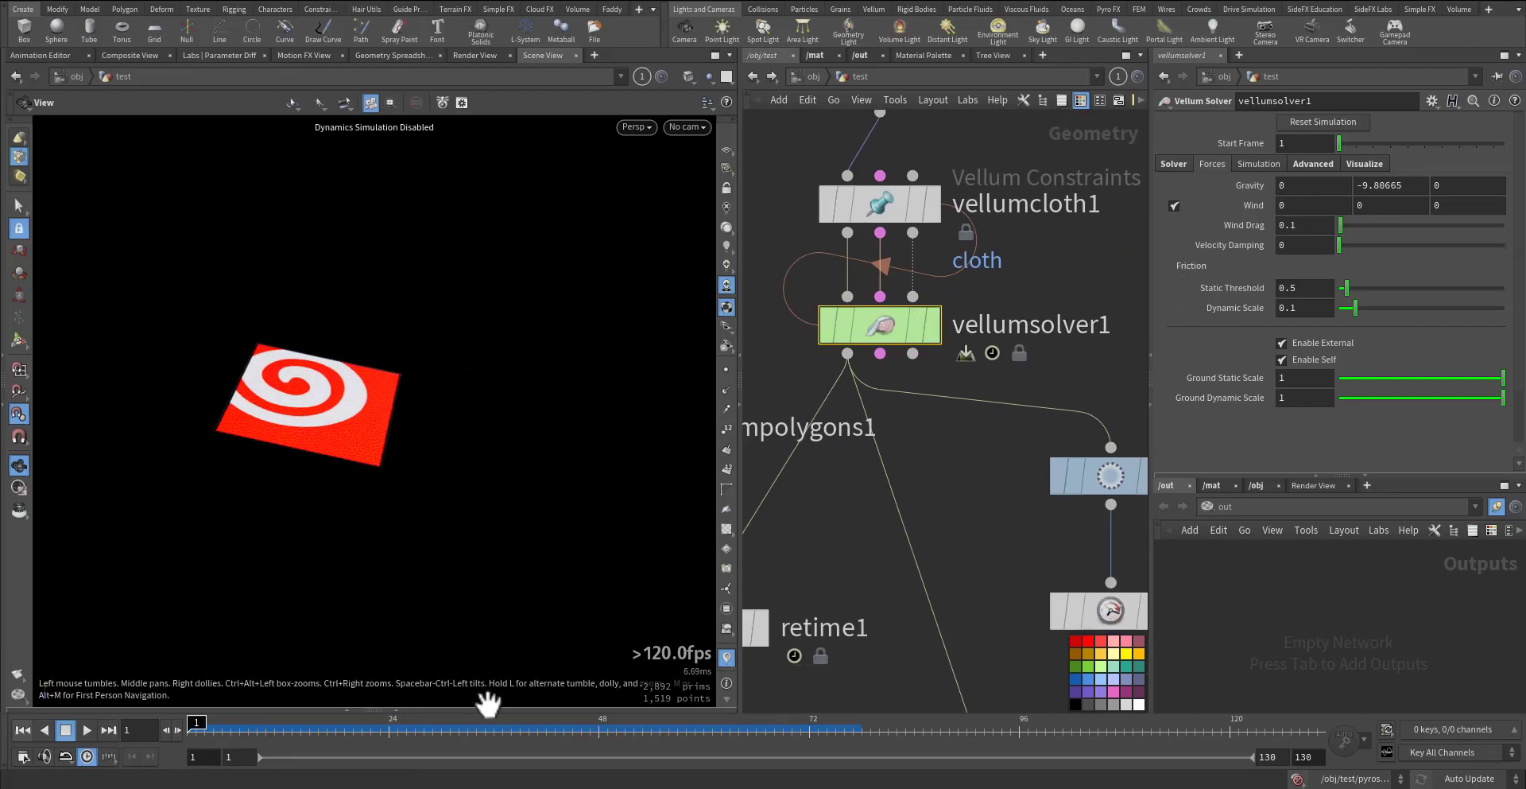
alt+click(1293, 209)
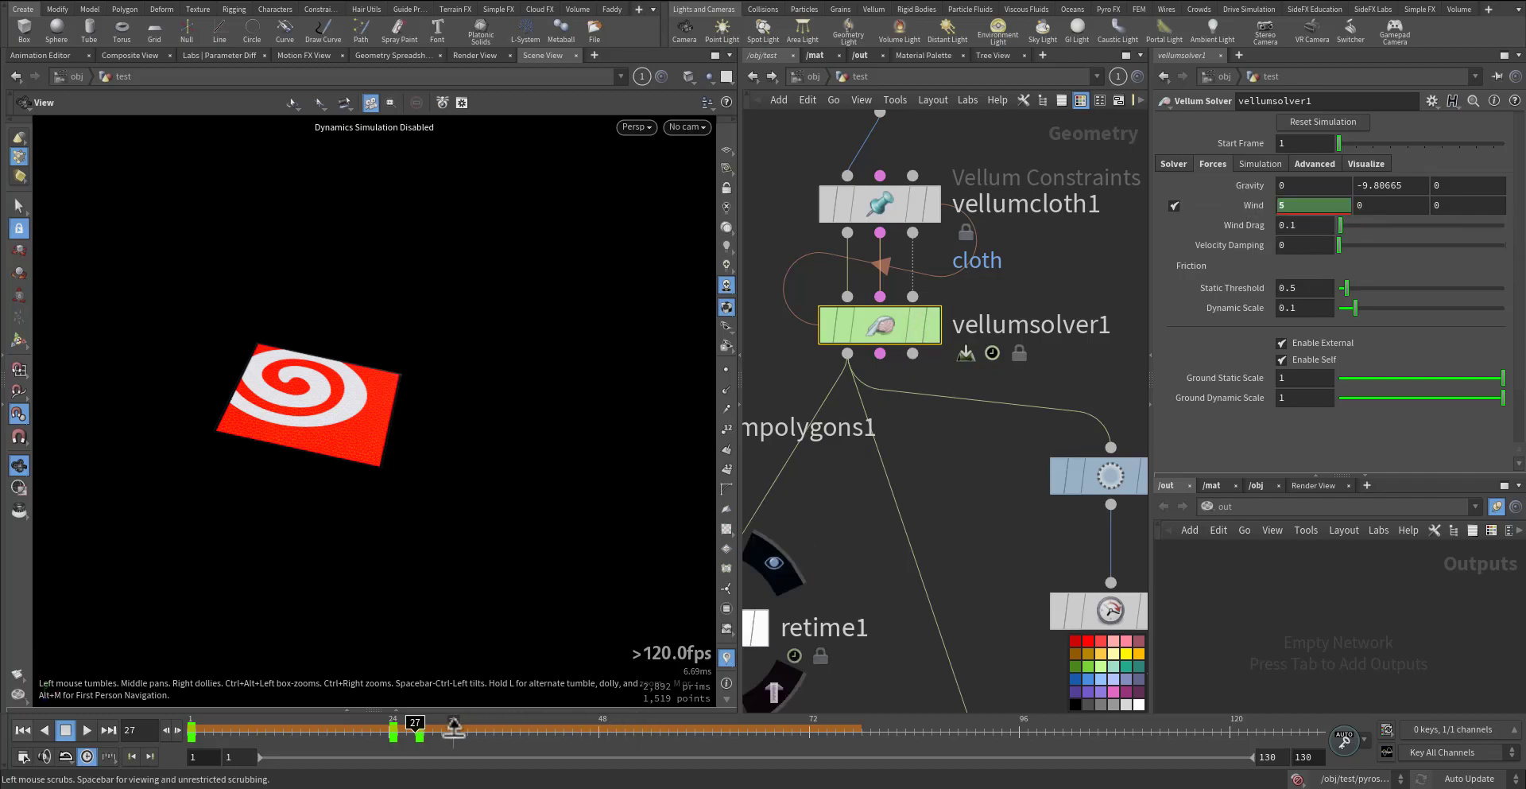
click(561, 723)
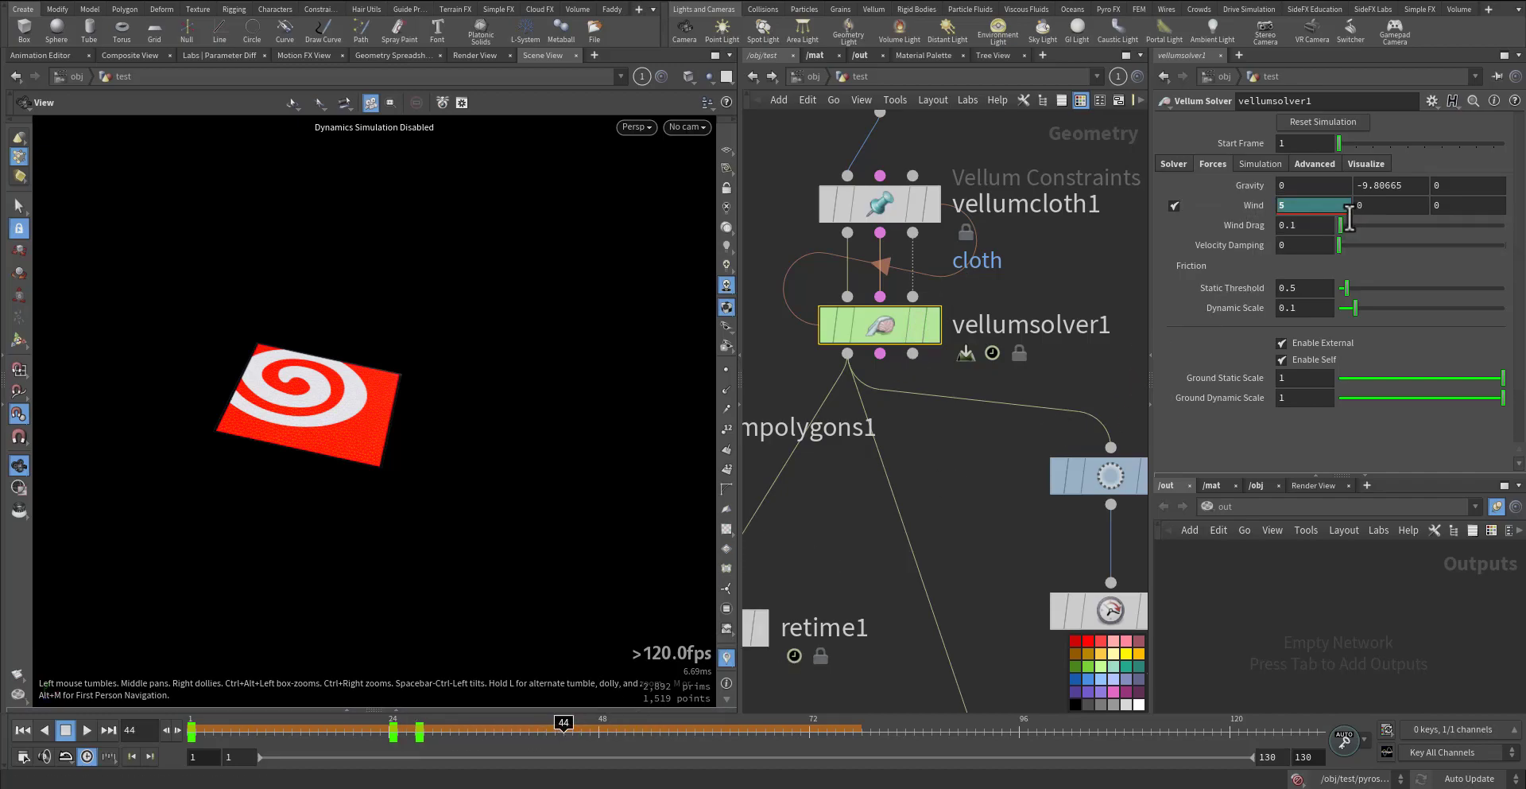
text(1)
Step: Display vellumsolver1 and play the cloth with the keyframed wind from frame 1, rewinding to the start
key(ctrl+Up)
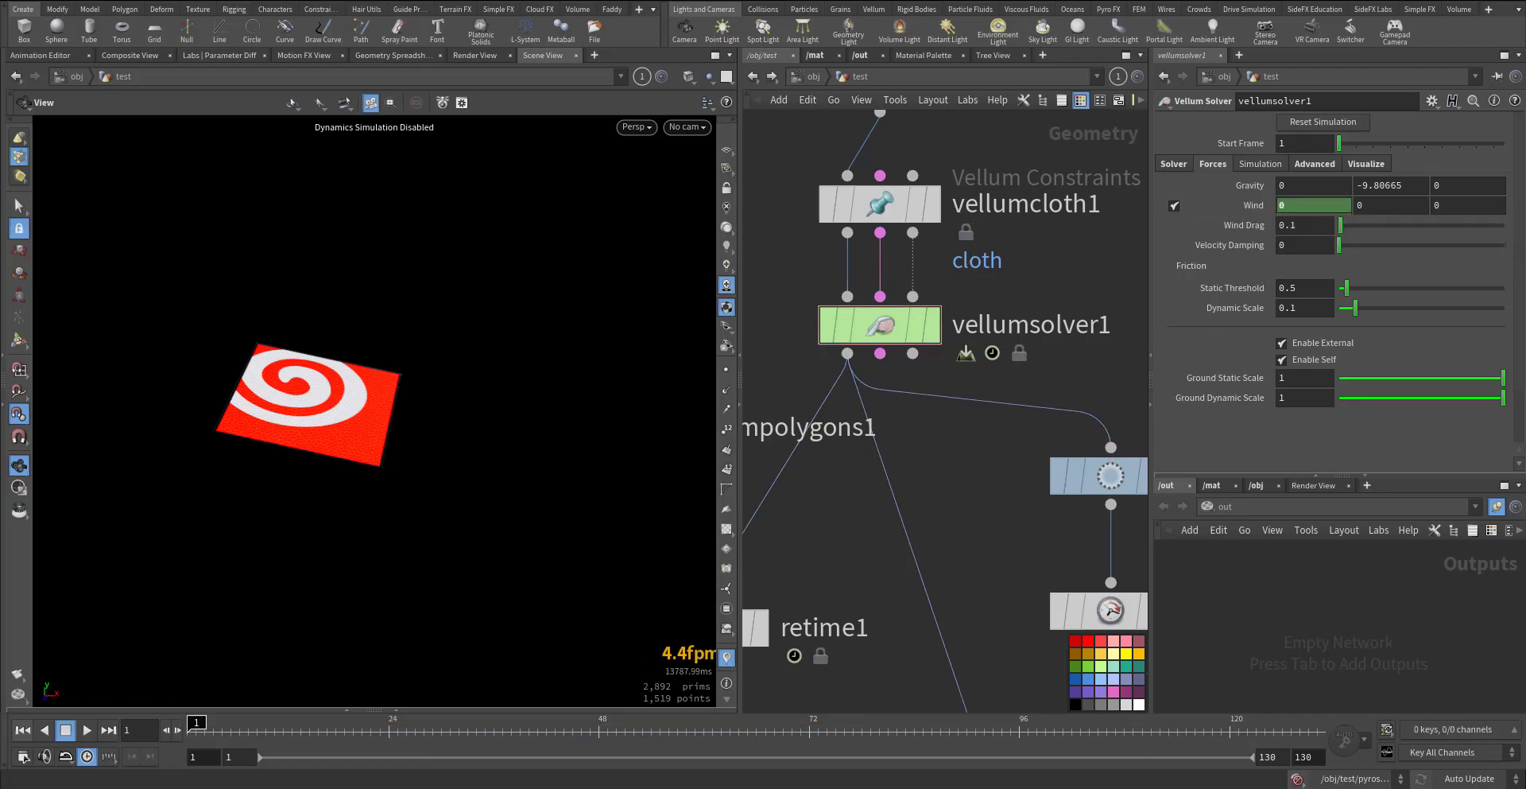
click(956, 358)
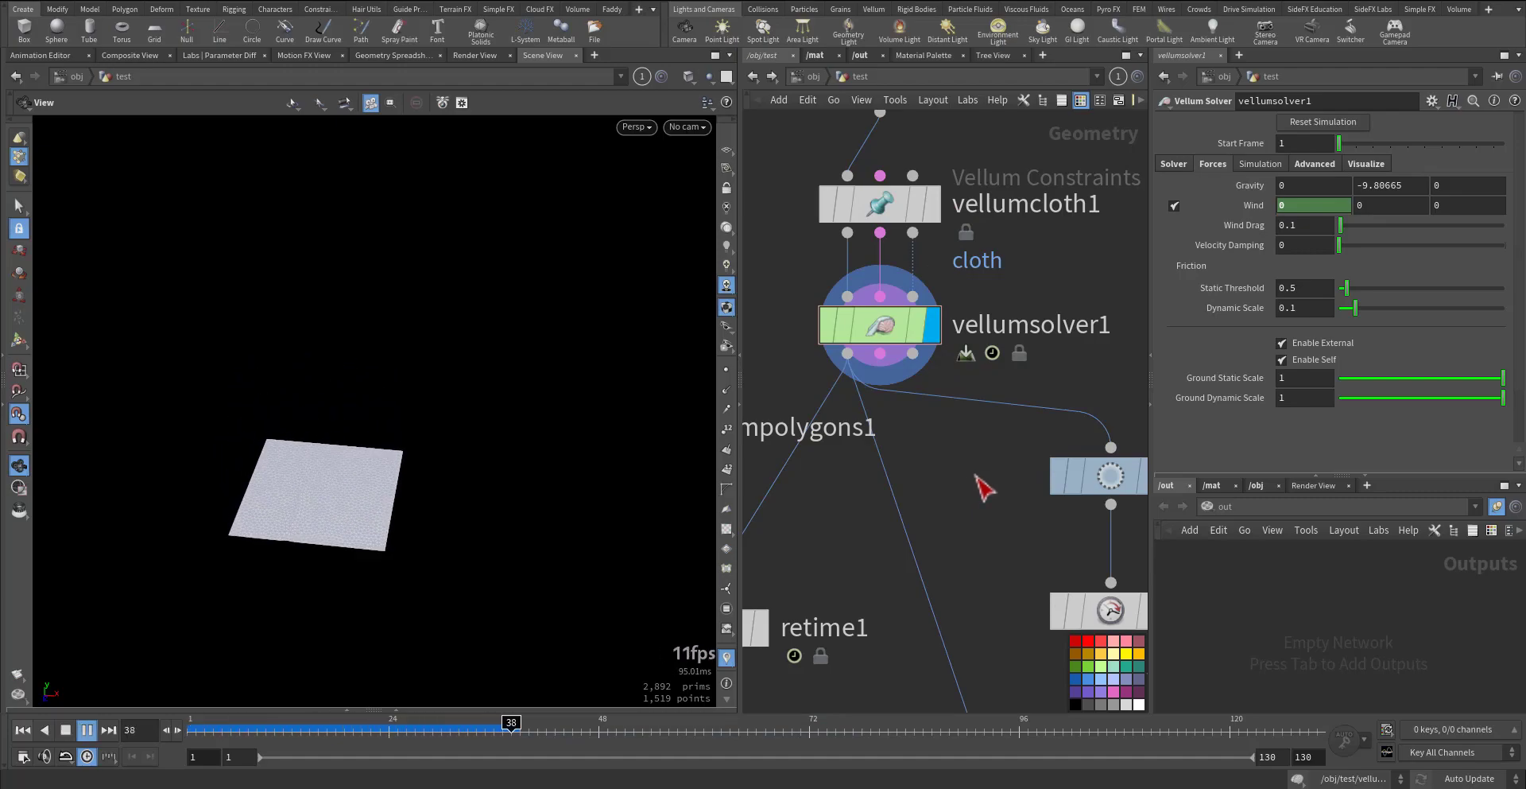
key(ctrl+Left)
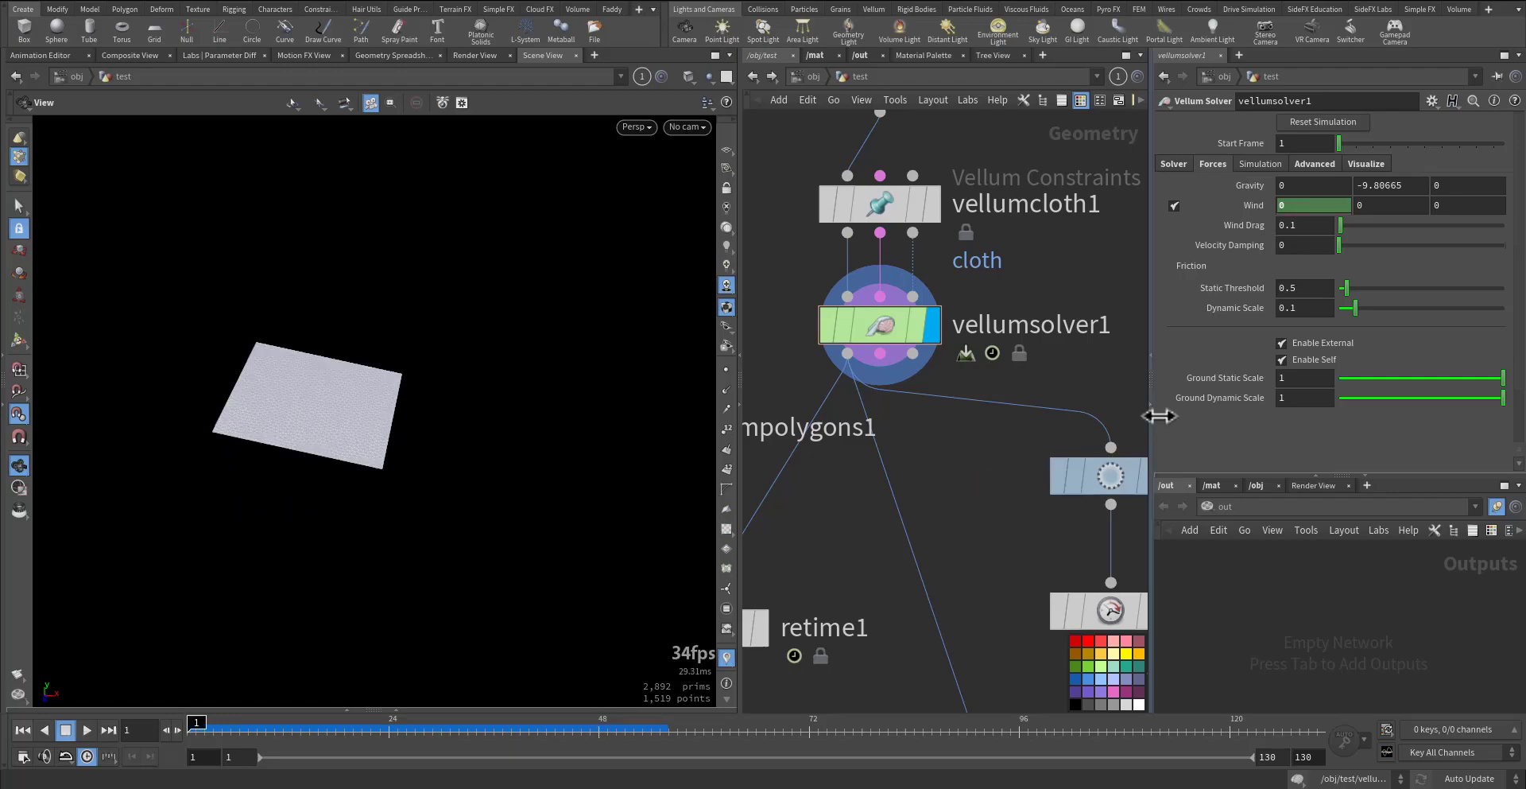
Step: Open vellumsolver1's Wind X curve in the Animation Editor, frame it and select its key at frame 27
shift+click(1309, 205)
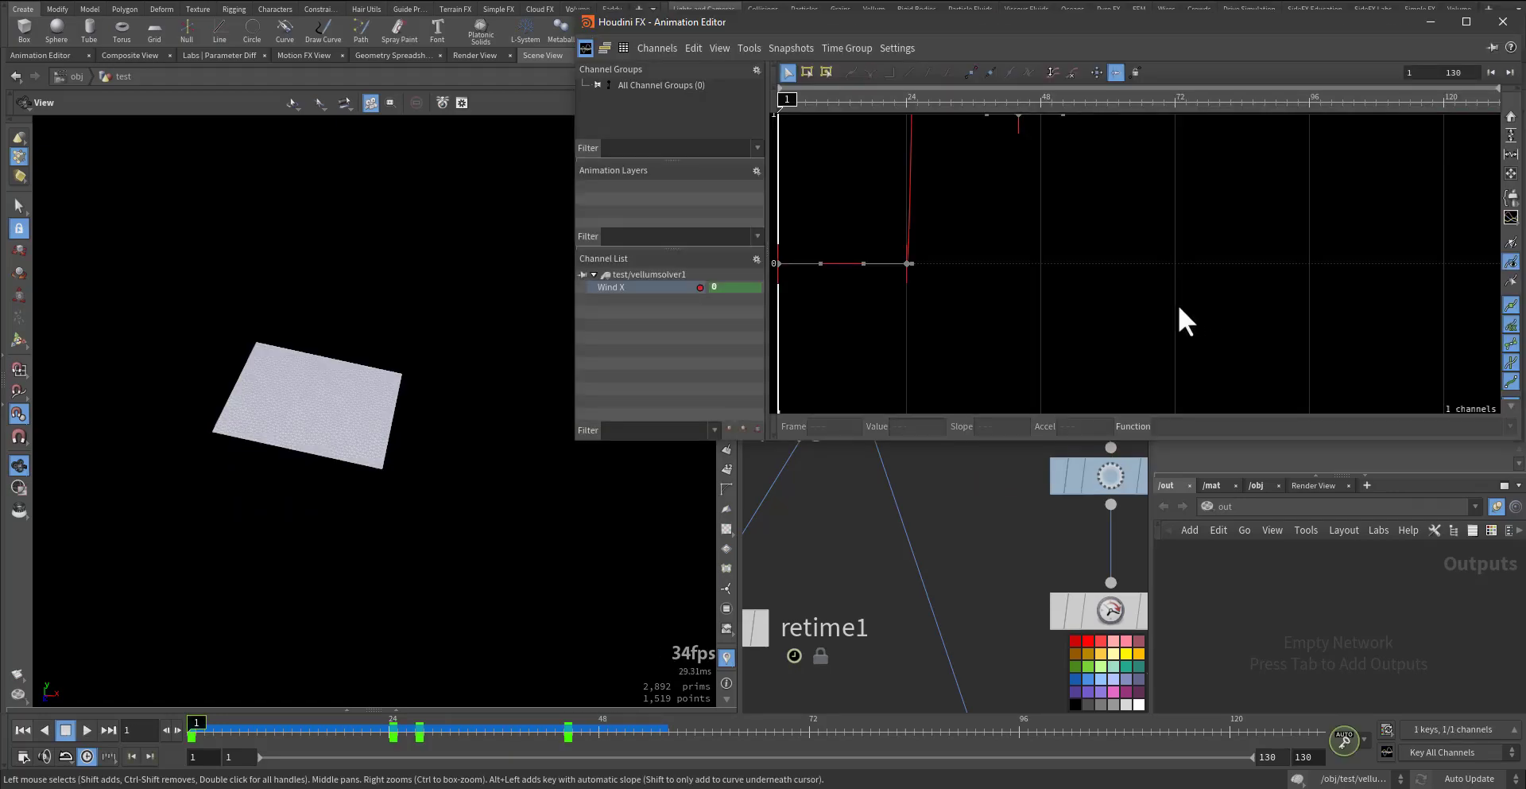
key(h)
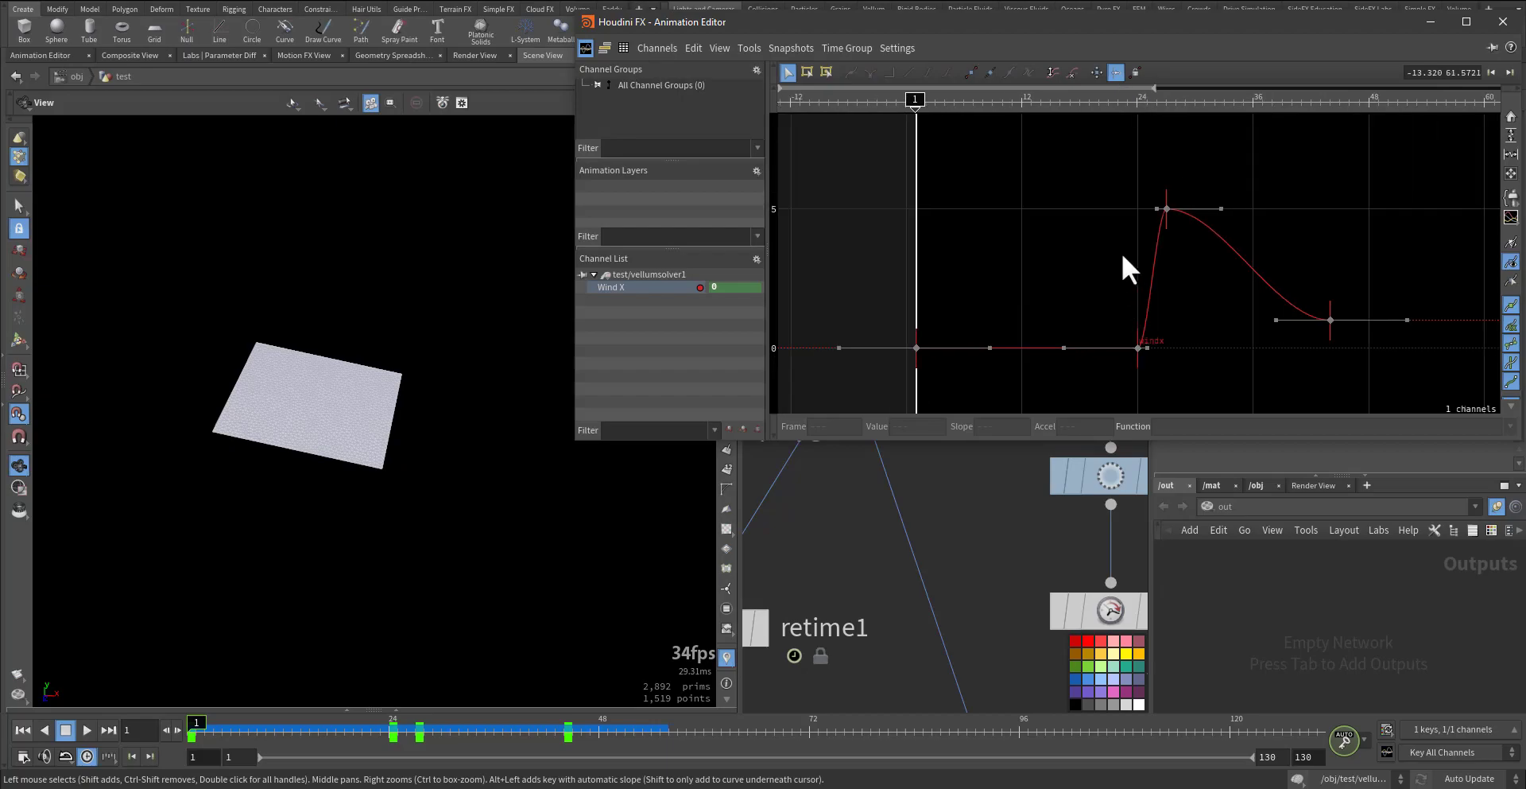
drag(1198, 235, 1199, 236)
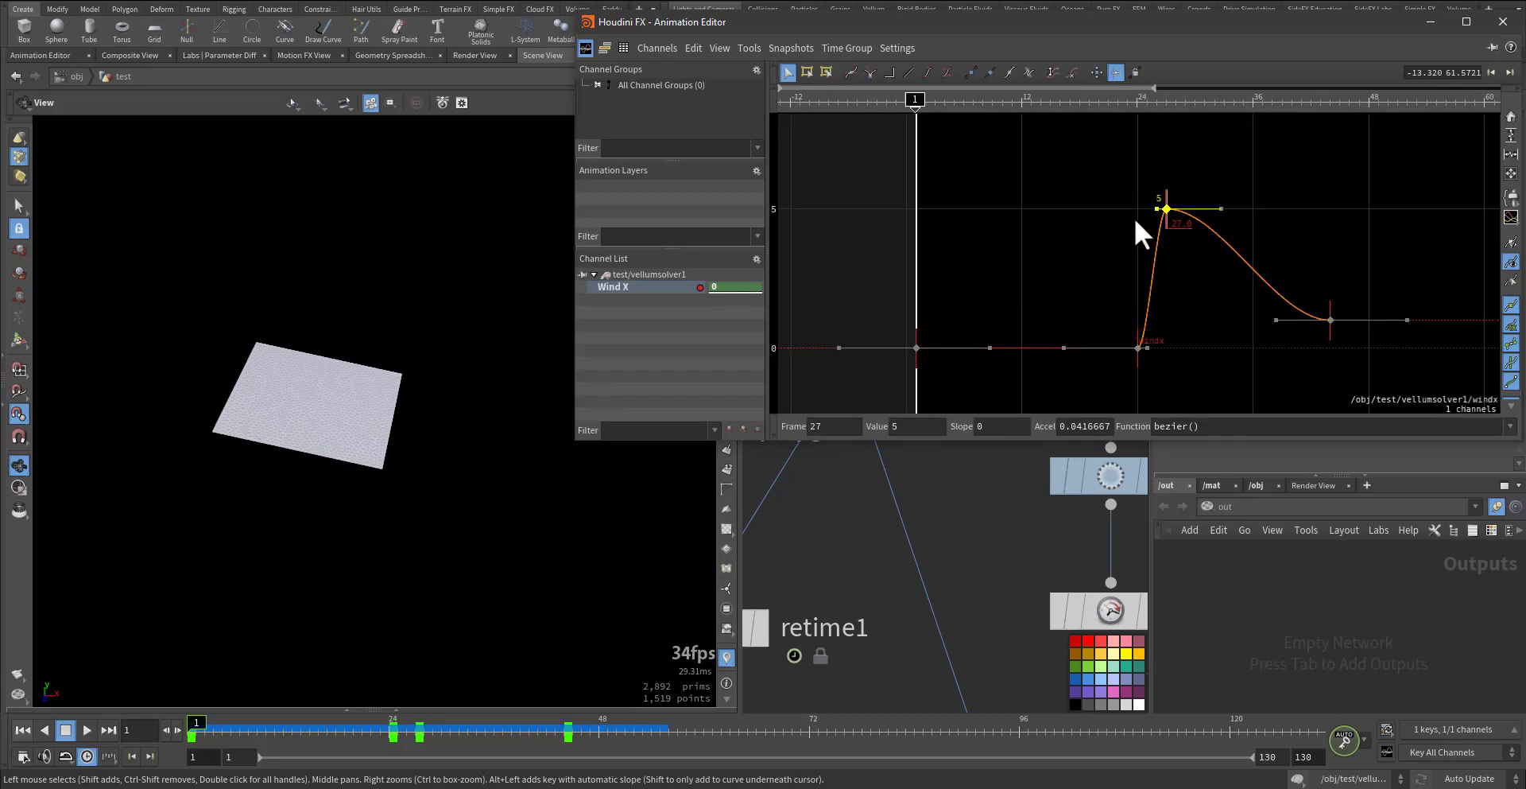
Step: Set the frame 27 Wind X key to 30, play the cloth simulation and rewind to frame 1
click(901, 425)
text(30)
key(Return)
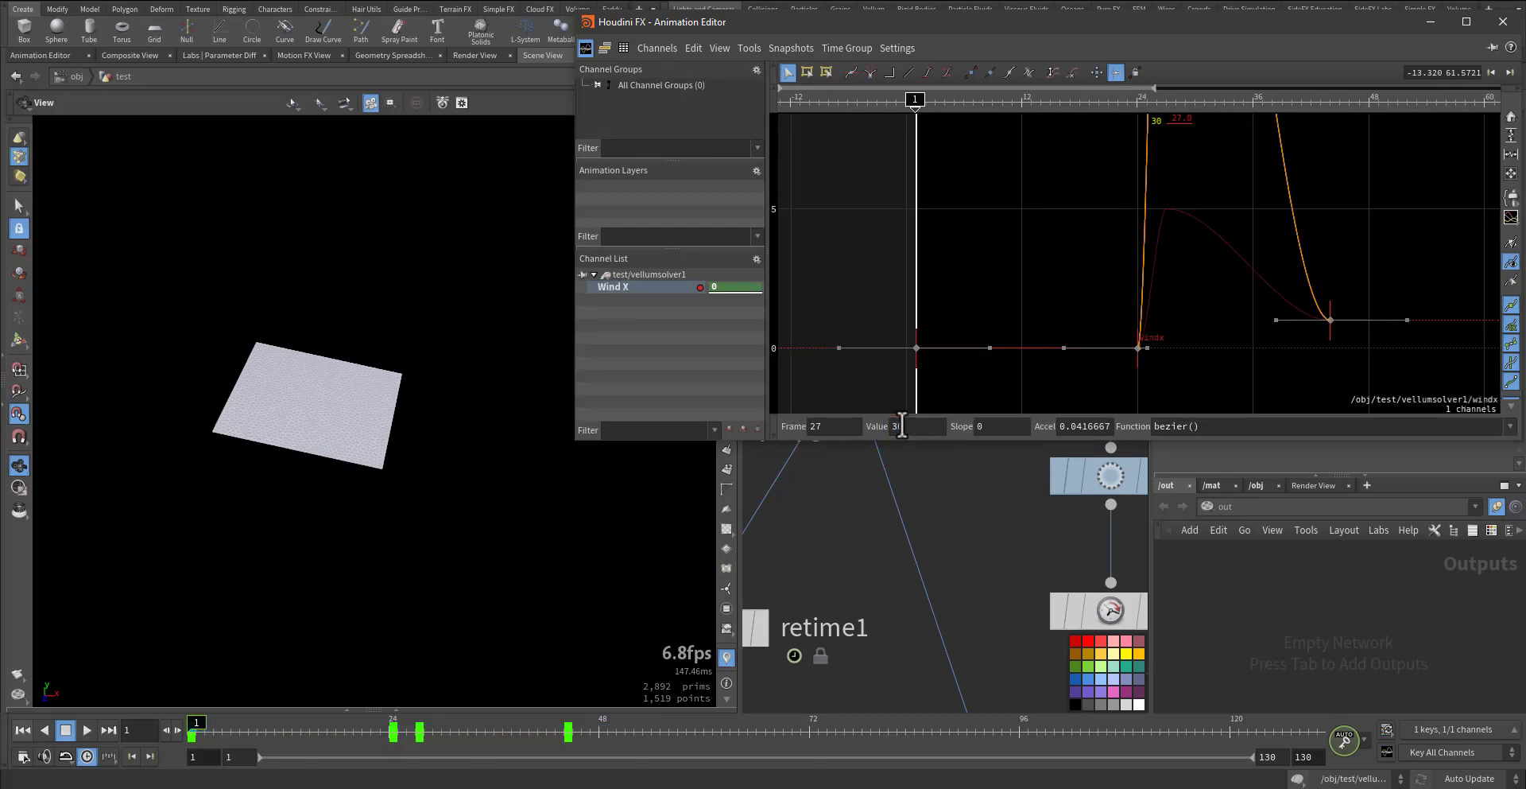
middle_drag(952, 578, 966, 614)
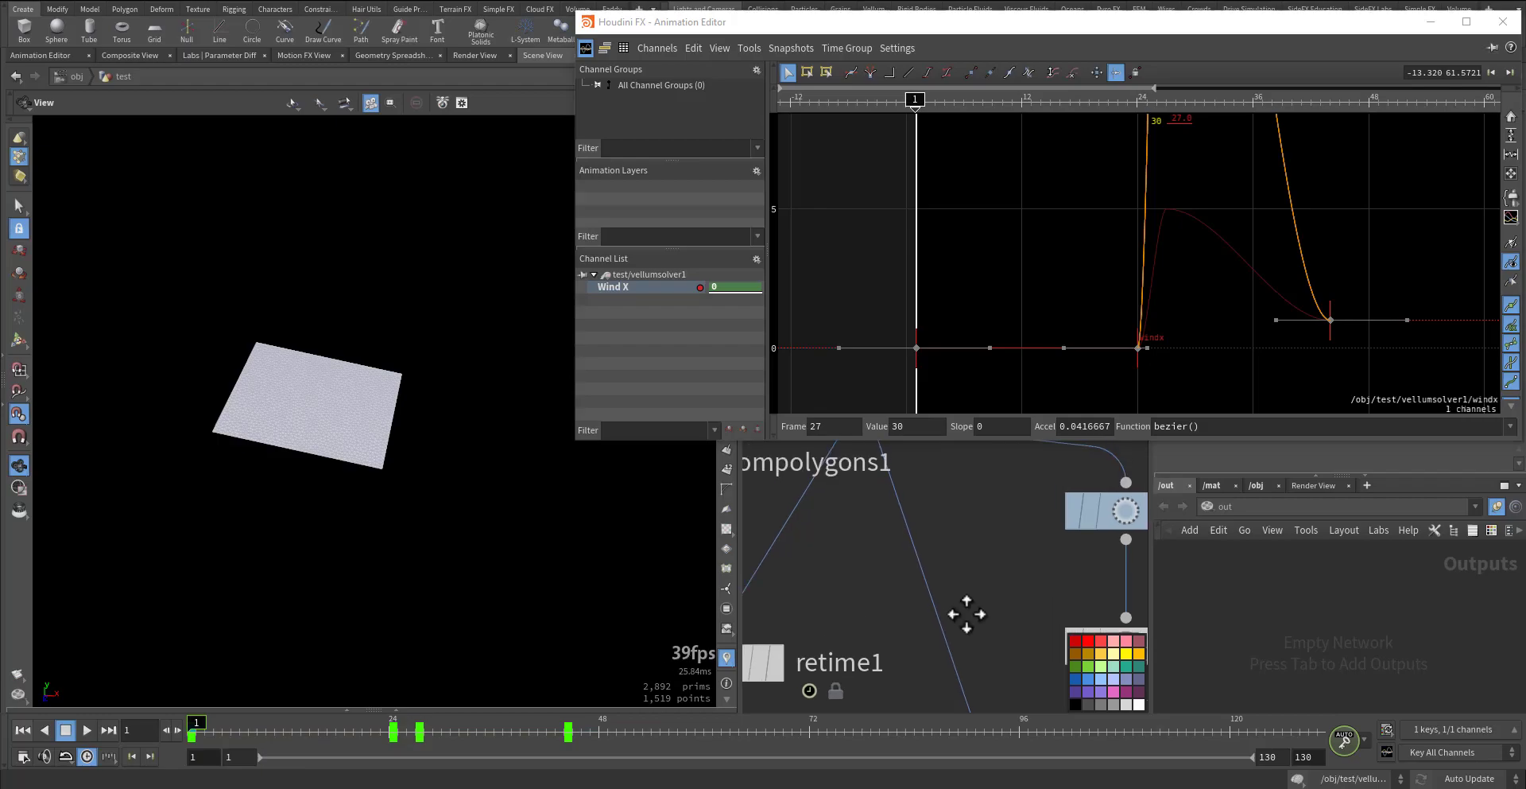
key(Up)
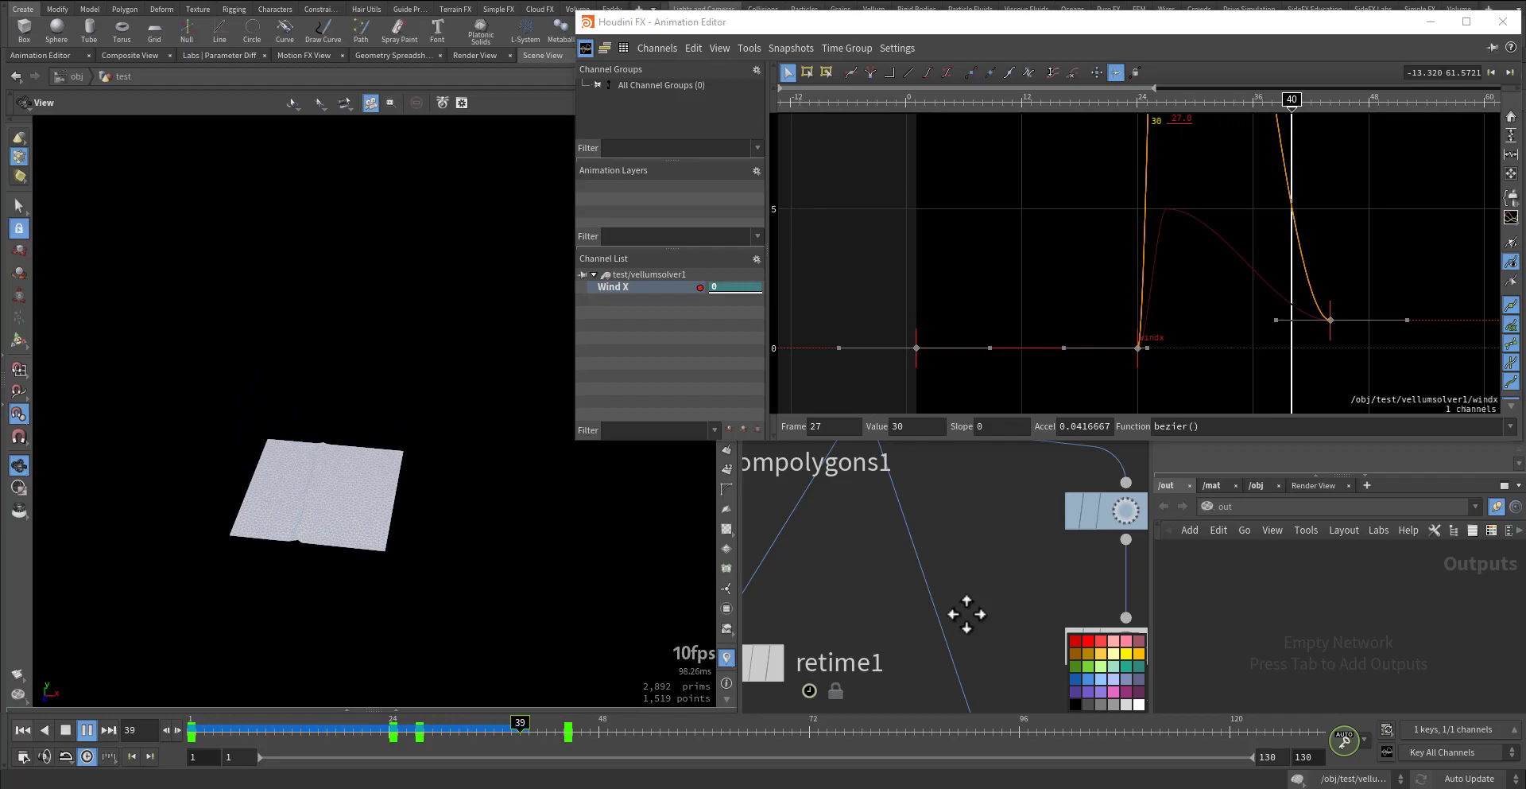
key(ctrl+Up)
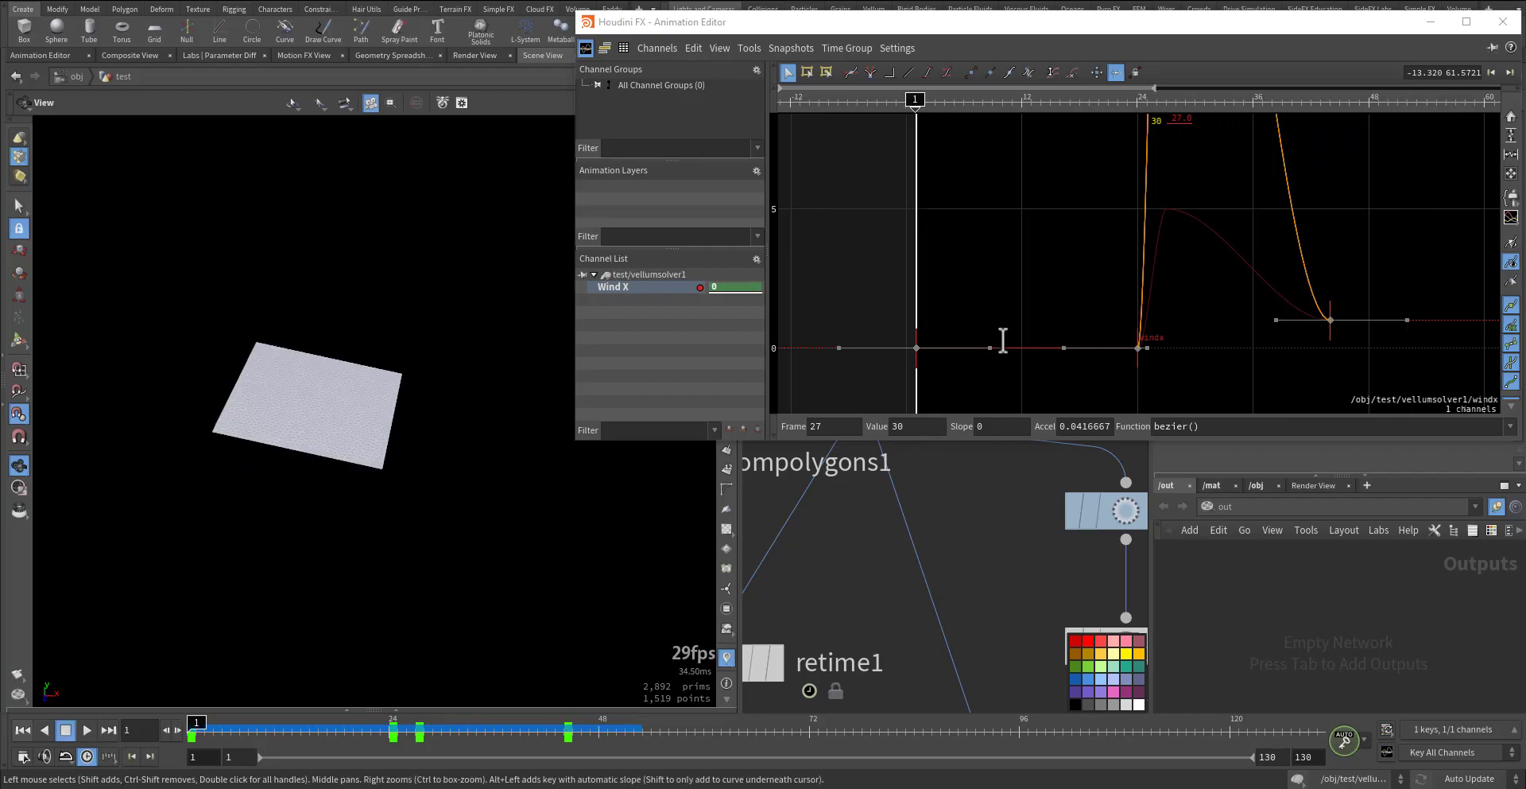
Step: Raise the frame 27 Wind X key to 300, play the cloth simulation and rewind
click(908, 426)
text(0)
key(Return)
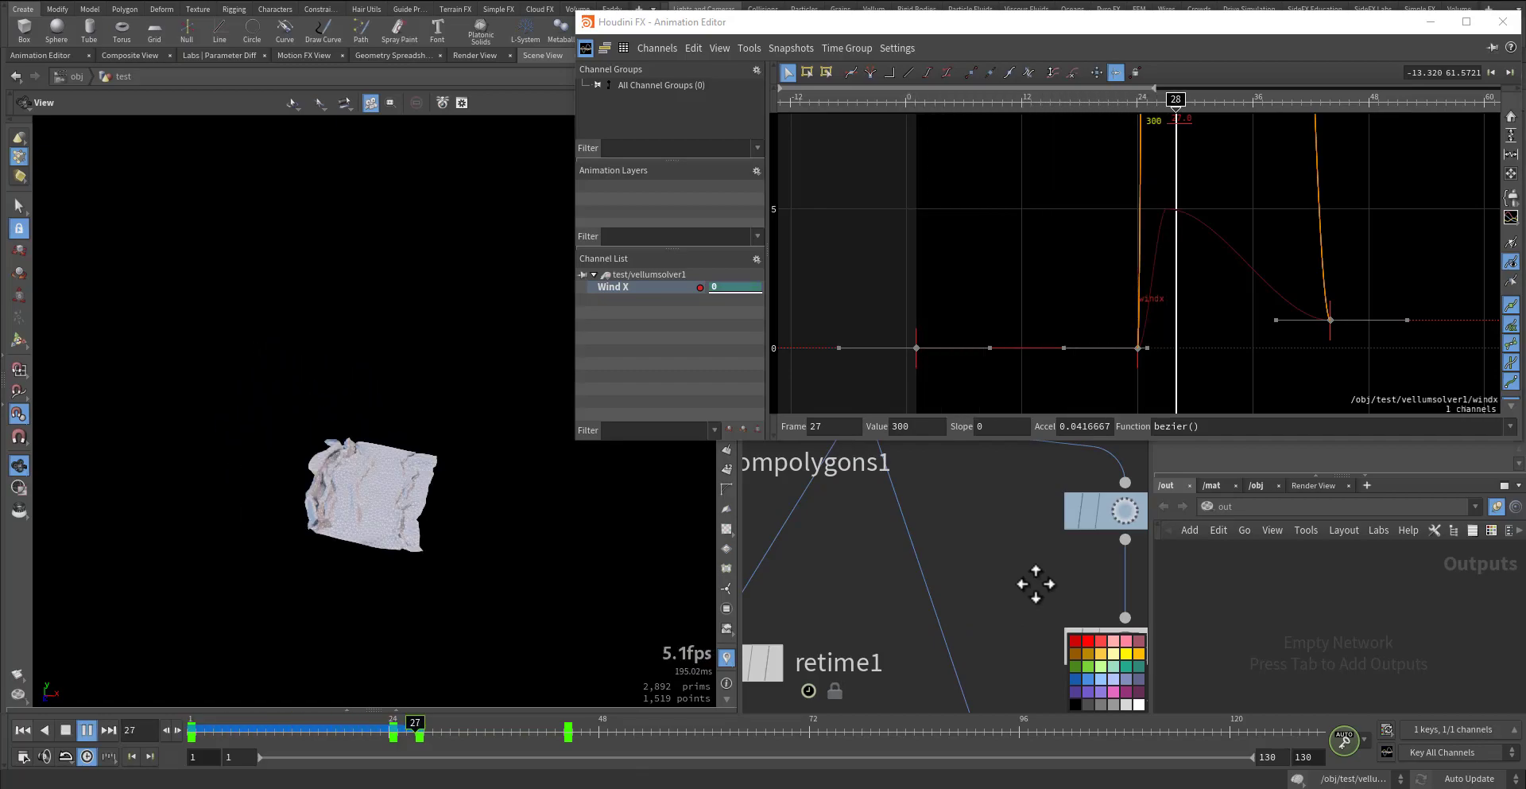
key(ctrl+Up)
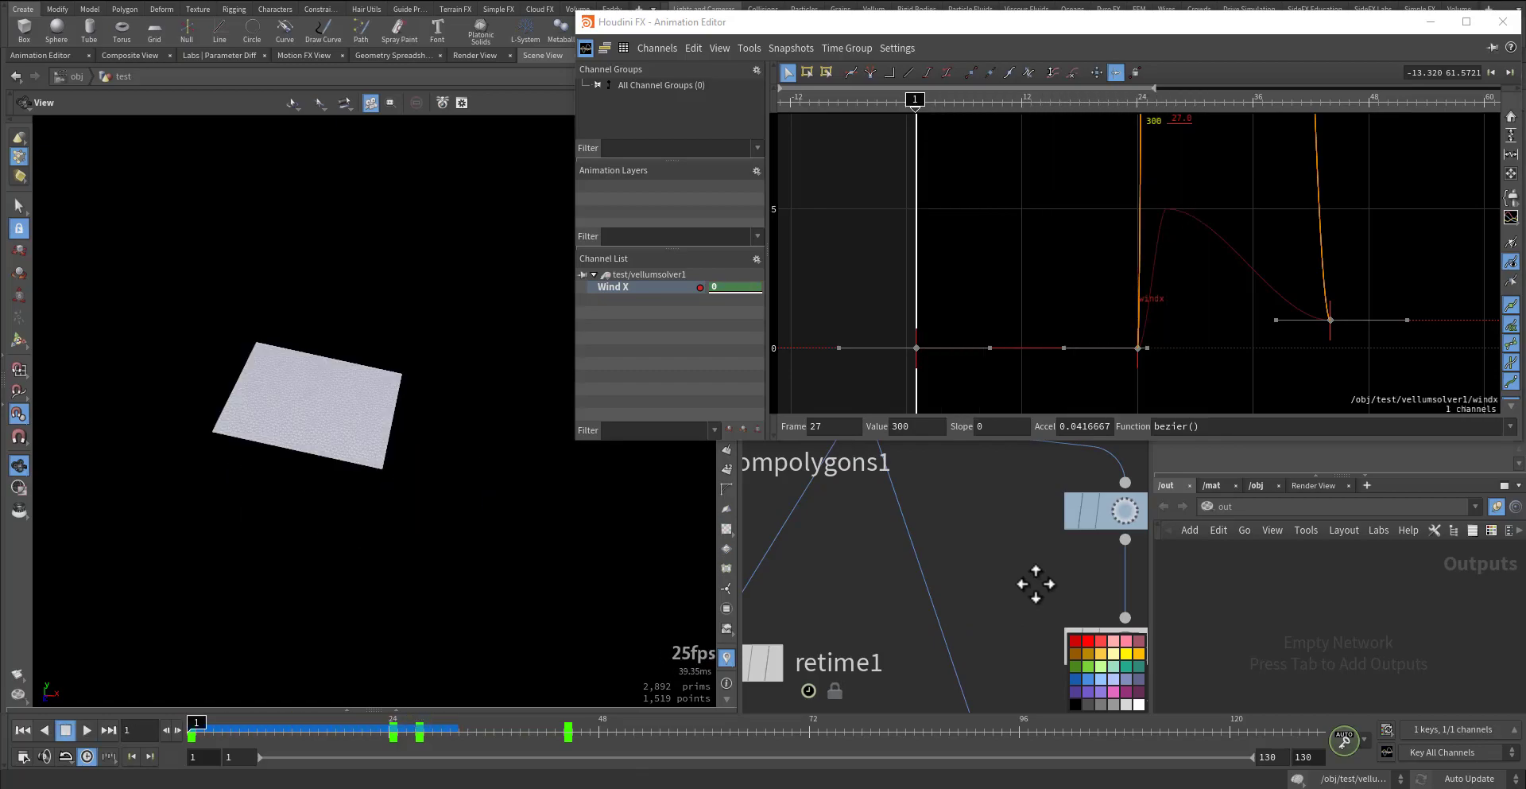
Step: Lower the frame 27 Wind X key to 50 and play the cloth simulation
double_click(922, 426)
text(50)
key(Return)
key(Up)
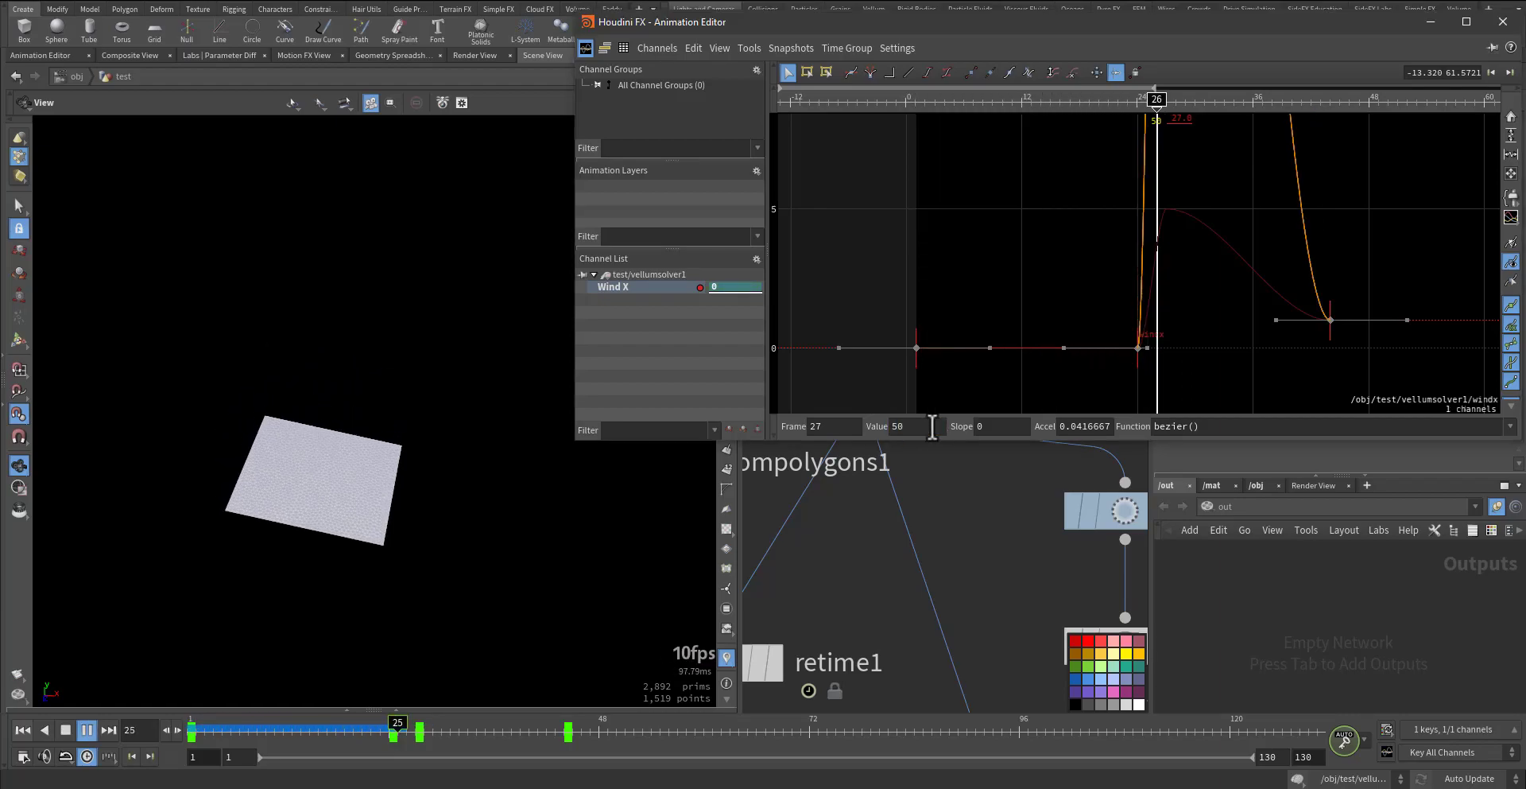
Step: Return to frame 1, set the frame 27 Wind X key to 200 and replay the cloth simulation
key(ctrl+Up)
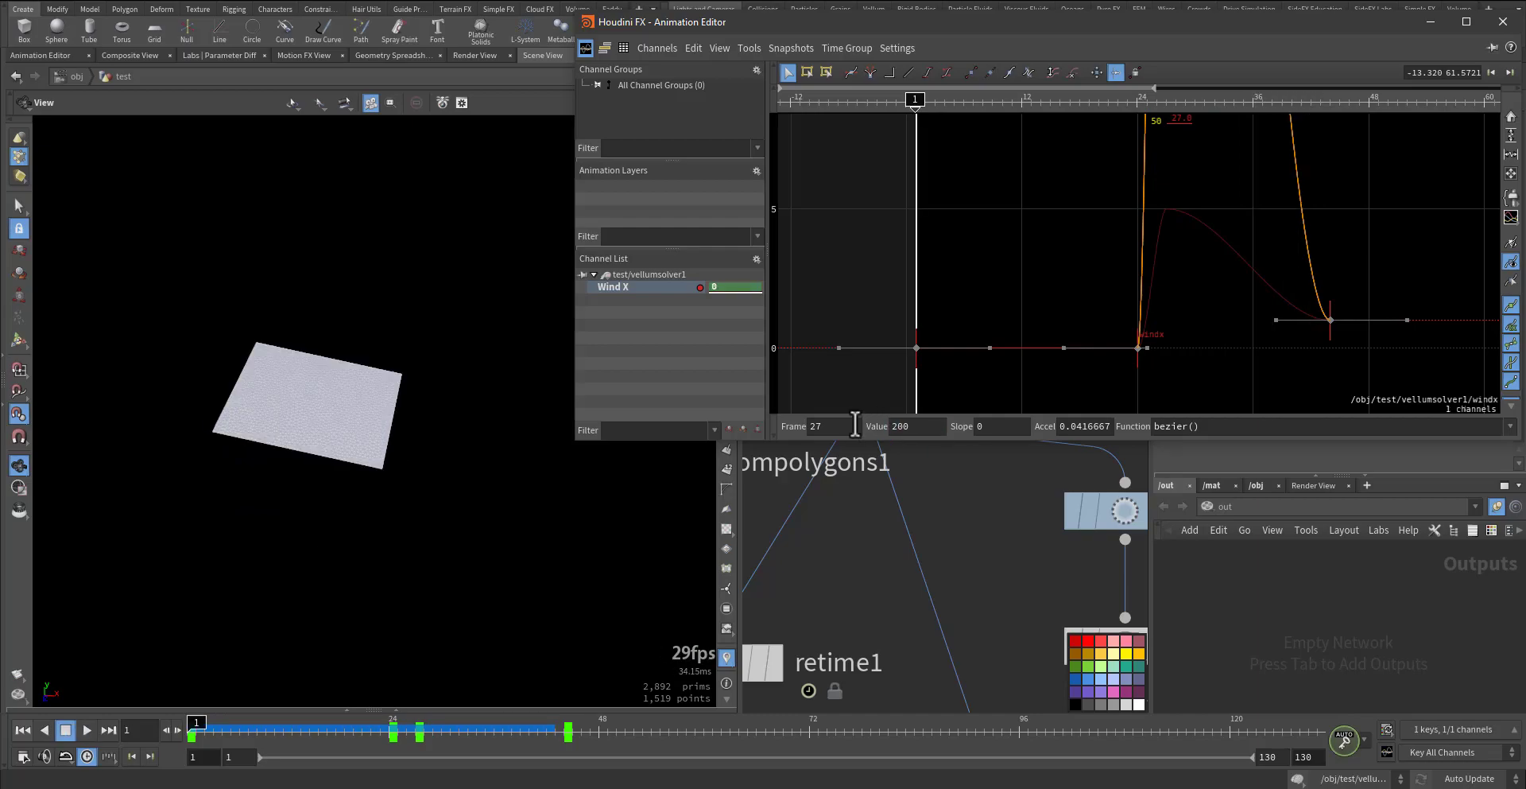
key(Return)
key(Up)
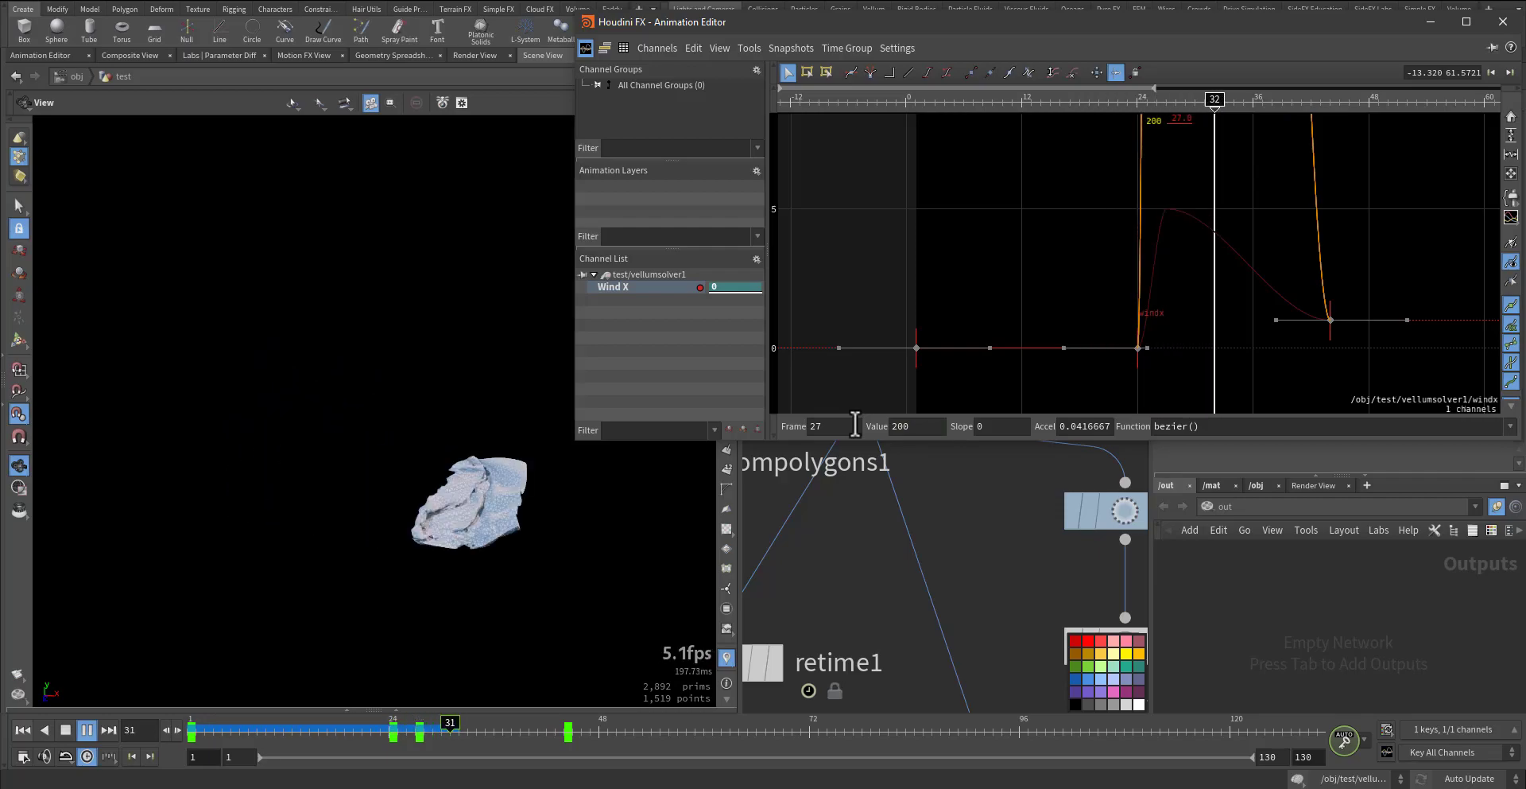
Step: Set the frame 27 Wind X key to 150, play the cloth simulation and rewind to frame 1
key(Down)
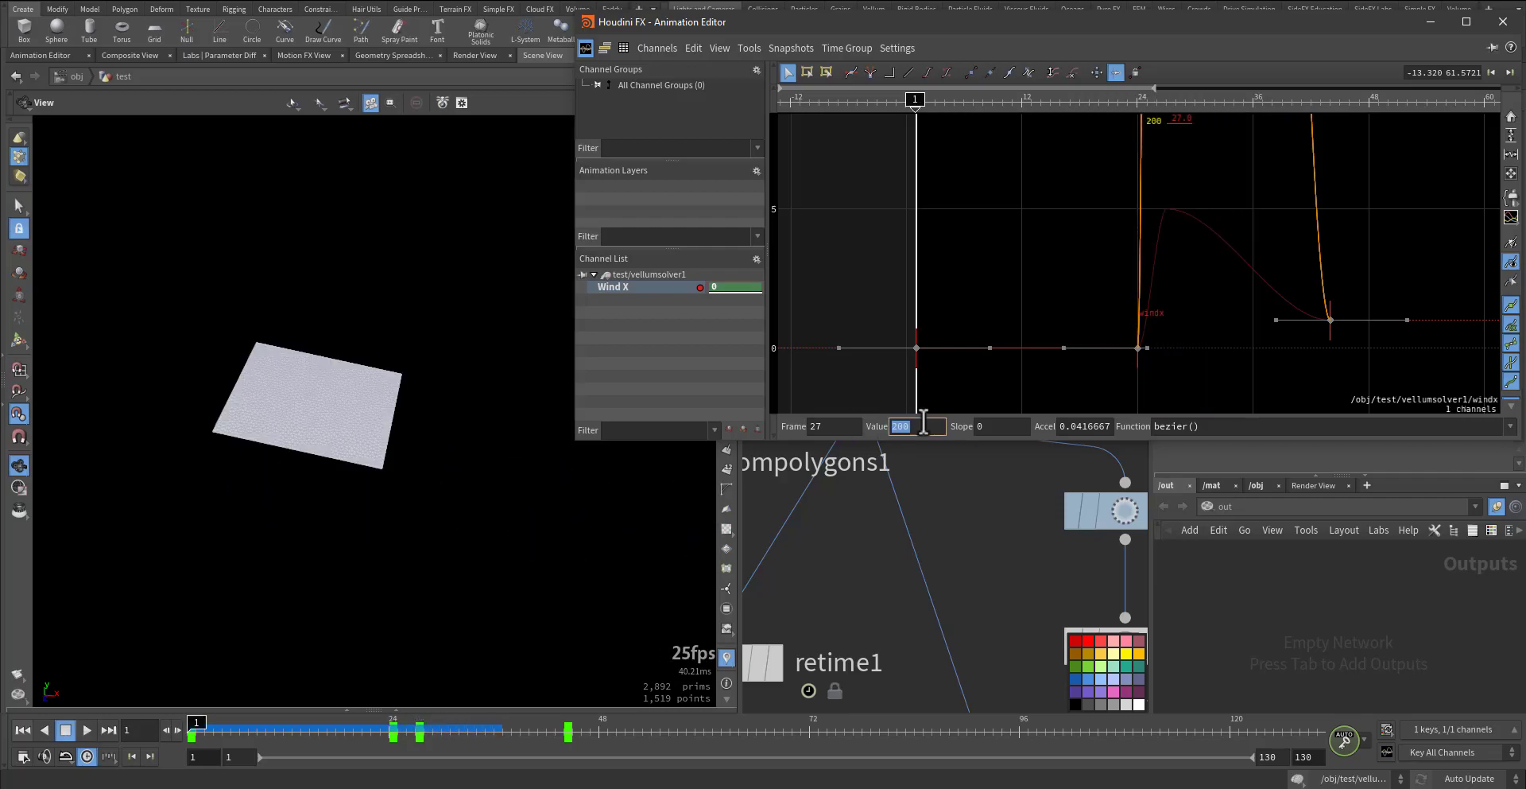
key(Return)
key(Up)
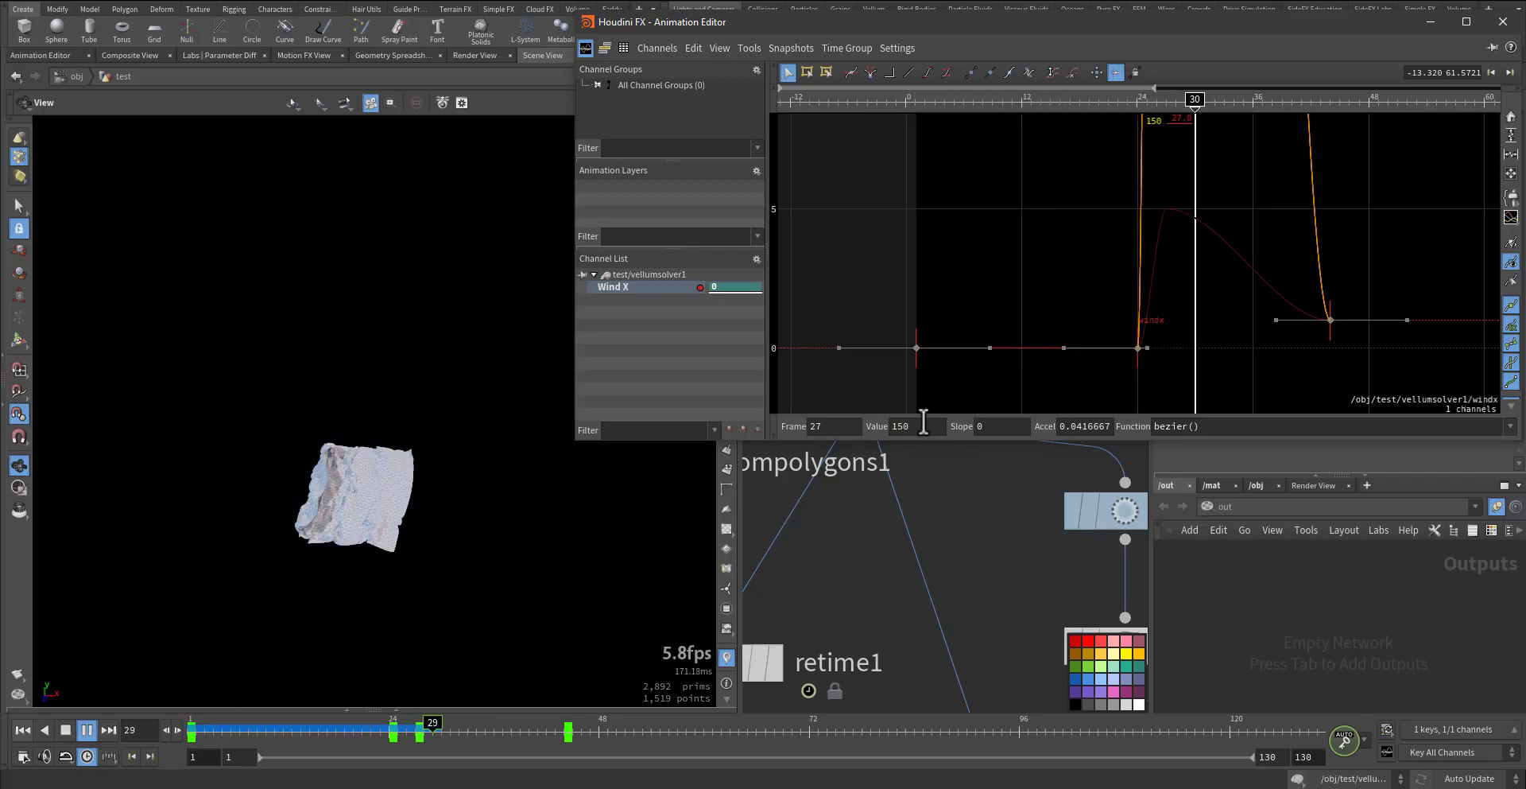
key(Down)
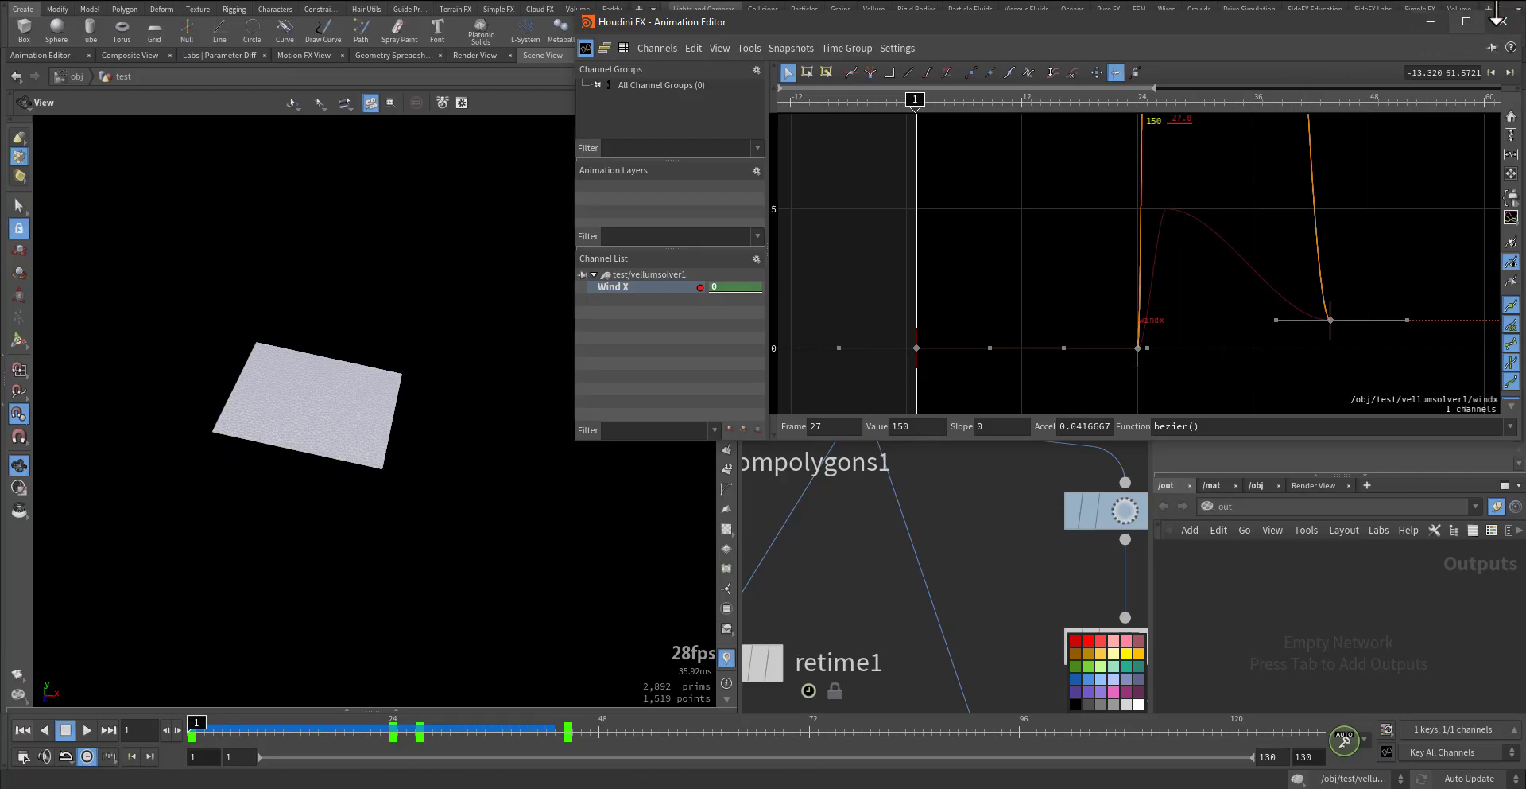
Step: Close the Animation Editor, display the merge1 node and play the combined smoke and cloth simulation
click(1502, 22)
middle_drag(1018, 556, 1033, 204)
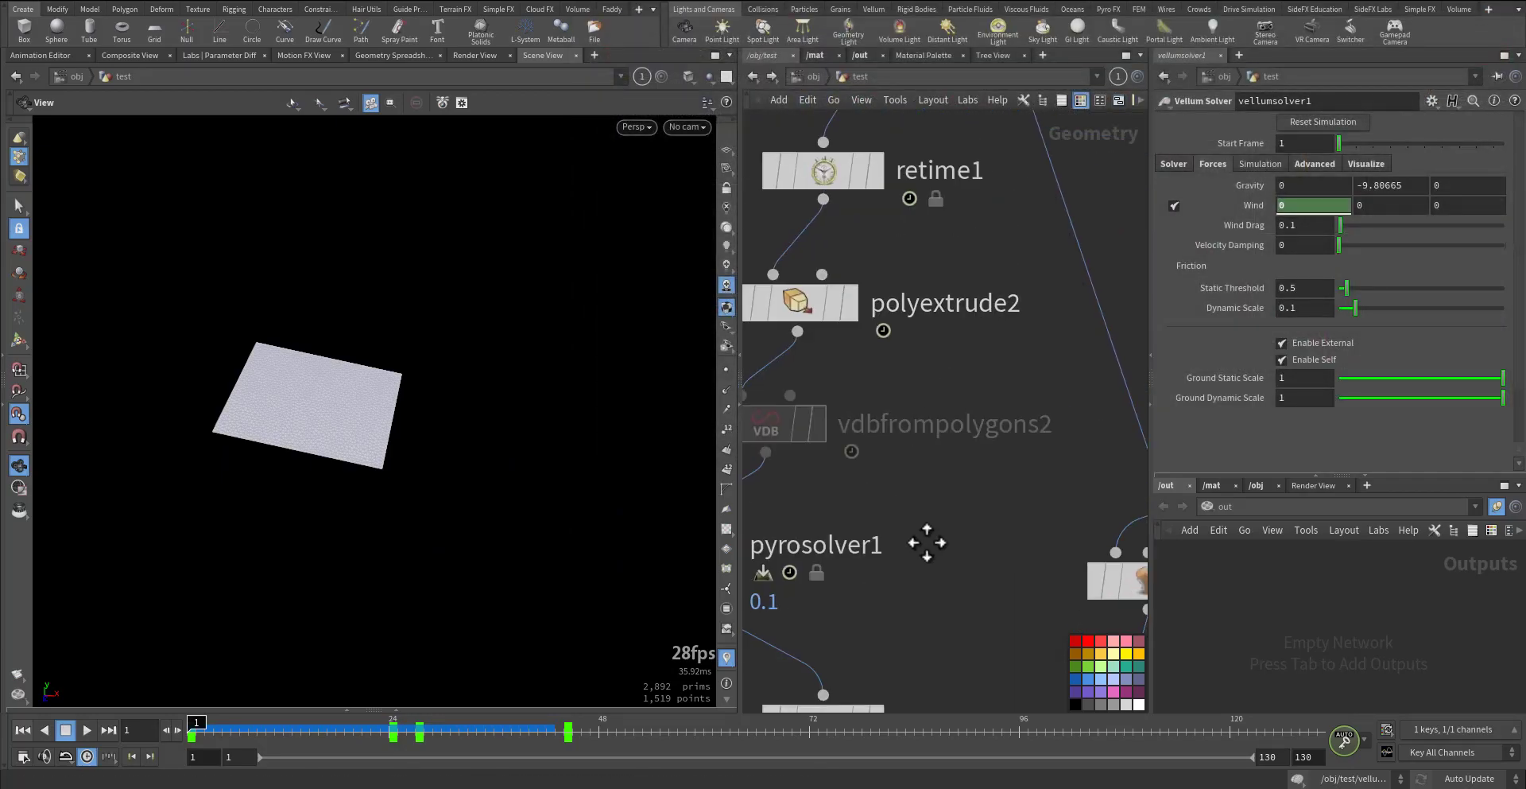
mouse_move(927, 538)
middle_down()
mouse_move(970, 413)
mouse_move(841, 265)
middle_up()
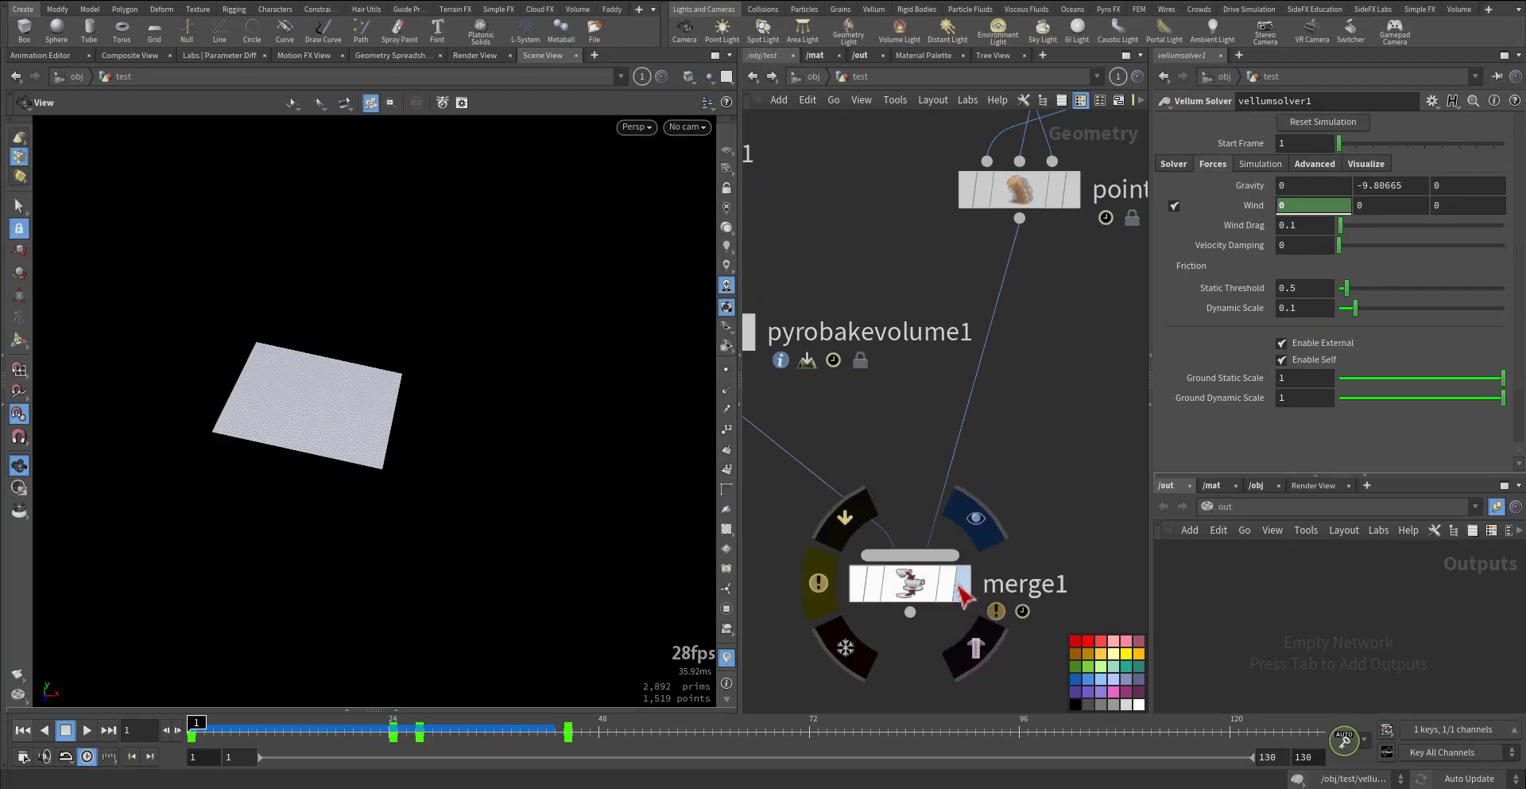
click(960, 584)
key(Up)
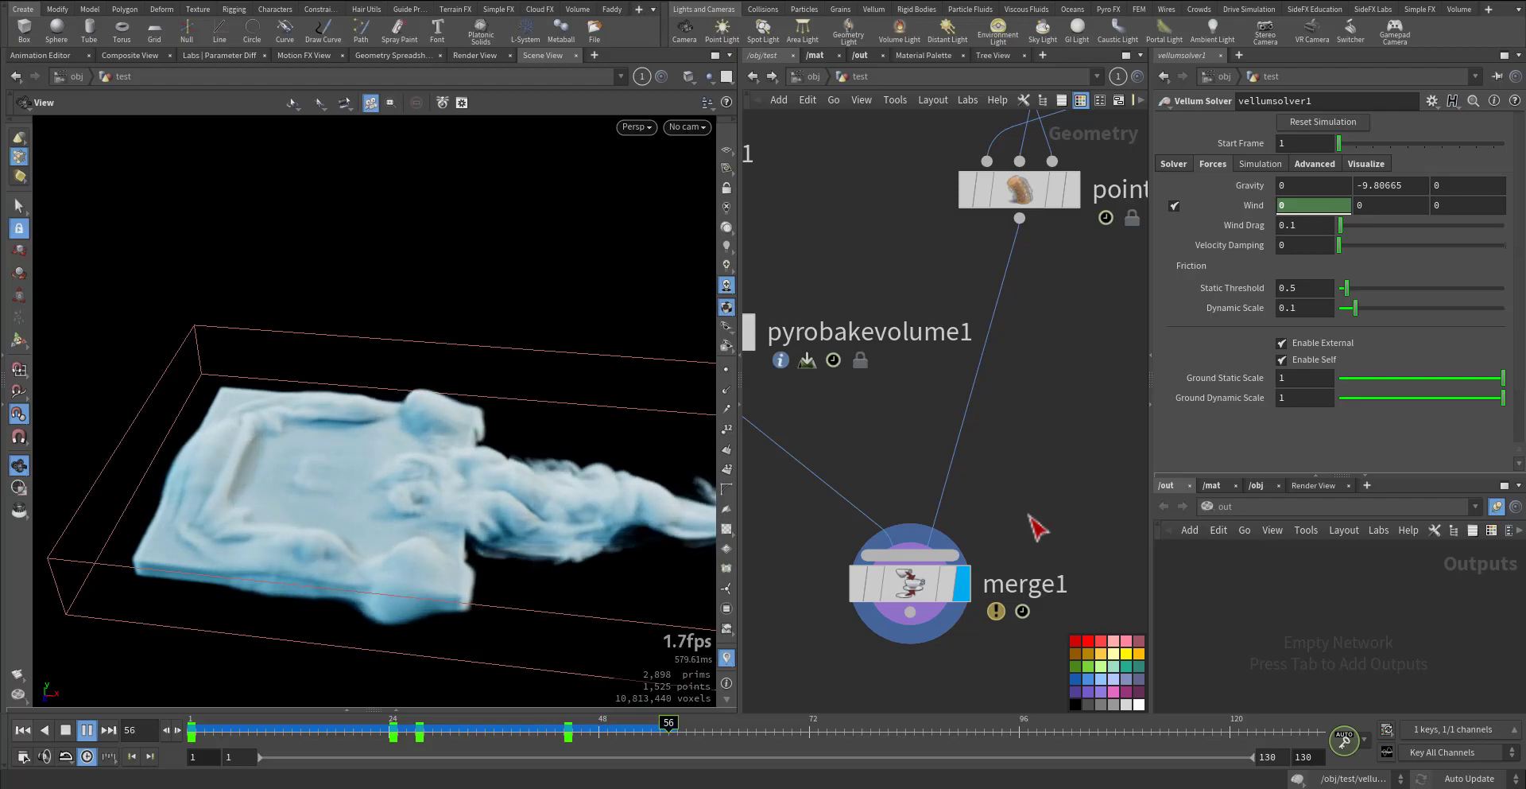
Step: Stop the merged simulation, replay it from frame 1 and pause at frame 60
key(Up)
key(ctrl+Up)
key(Up)
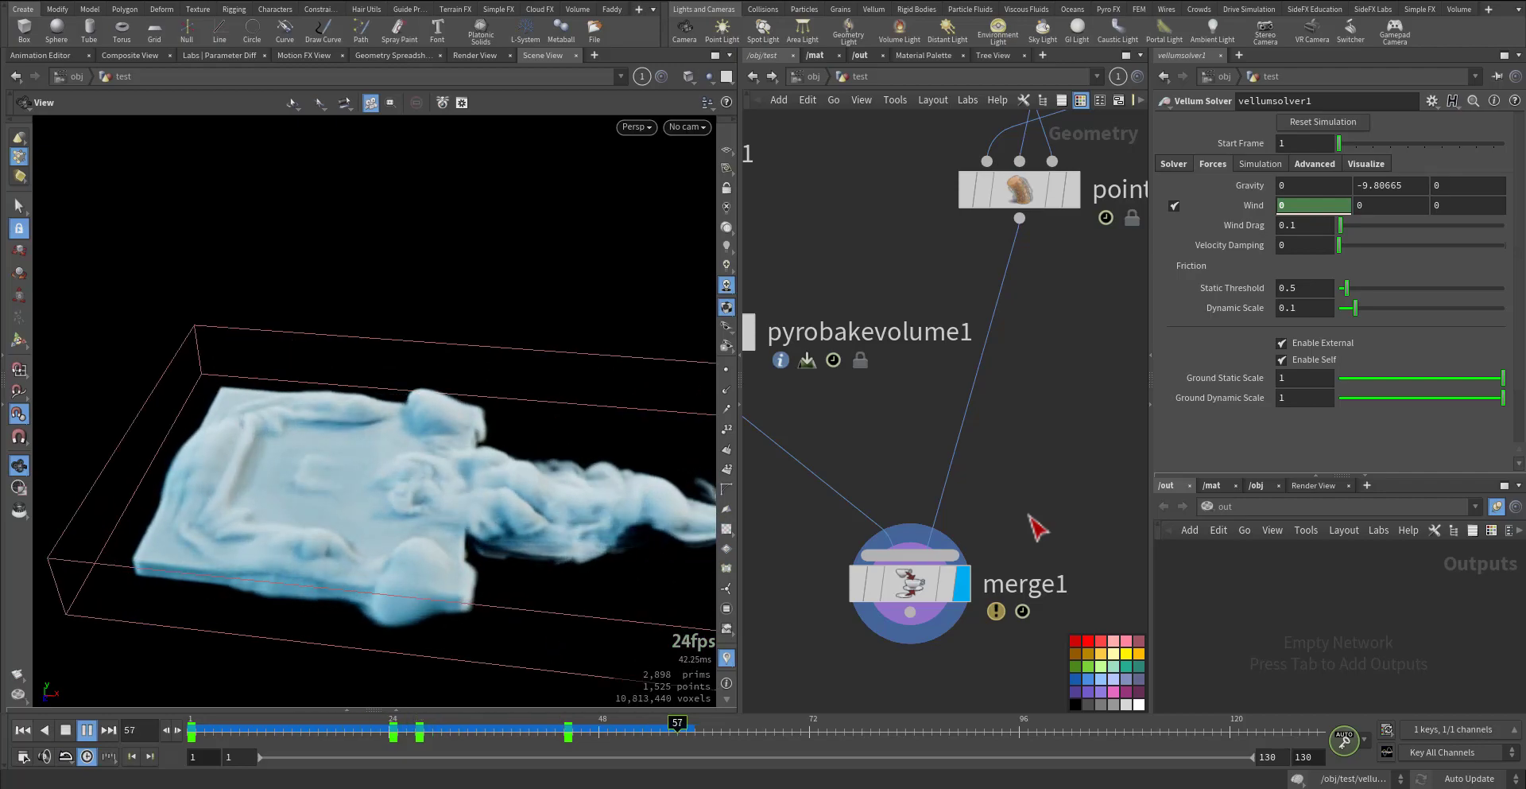
key(Up)
Step: Maximize the scene viewport, frame the smoke together with the cloth and replay the simulation from frame 1
key(space+b)
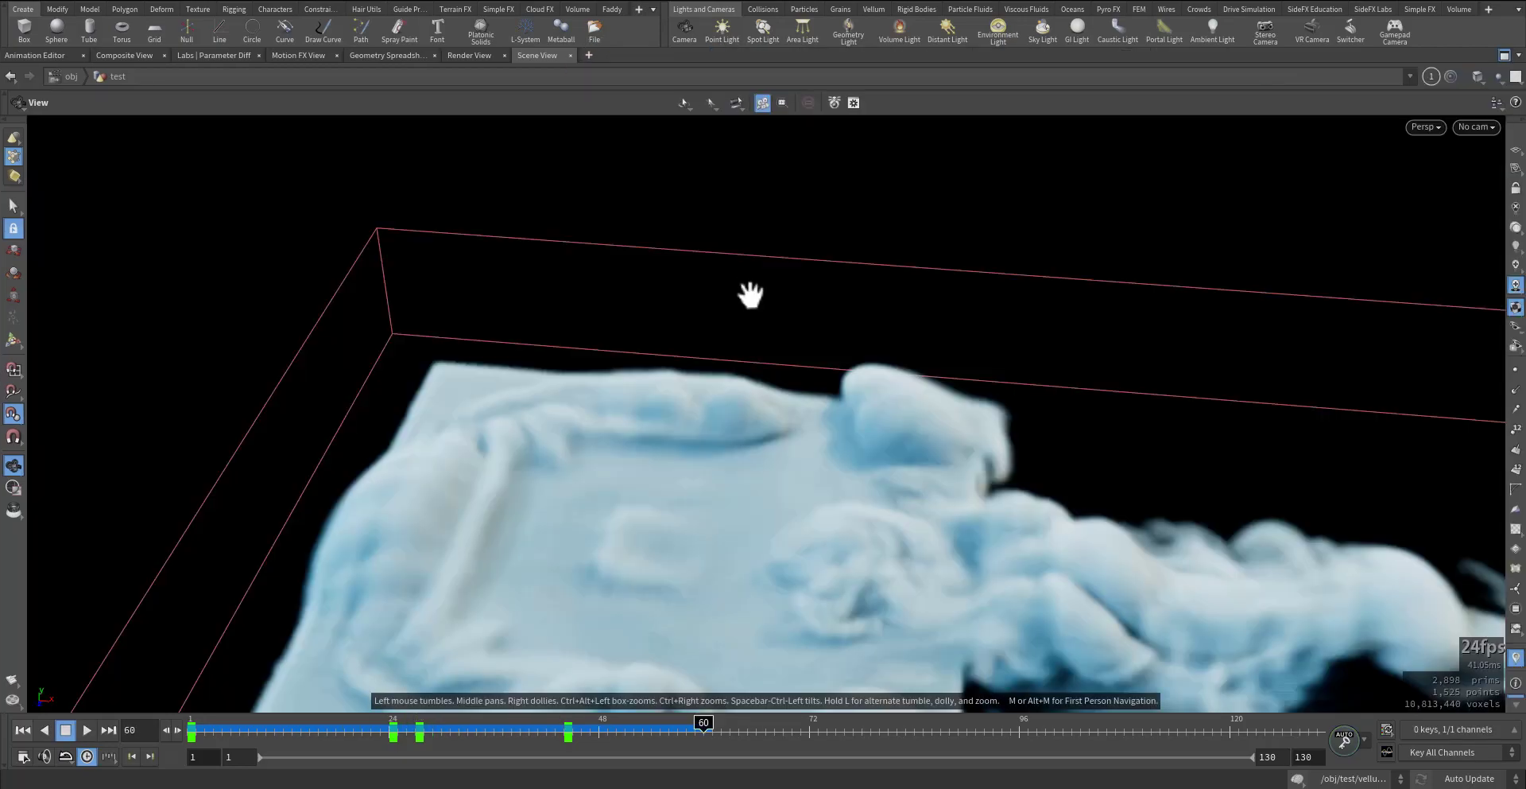
right_drag(655, 454, 736, 427)
middle_drag(855, 423, 541, 290)
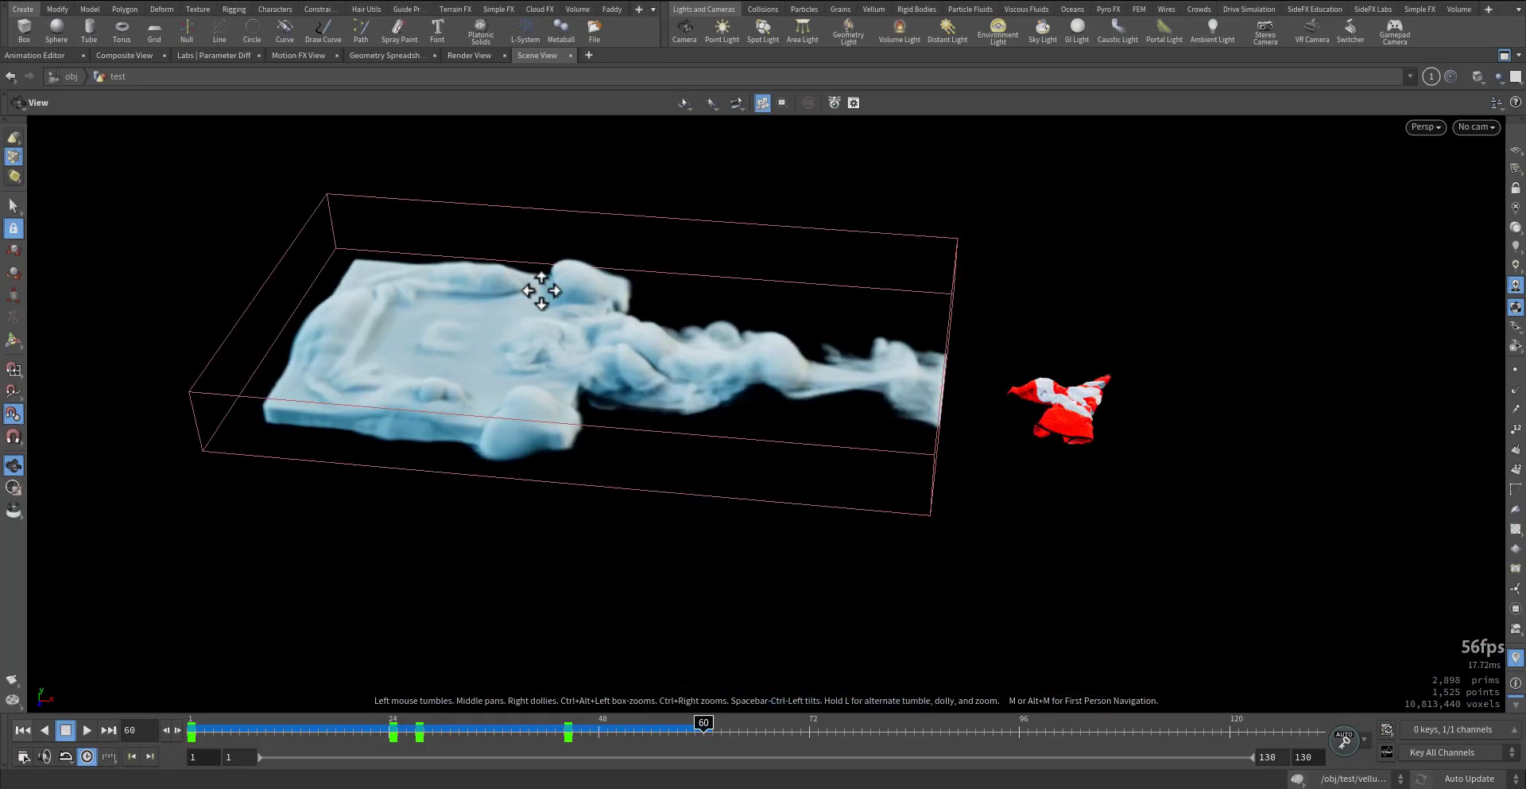
key(ctrl+Up)
key(Up)
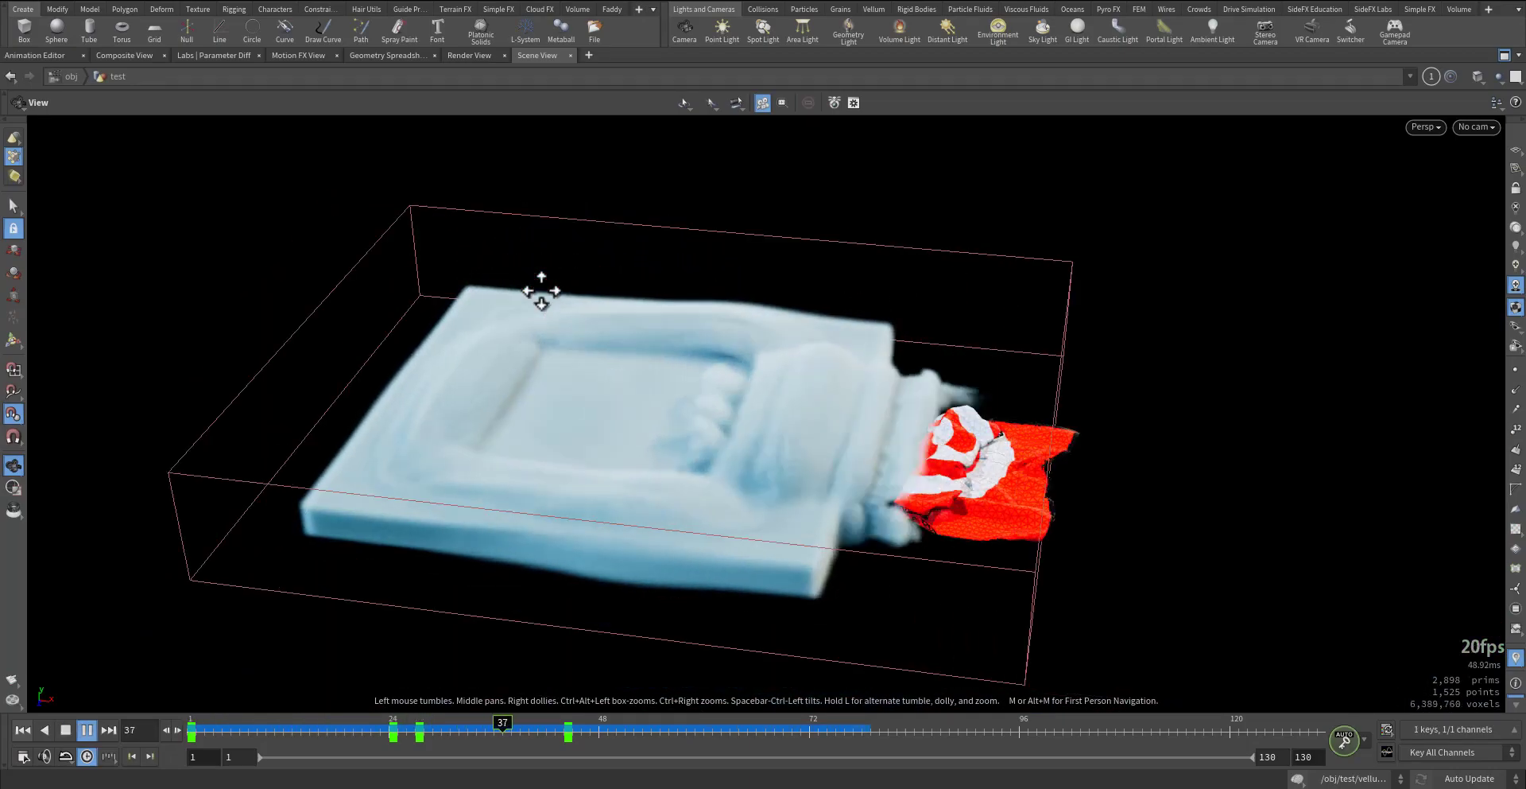
Step: Replay the simulation from frame 1 several times to examine how the wind-blown cloth disturbs the smoke
key(ctrl+Up)
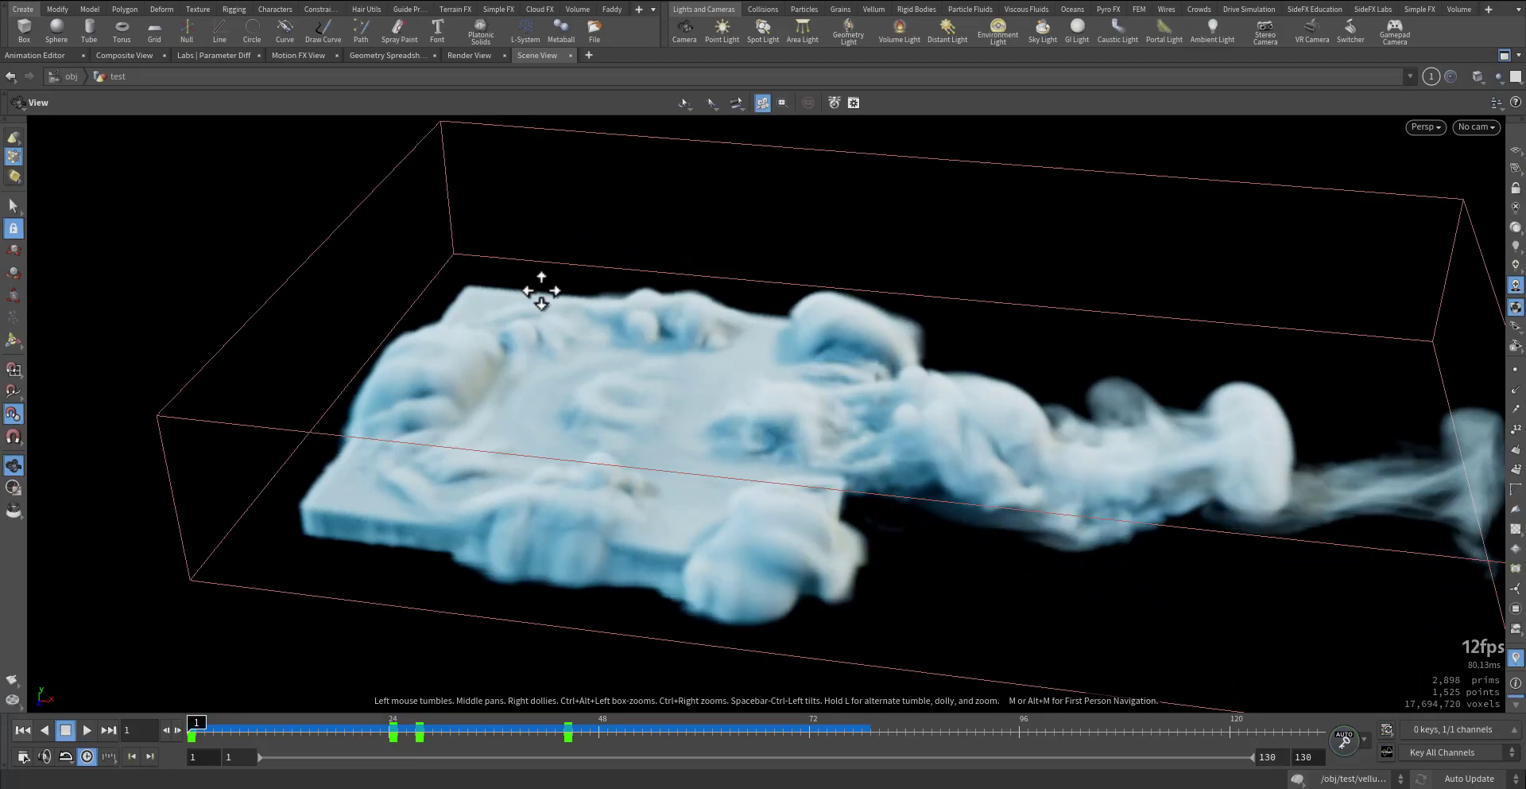
key(Up)
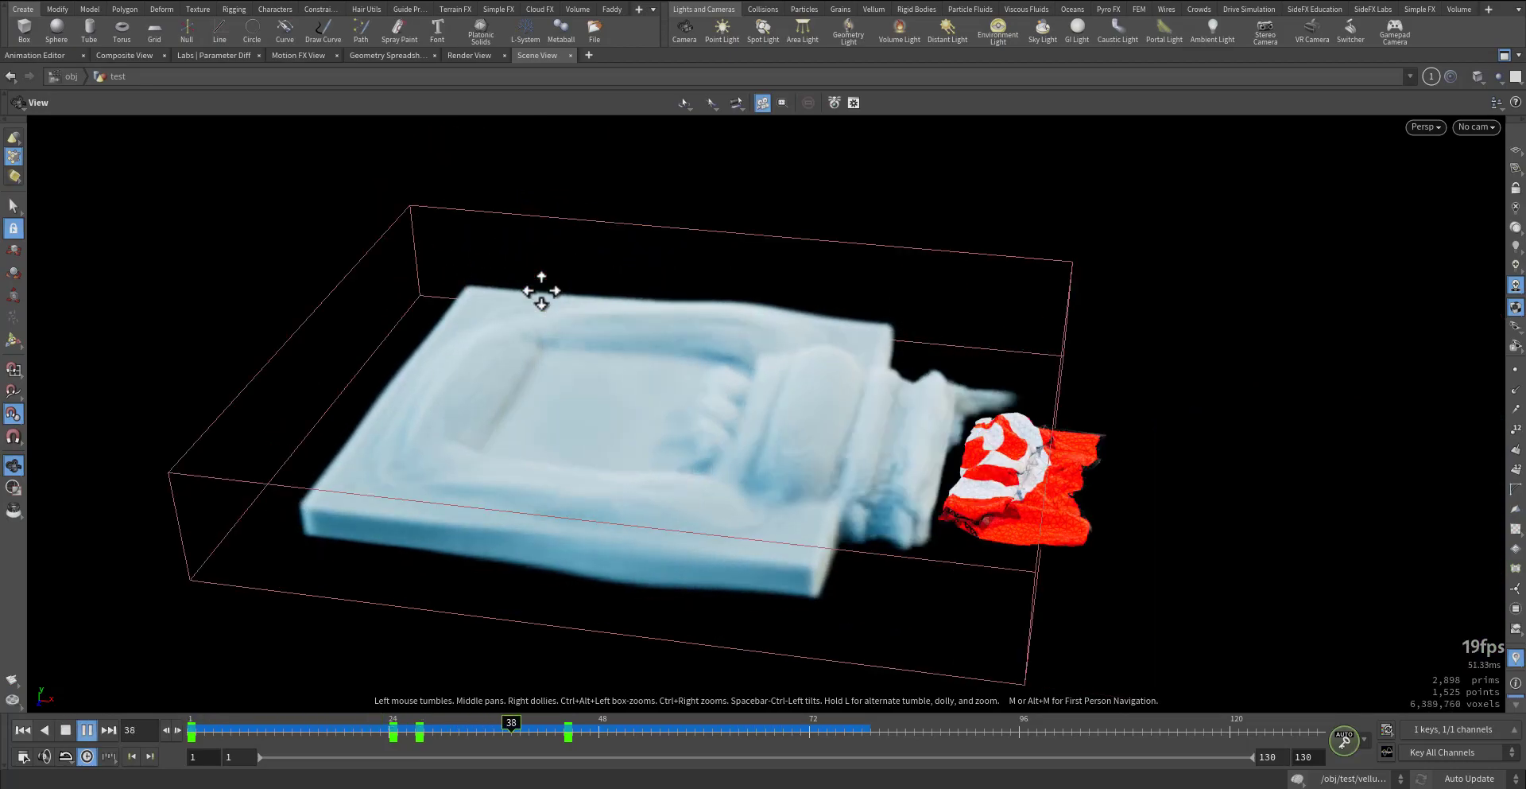
key(ctrl+Up)
key(Up)
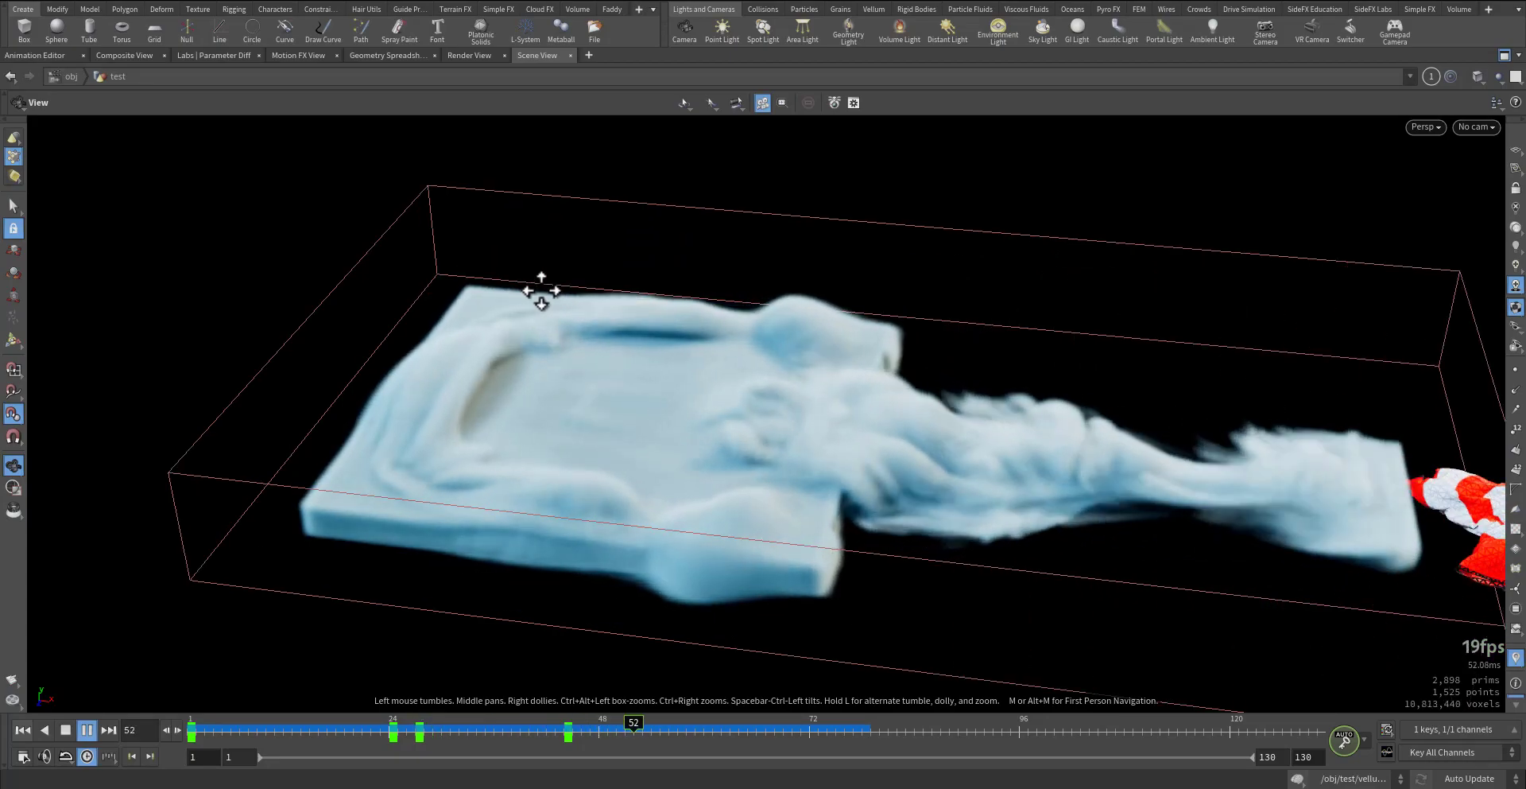
key(ctrl+Up)
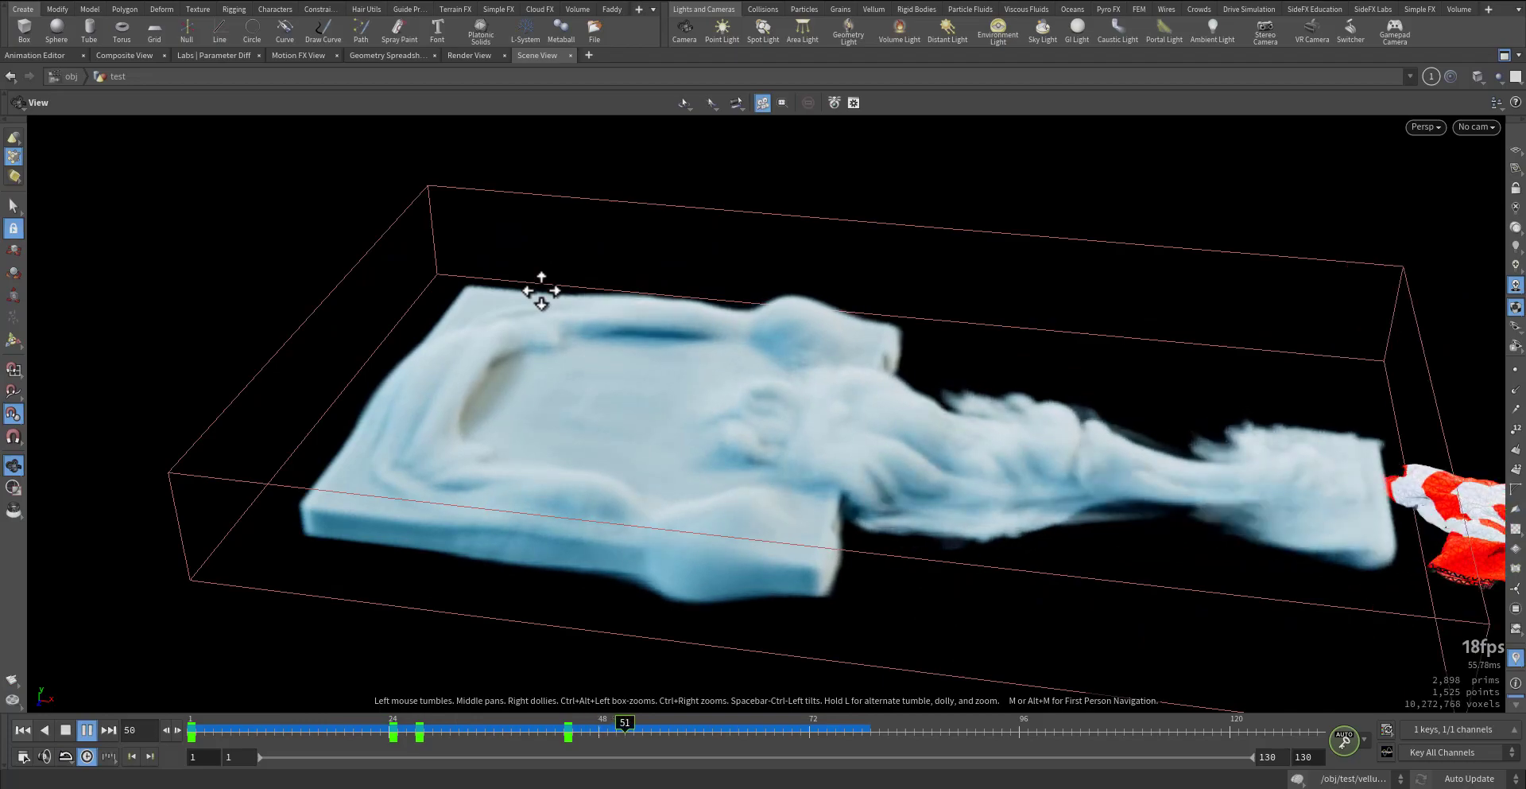
key(ctrl+Up)
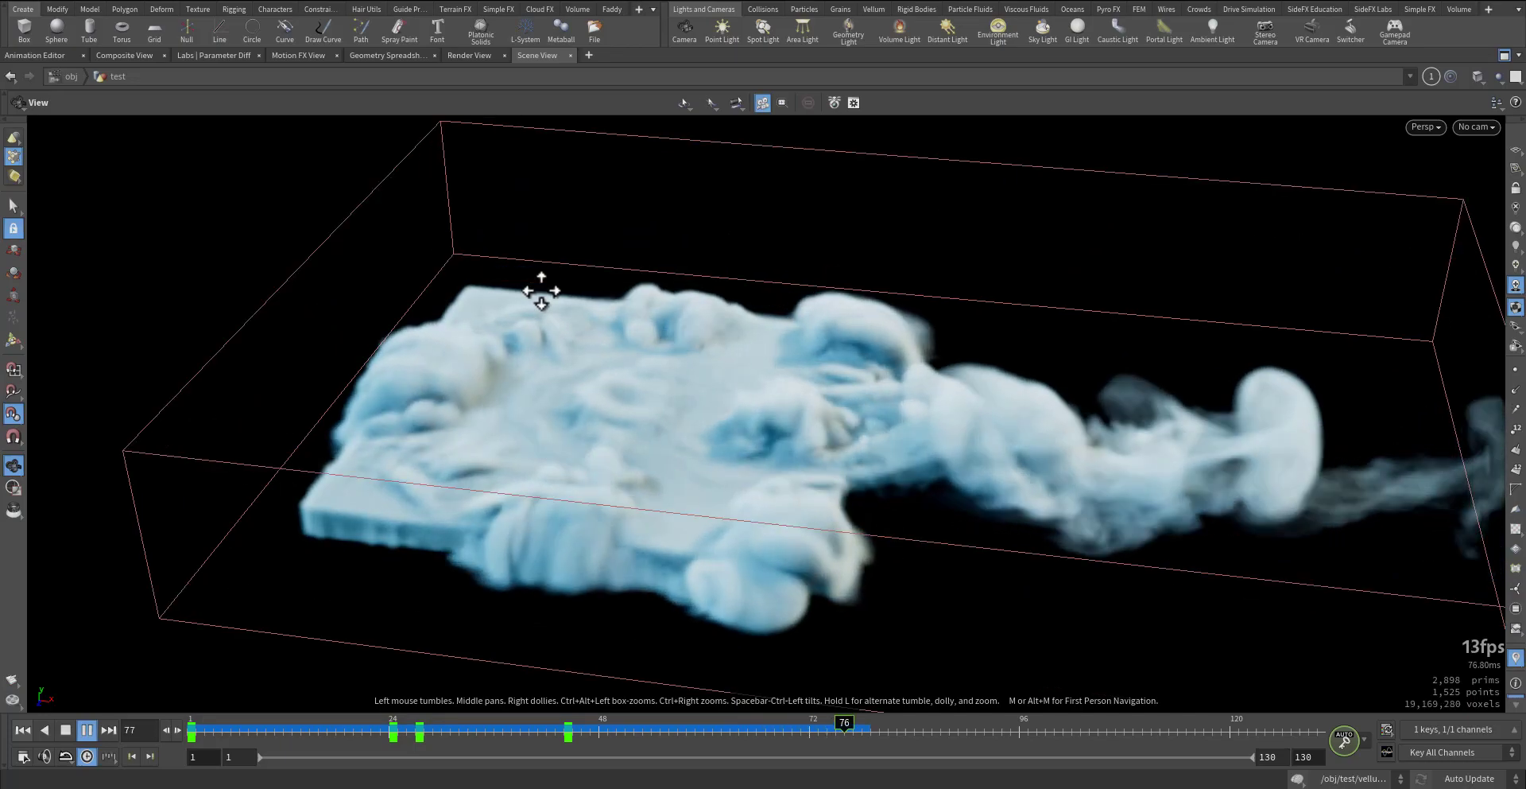
key(ctrl+Up)
key(Up)
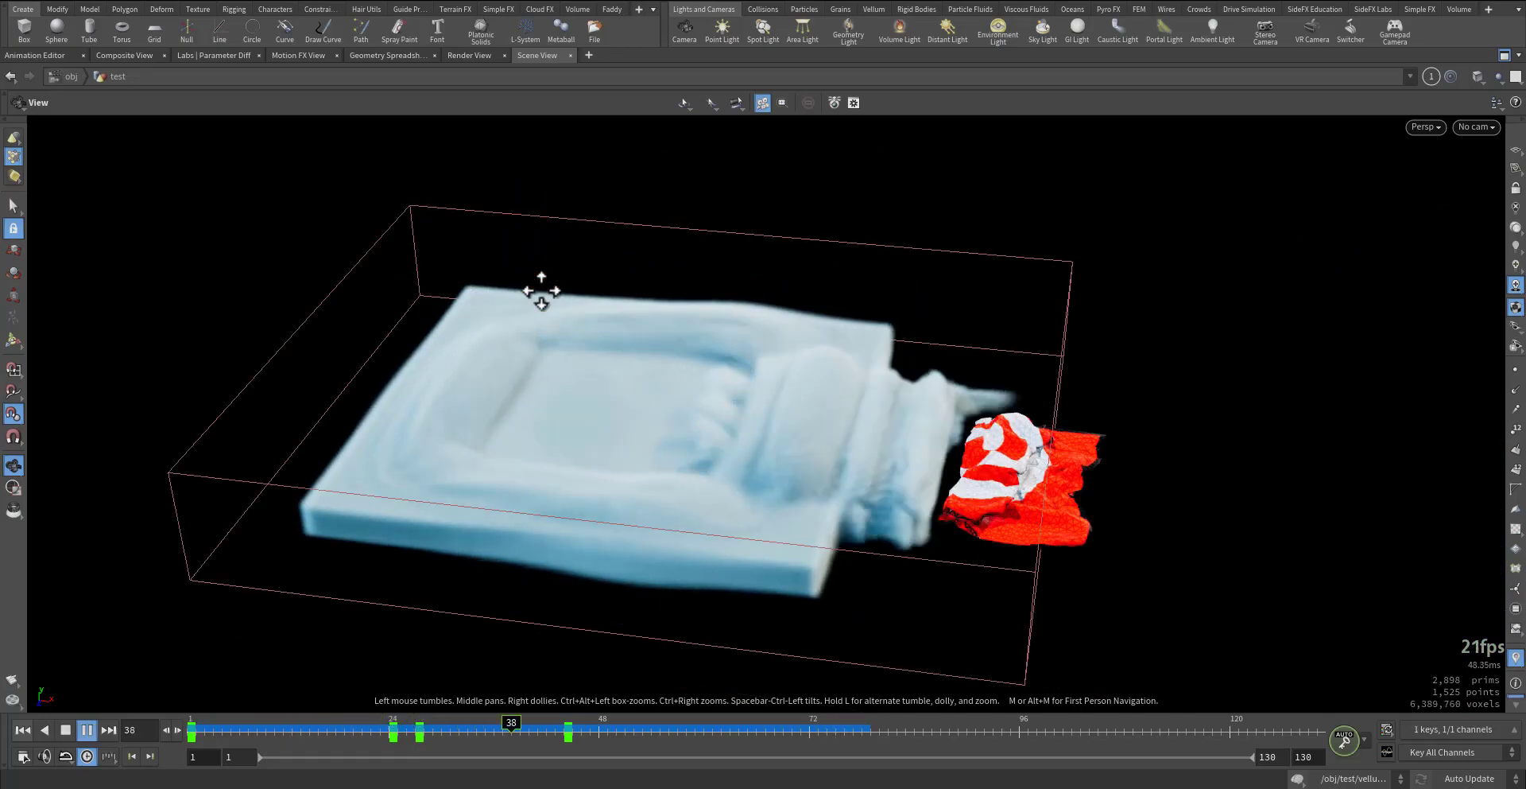